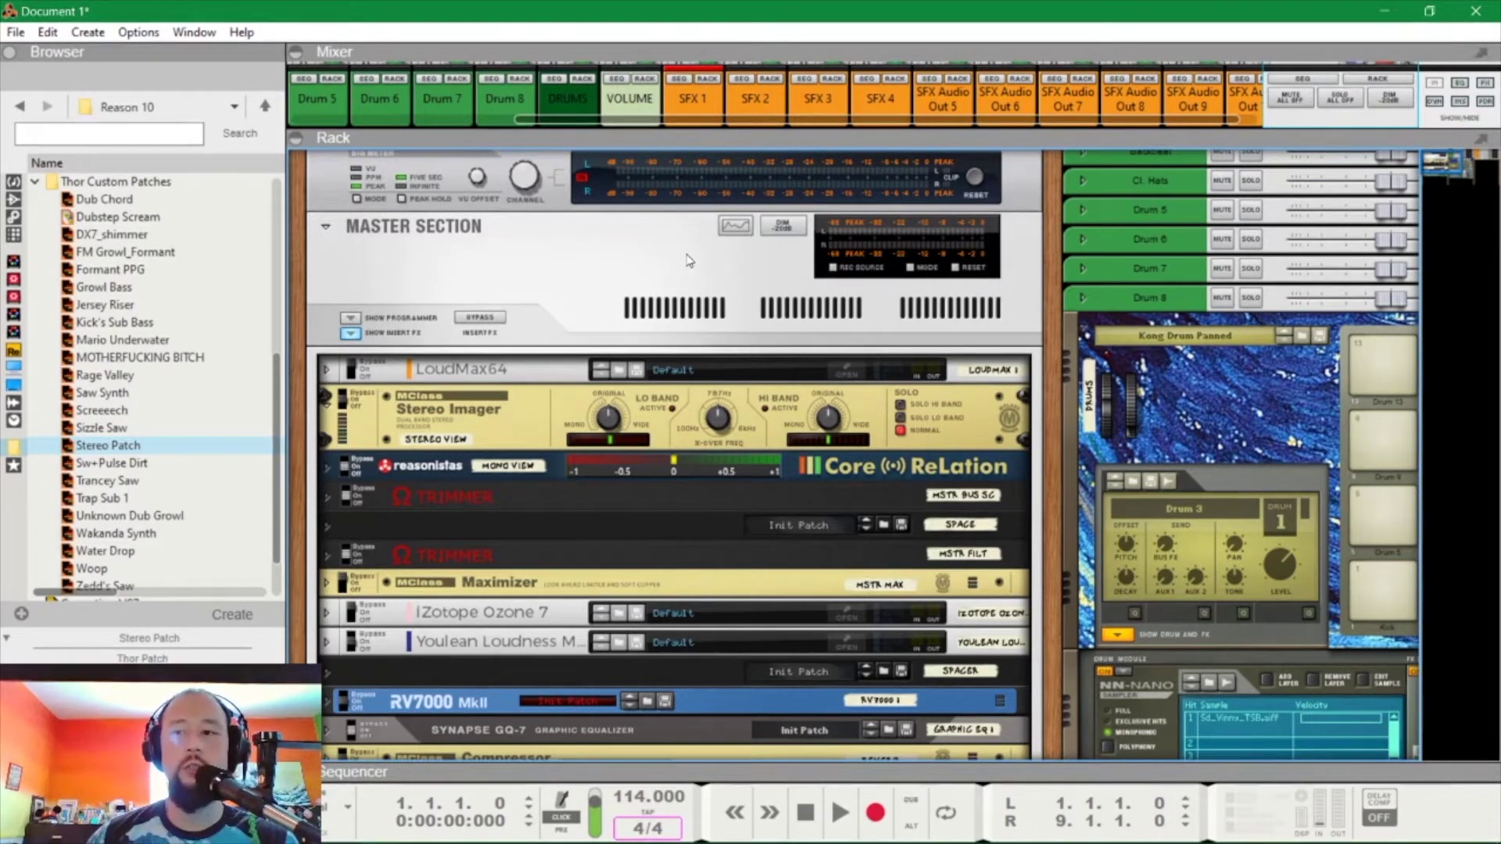
Step: Select the master Stereo Imager insert and raise its X-Over Freq knob
key(F5)
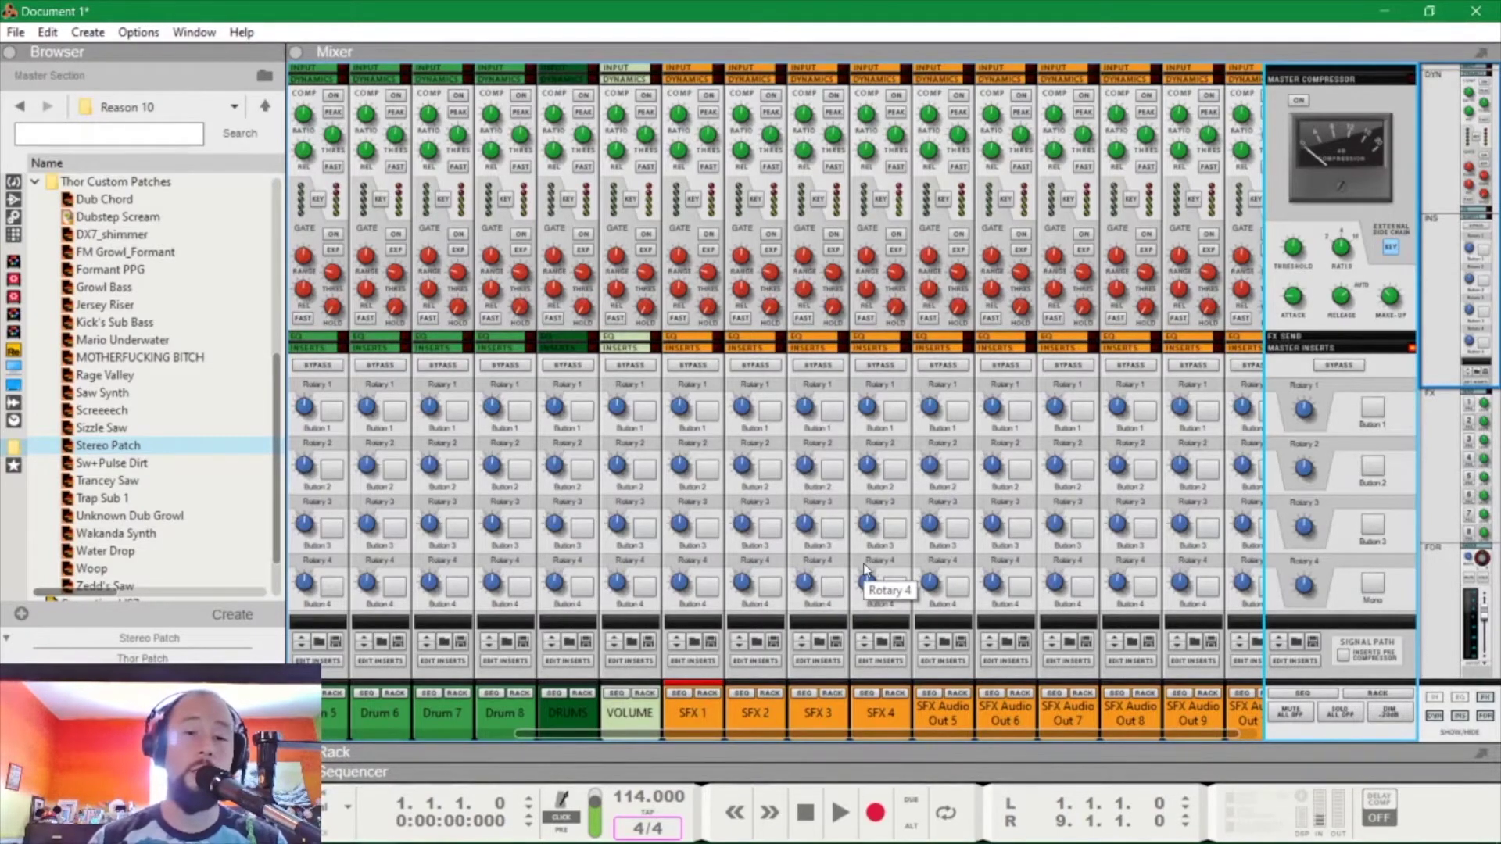
scroll(914, 545, down, 5)
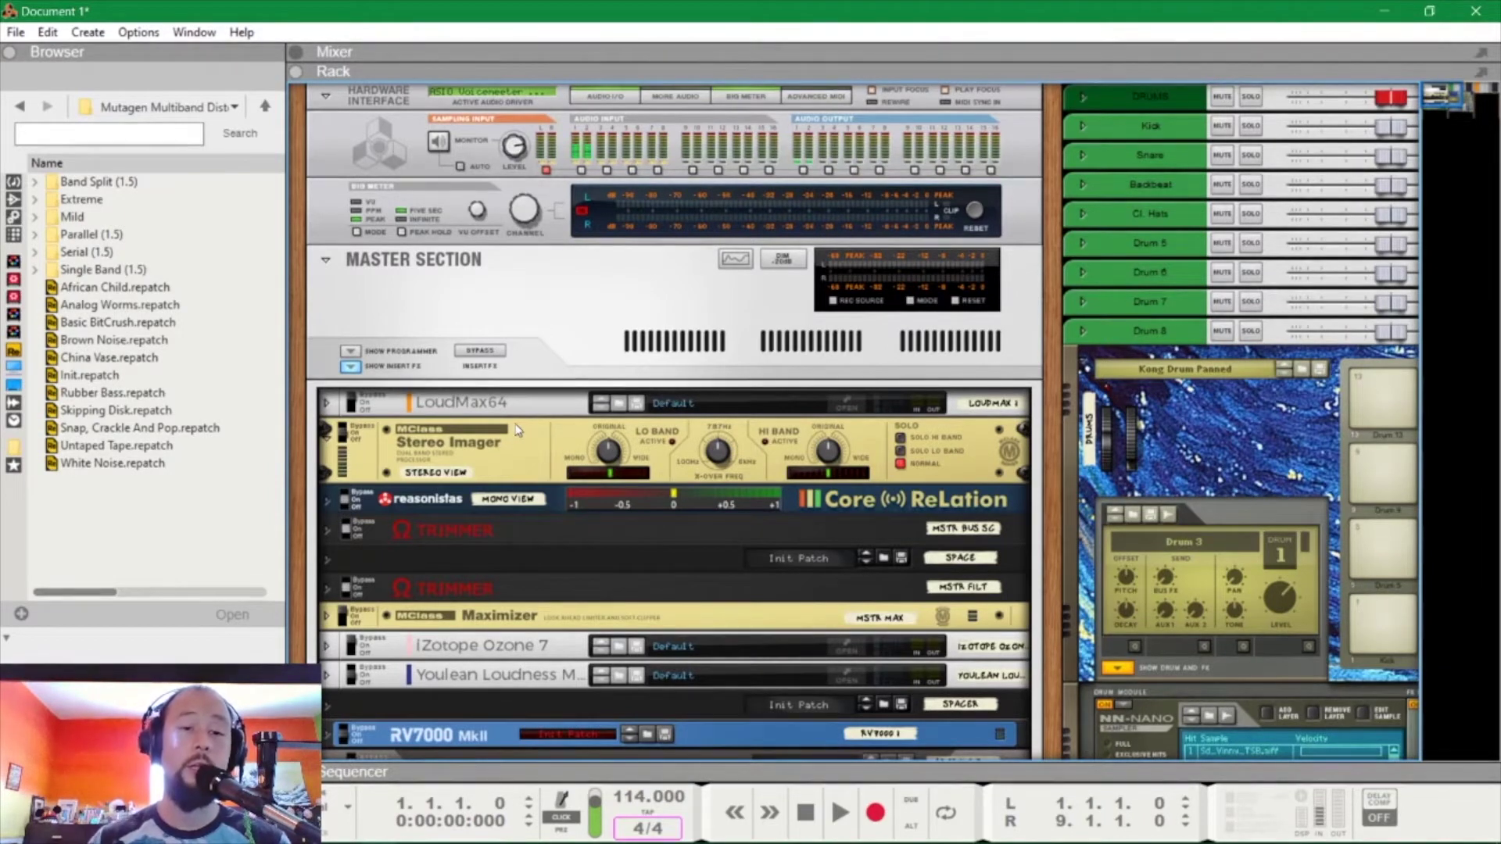
scroll(476, 454, down, 1)
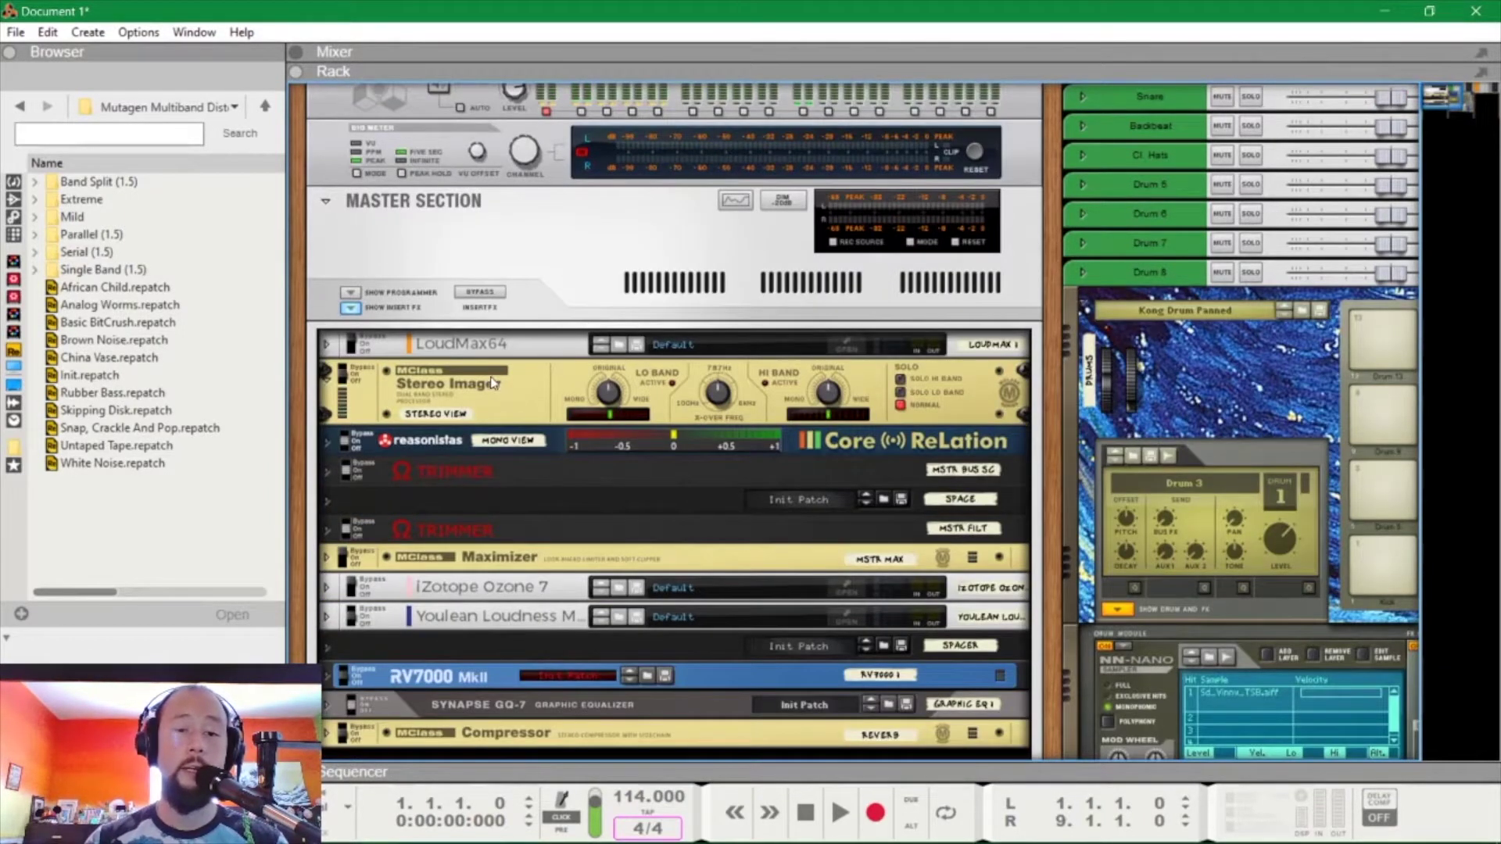
click(797, 406)
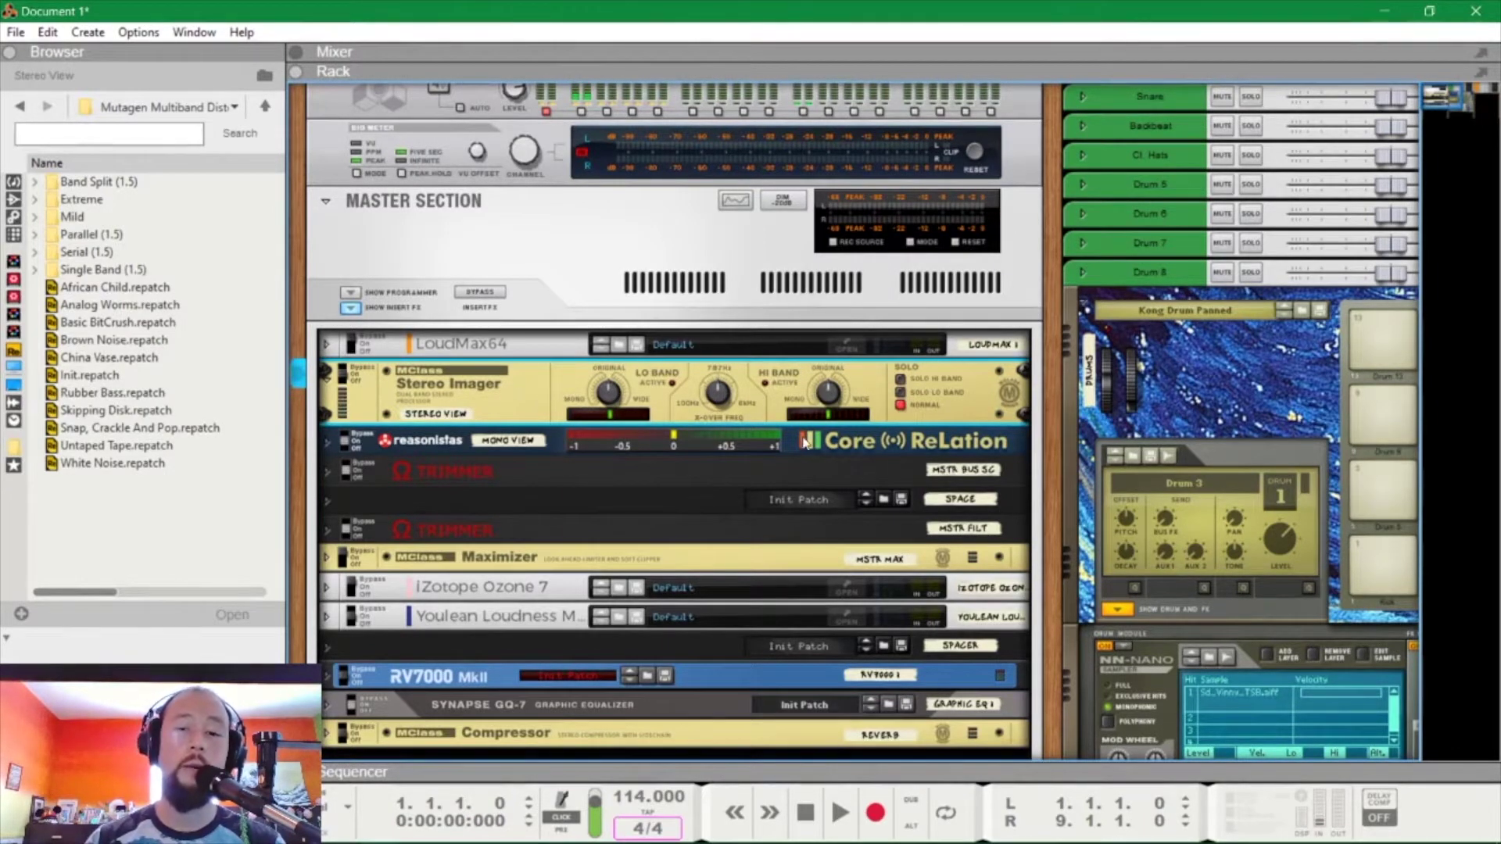
mouse_move(708, 412)
mouse_down()
mouse_move(721, 397)
mouse_move(728, 419)
mouse_up()
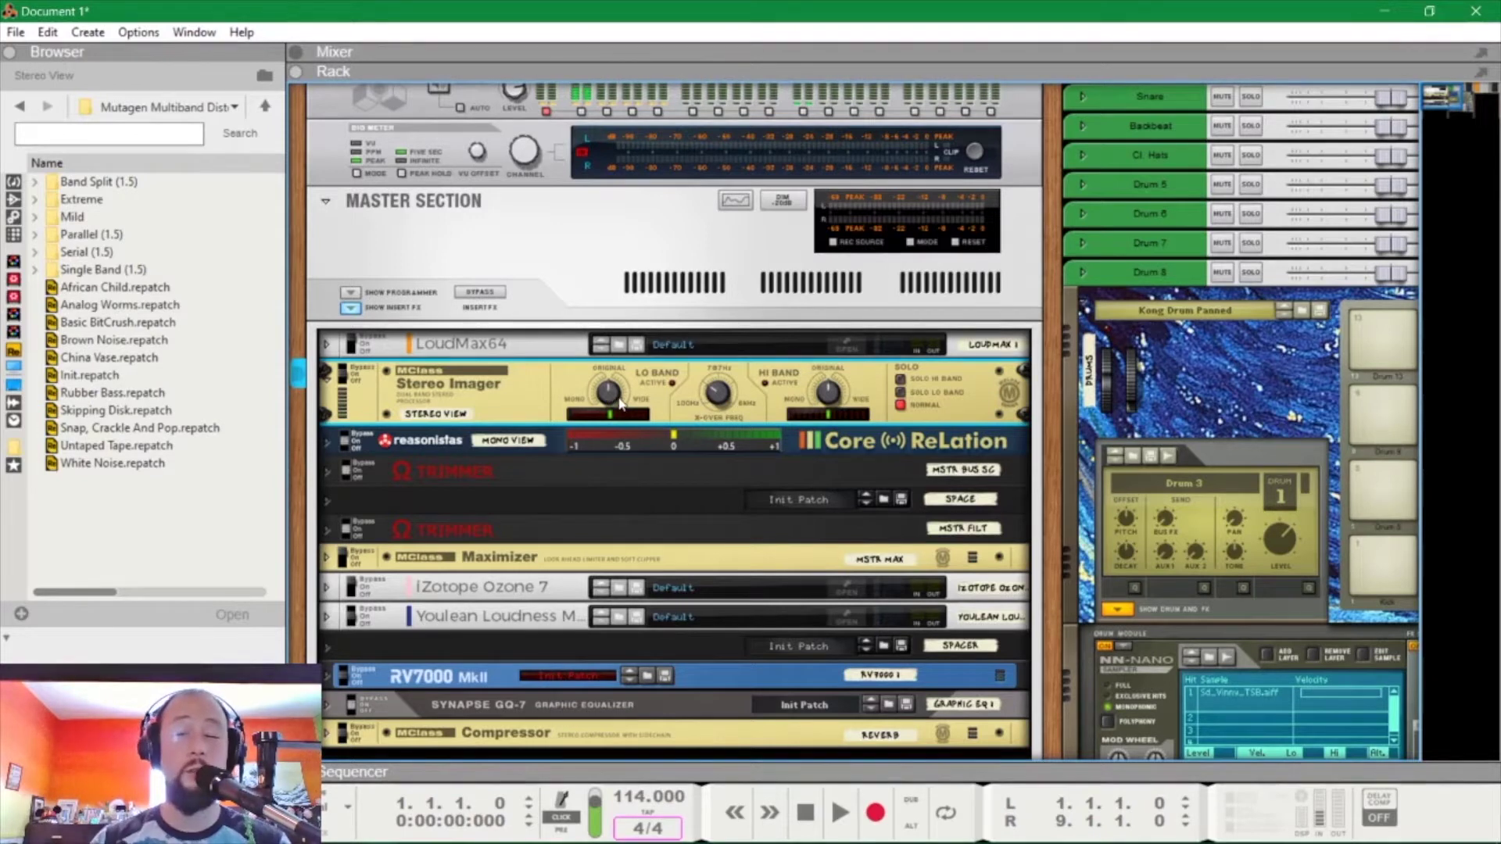
mouse_move(622, 404)
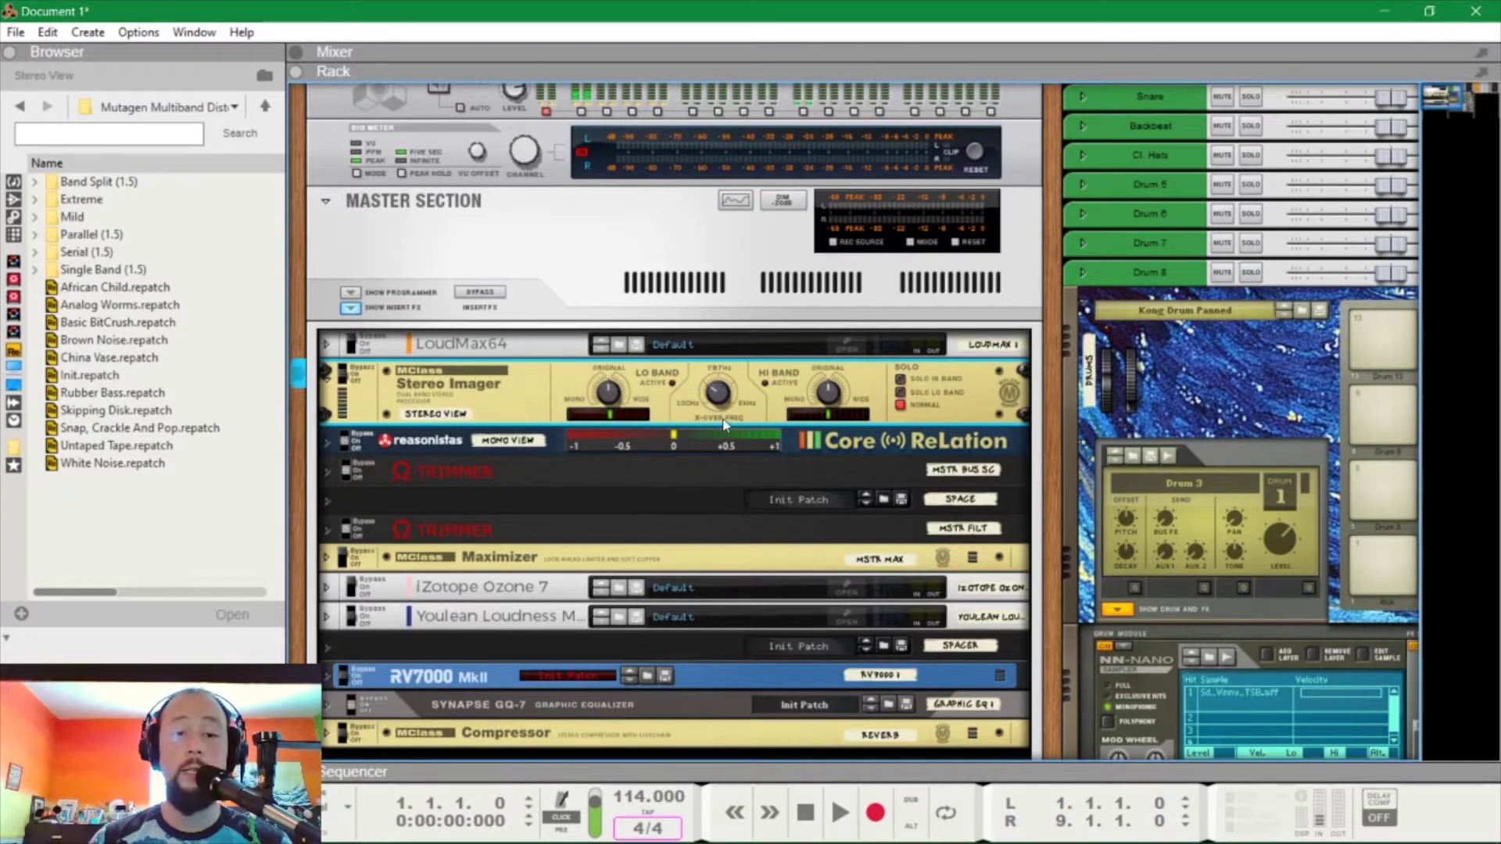
Step: Select the Core ReLation device named MONO VIEW and unfold it to its full panel
key(alt)
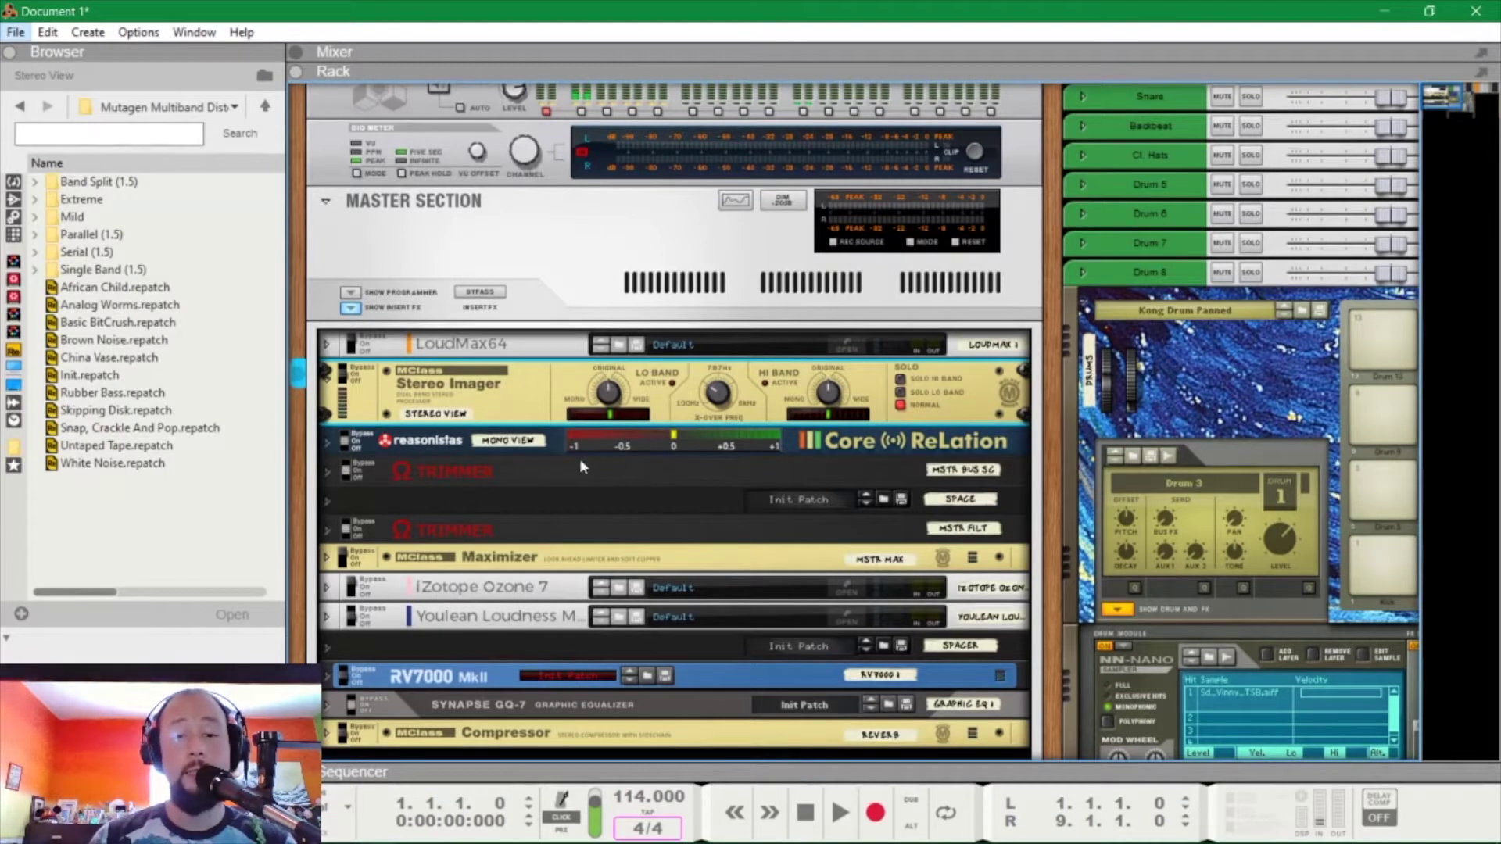
click(431, 444)
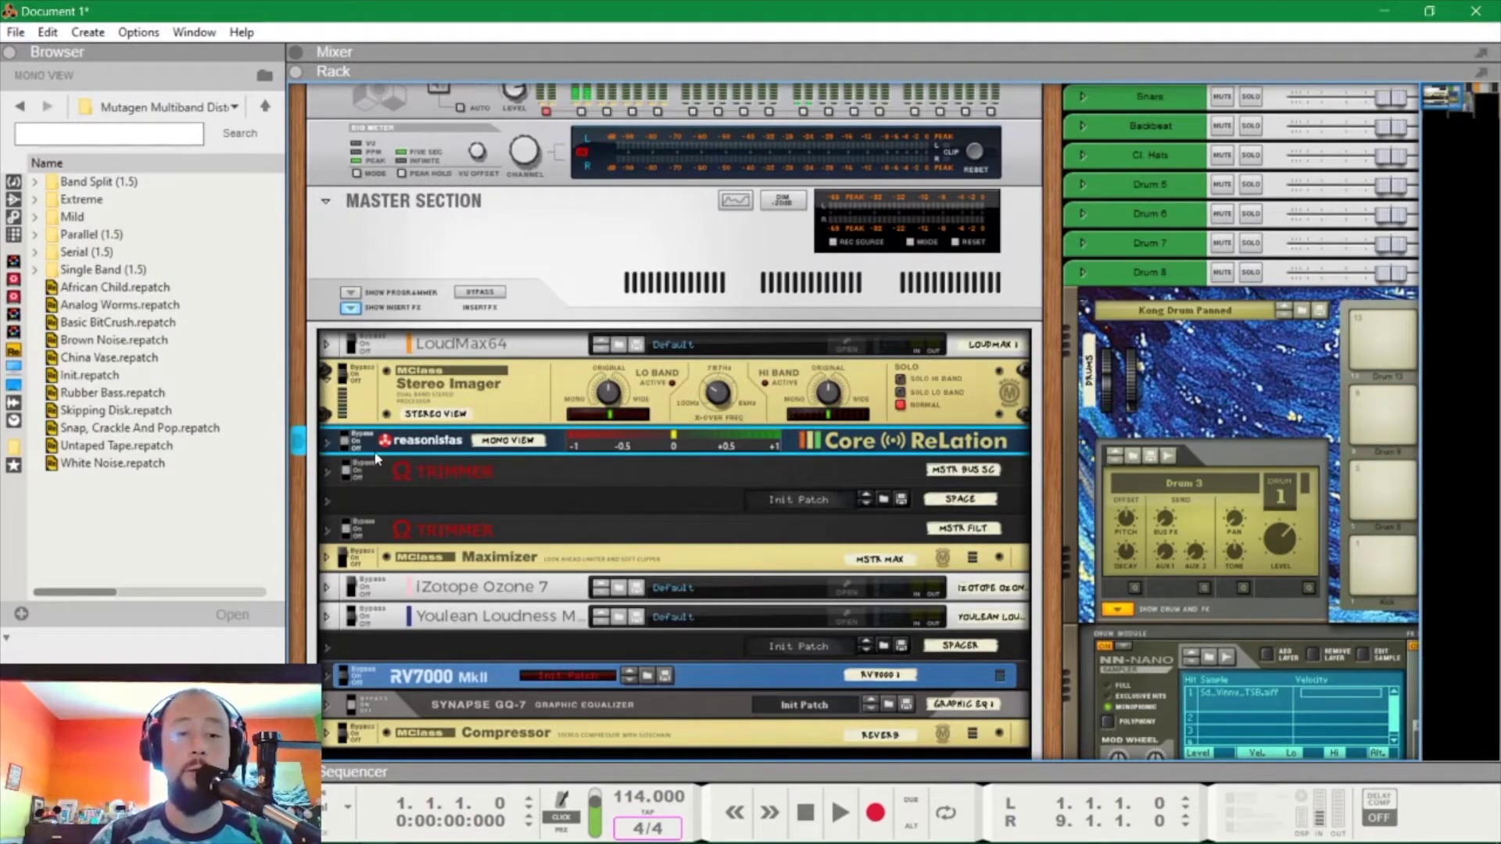
click(326, 443)
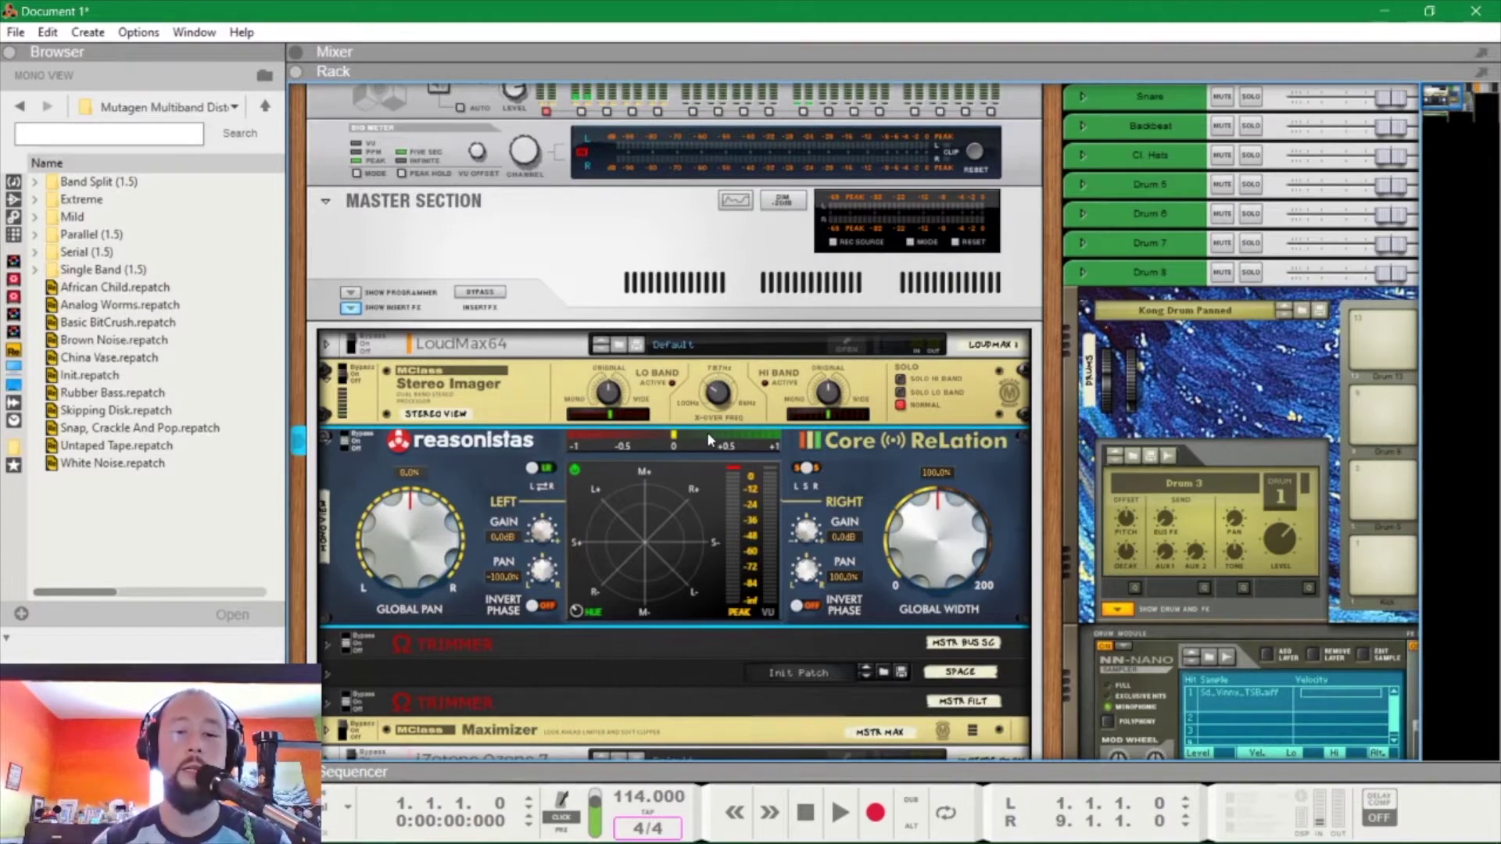
click(326, 438)
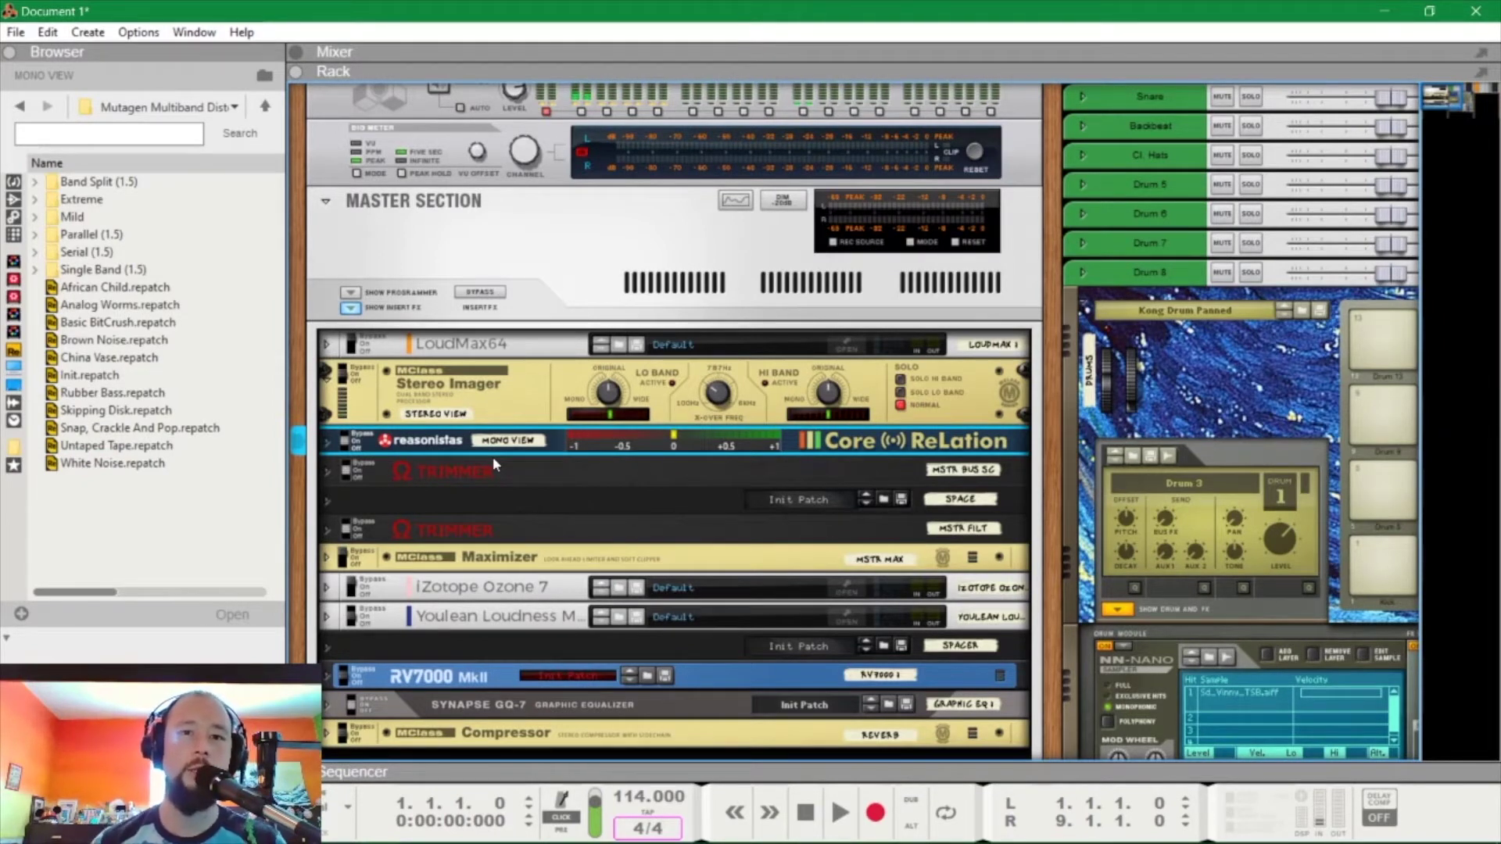
click(327, 441)
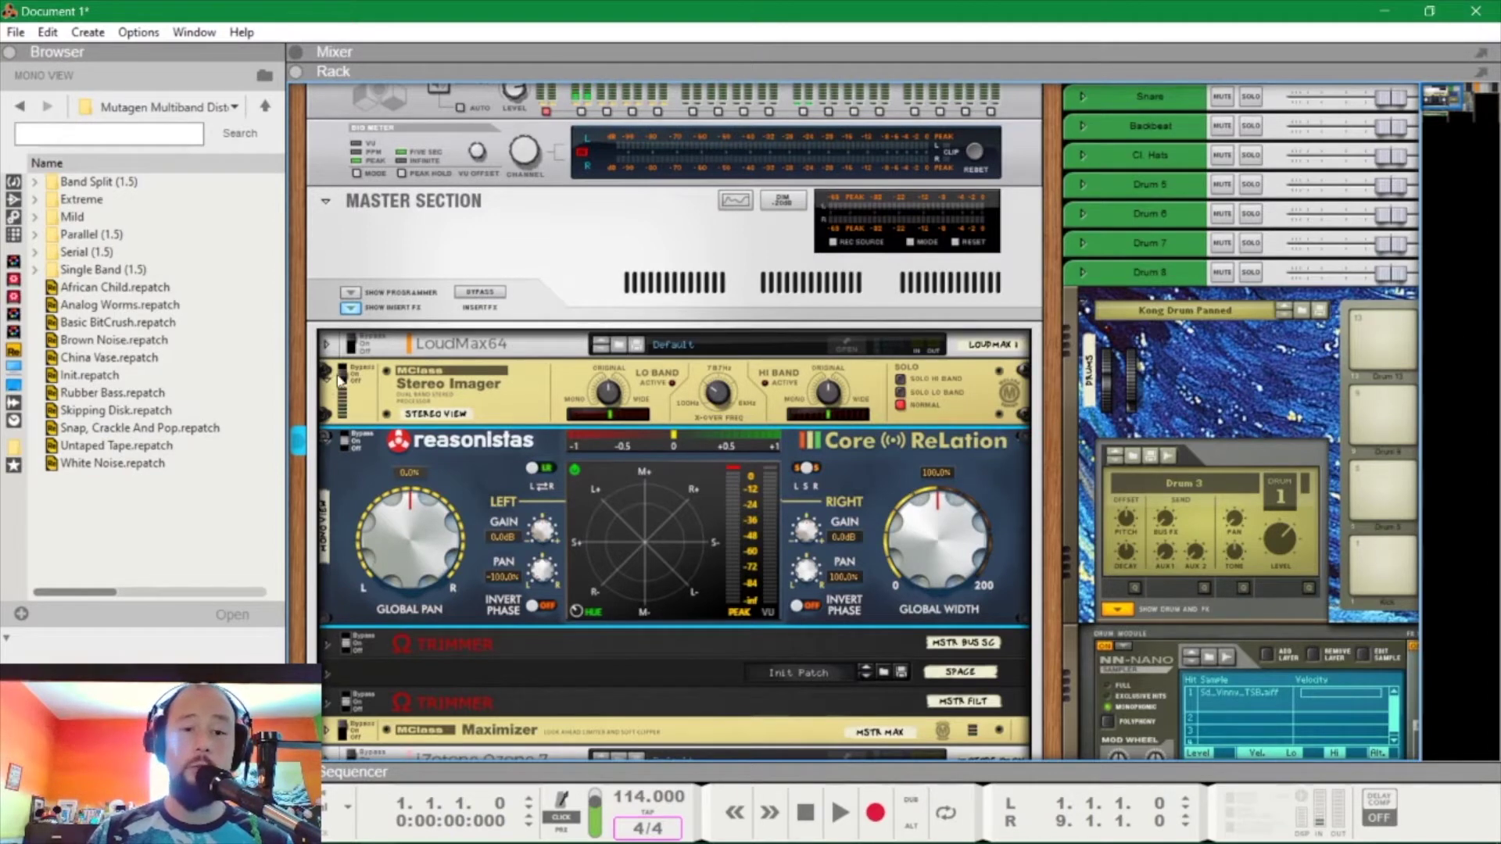
click(350, 294)
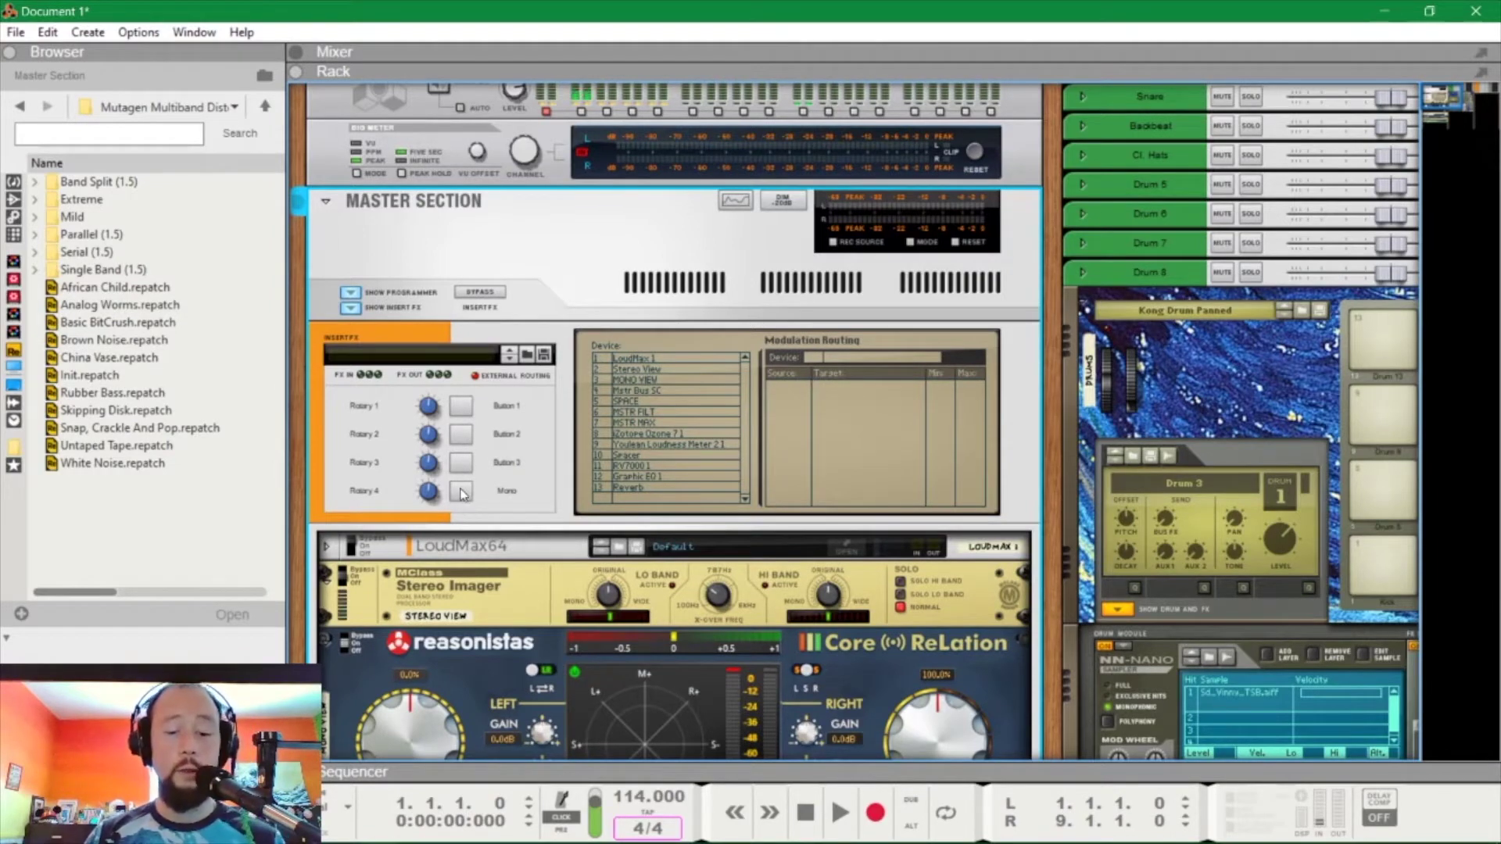
Step: Bring up the full mixer and hide, then reshow, its insert section
key(F5)
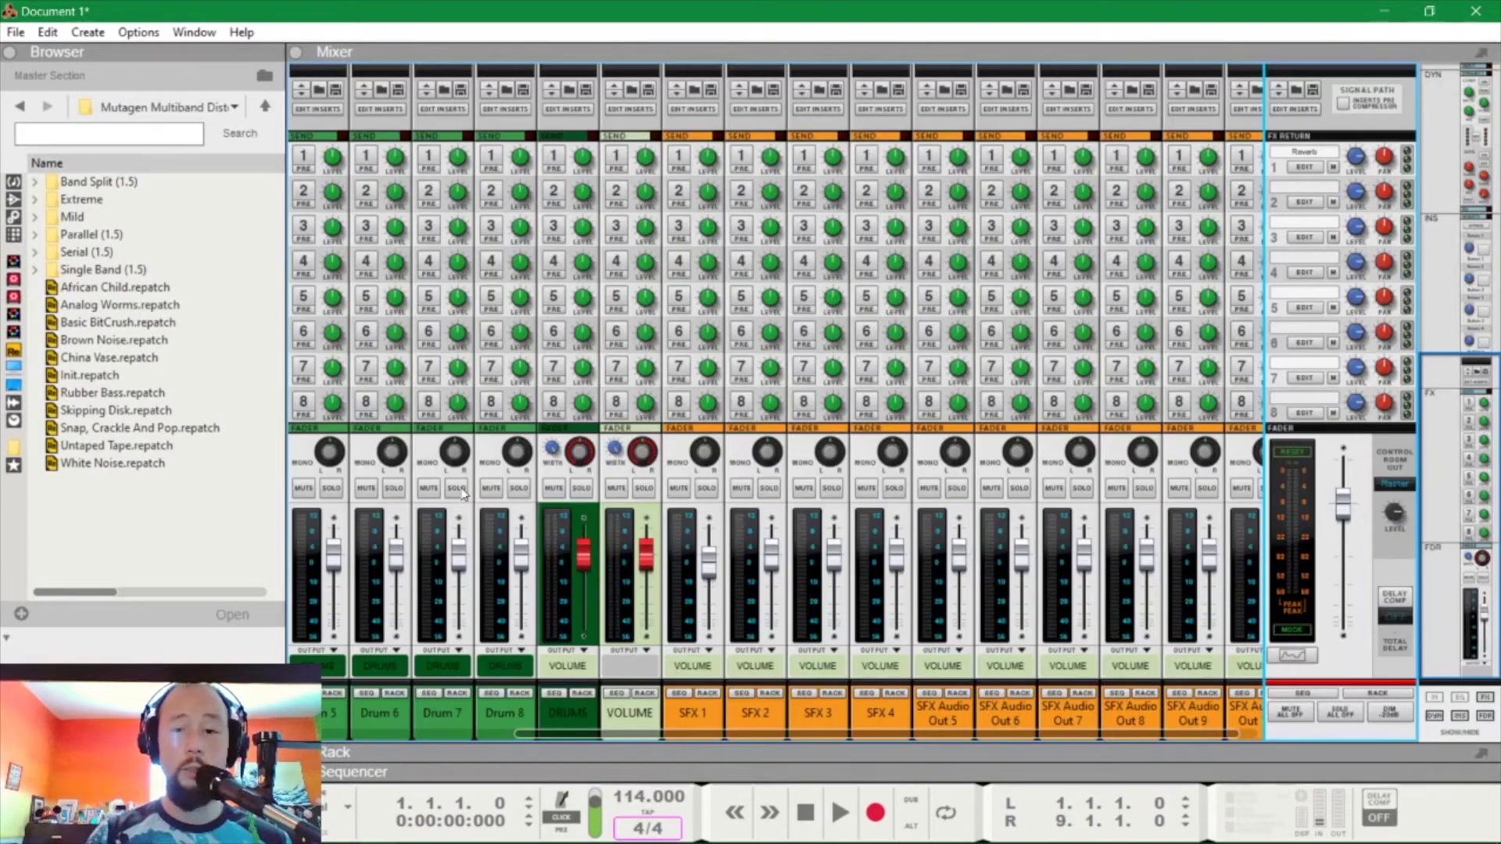
scroll(1272, 663, up, 8)
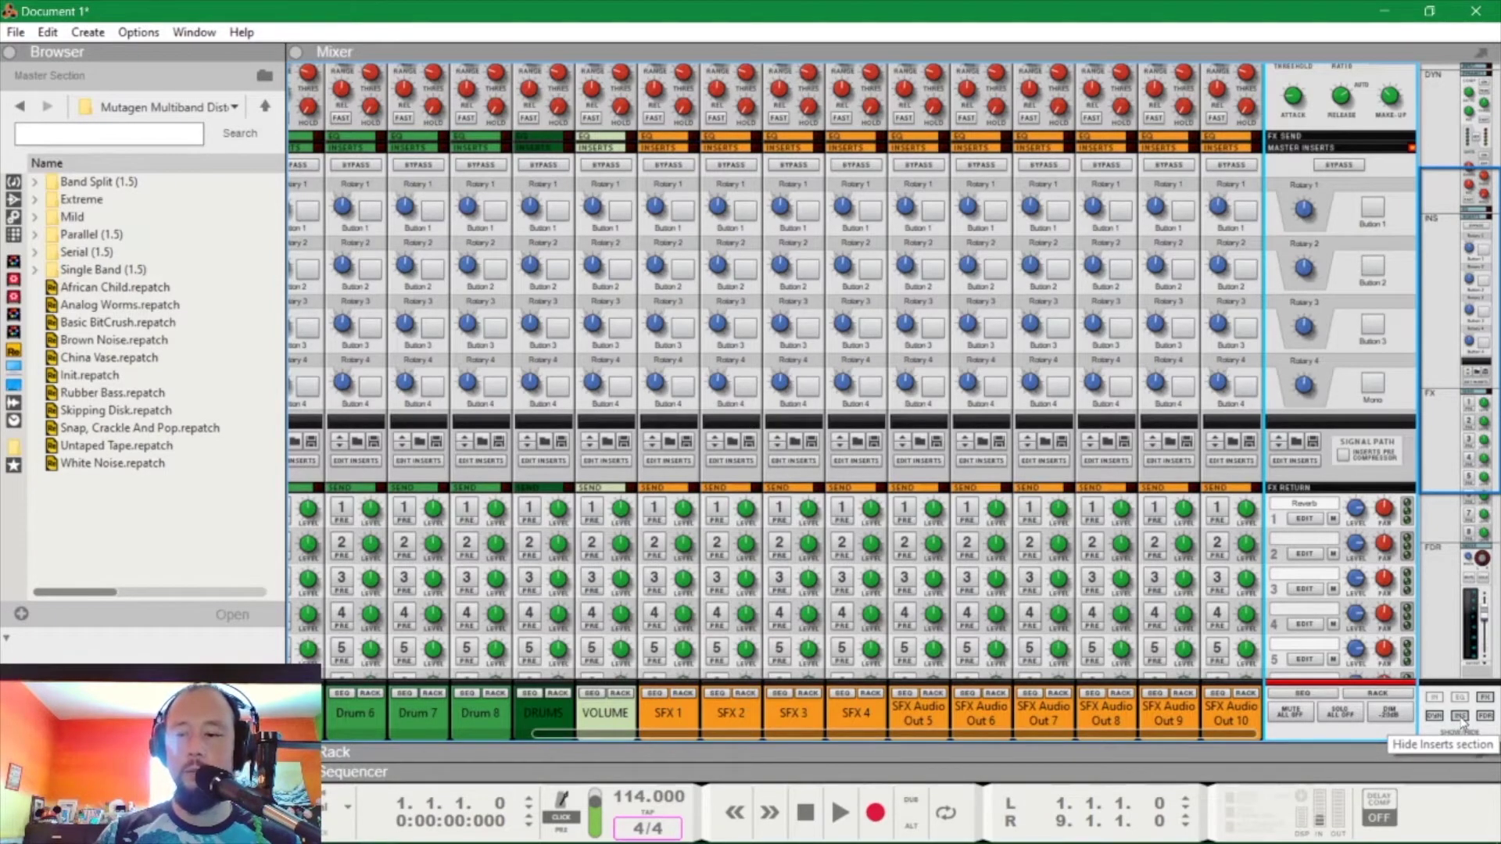
click(1461, 717)
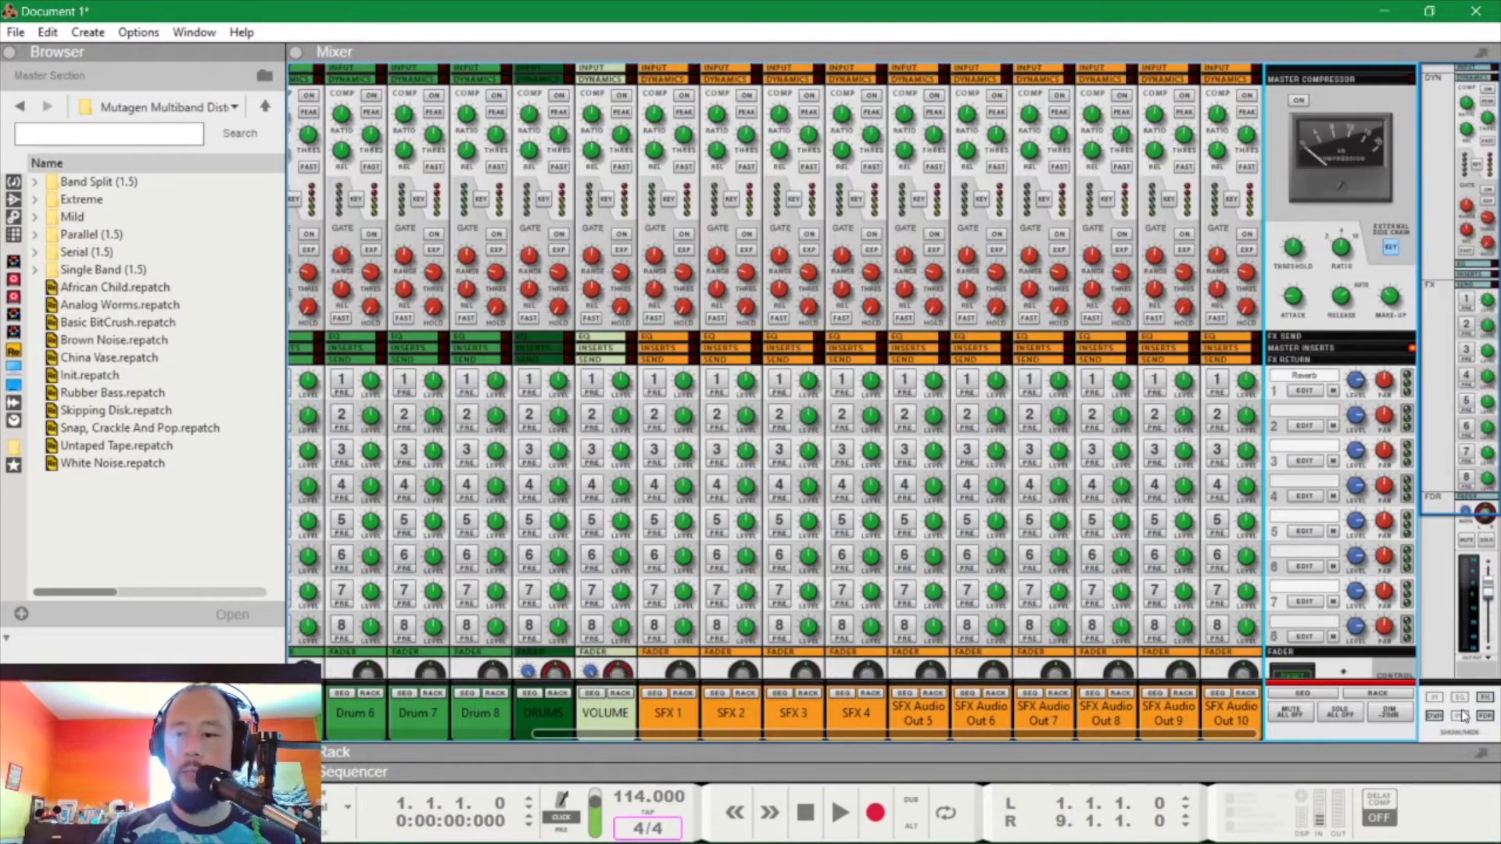
click(1461, 717)
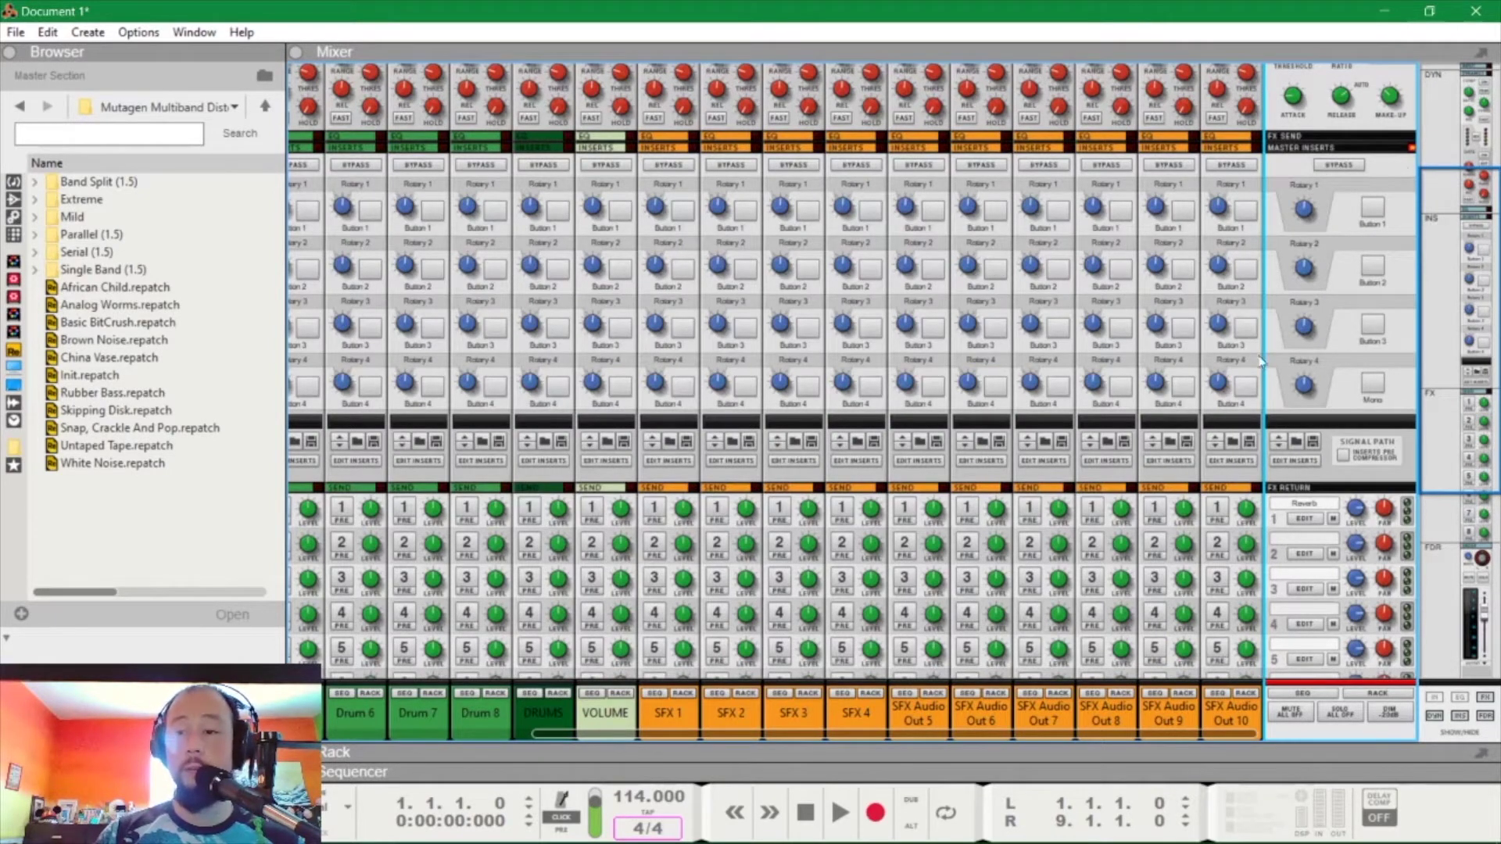
Step: Back in the rack, inspect Programmer routing for LoudMax 1, then MONO VIEW
key(F6)
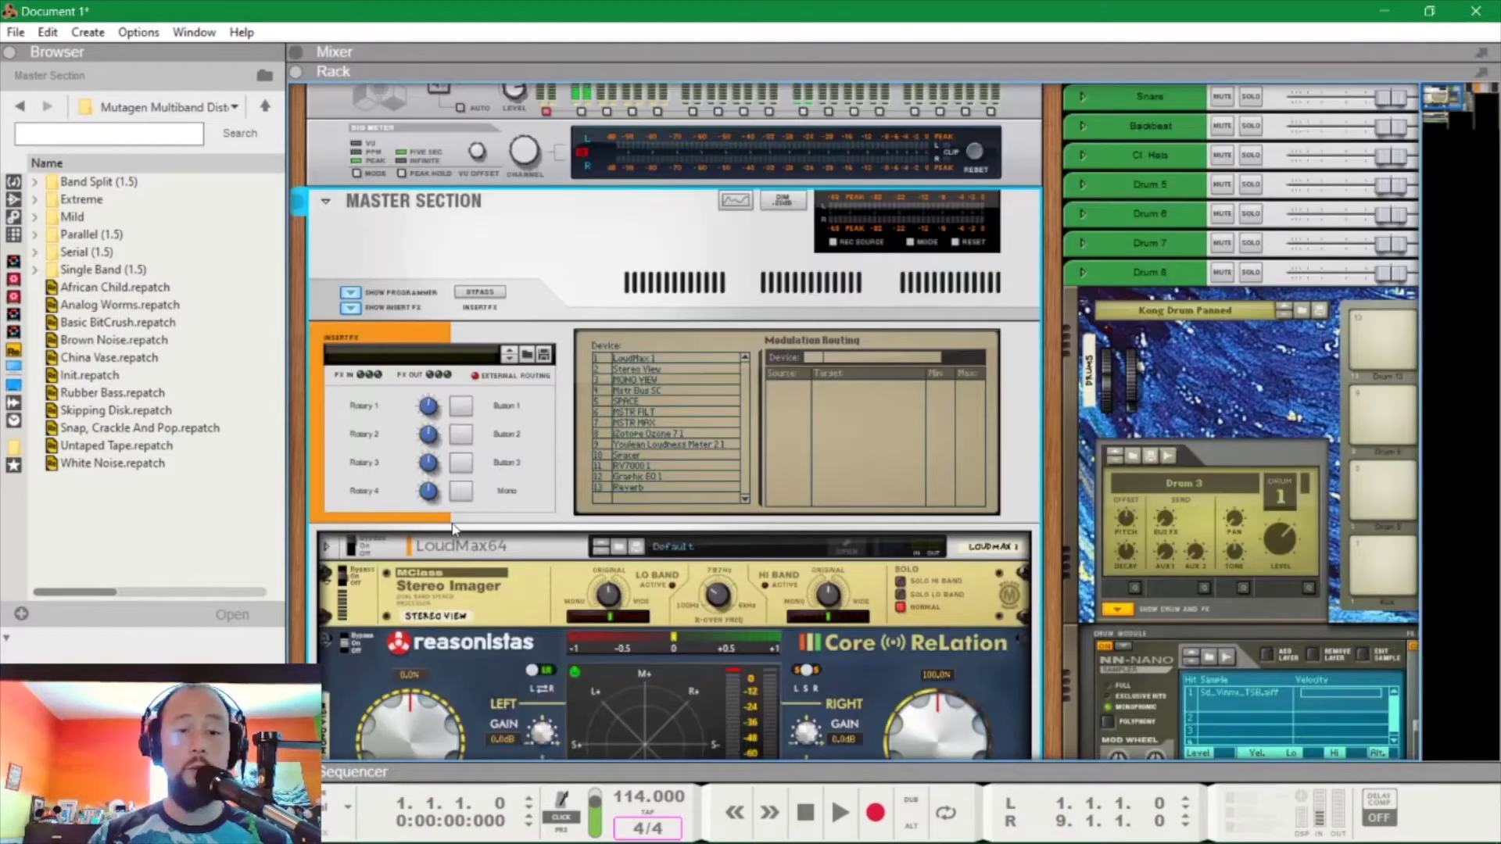
click(634, 359)
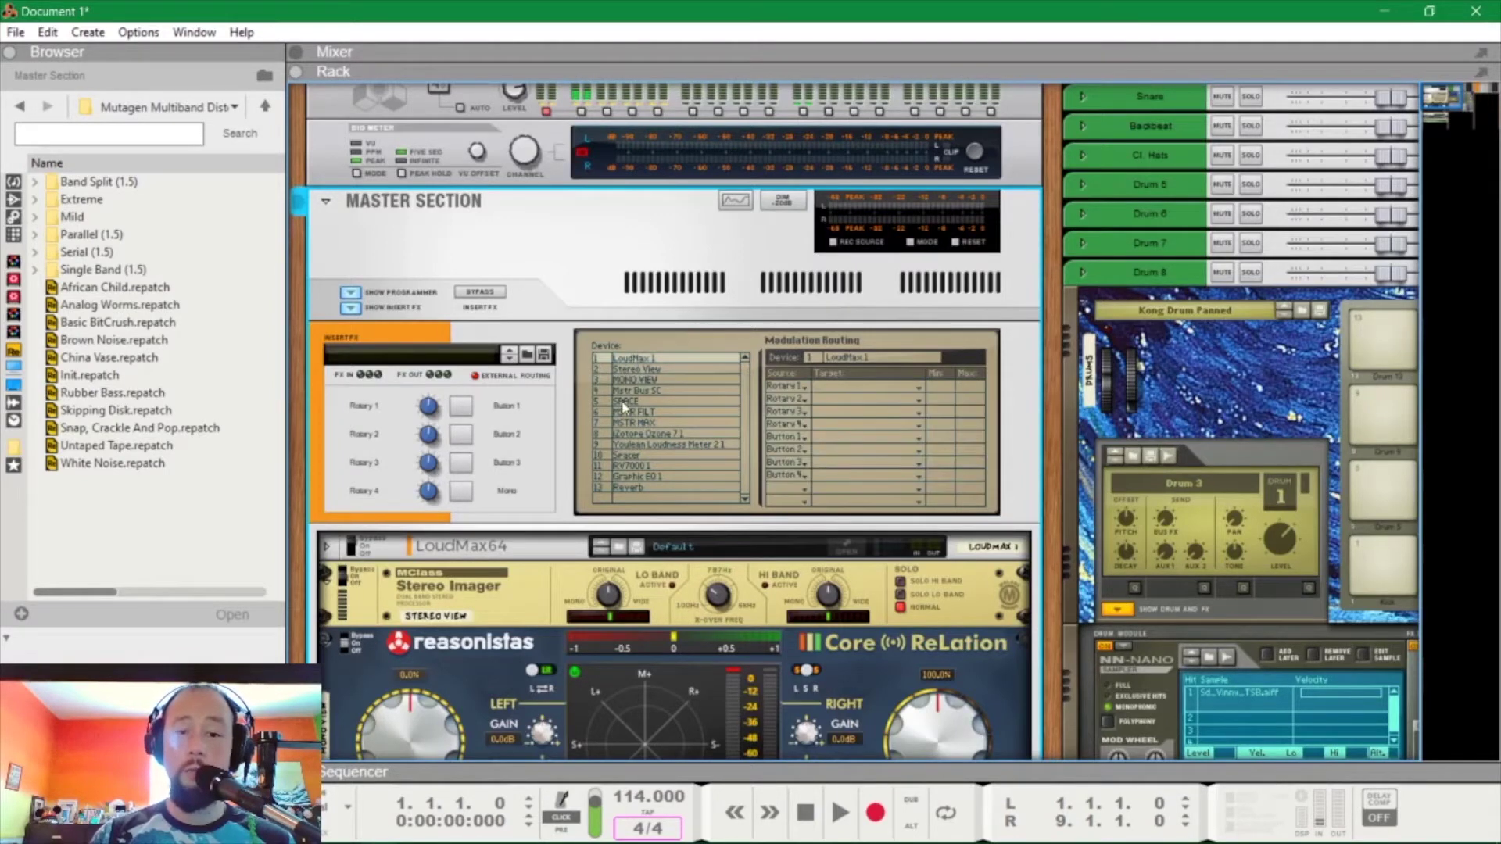
click(635, 380)
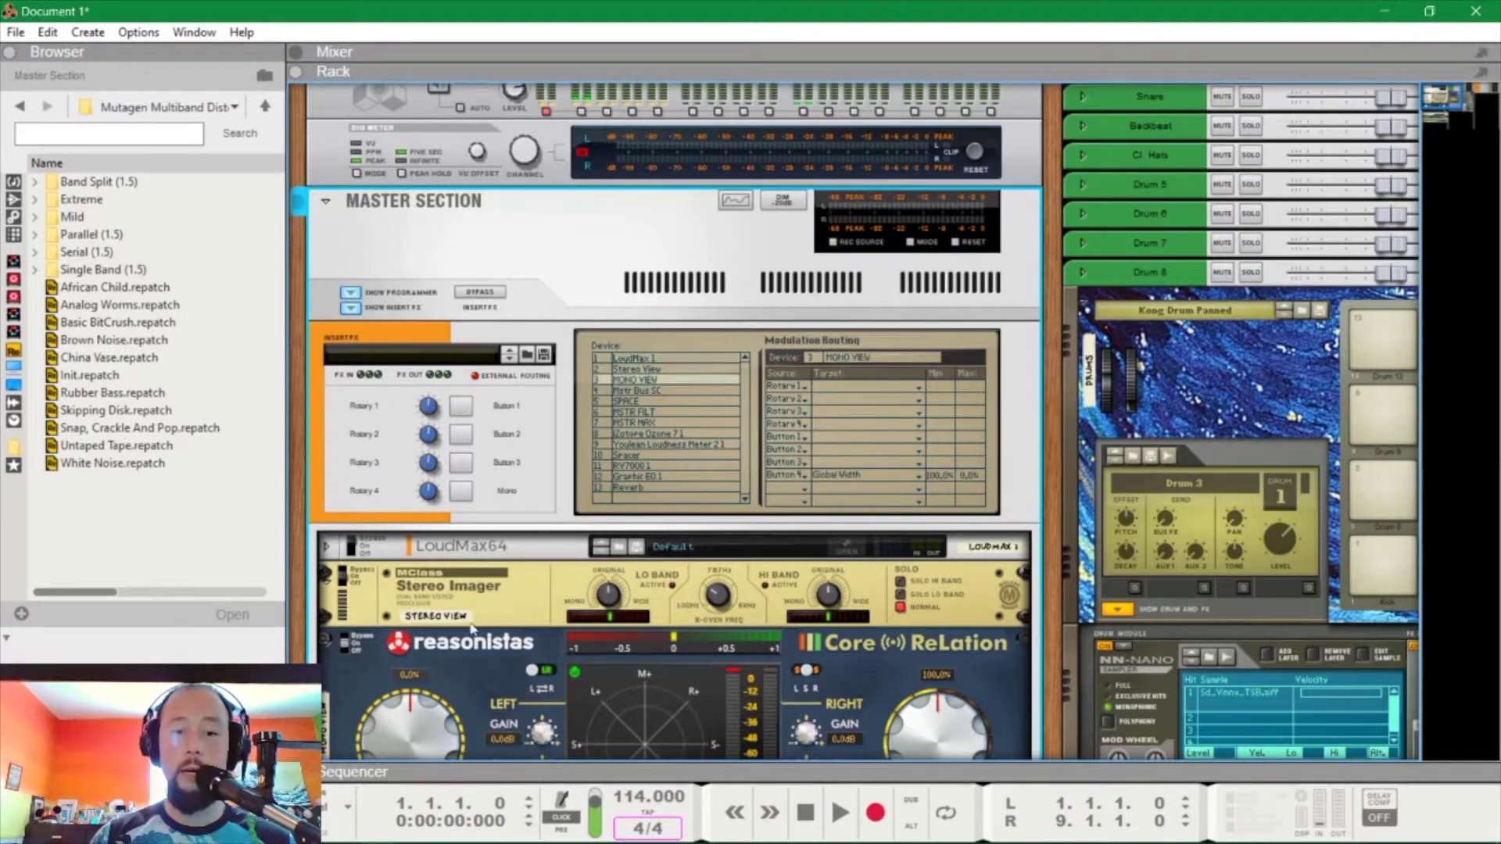
scroll(472, 635, down, 2)
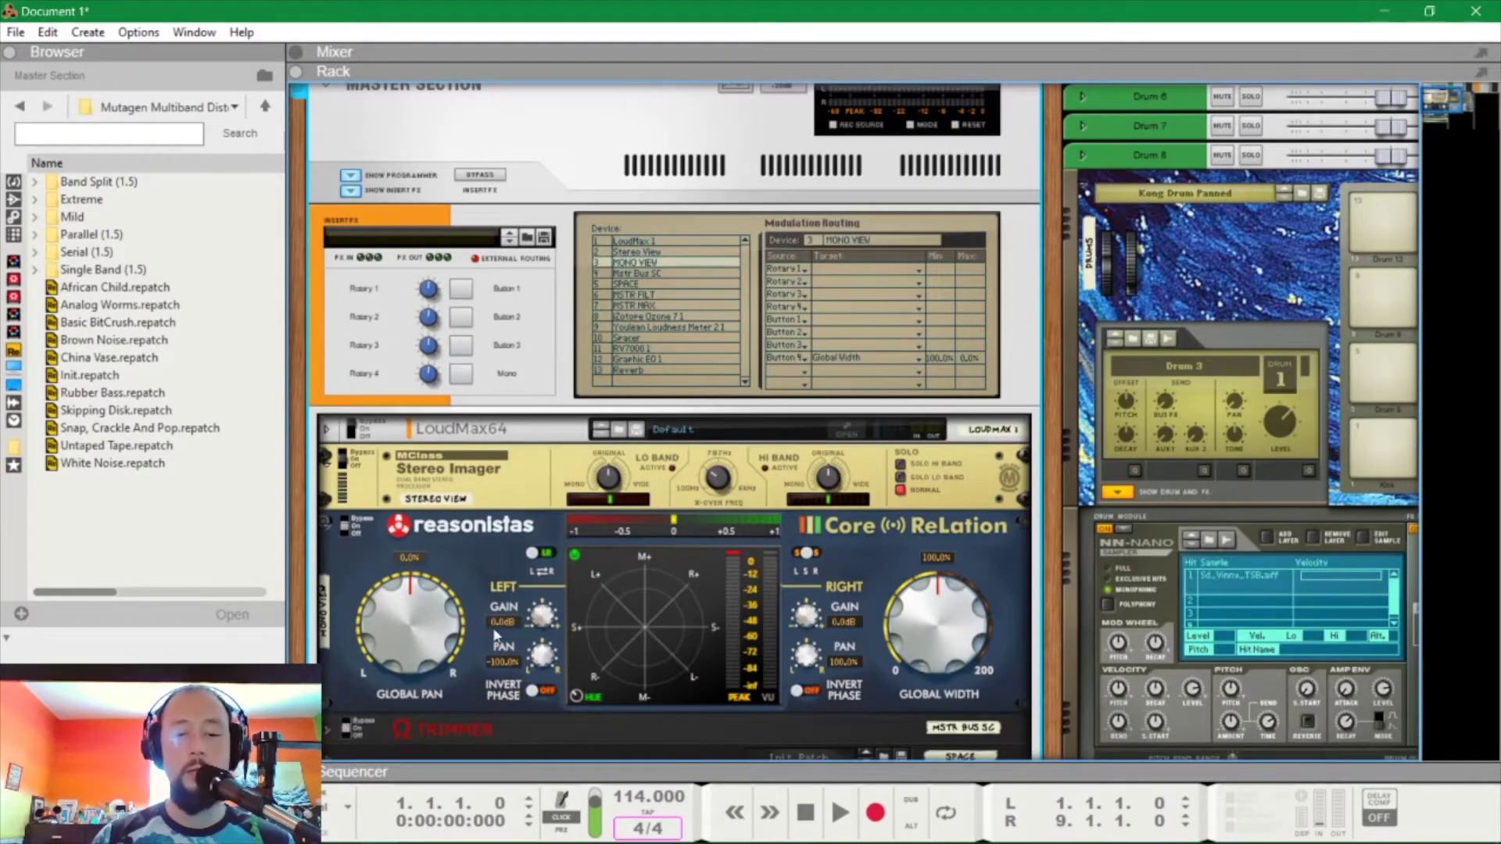
scroll(716, 658, up, 2)
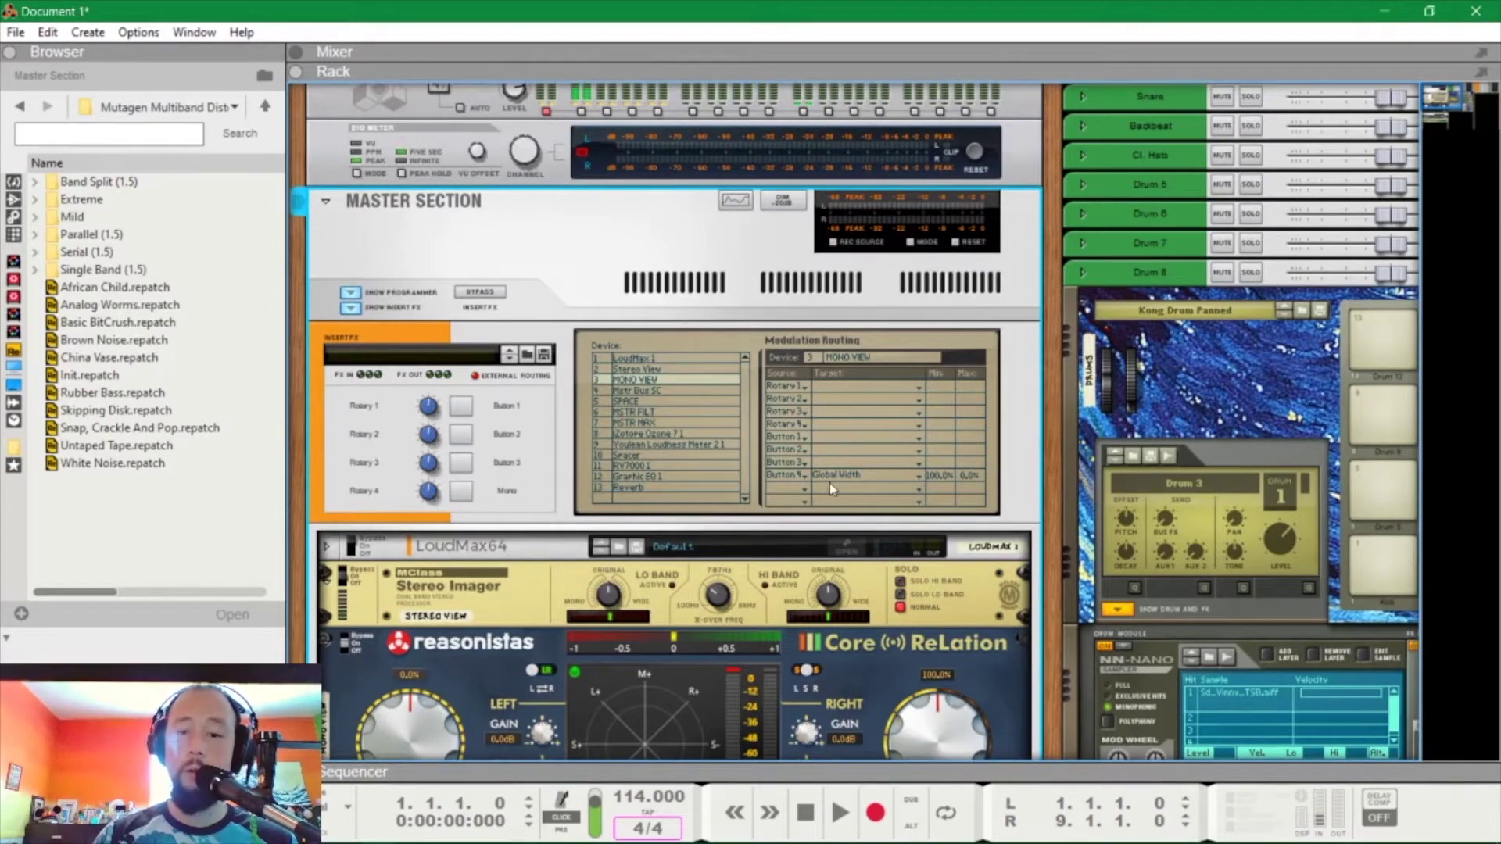
scroll(913, 612, down, 2)
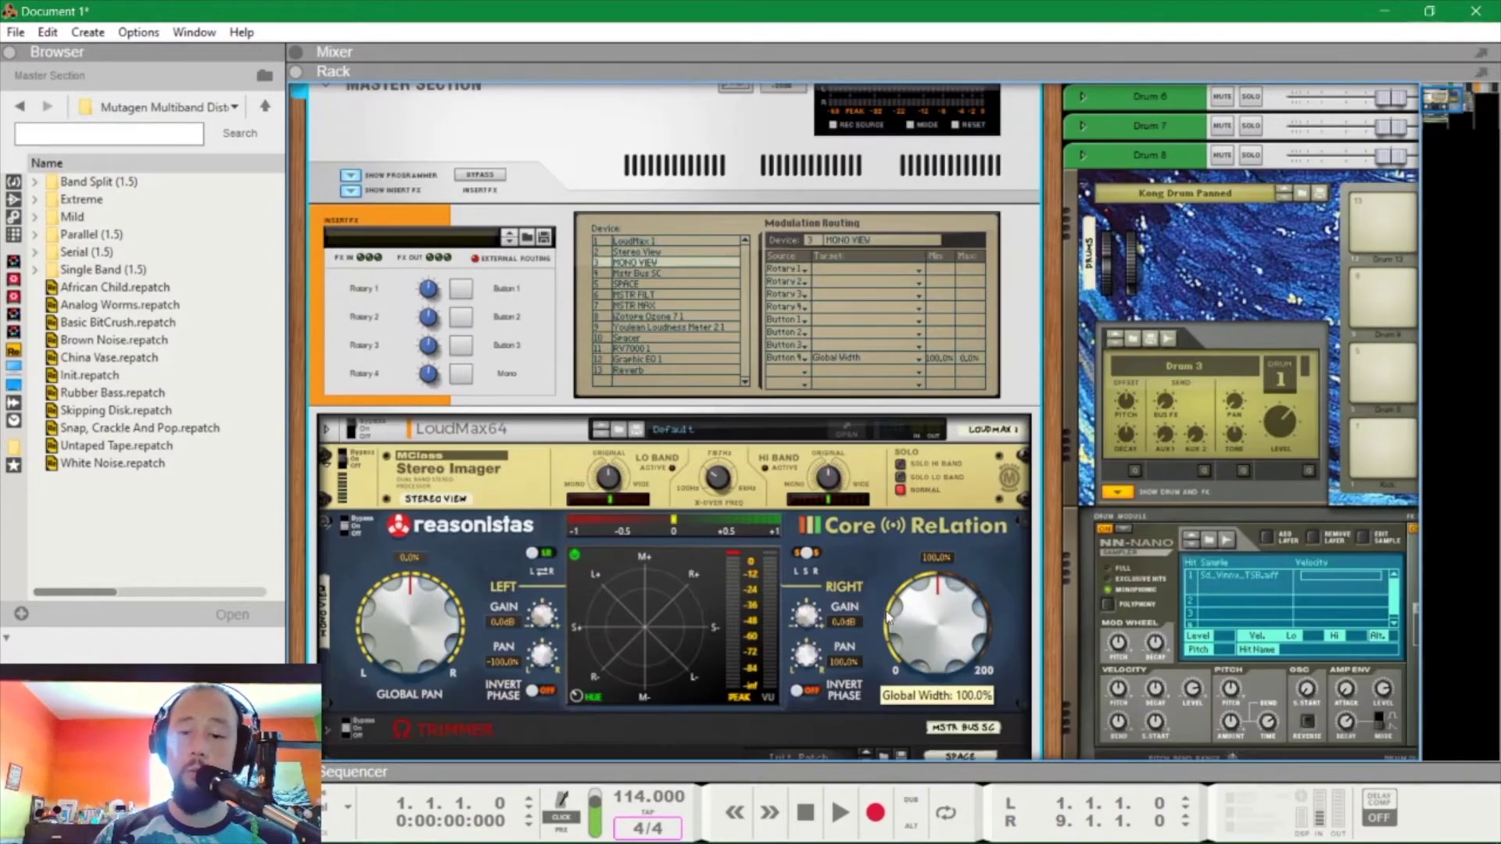
Step: Keep Global Width as Button 4's routing target and switch to the full mixer
click(843, 357)
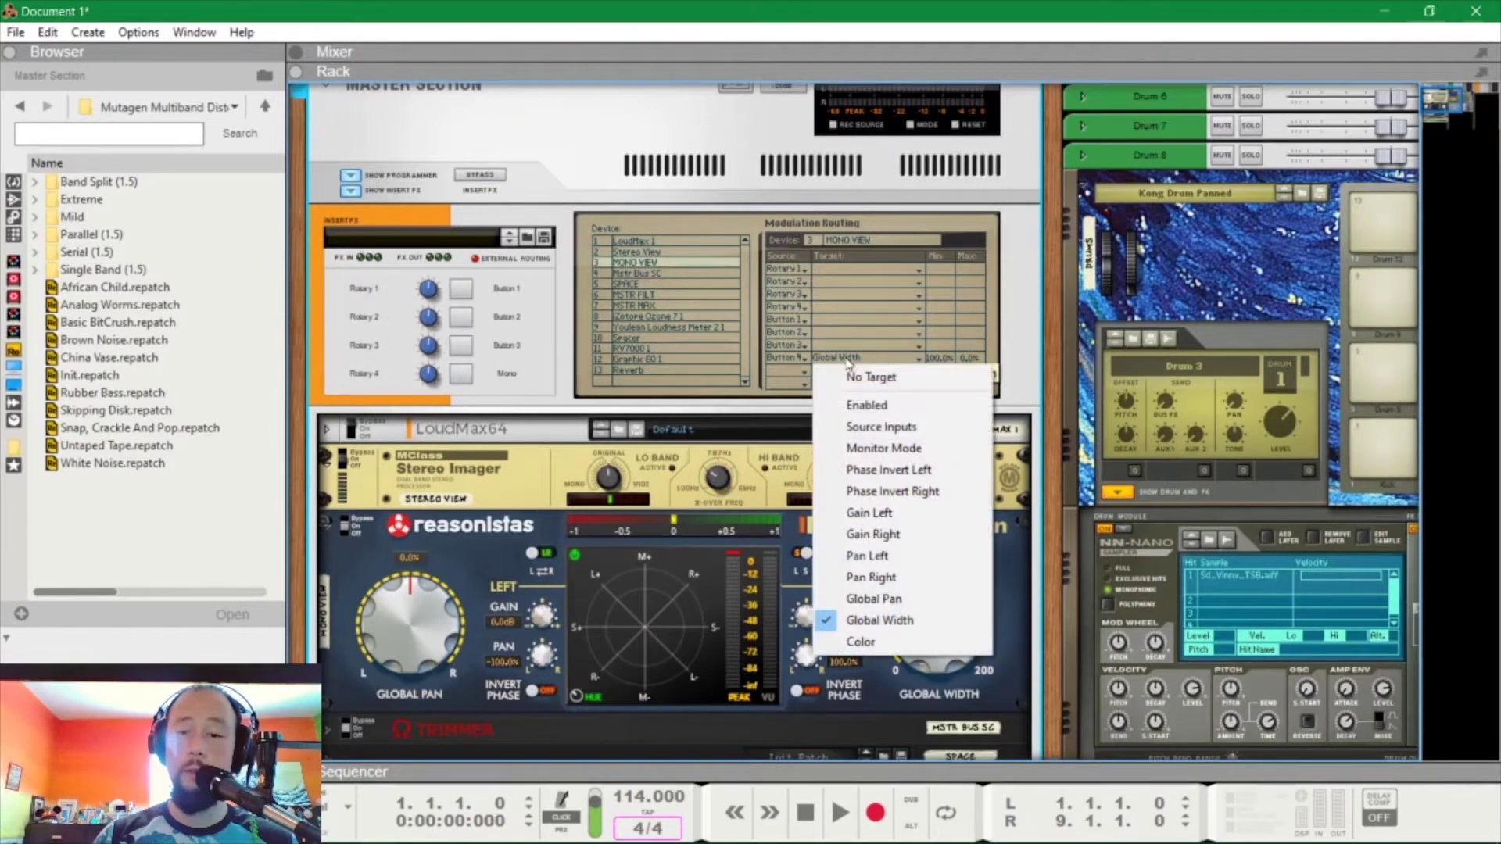
click(893, 620)
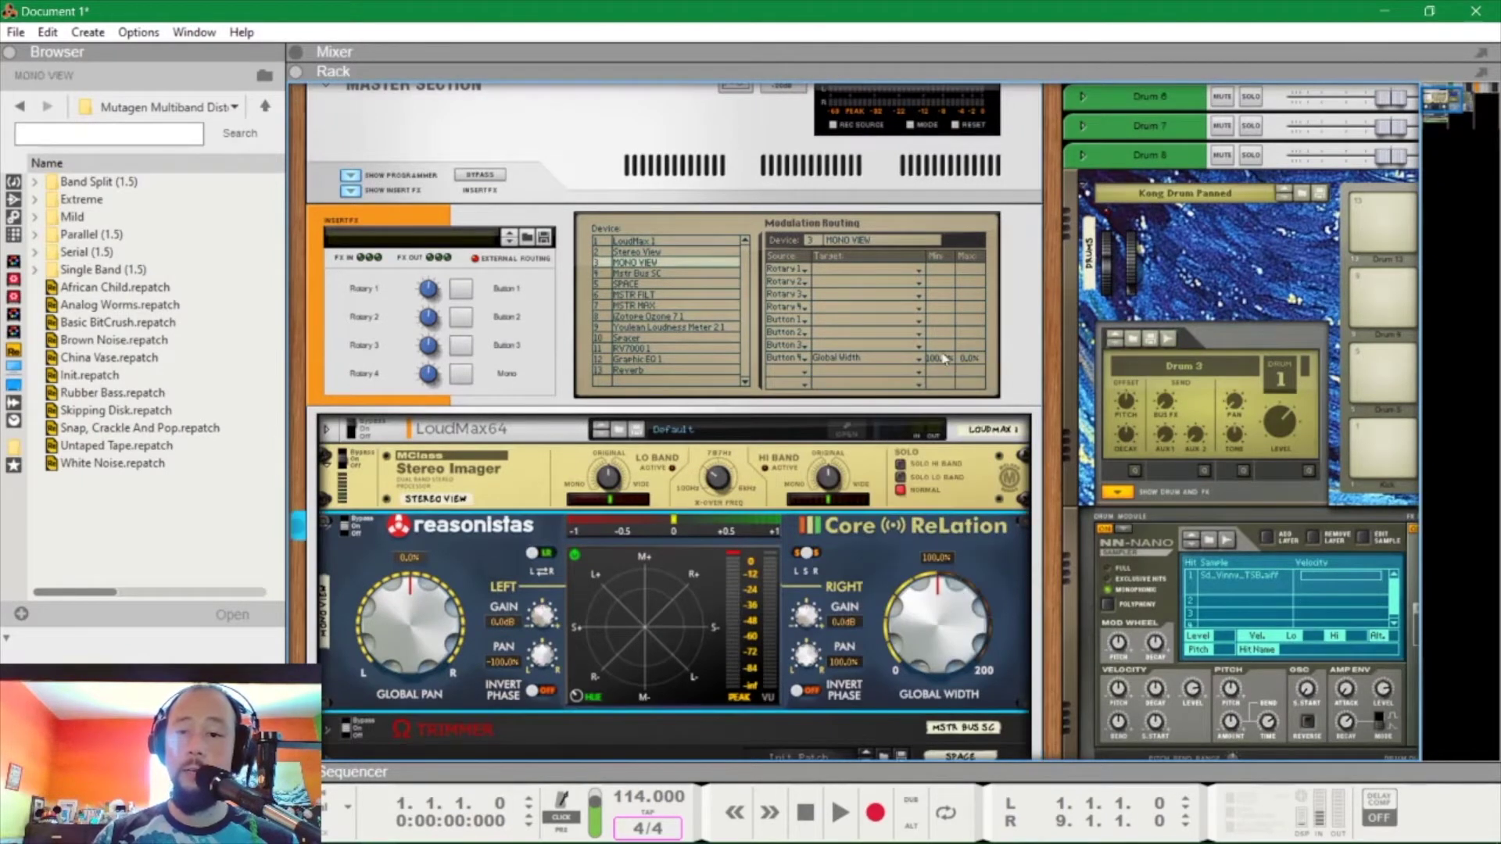
mouse_move(936, 360)
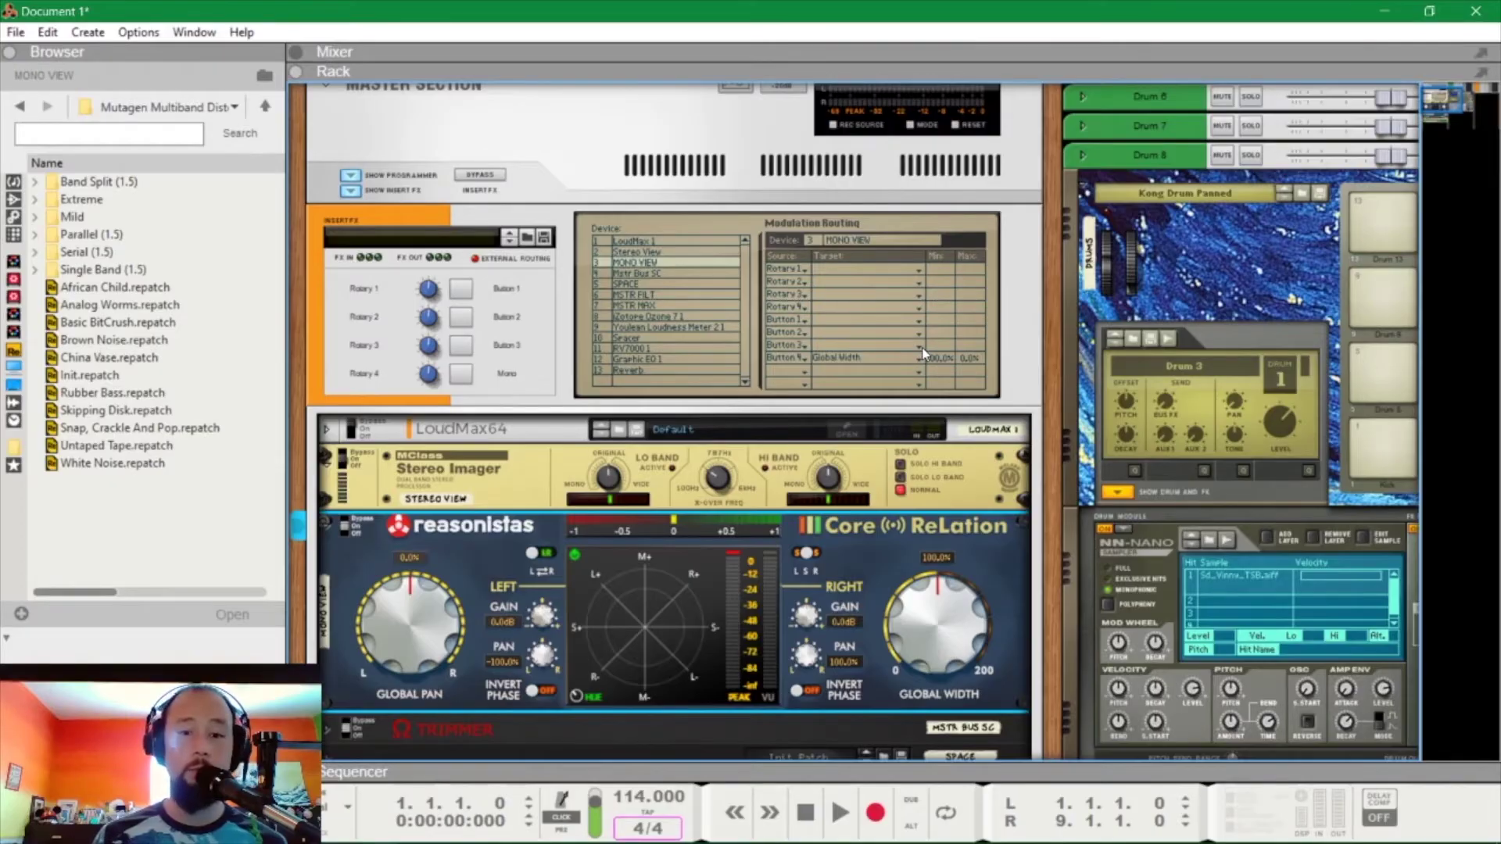
key(F5)
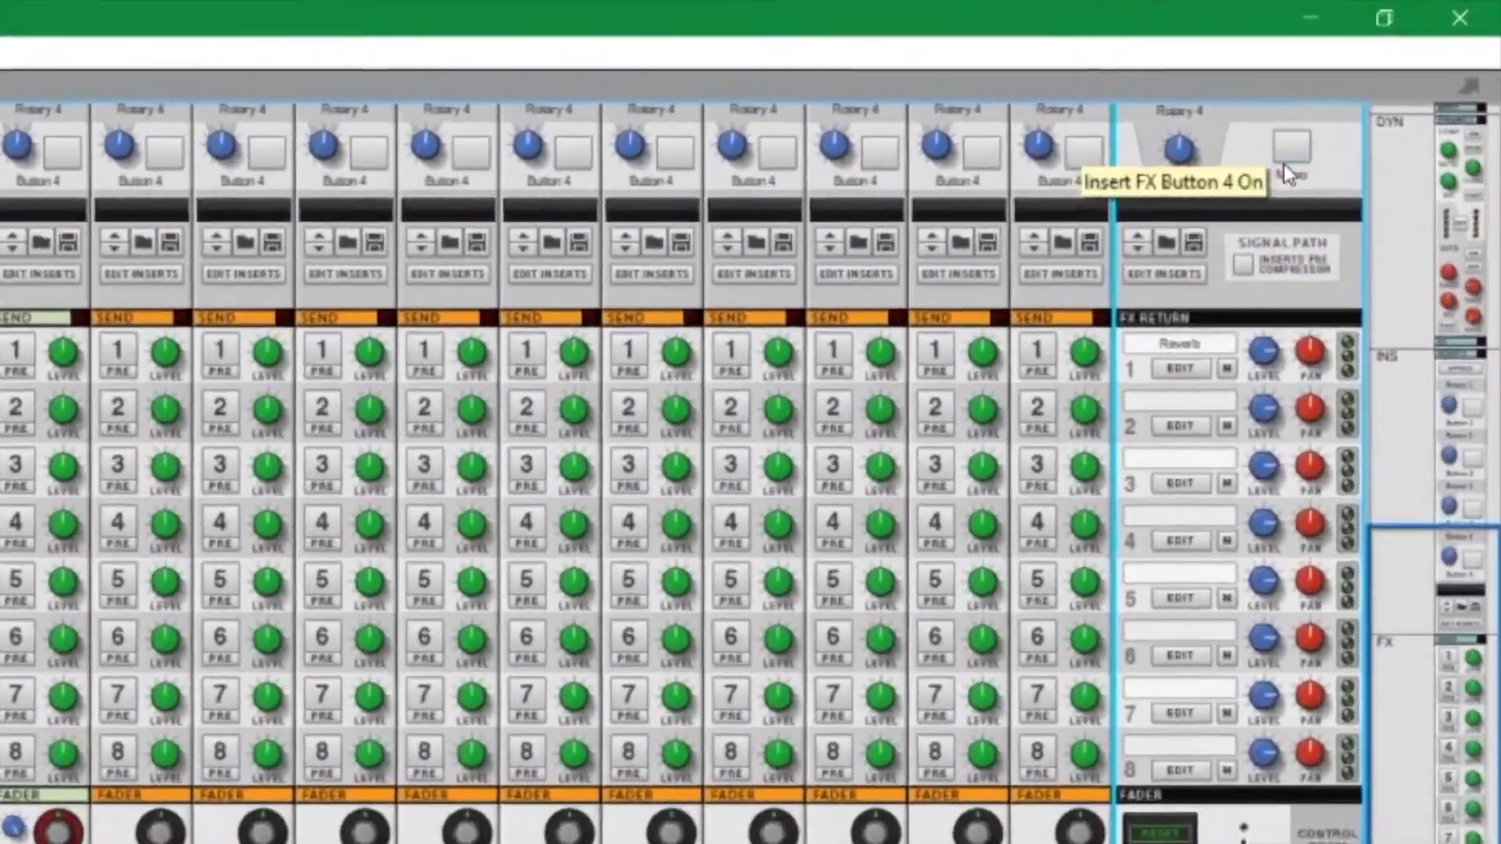
Step: Toggle master mono monitoring off and on across the mixer and rack, leaving it off
click(1373, 95)
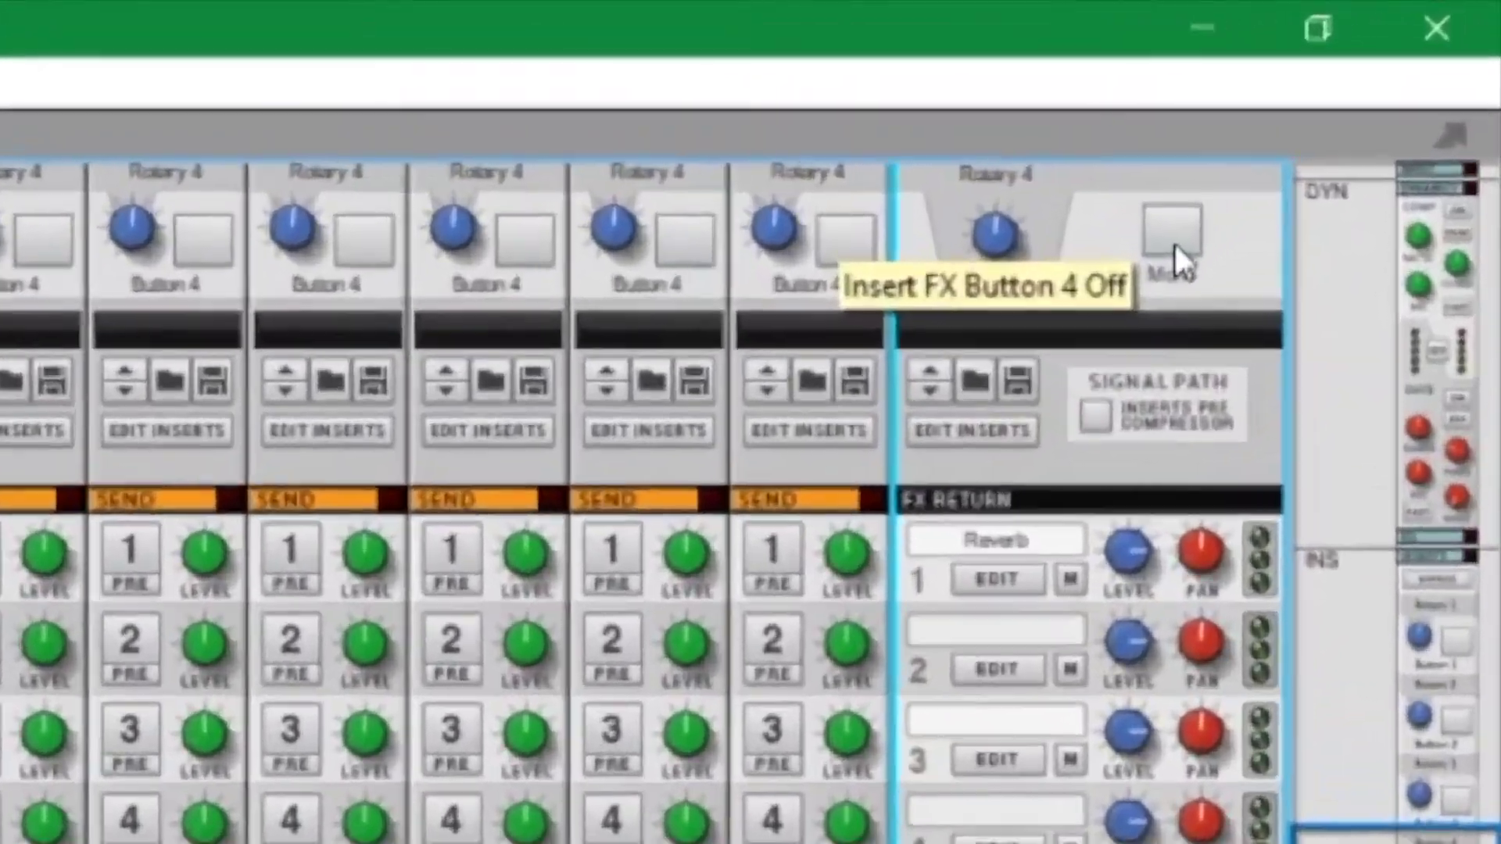
click(1175, 244)
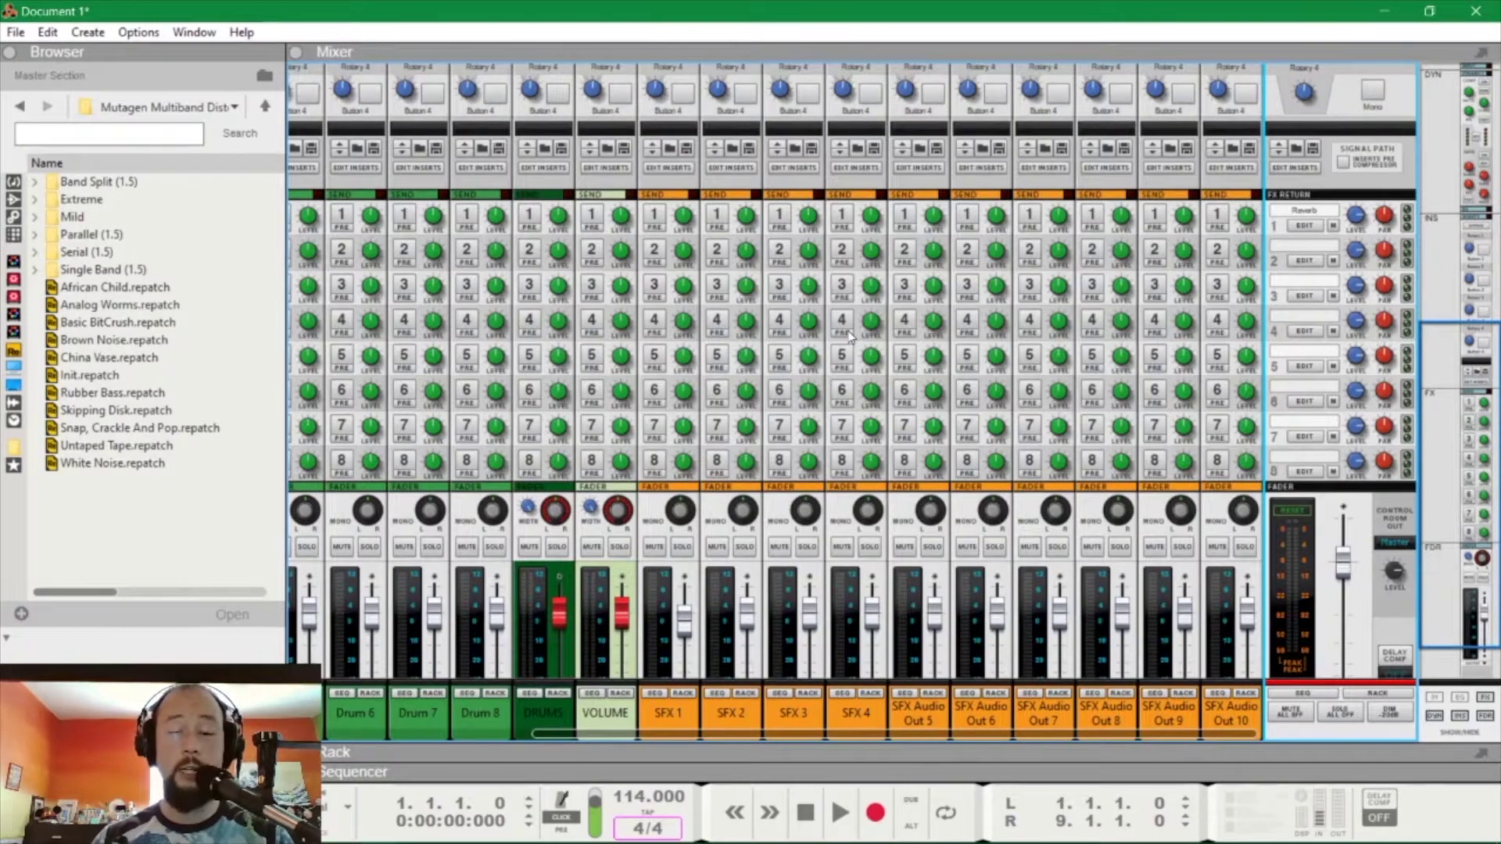
key(F6)
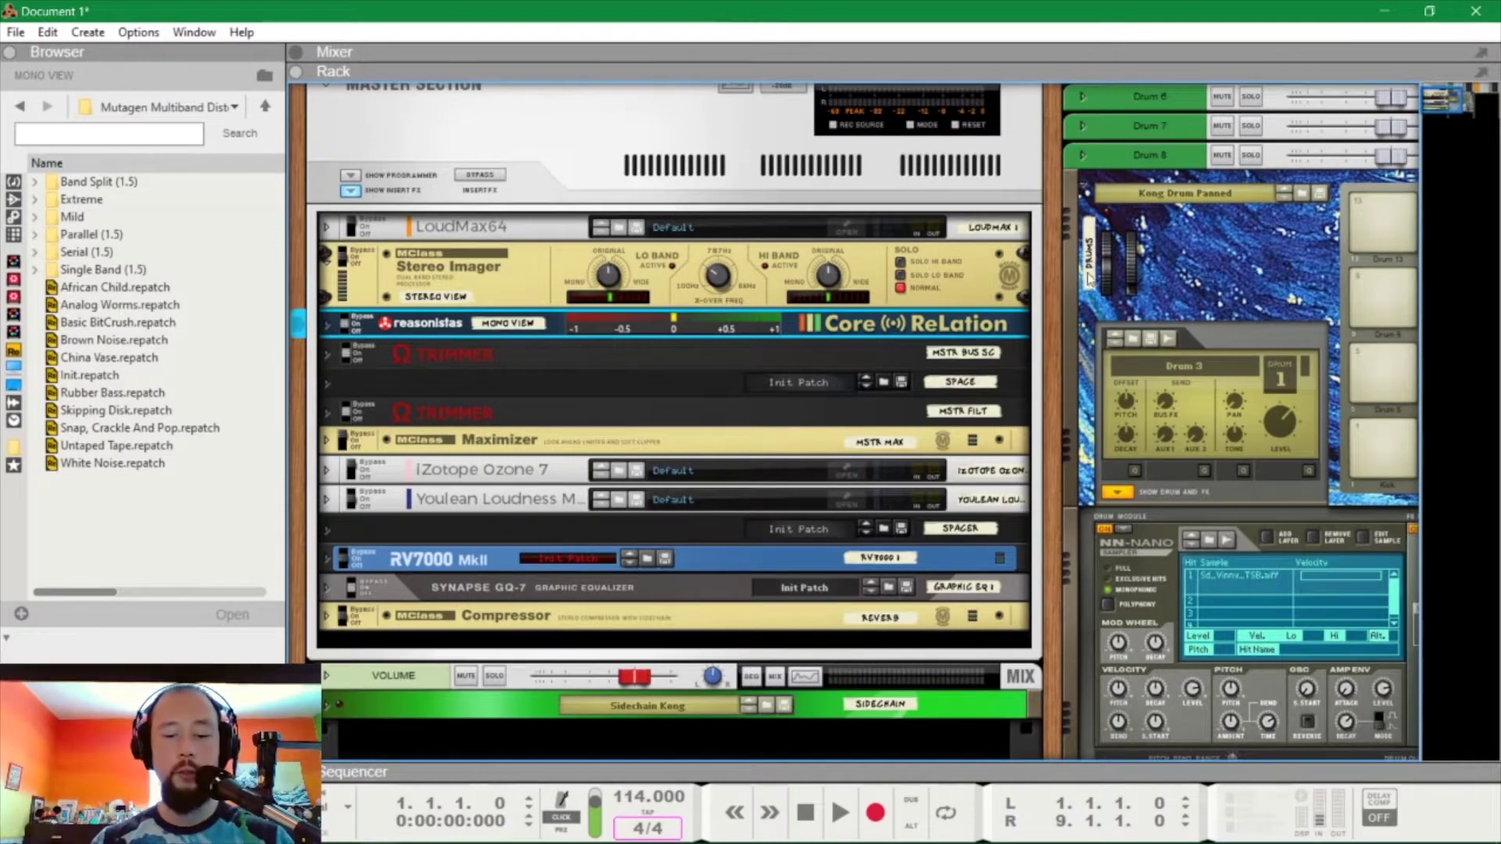
key(F5)
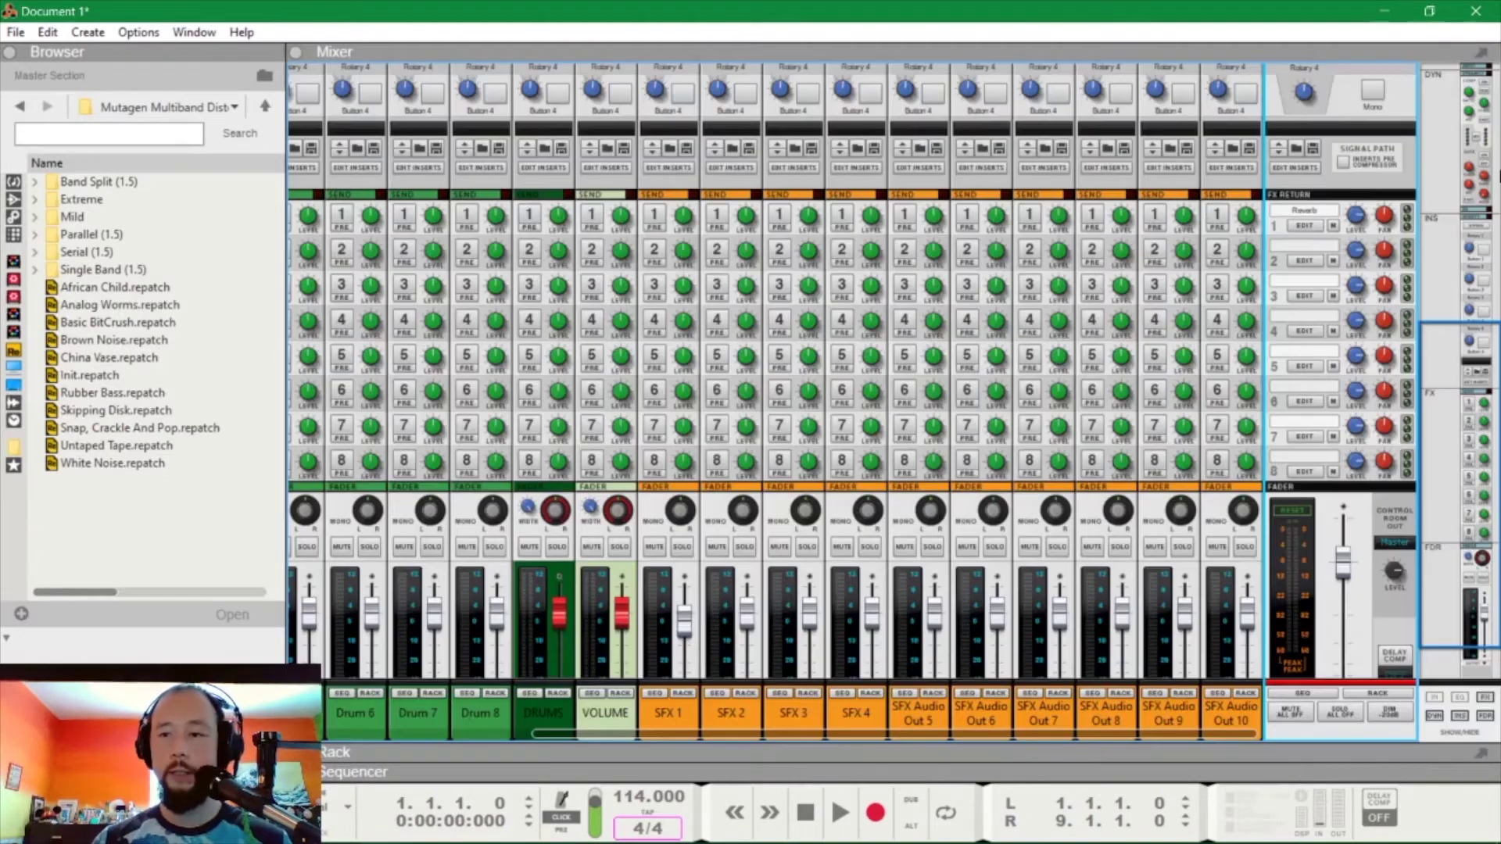
click(1375, 93)
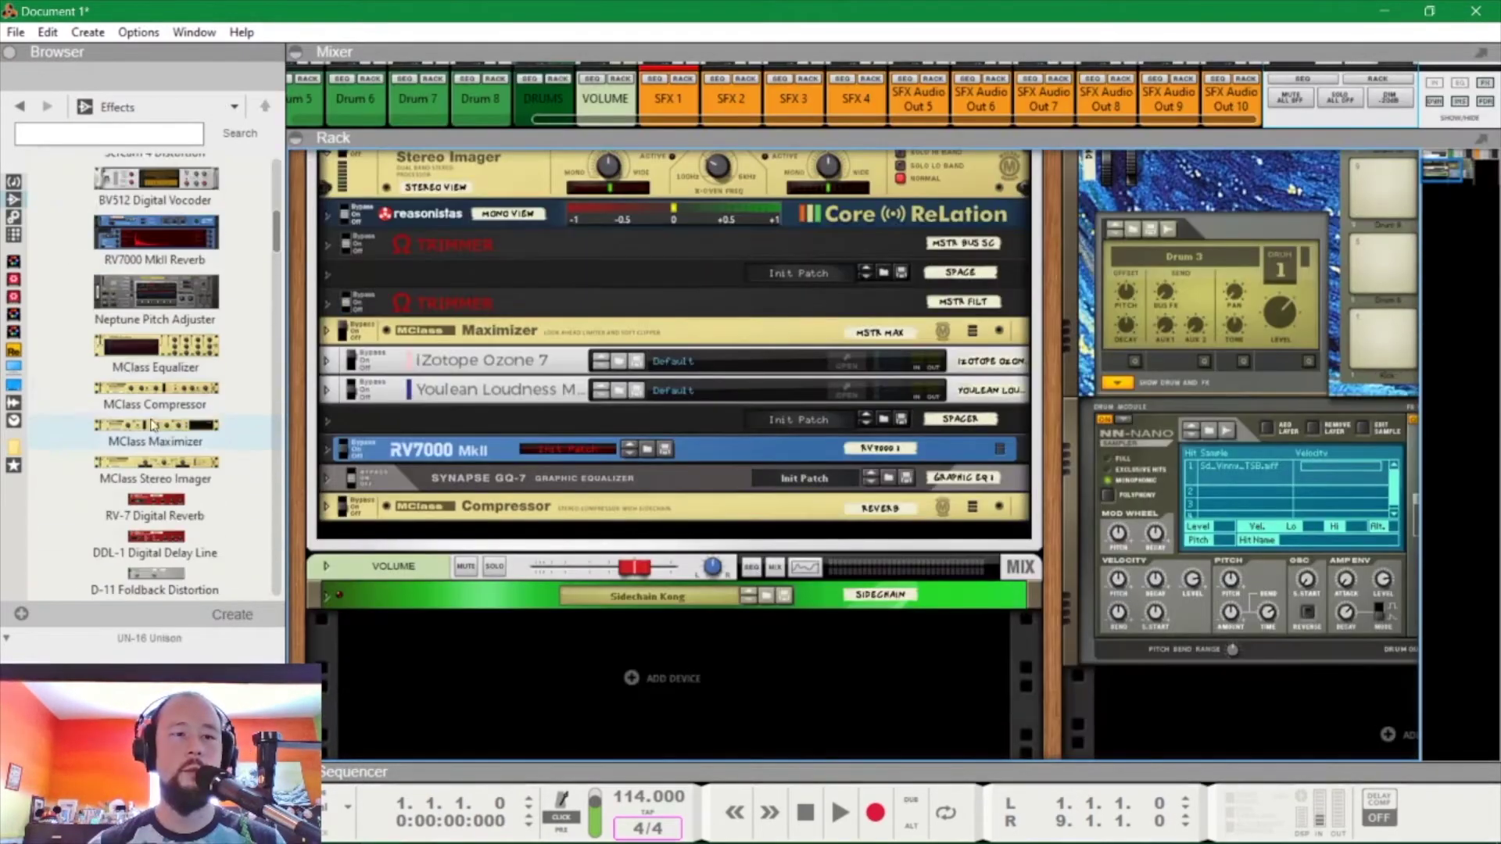
Step: Drag a SubTractor synth from the Instruments browser into the rack below Sidechain Kong
click(14, 182)
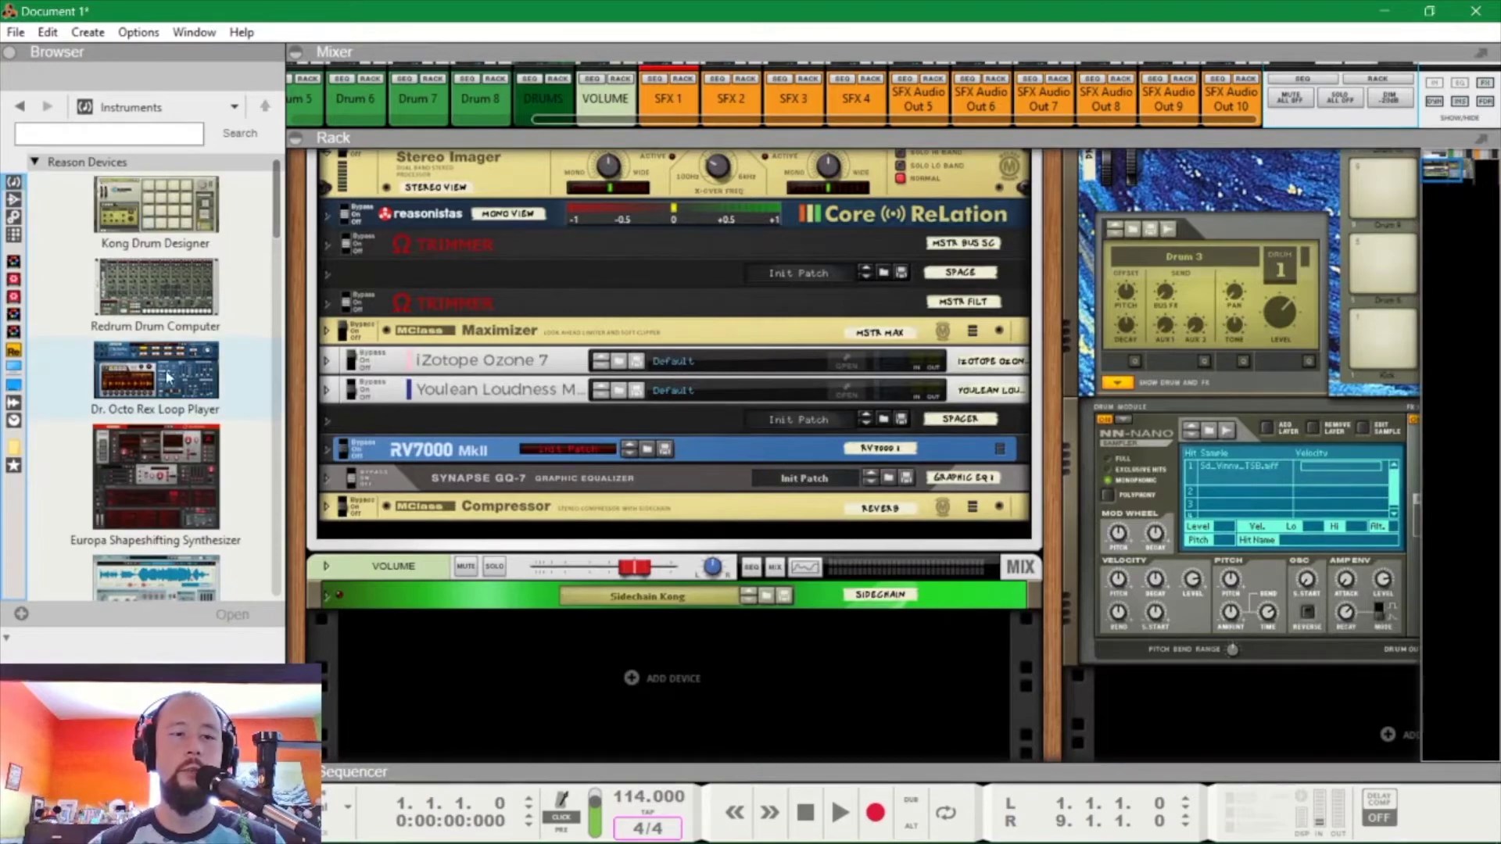
scroll(172, 373, down, 3)
scroll(172, 373, down, 2)
scroll(673, 434, down, 1)
mouse_move(156, 467)
mouse_down()
mouse_move(625, 563)
mouse_move(680, 609)
mouse_up()
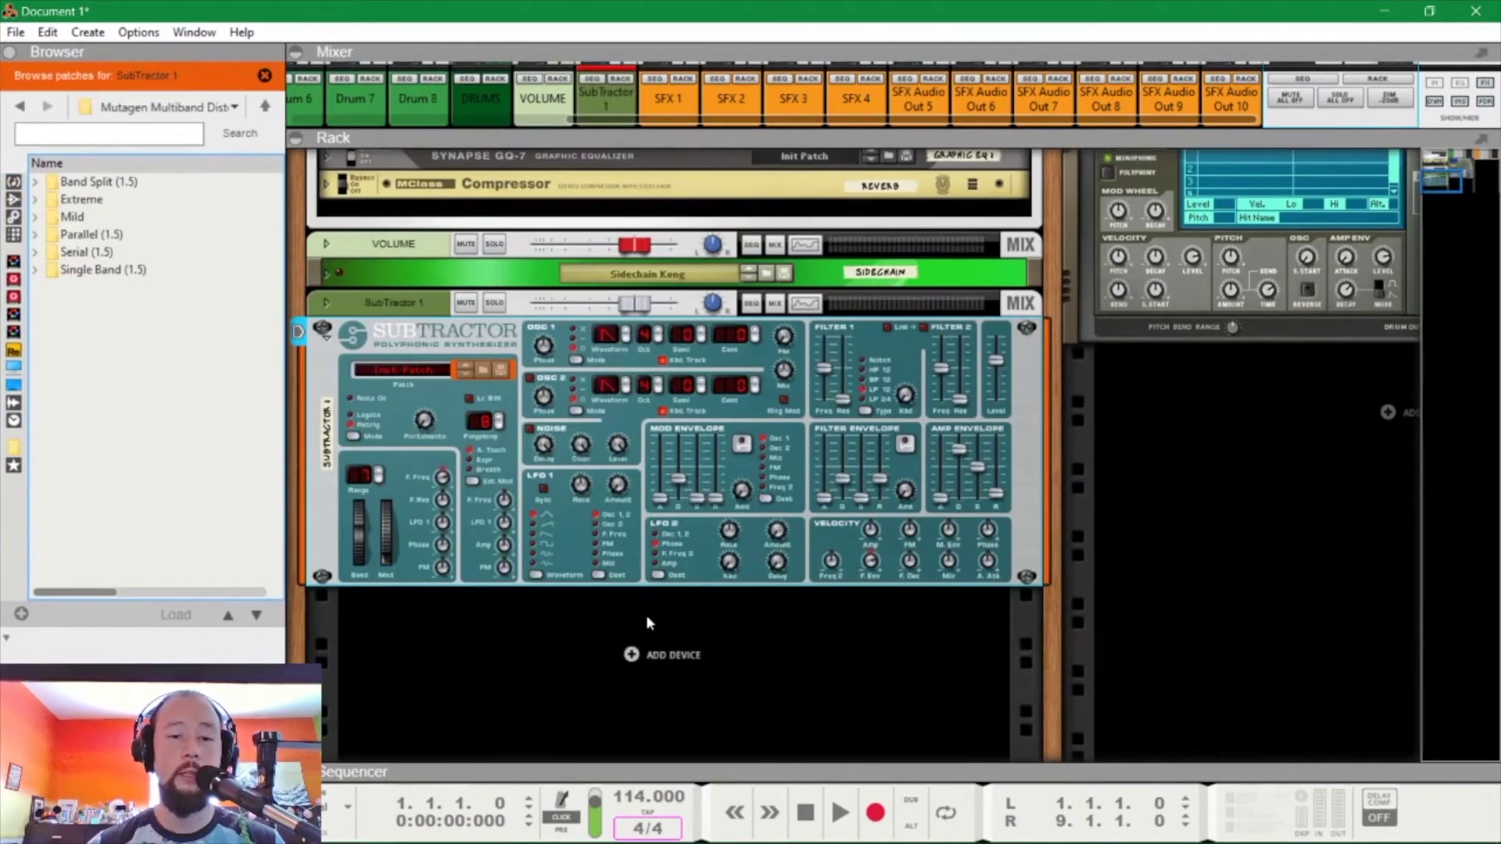
Step: Open On-screen Piano Keys, raise Amp Env decay/sustain, play a chord, check the rack's back
key(F4)
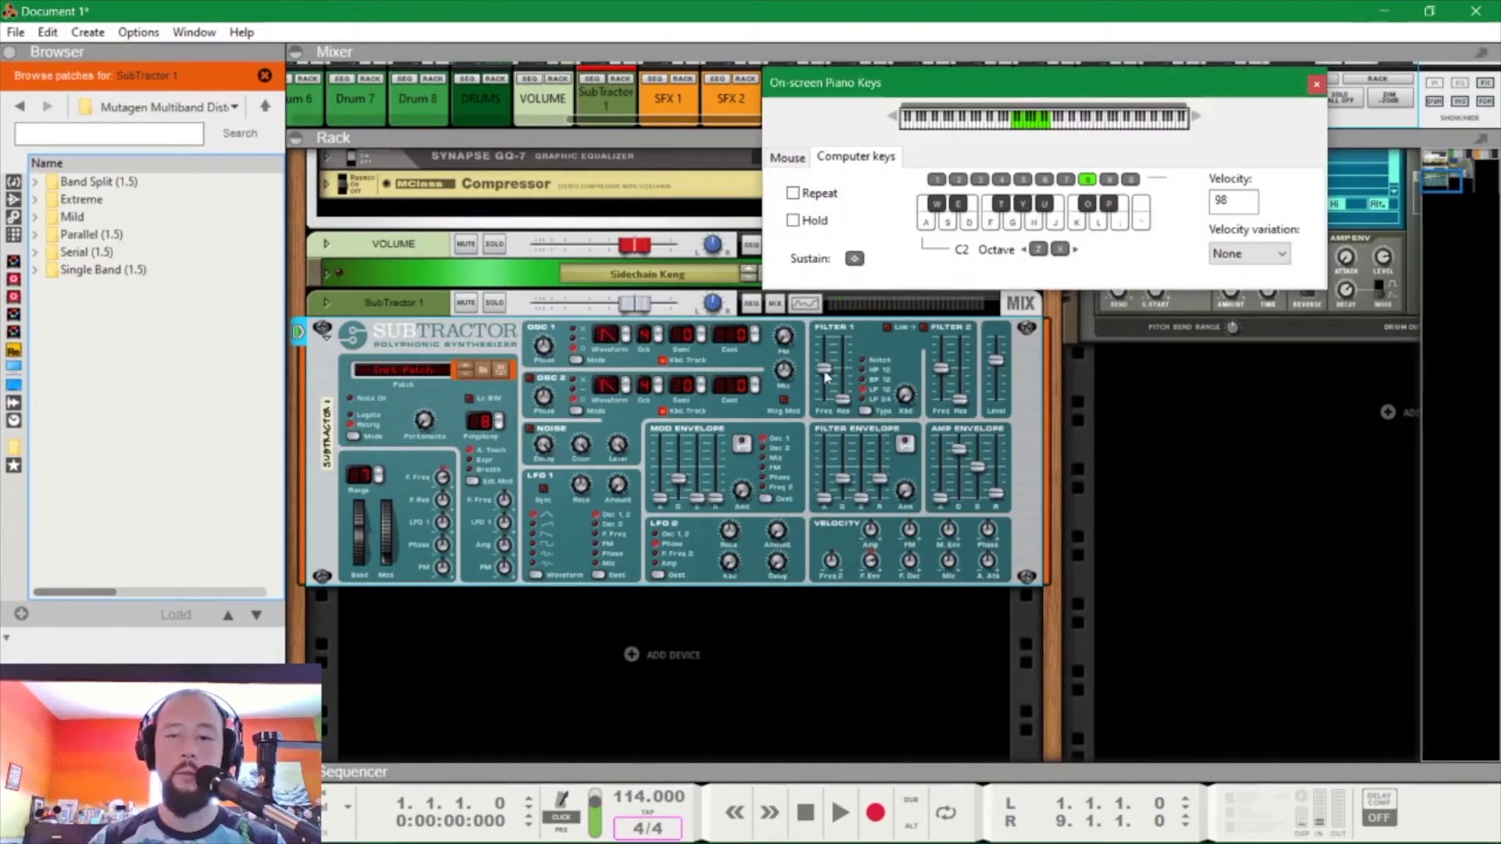
drag(978, 466, 958, 434)
key(a)
key(d)
key(g)
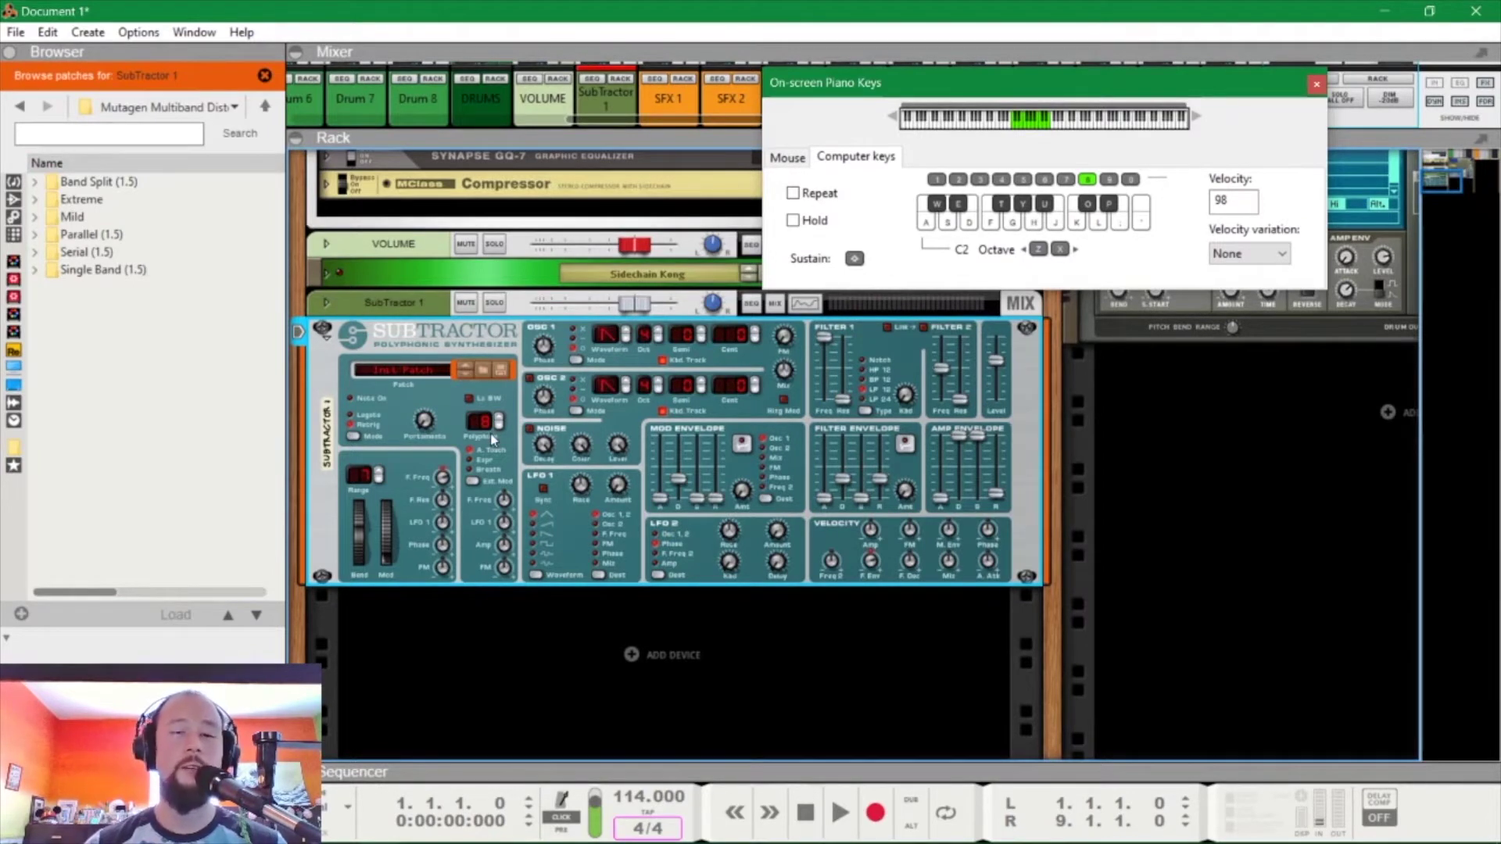
key(Tab)
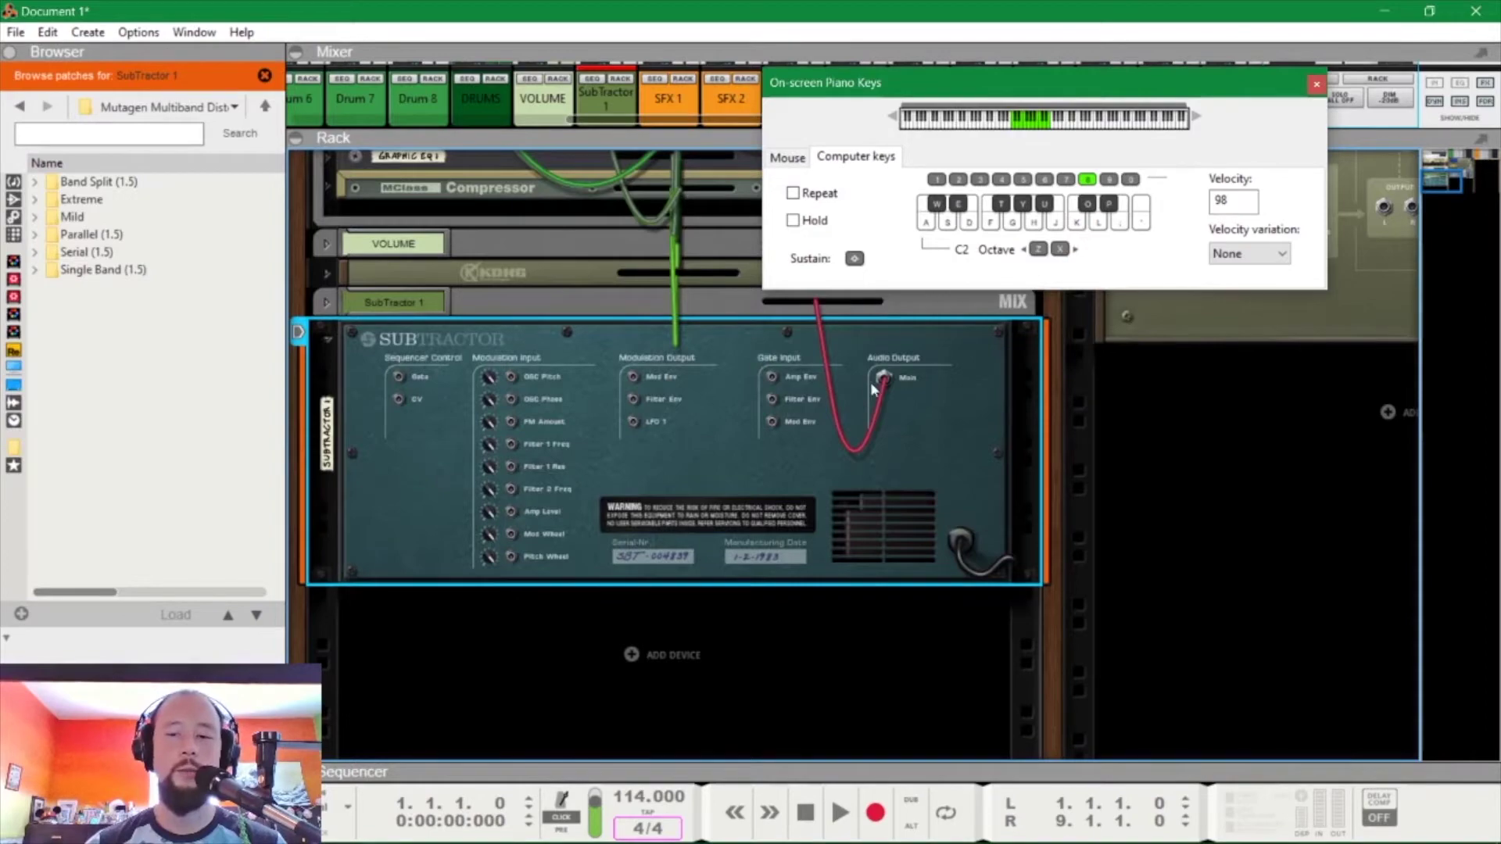
key(Tab)
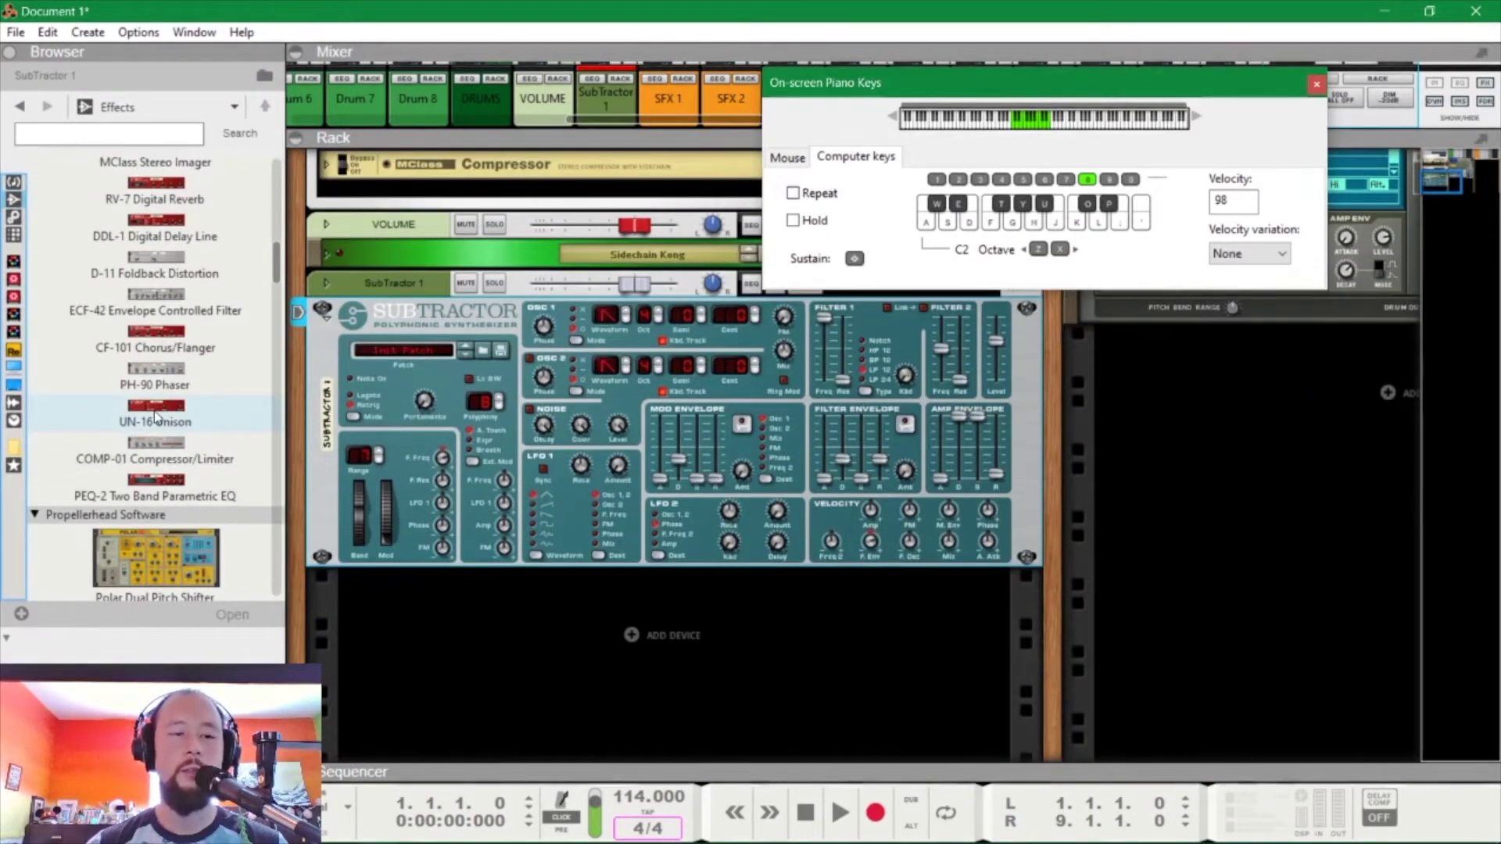
Step: Add a UN-16 Unison directly under SubTractor 1 and select it
drag(154, 414, 608, 678)
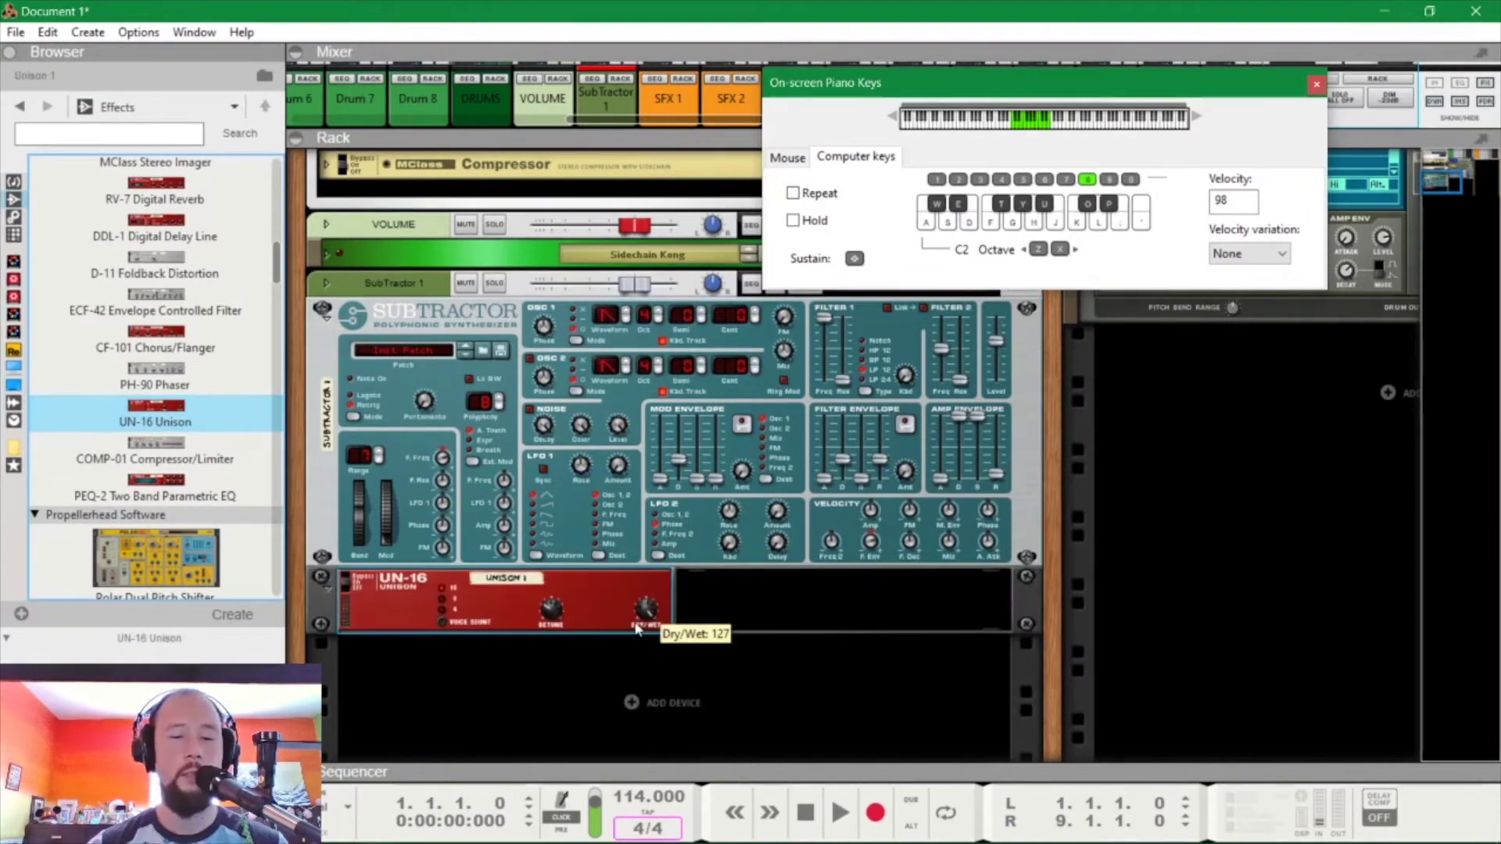
scroll(764, 707, up, 10)
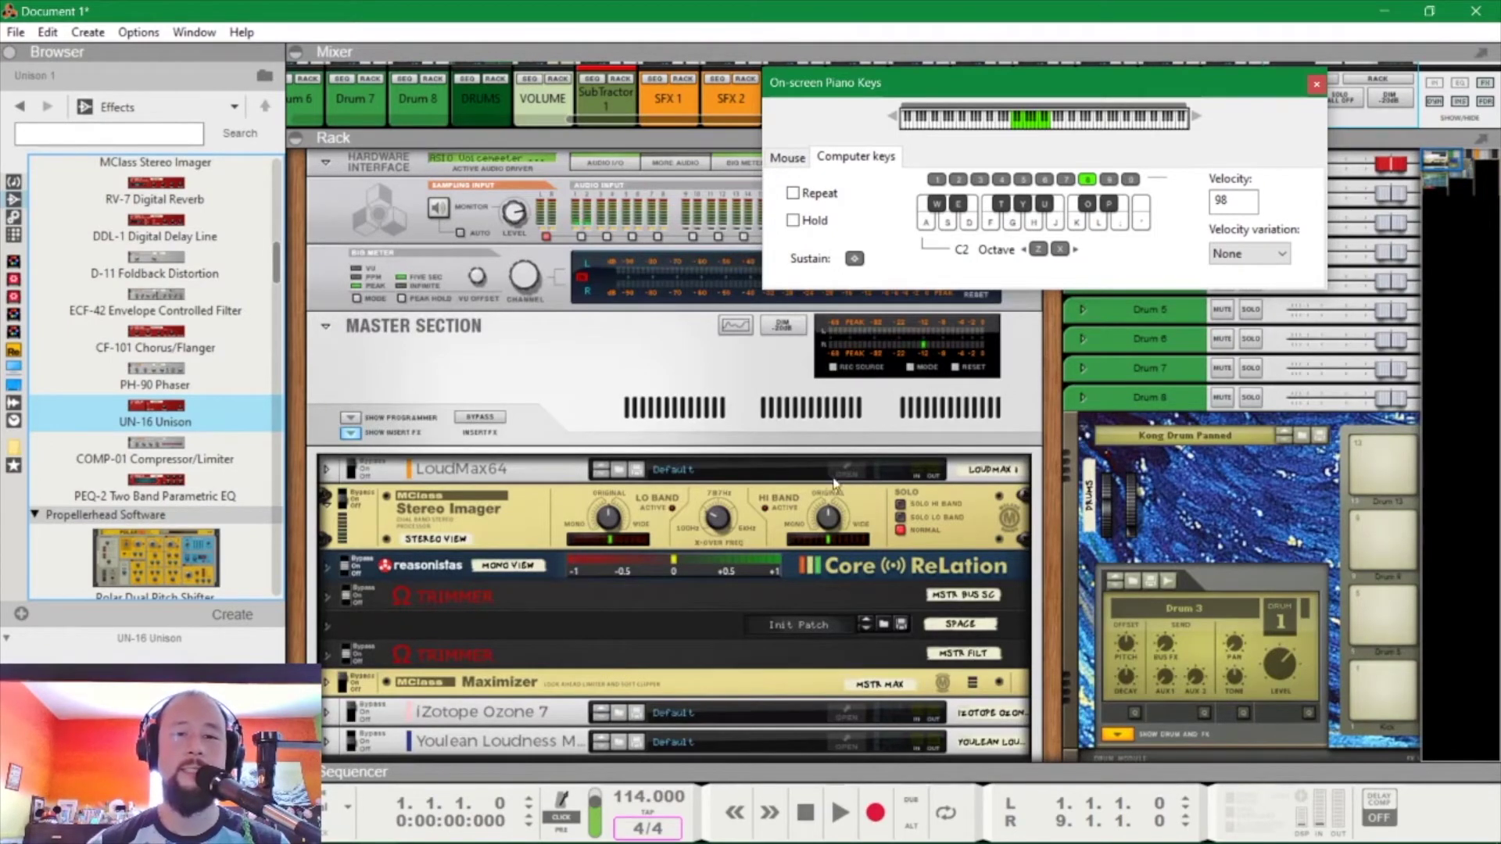
scroll(636, 480, down, 10)
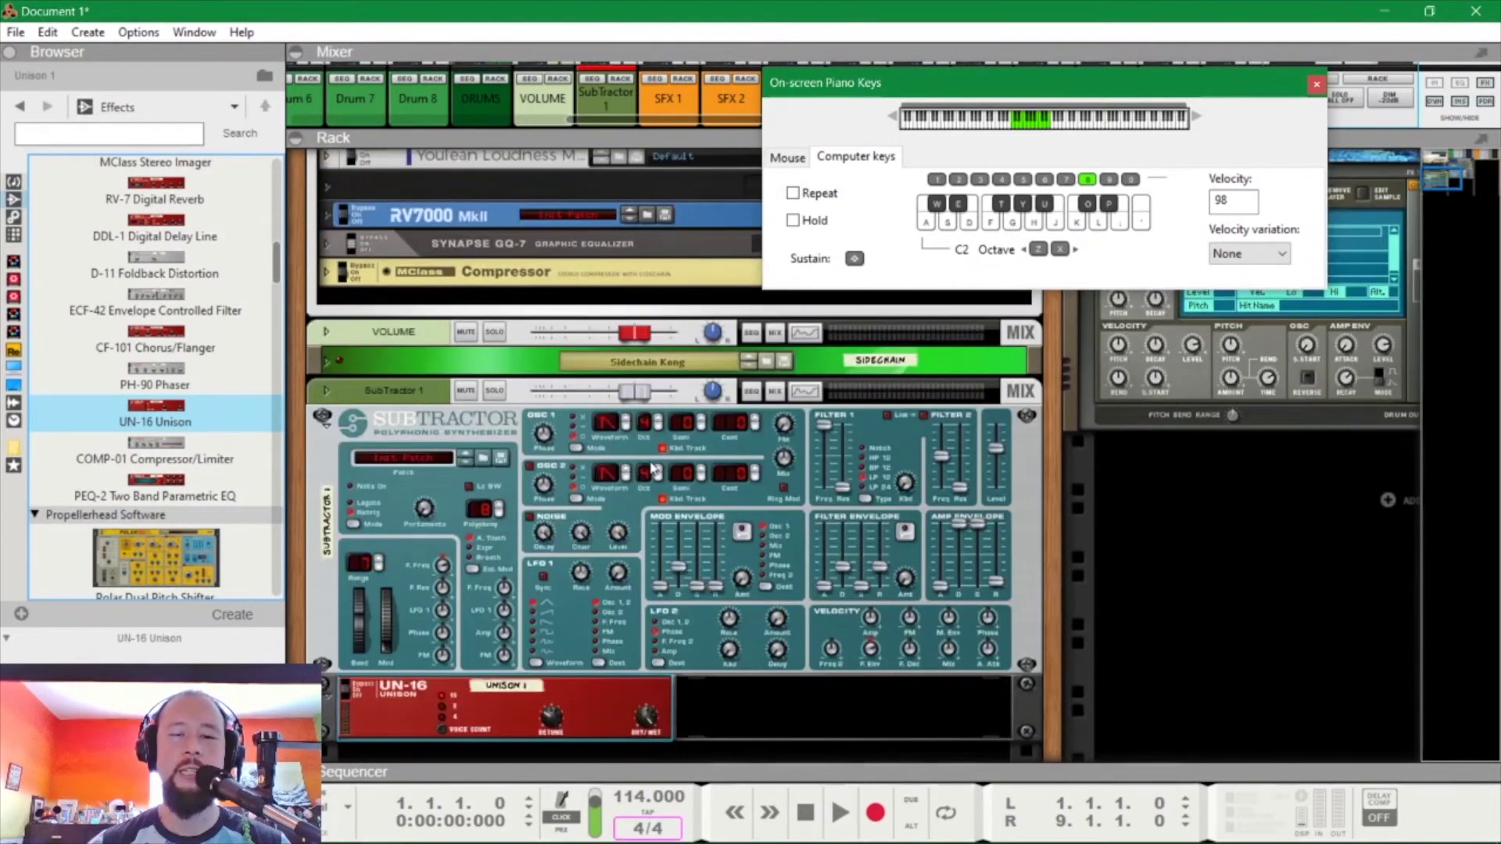
scroll(711, 641, down, 3)
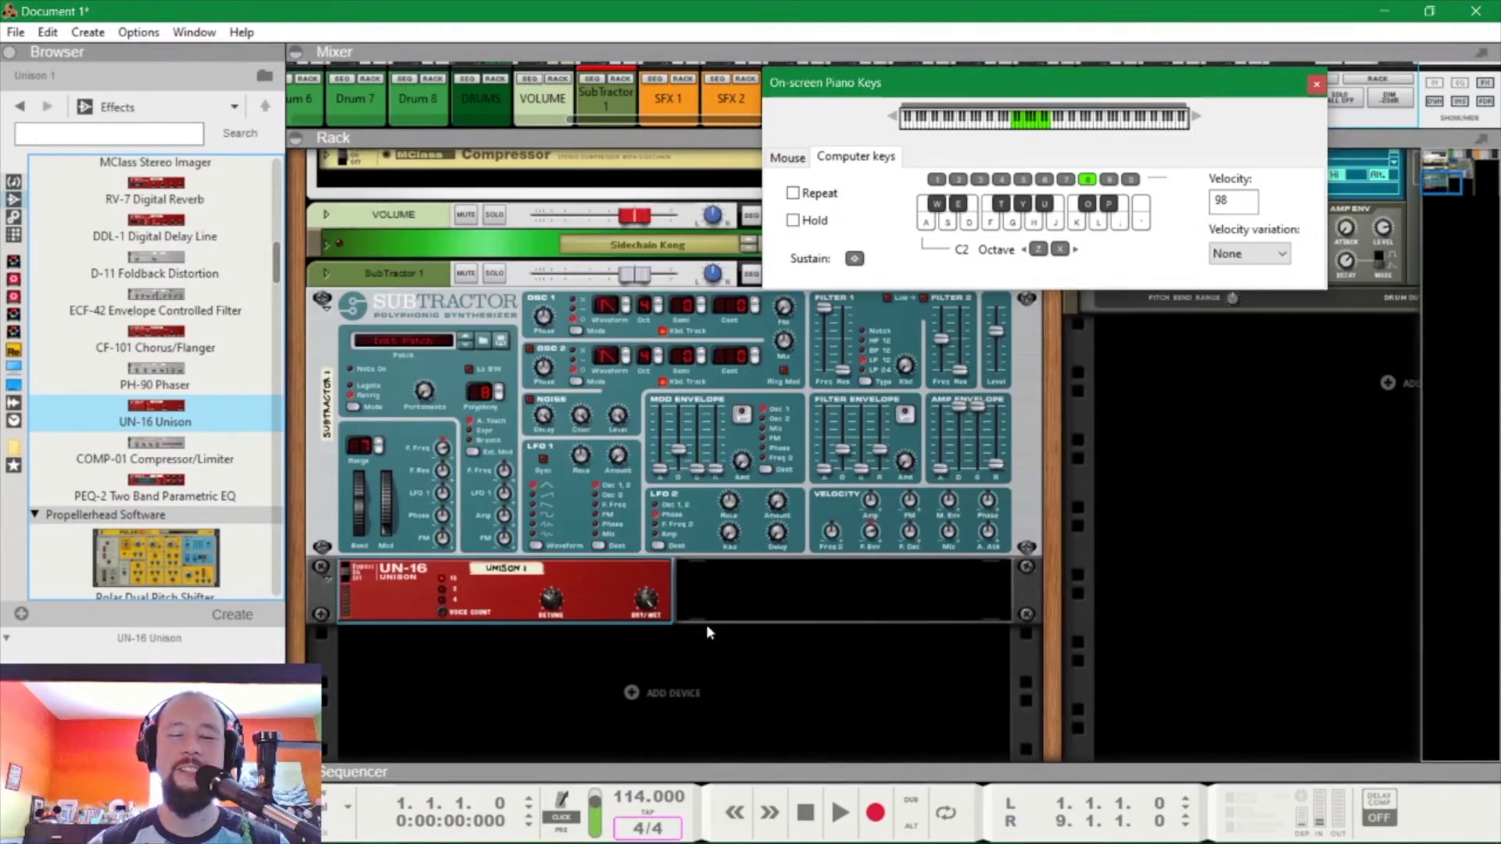
click(646, 614)
Step: Lower the UN-16 dry/wet from 127 to 96 and play the test chord
key(Tab)
drag(646, 614, 649, 667)
mouse_move(561, 619)
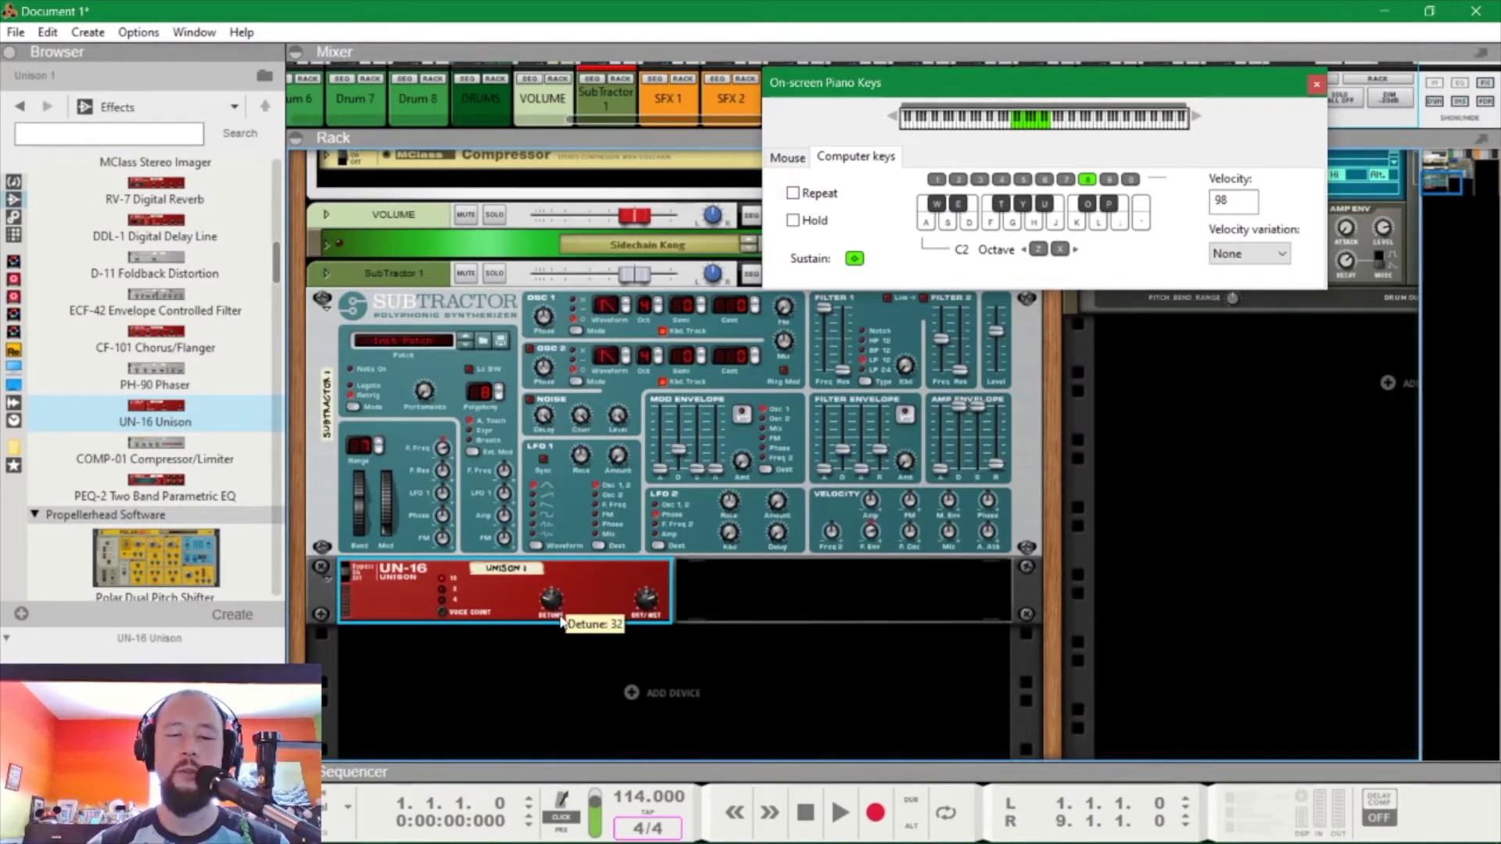
key(Tab)
key(a)
key(d)
key(g)
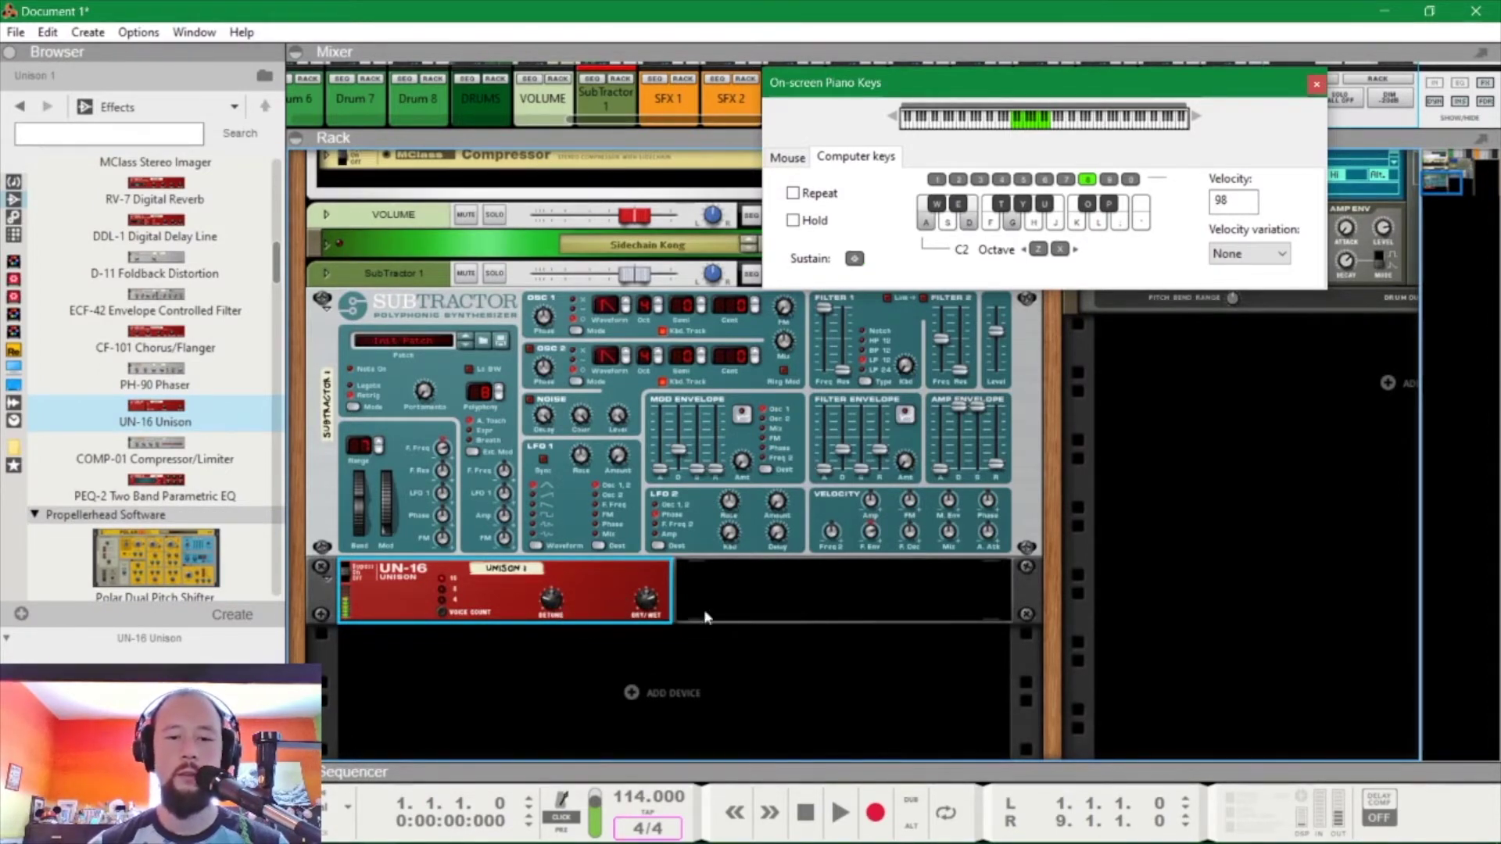
Step: In the full mixer, play the chord at octave C3, then return the keyboard to C2
scroll(731, 596, up, 10)
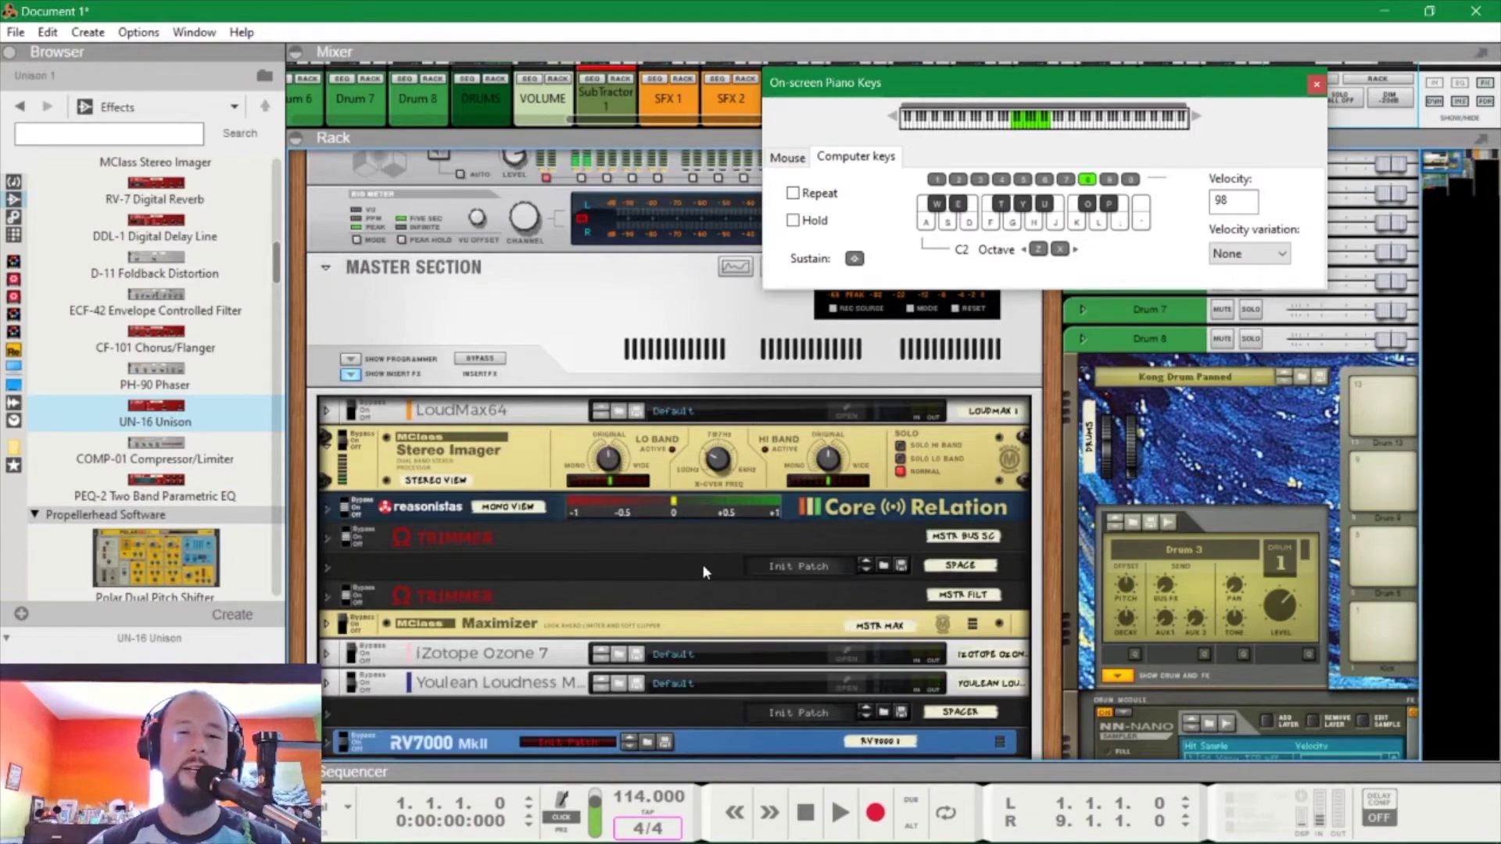
key(F5)
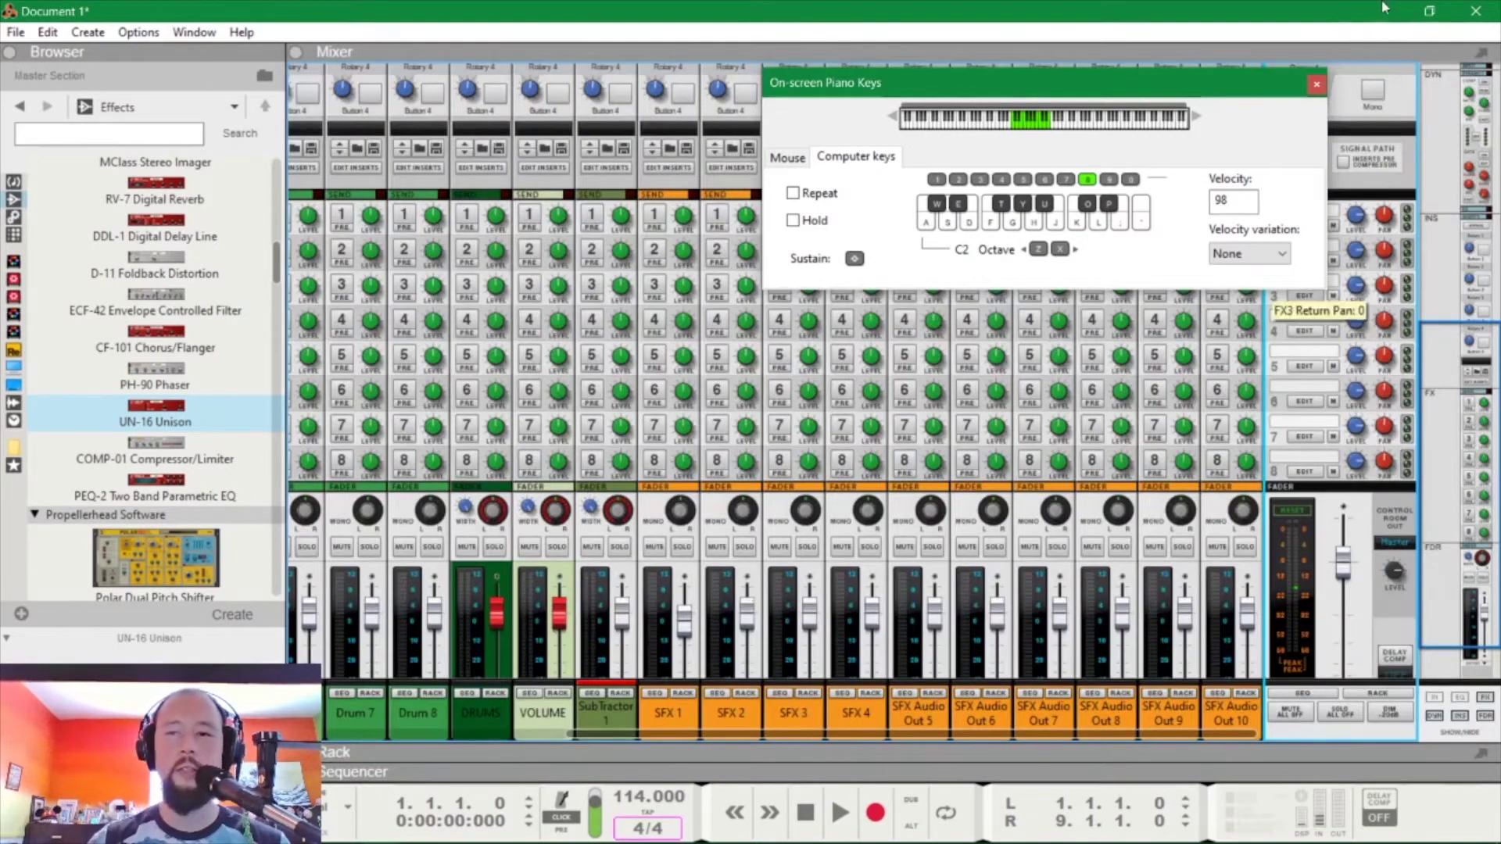
drag(1228, 87, 1089, 88)
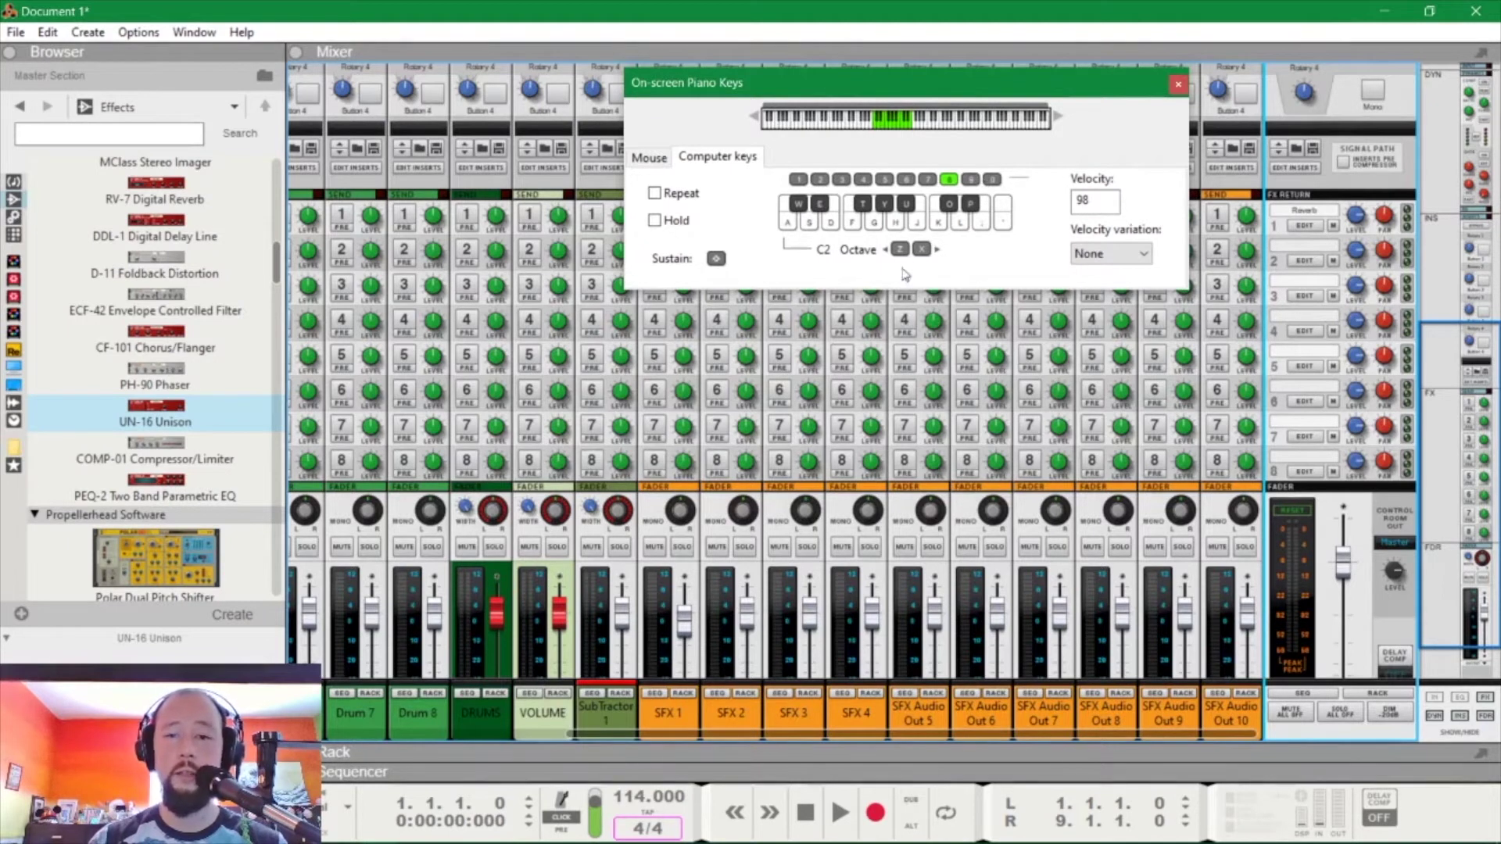
click(921, 249)
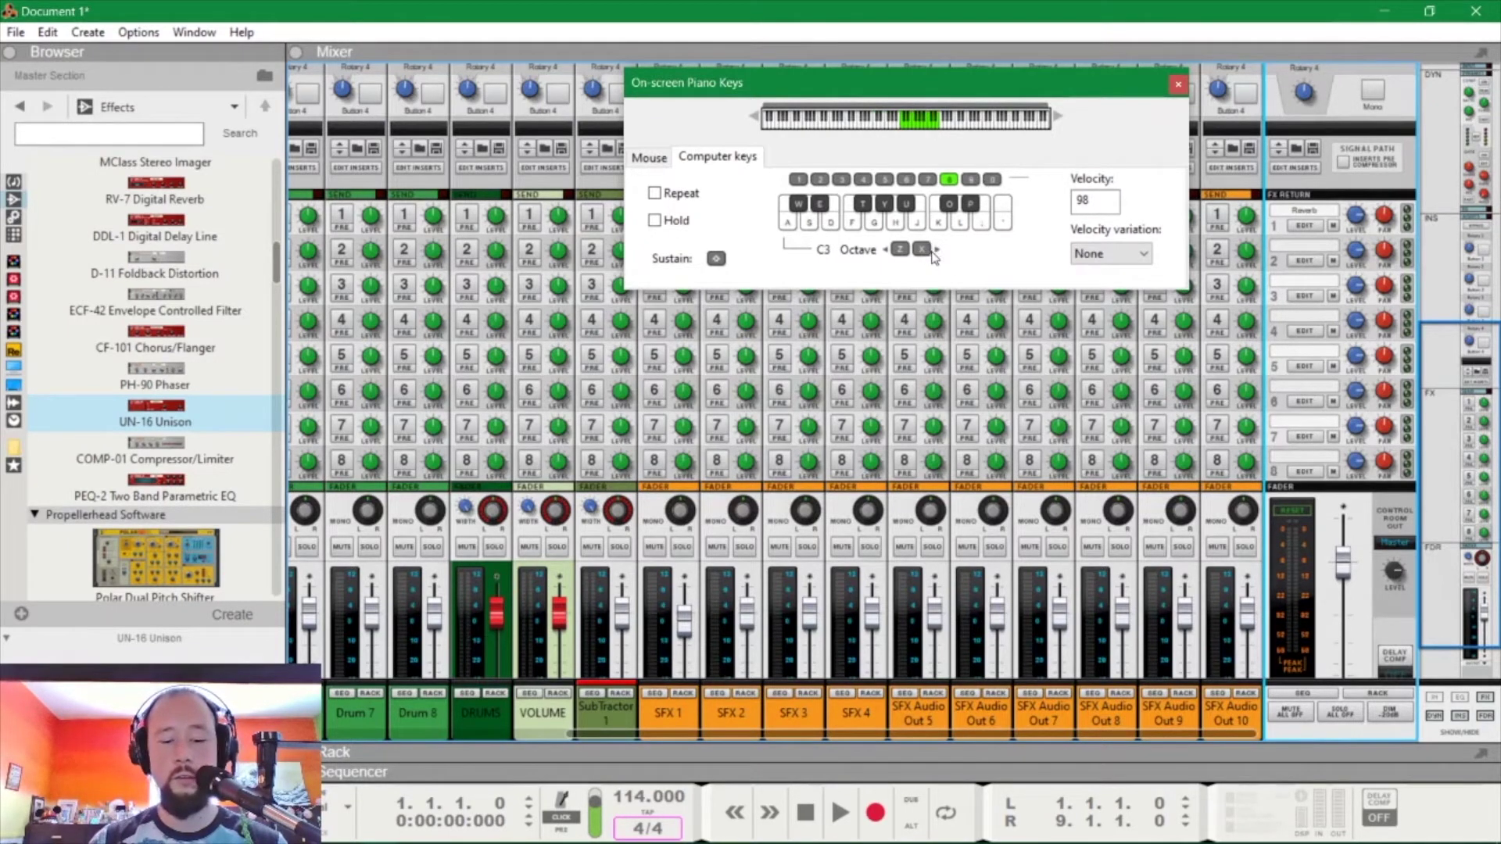
key(a)
key(d)
key(g)
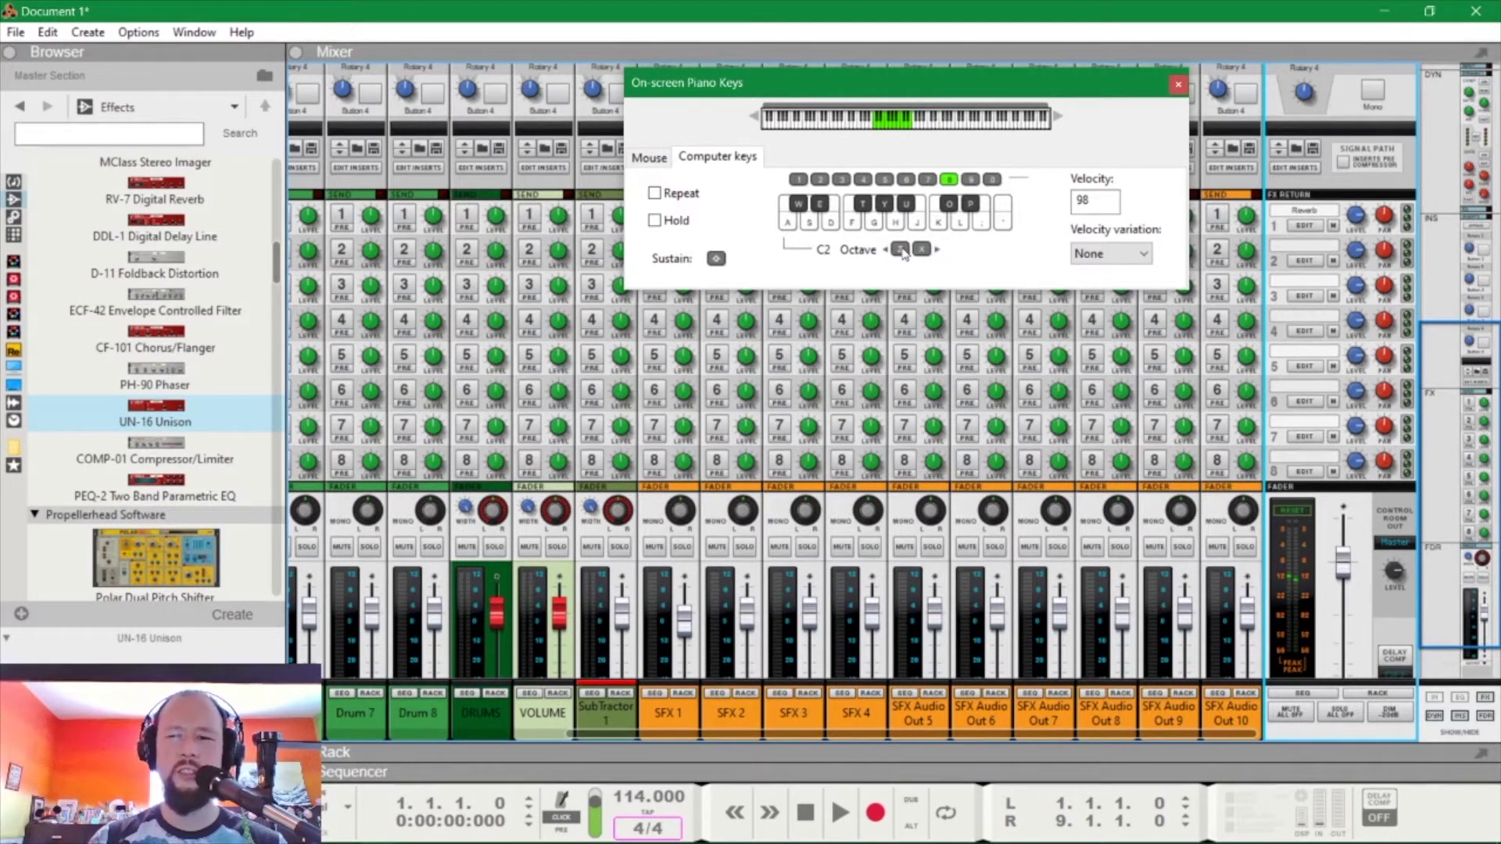
key(z)
Step: Audition the chord with master mono on, off, then on again, and return to the rack
click(1369, 94)
key(a)
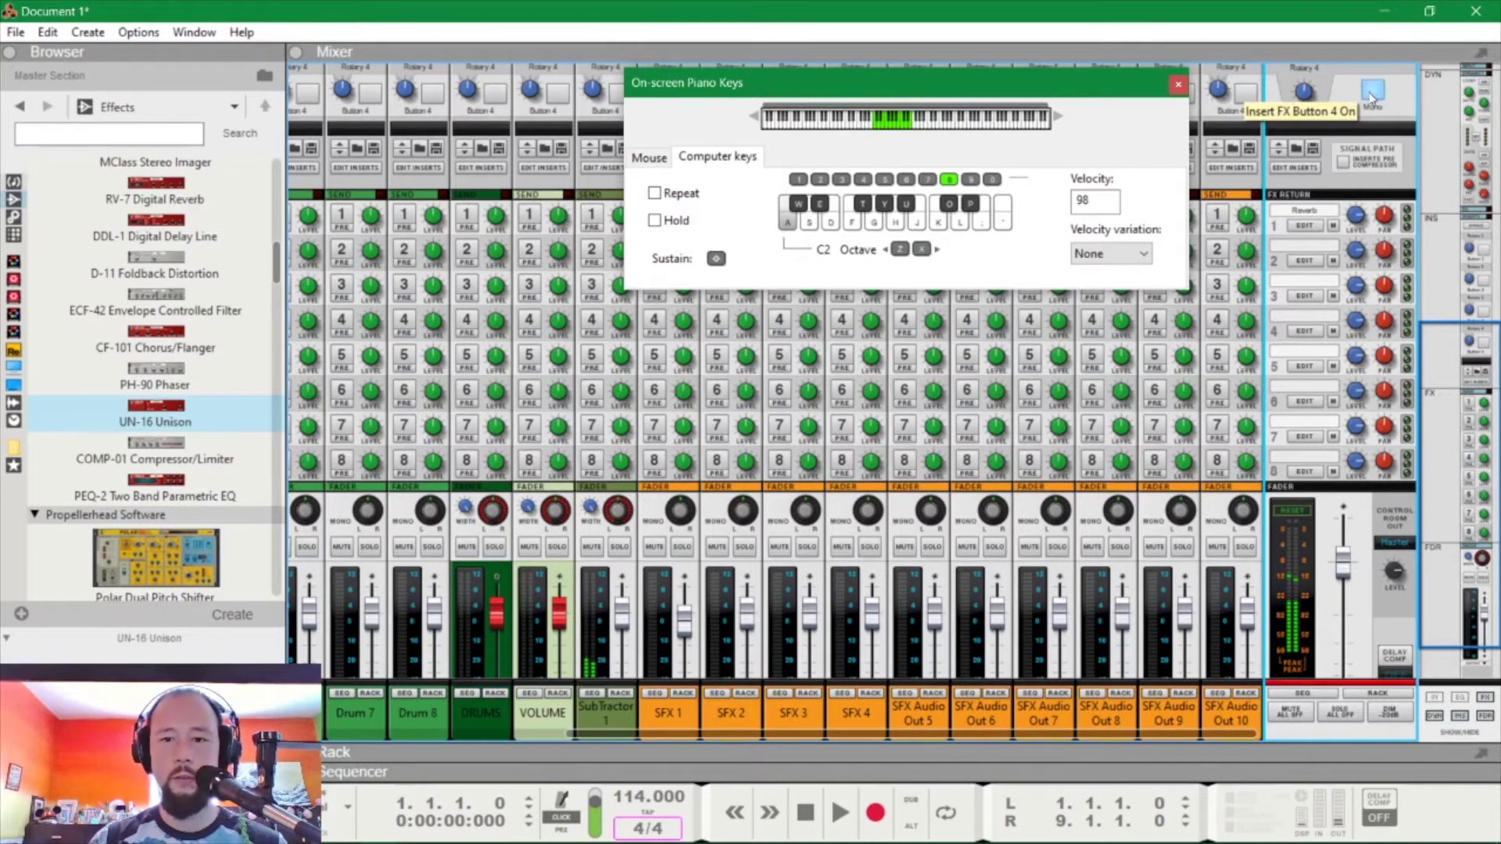
key(d)
key(g)
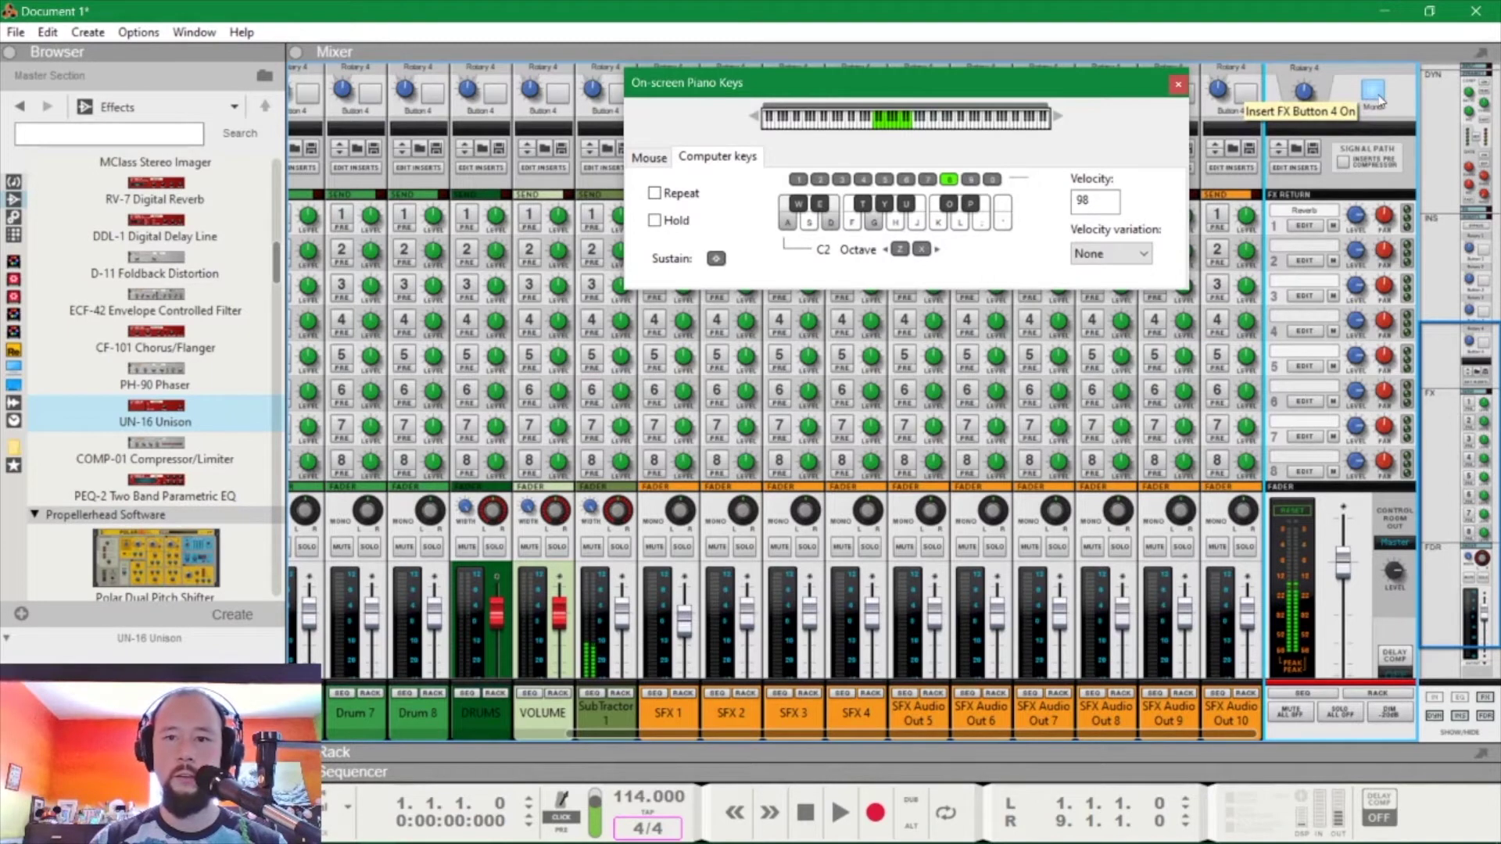
click(1377, 99)
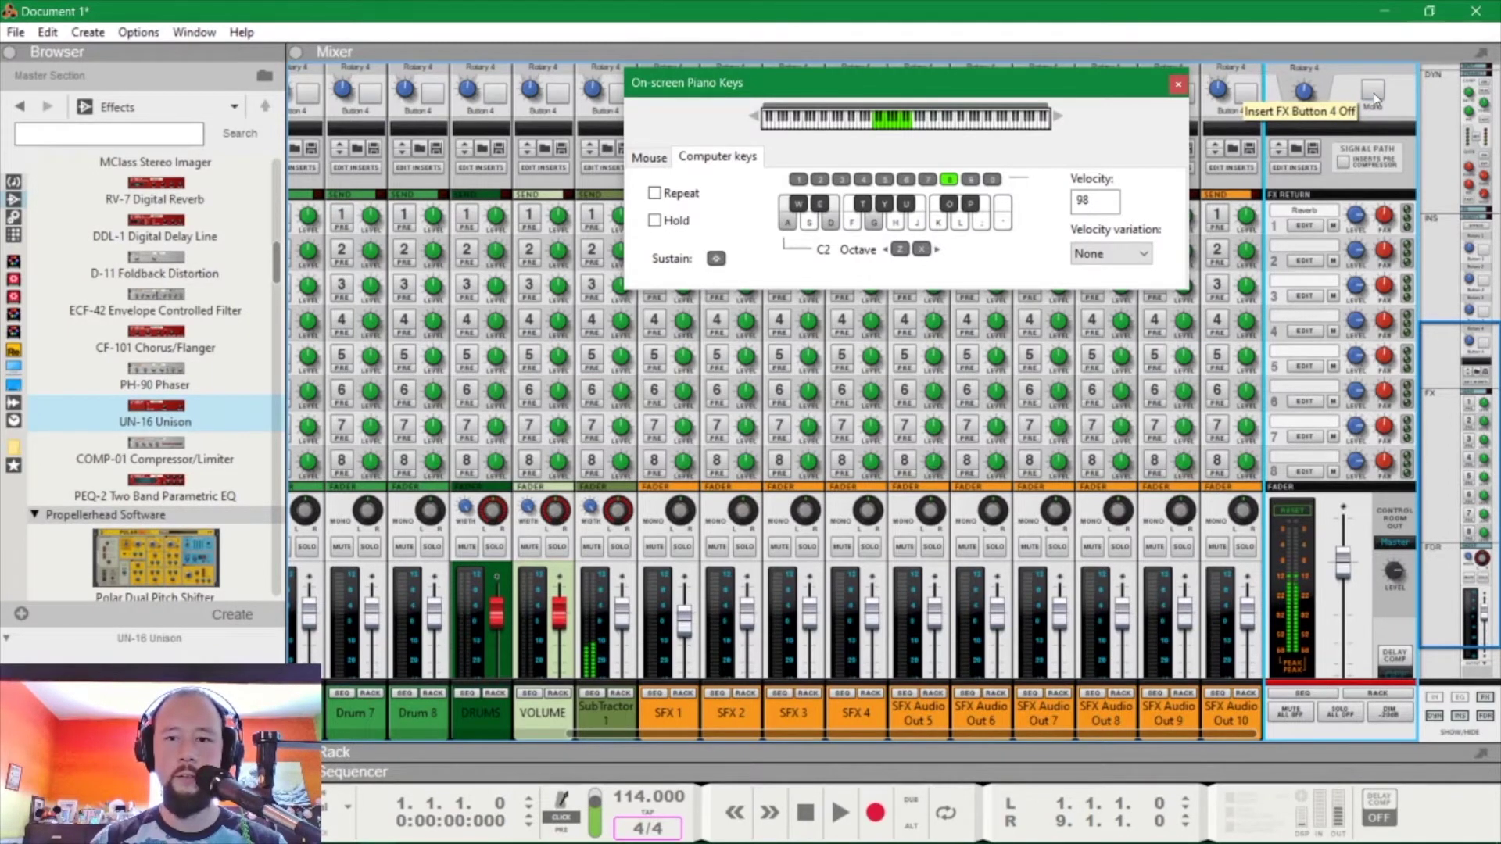
click(1375, 97)
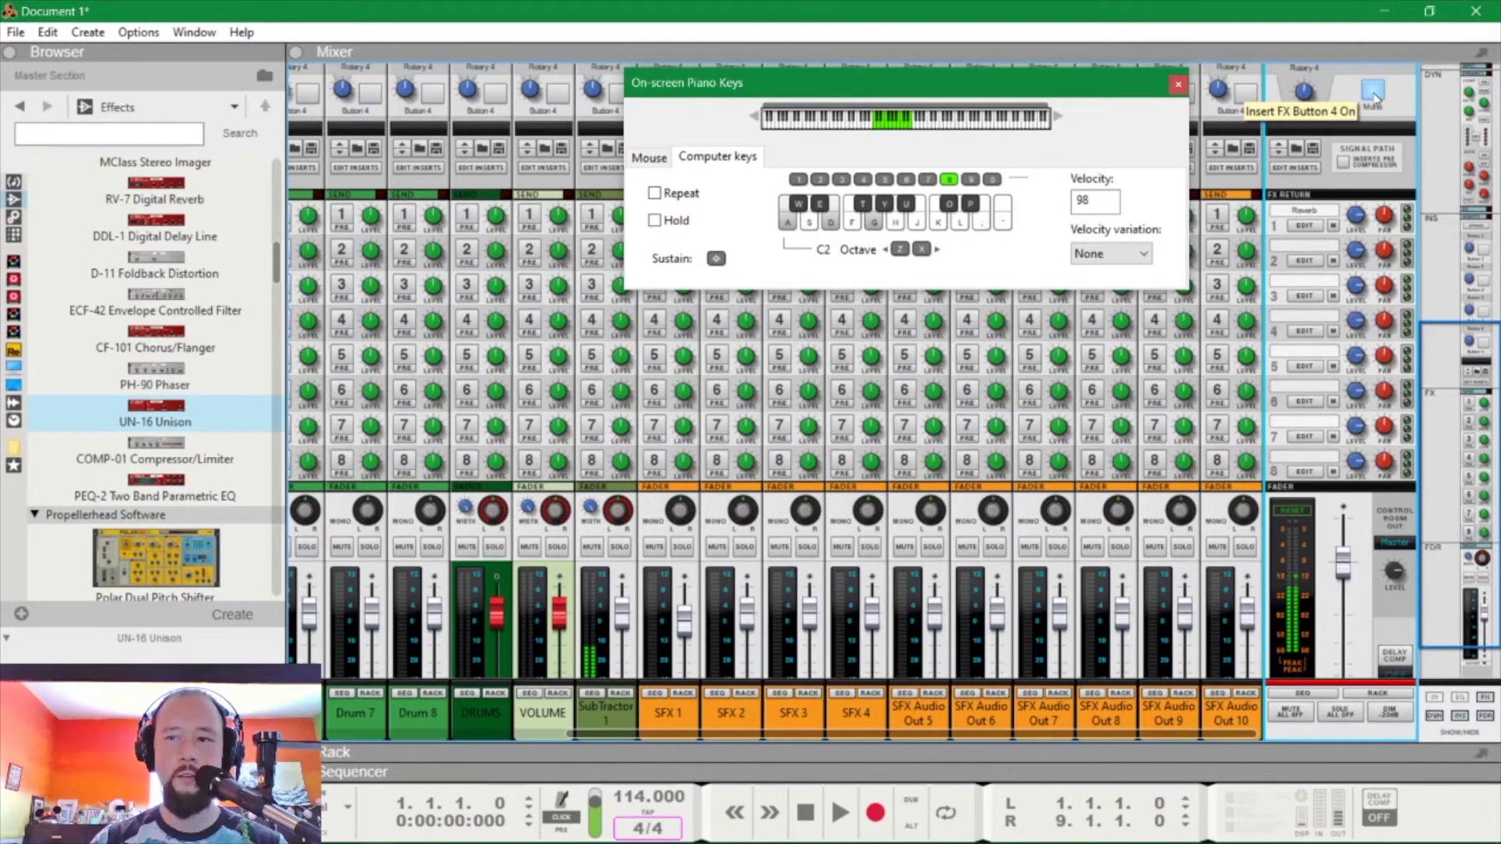
key(F6)
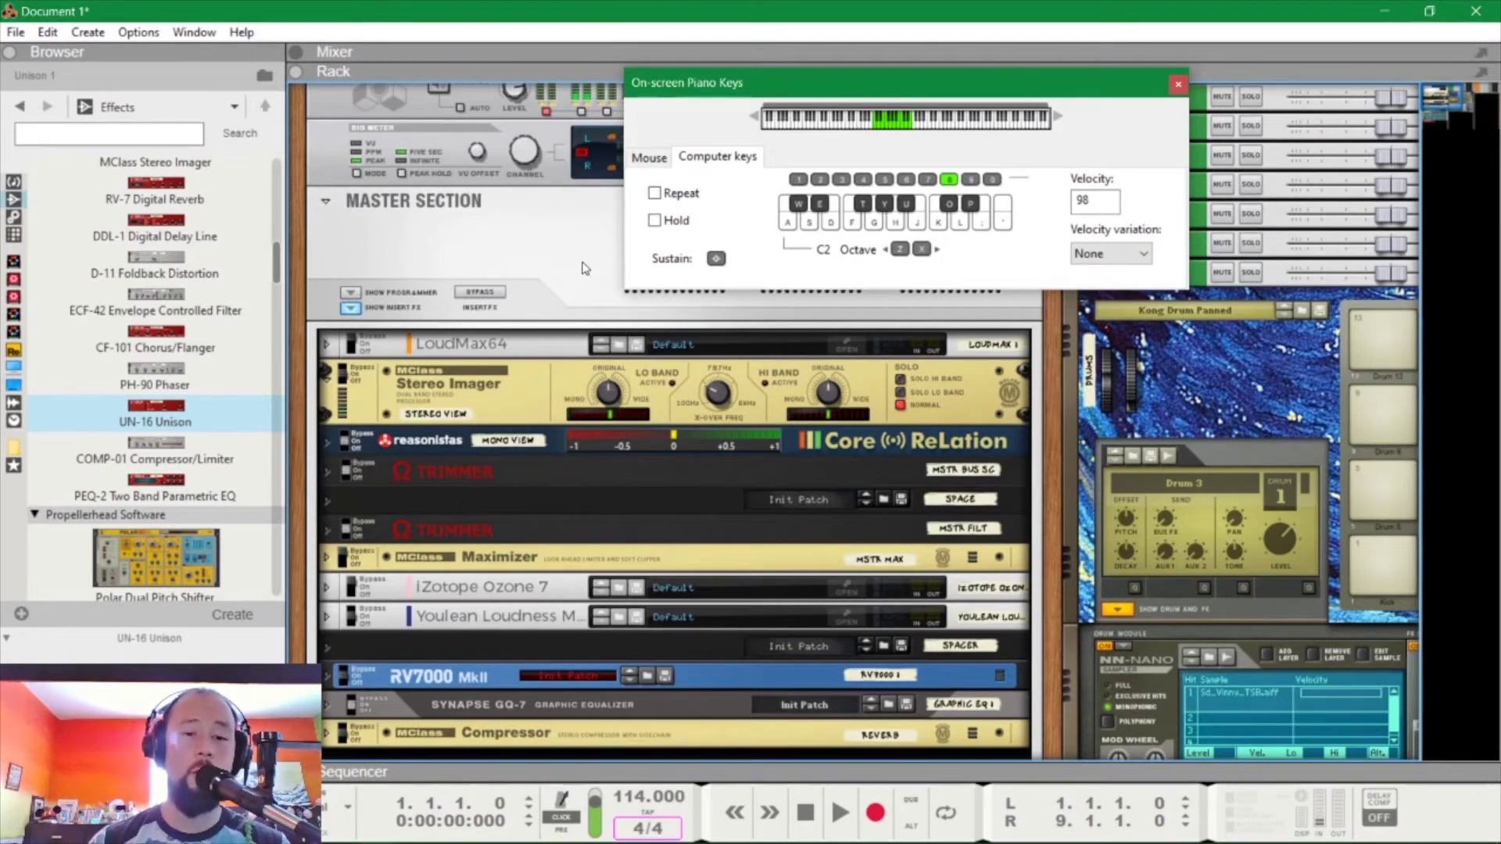
Step: Close the on-screen keyboard and select the UN-16 Unison and SubTractor 1 for removal
scroll(688, 516, down, 5)
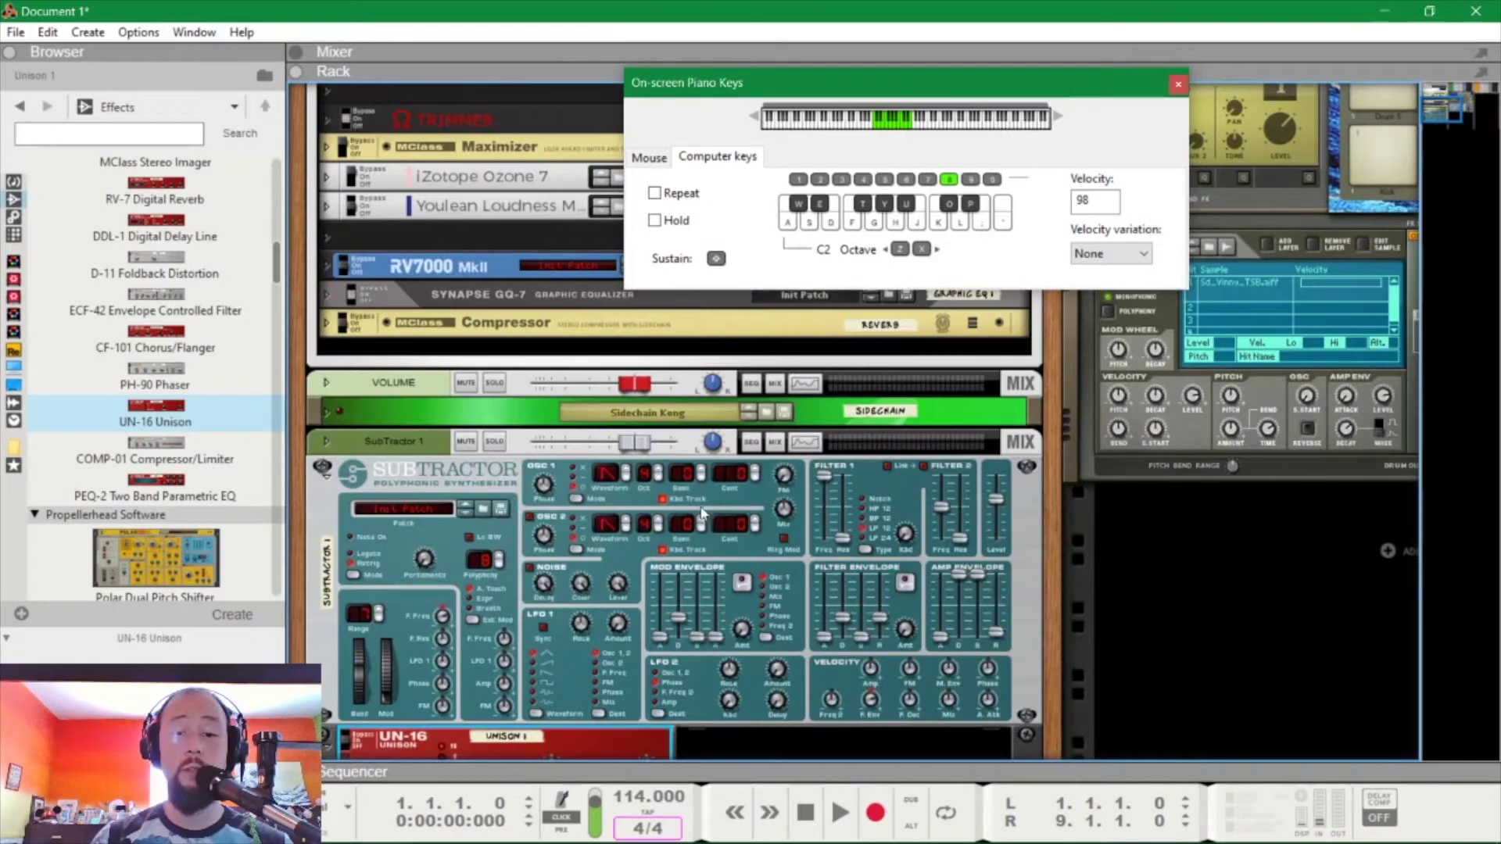
scroll(671, 534, down, 2)
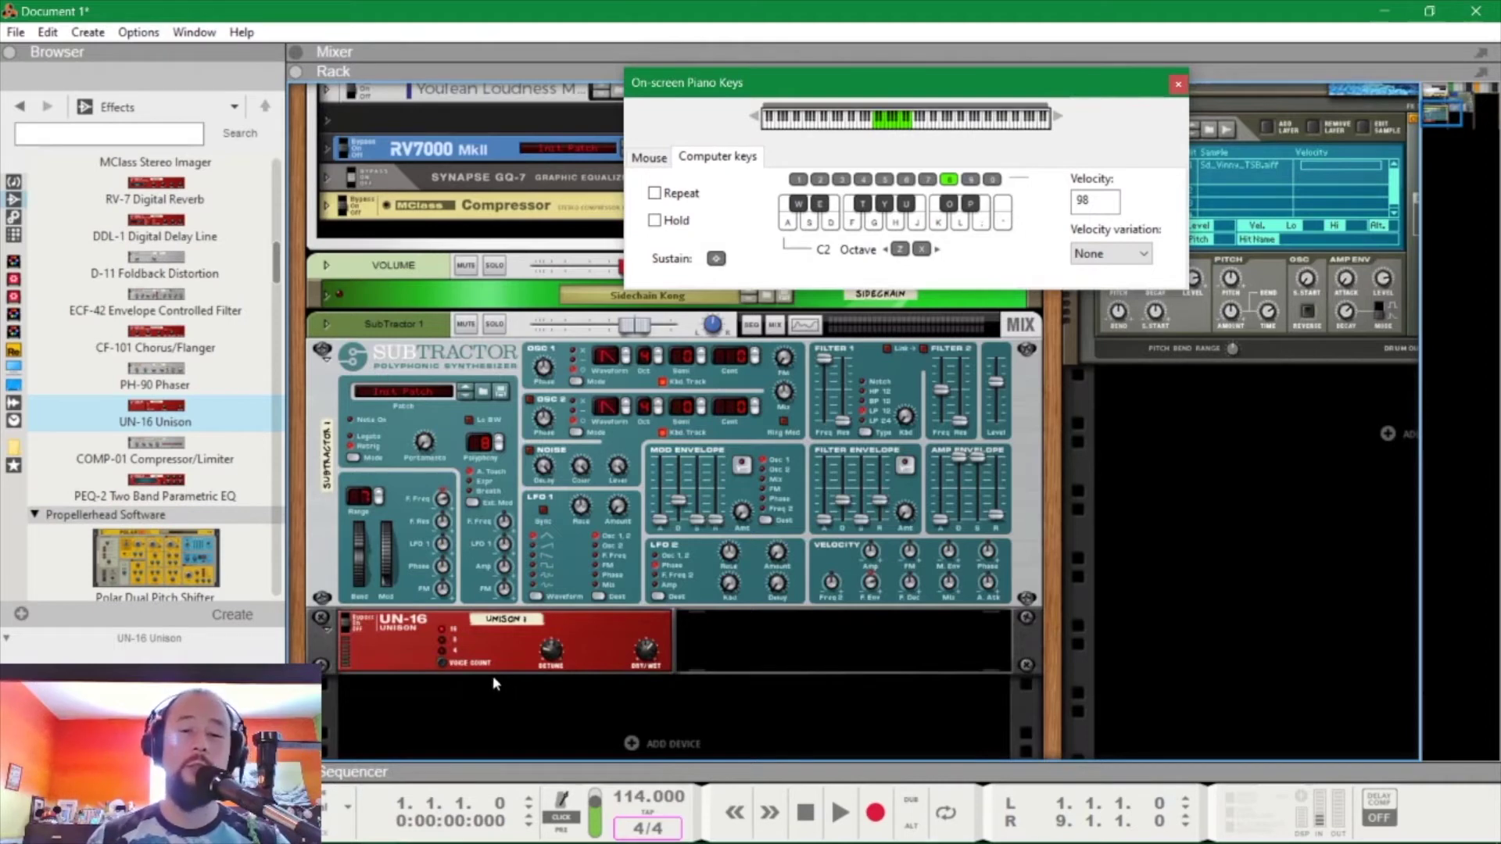
click(508, 654)
key(x)
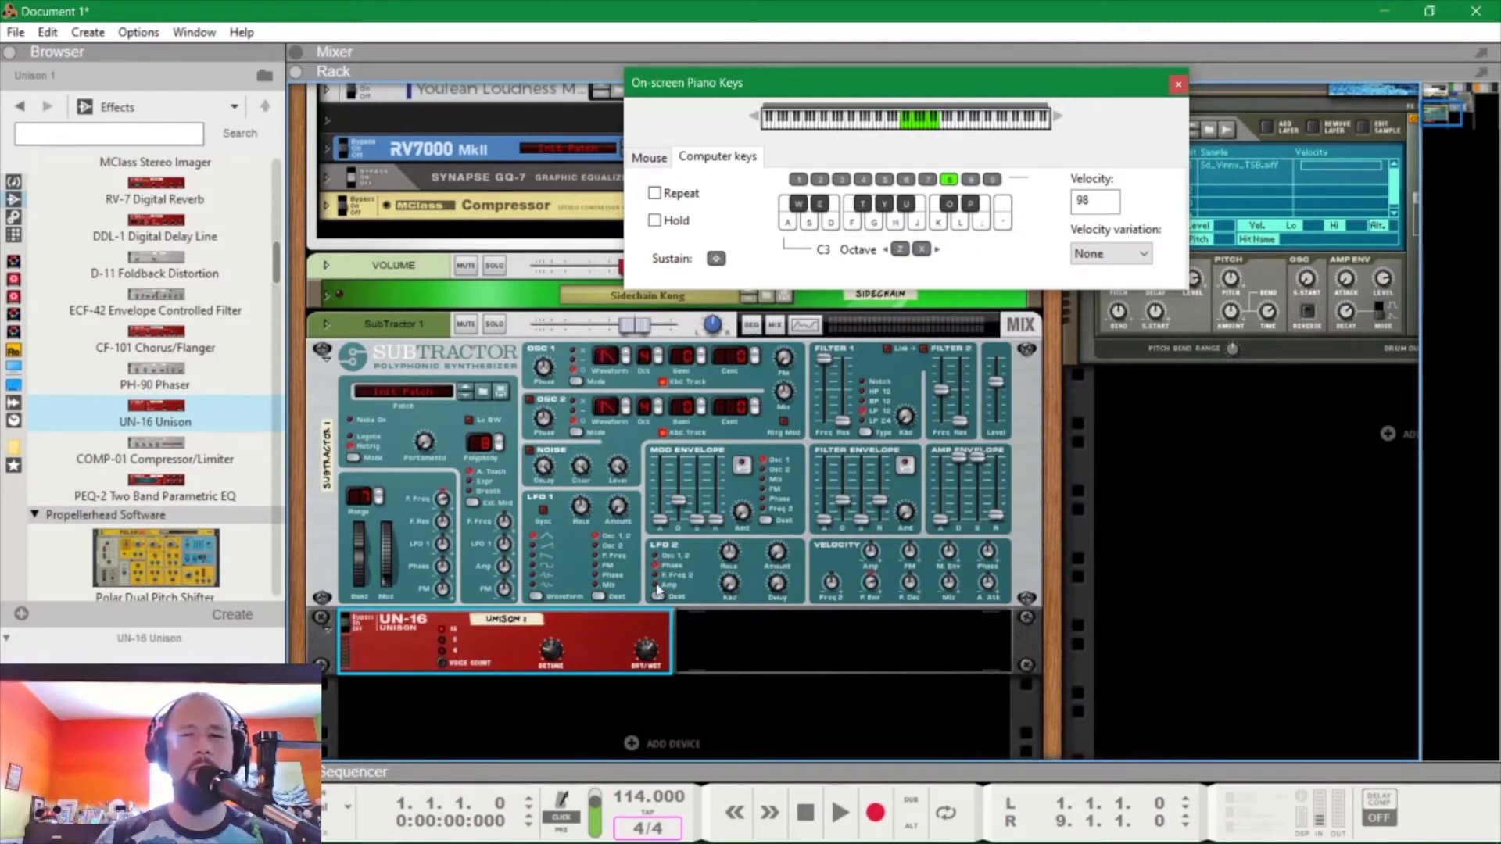
click(1178, 85)
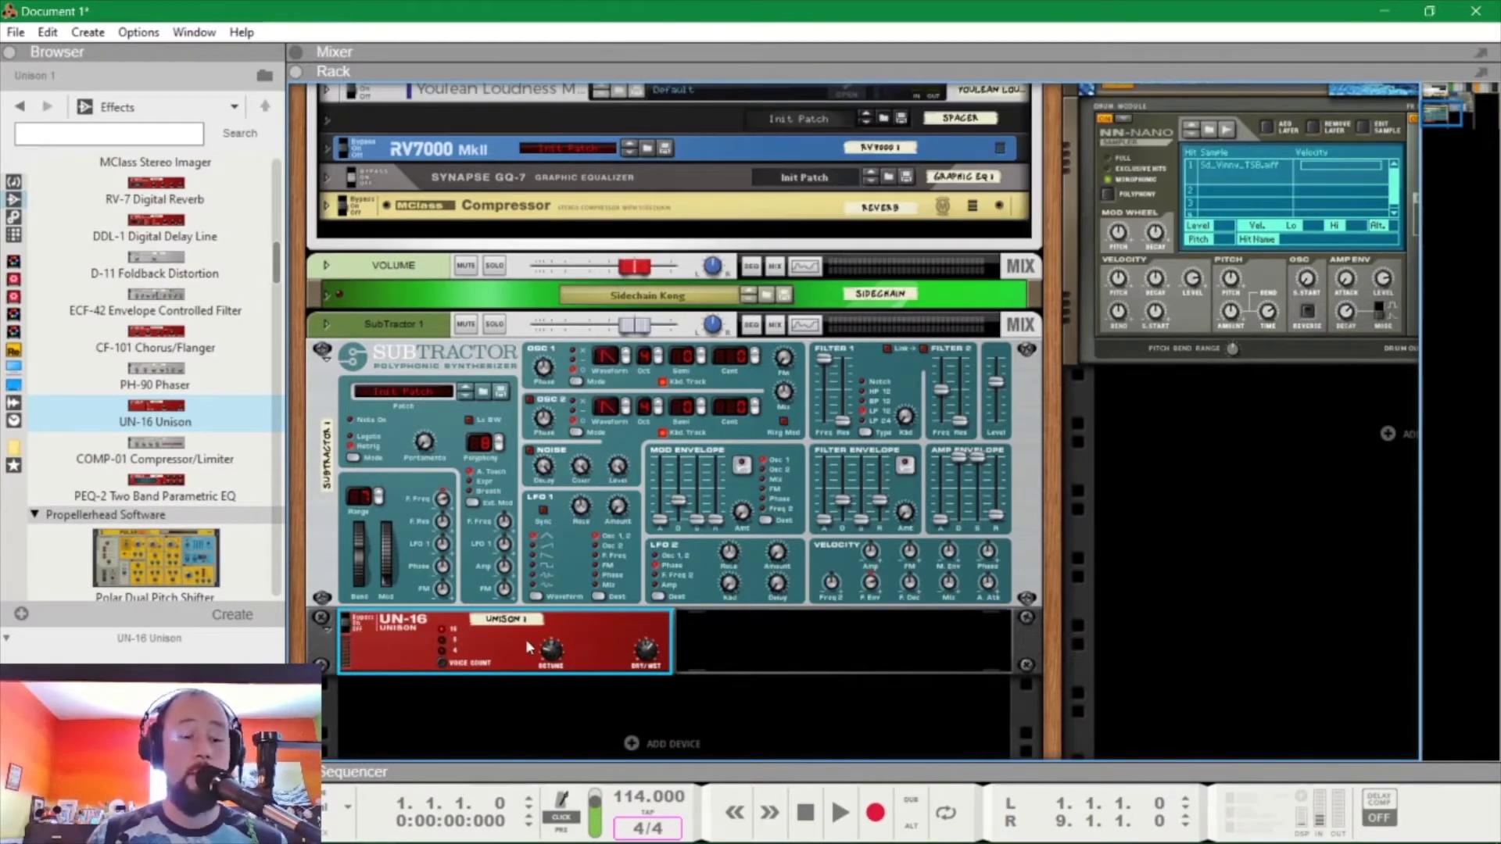
click(395, 327)
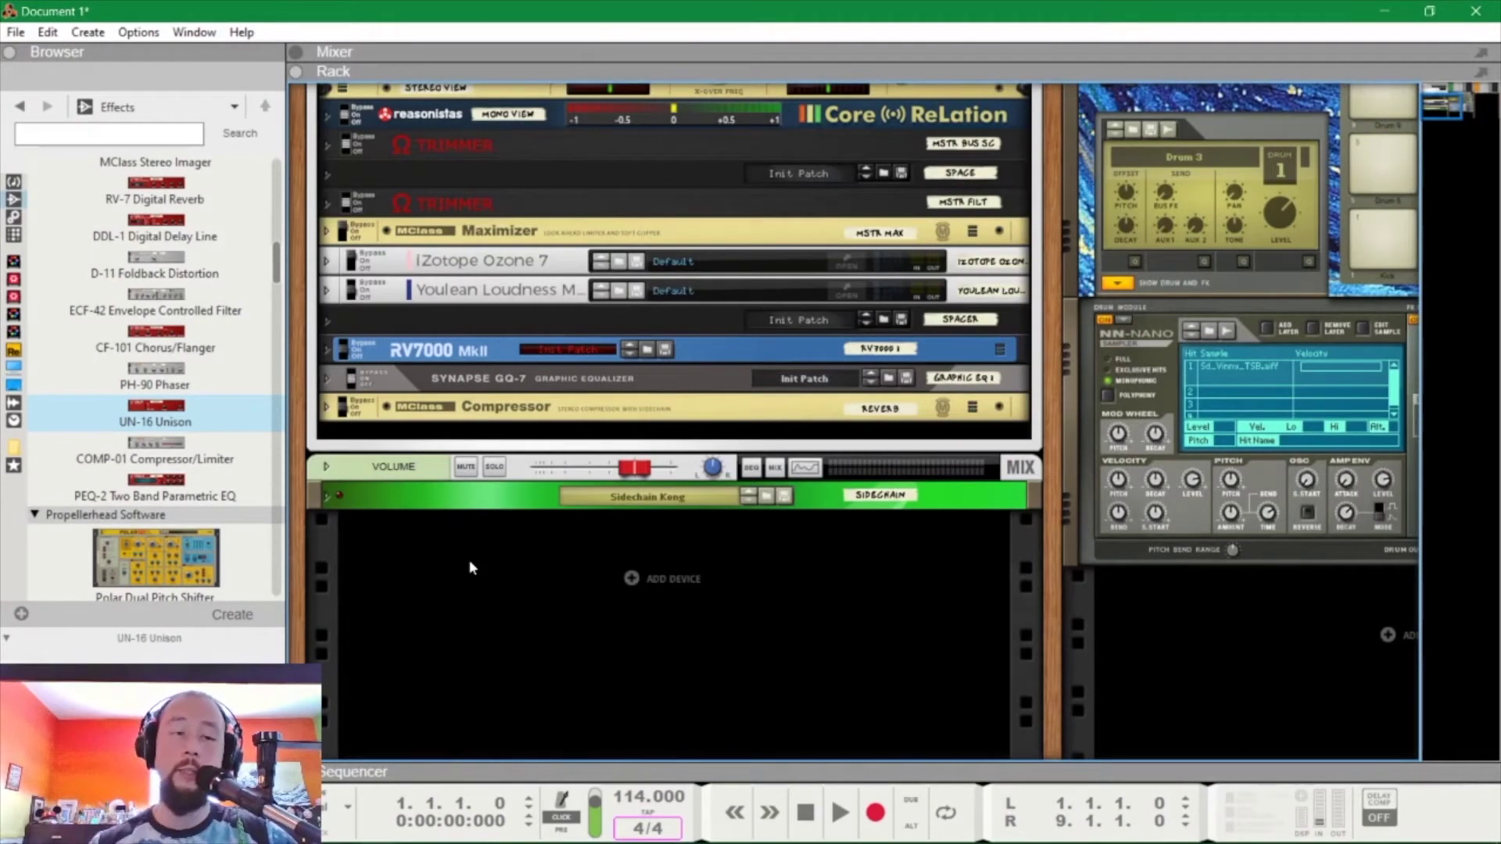
Step: Drag a Malström Graintable Synthesizer from the Instruments browser into the rack below Sidechain Kong
scroll(196, 329, up, 5)
click(14, 182)
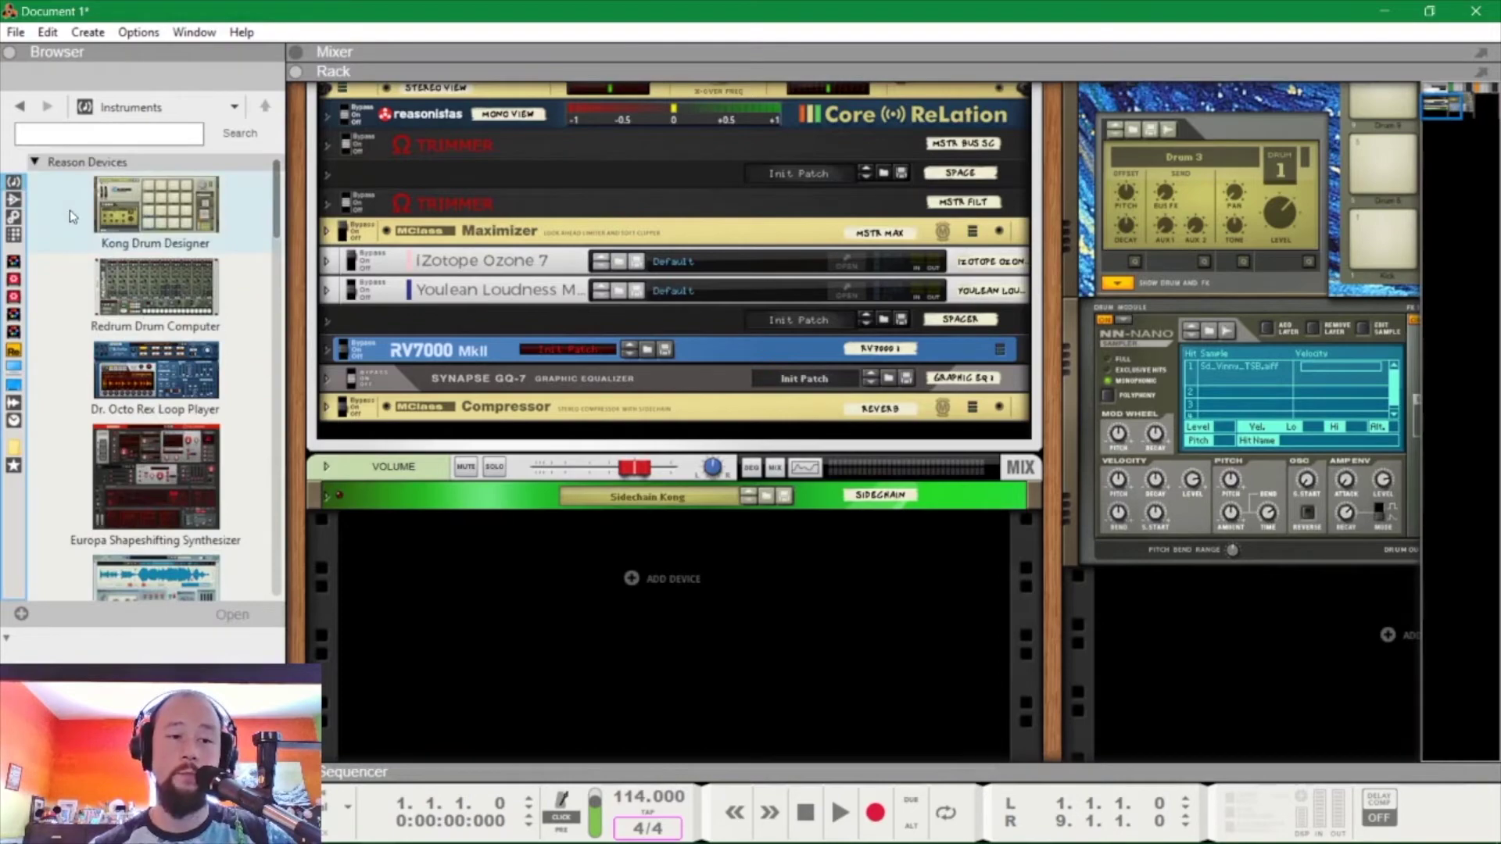
scroll(154, 278, down, 7)
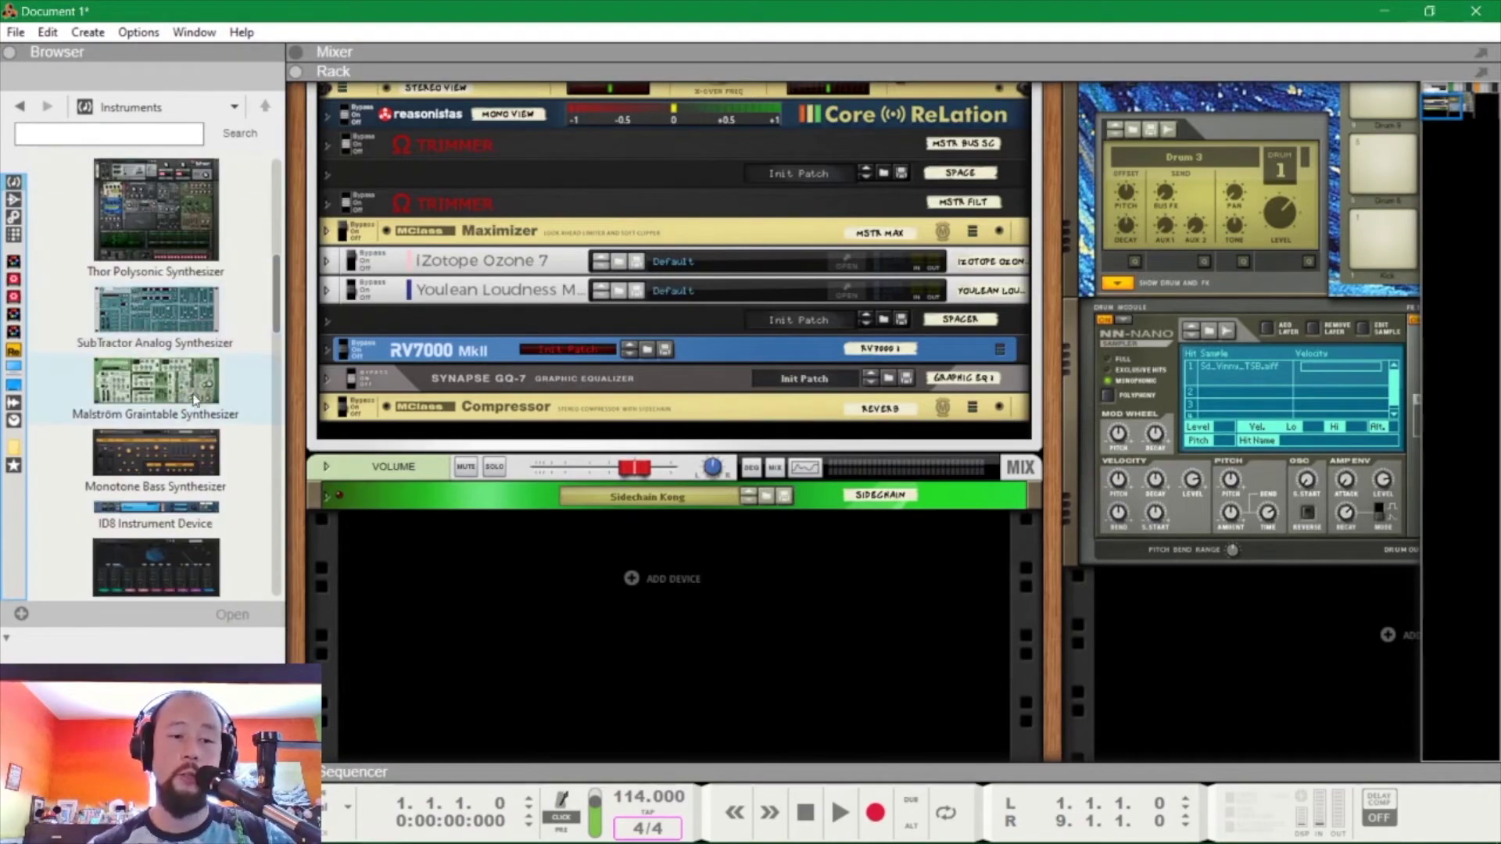
drag(195, 400, 676, 641)
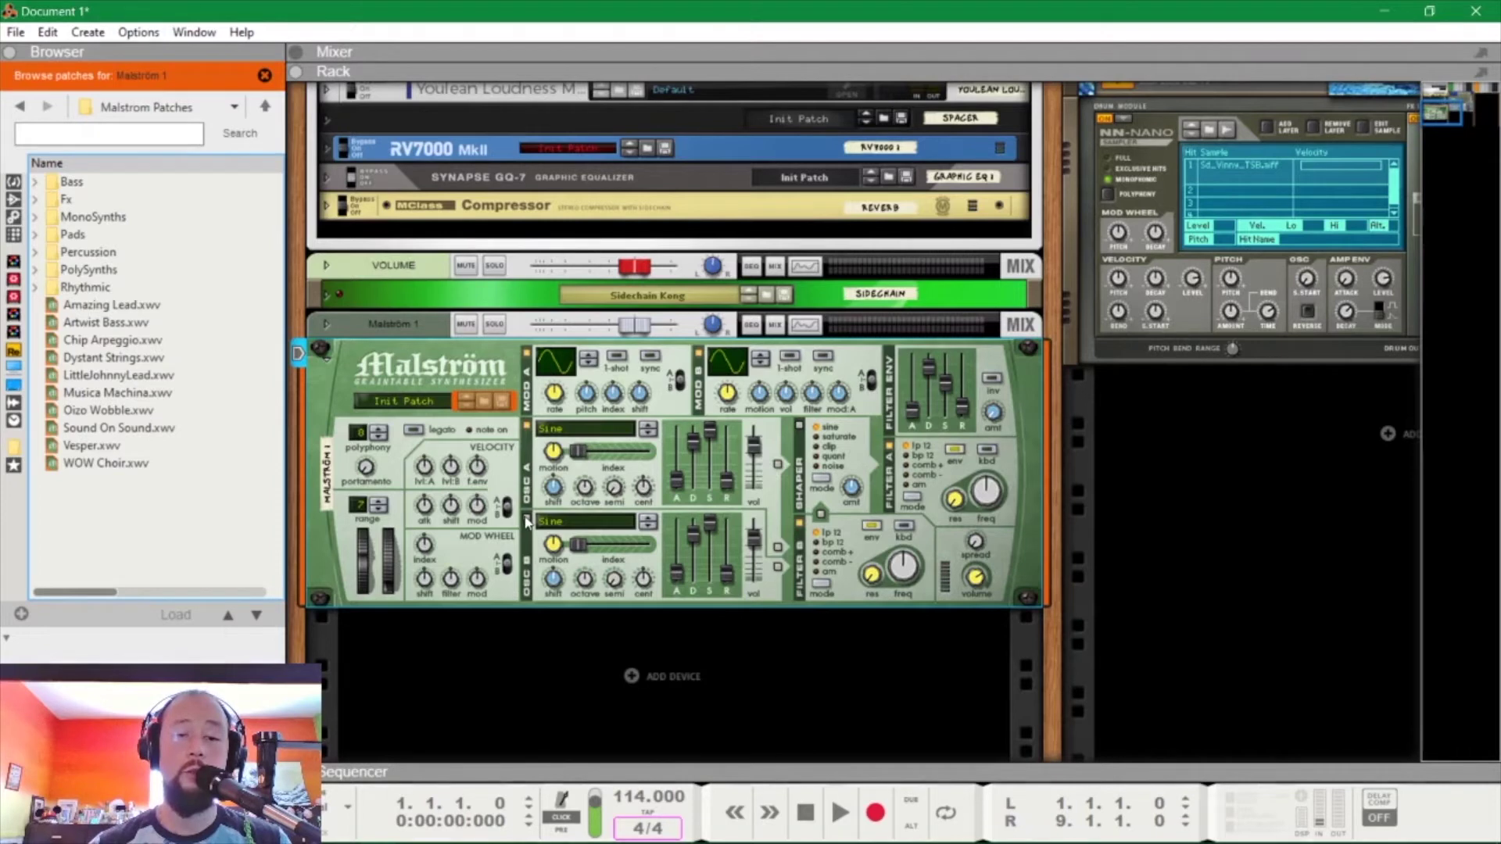
Step: Switch the first Malström oscillator from sine to the Sawtooth*16 wavetable
click(617, 522)
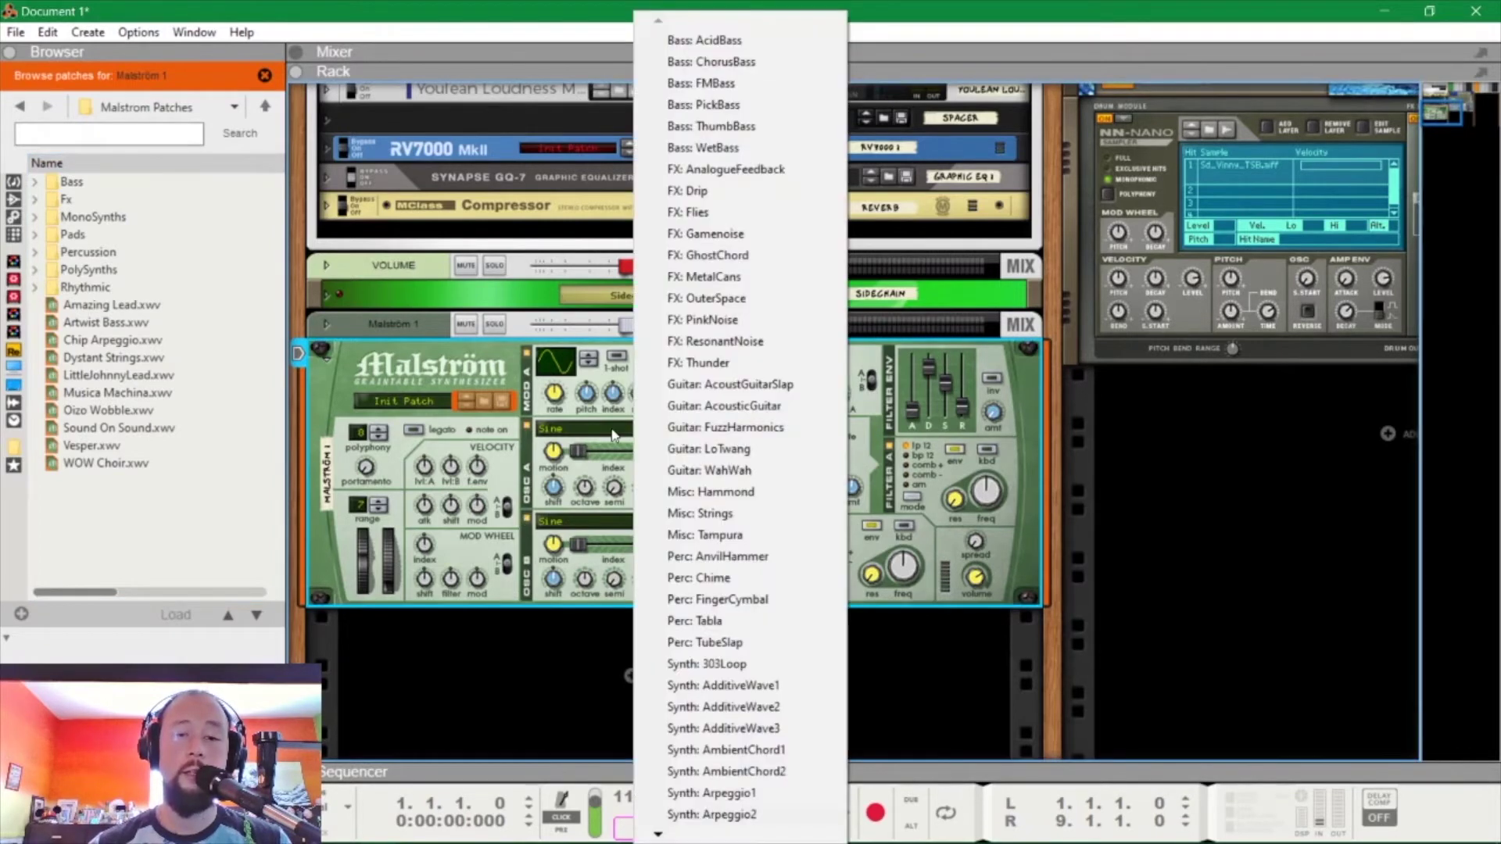
scroll(758, 774, down, 10)
key(Up)
key(Up)
key(Up)
key(Up)
key(Up)
key(Up)
key(Up)
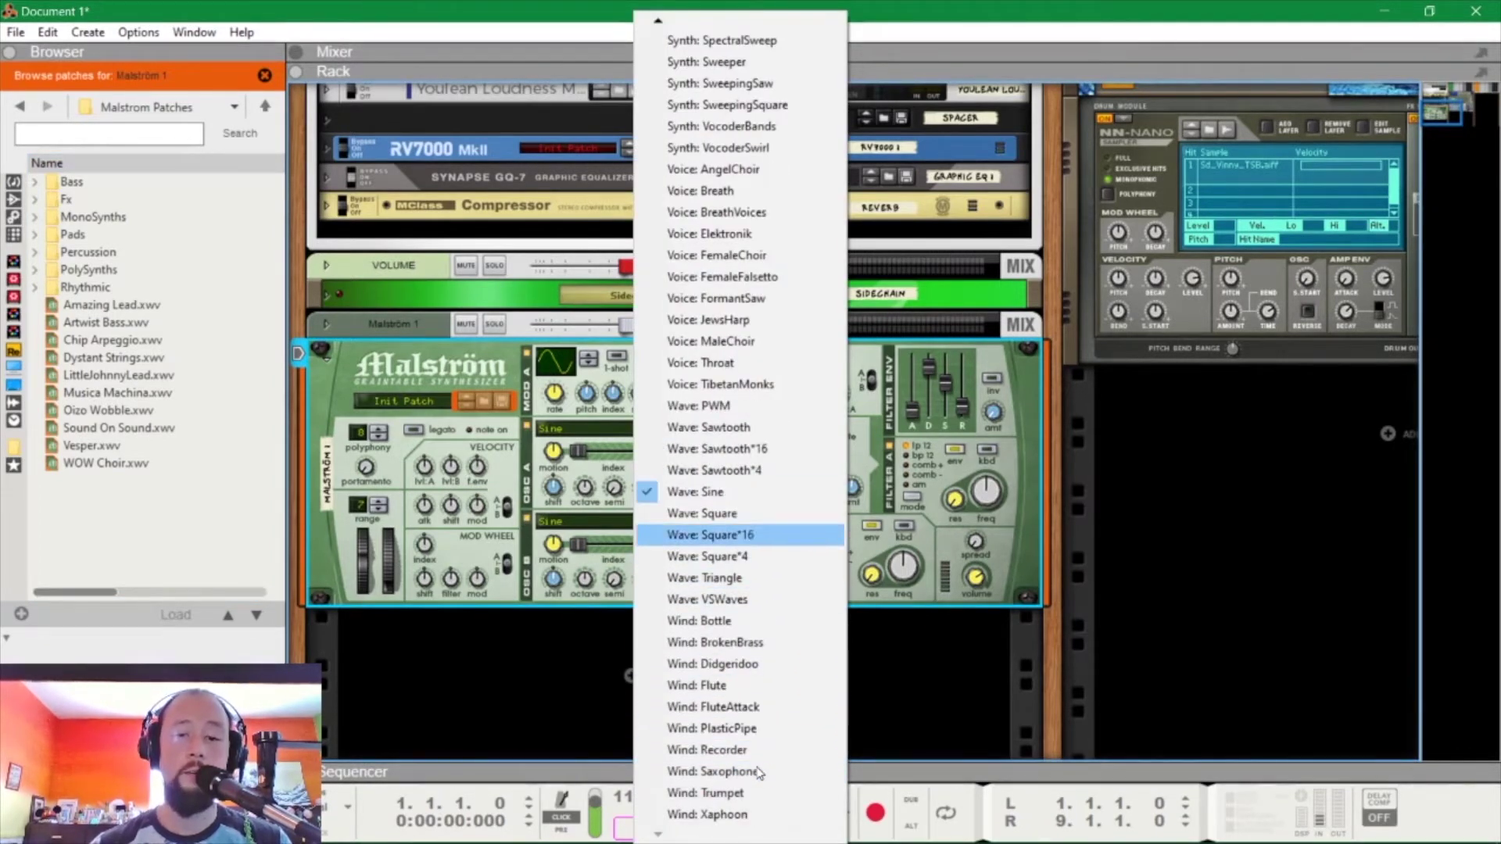
key(Down)
key(Down)
key(Up)
key(Up)
key(Up)
key(Up)
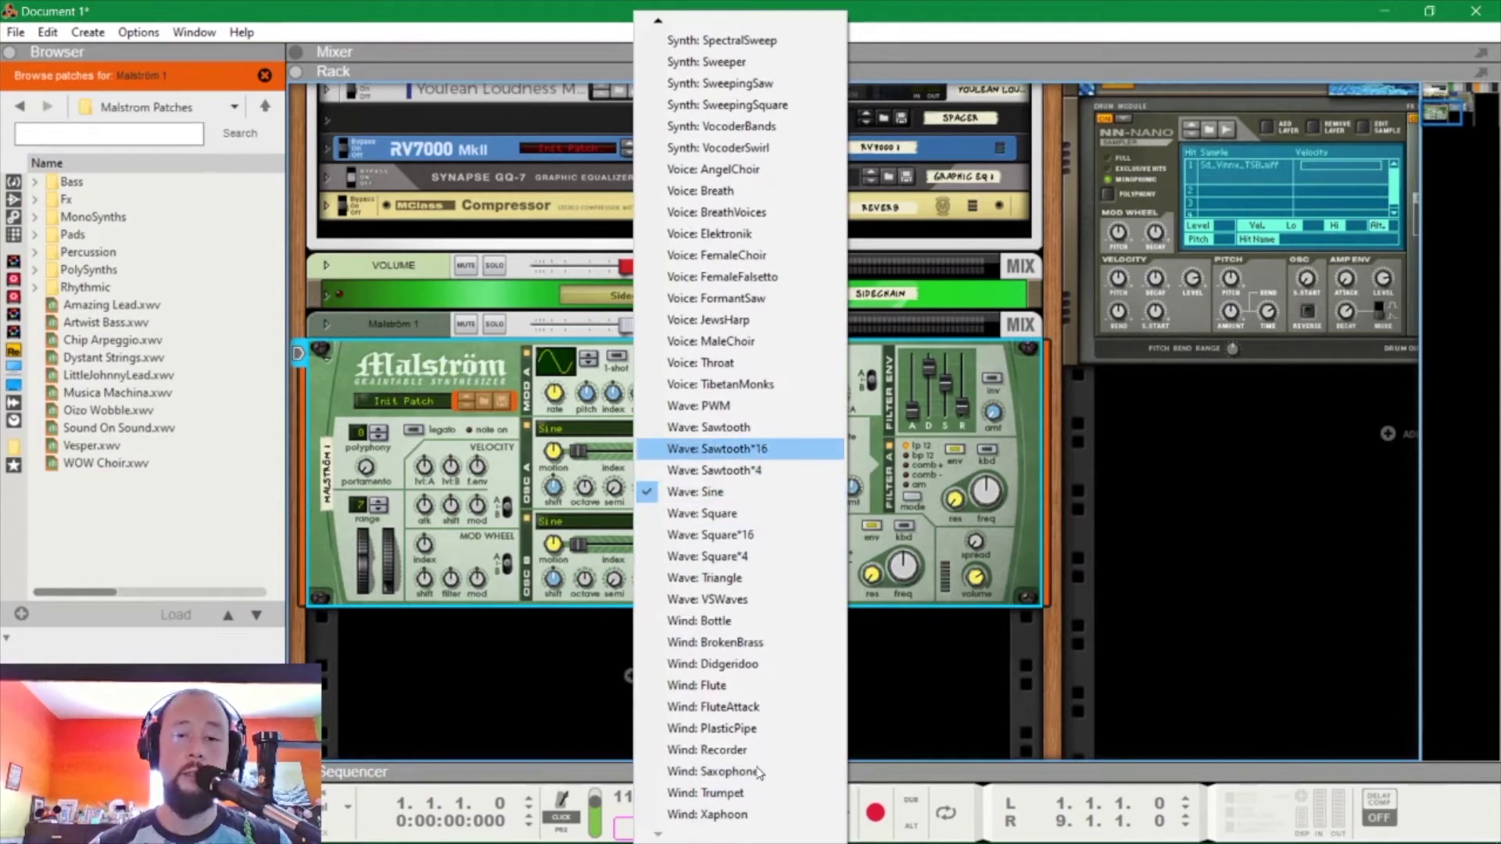
key(Return)
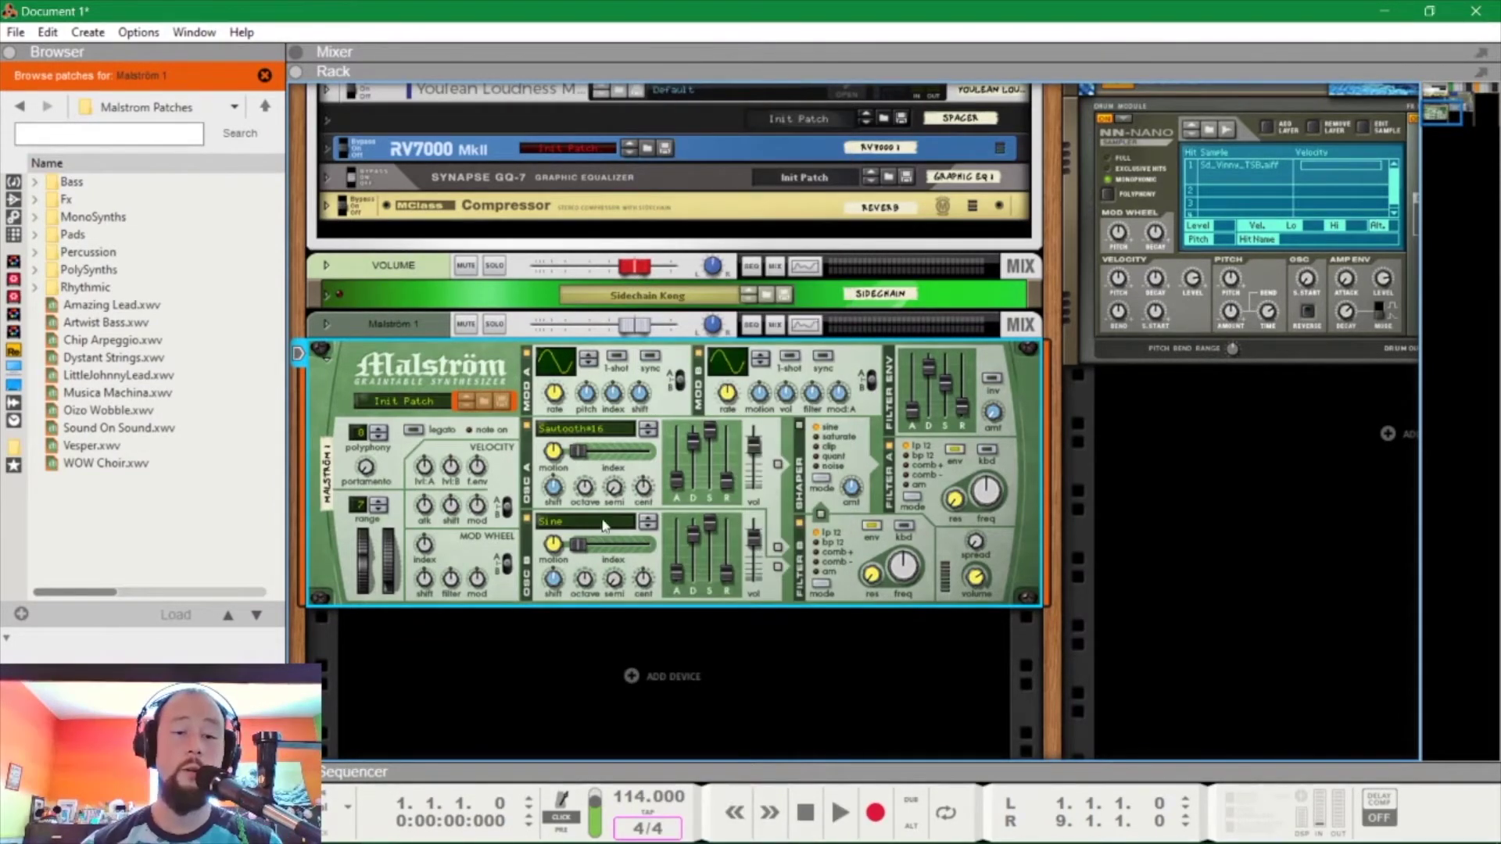
Step: Switch oscillator B to Sawtooth*16 as well and bring up the on-screen piano keys
click(602, 522)
key(Down)
key(Down)
key(Down)
key(Down)
key(Down)
key(Down)
key(Down)
key(Down)
key(Down)
key(Down)
key(Down)
key(Down)
key(Down)
key(Down)
key(Down)
key(Down)
key(Down)
key(Down)
key(Down)
key(Down)
key(Return)
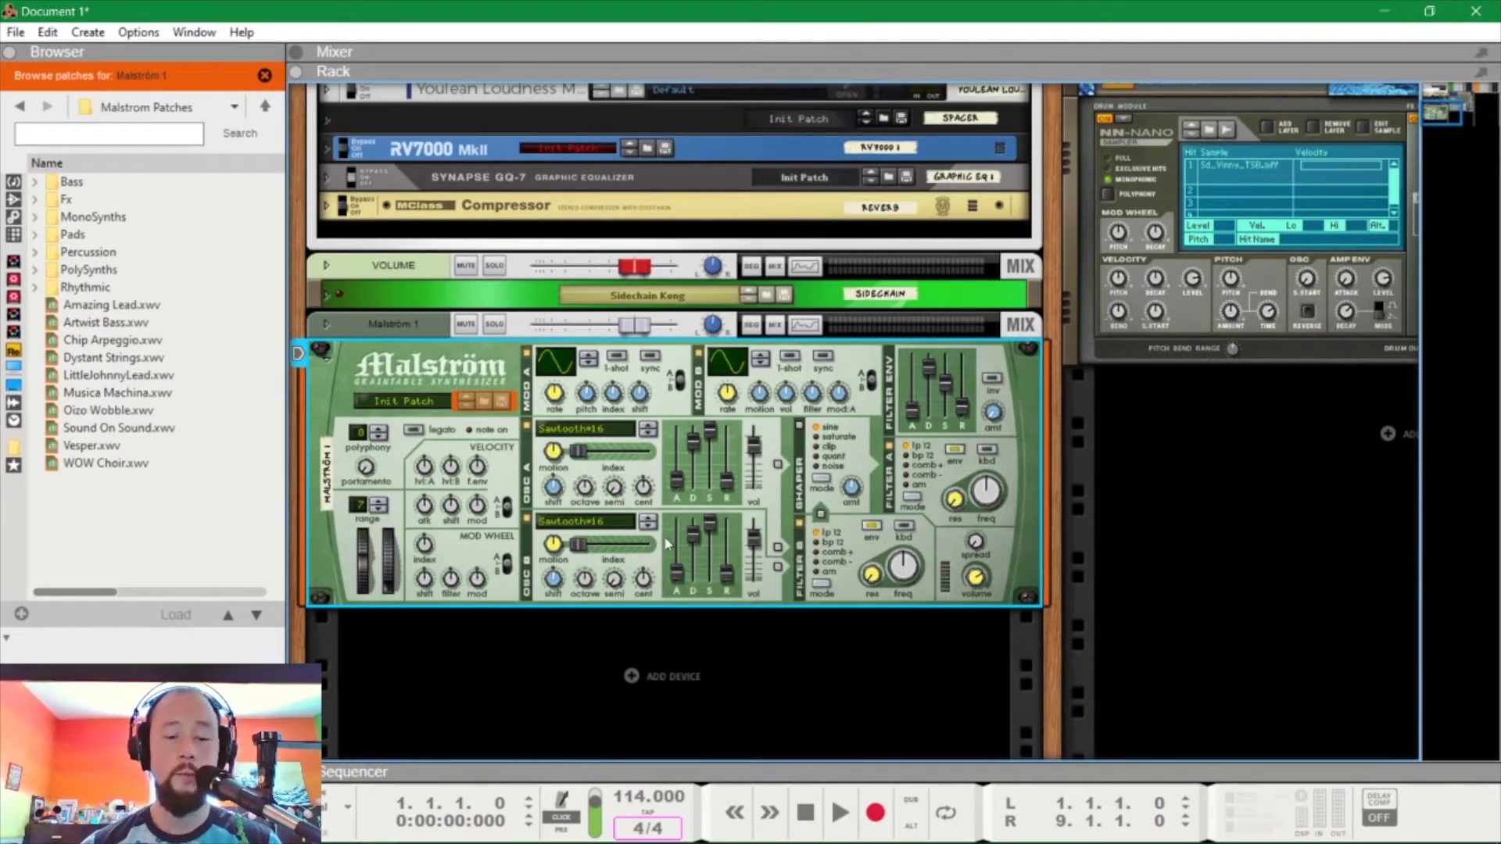
key(F4)
Step: Audition the Sawtooth*16 patch with a chord on computer keys A, D and G
key(a)
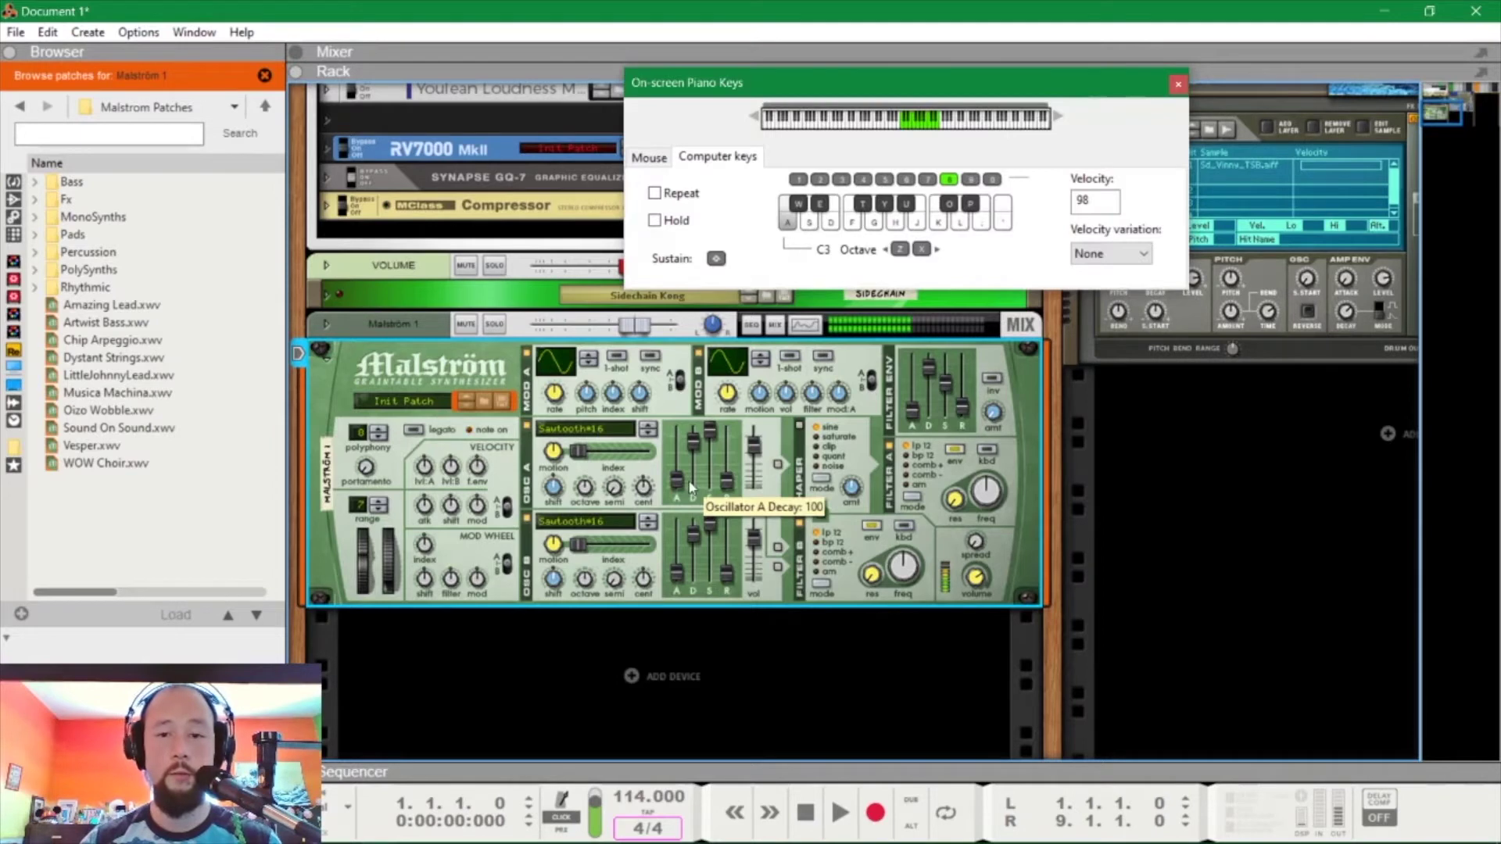
key(d)
key(g)
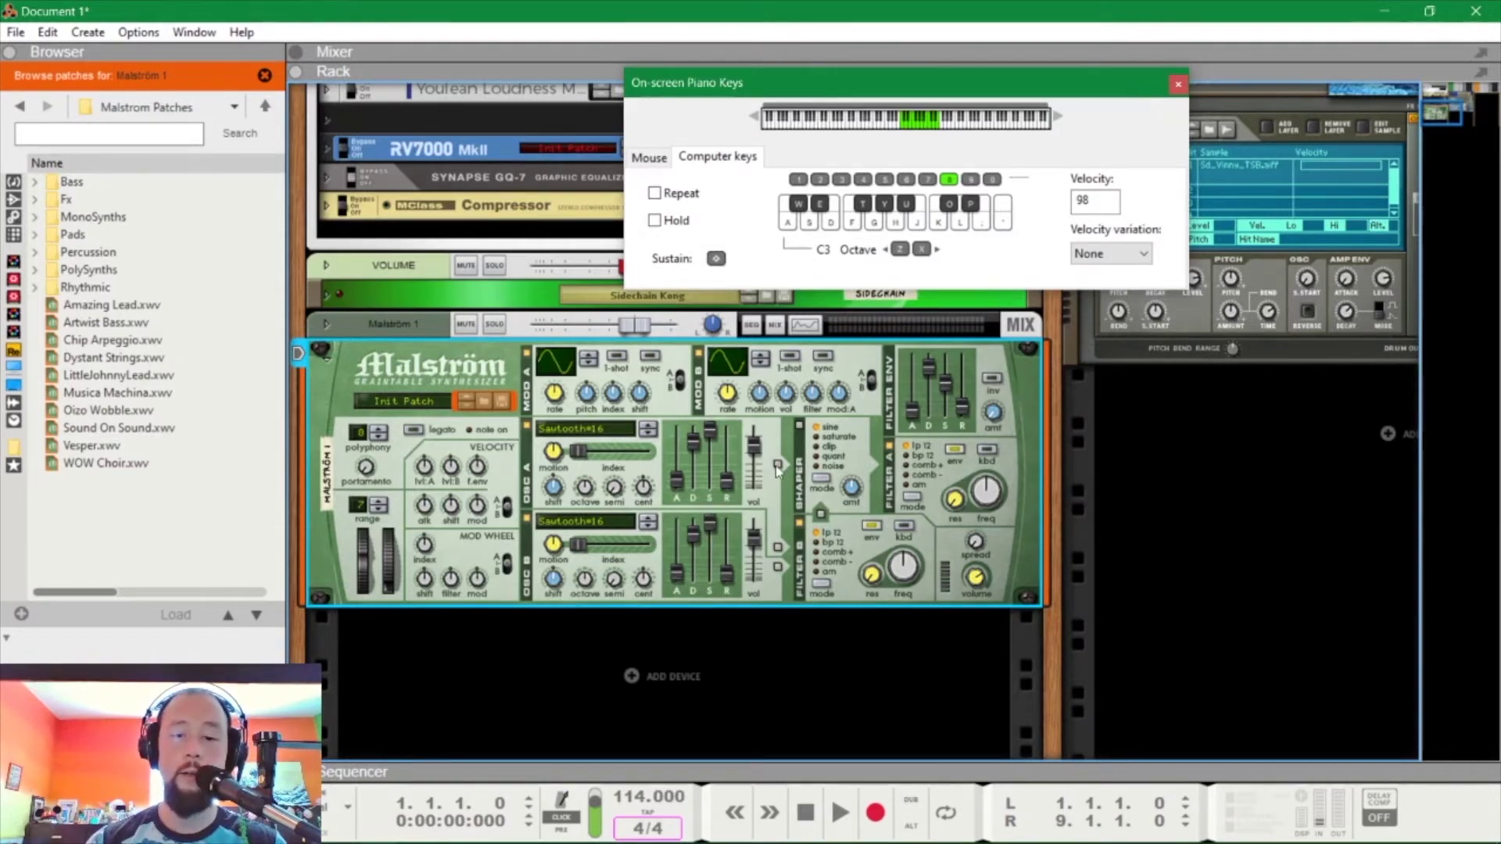
Step: Route oscillator B through filter B, retune both cutoffs, enable filter B kbd, set spread 63
click(778, 568)
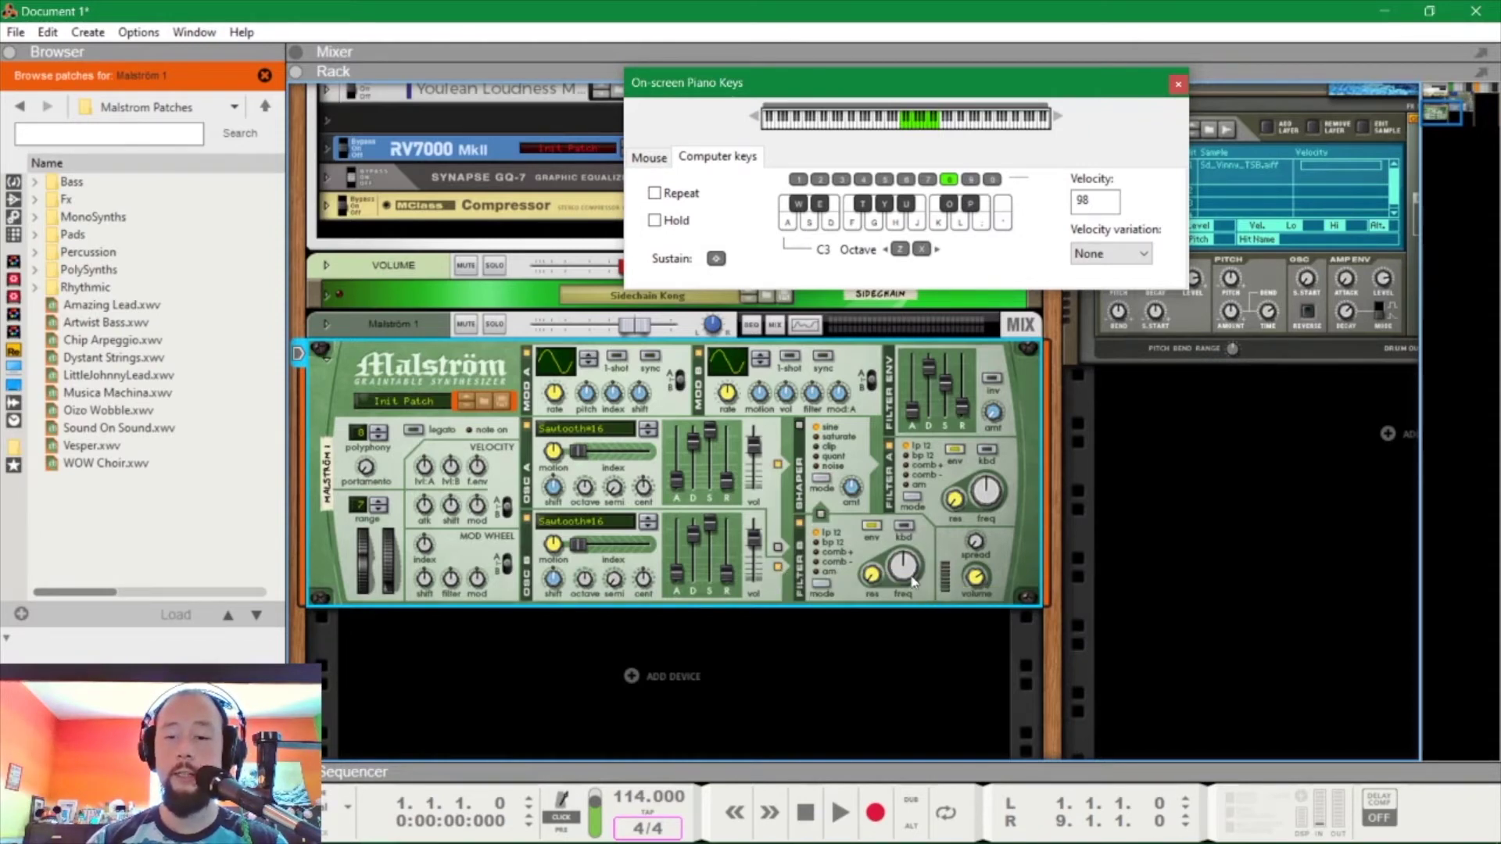
drag(914, 582, 916, 593)
drag(987, 491, 986, 478)
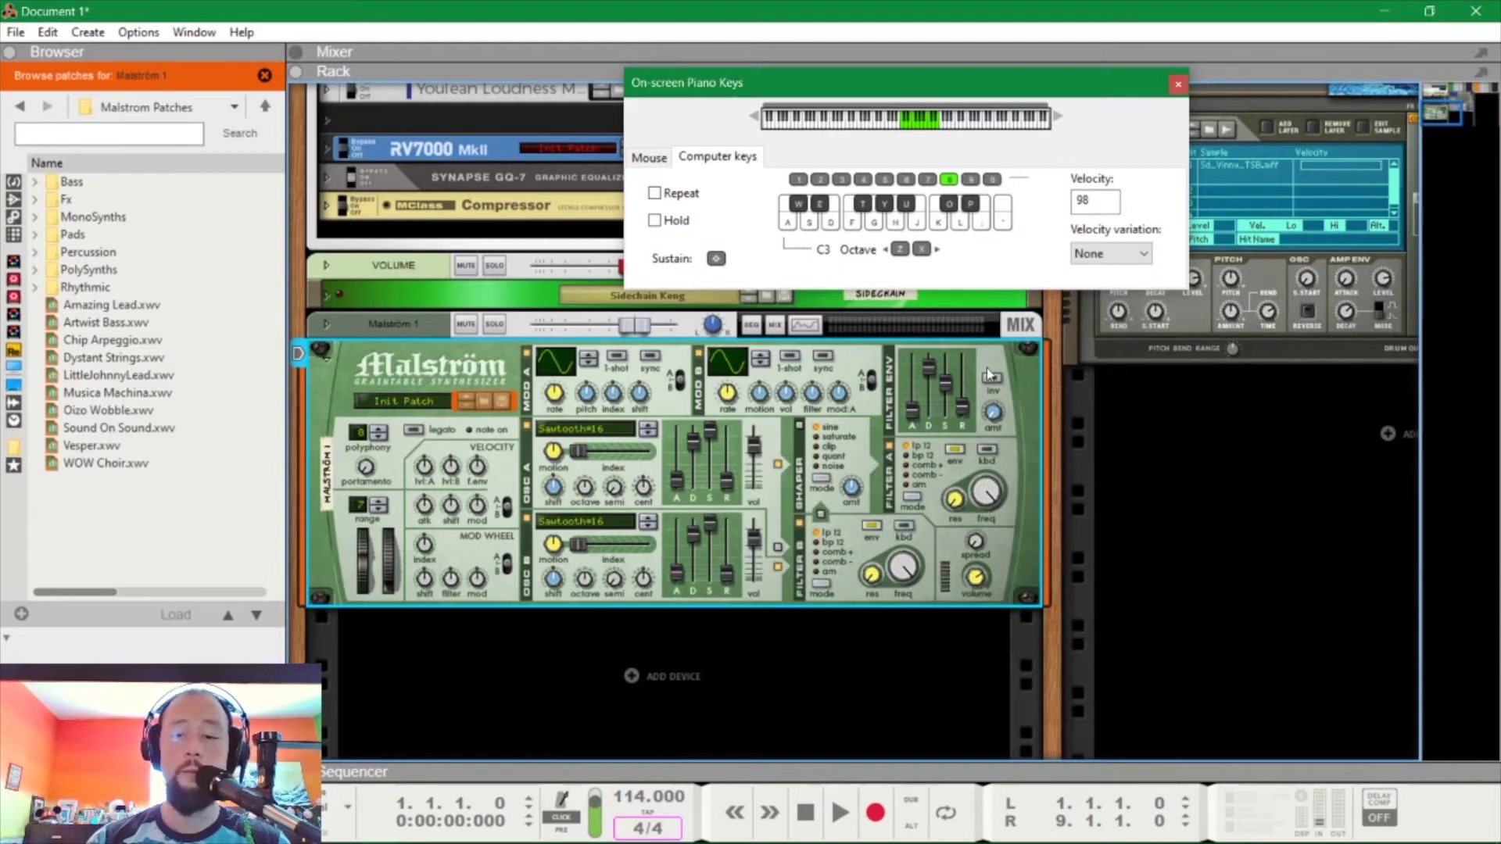
click(905, 527)
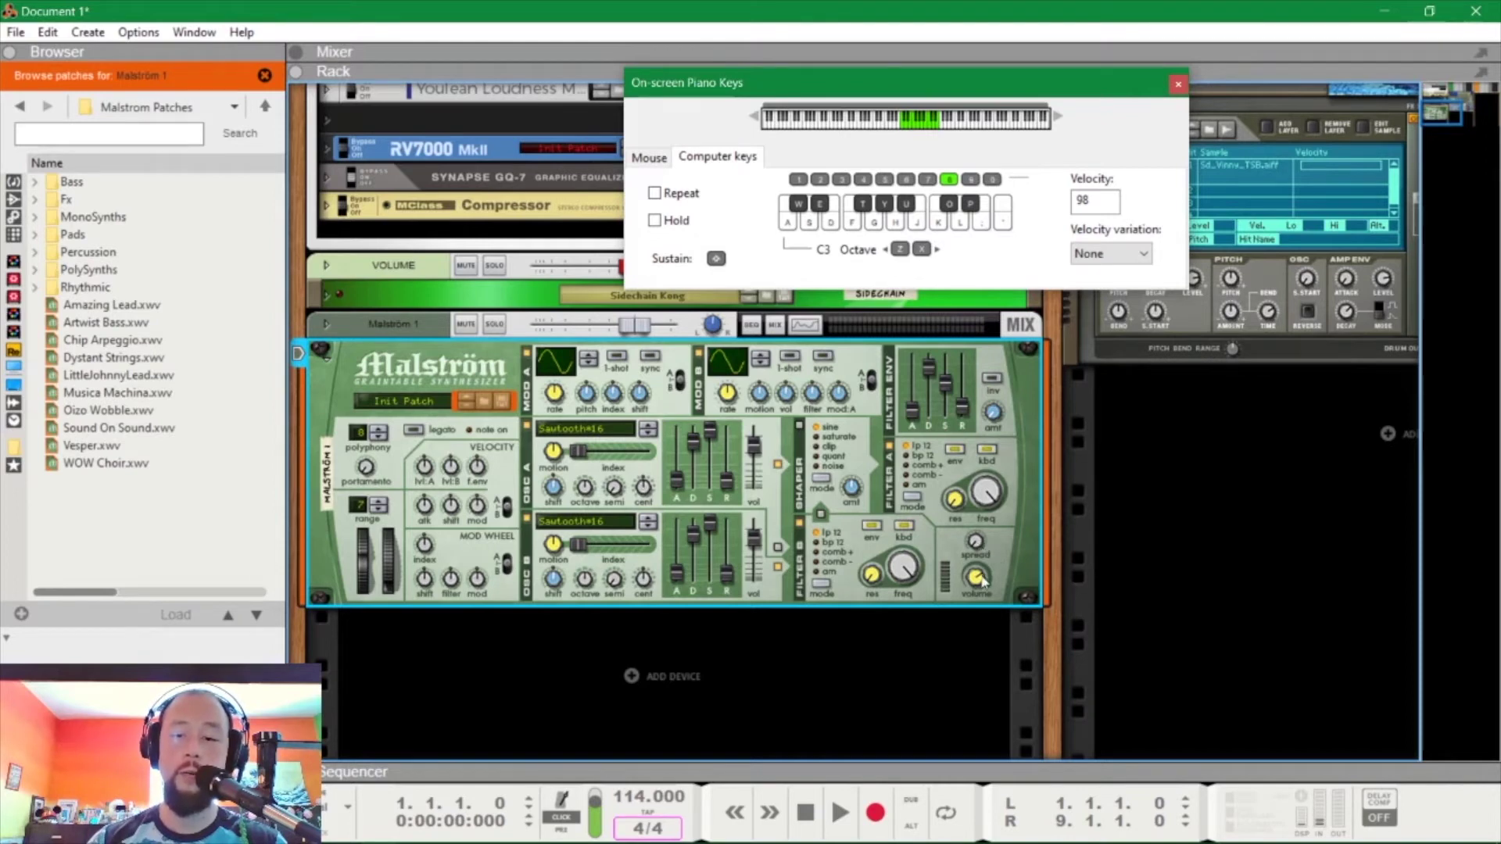
drag(984, 547, 984, 519)
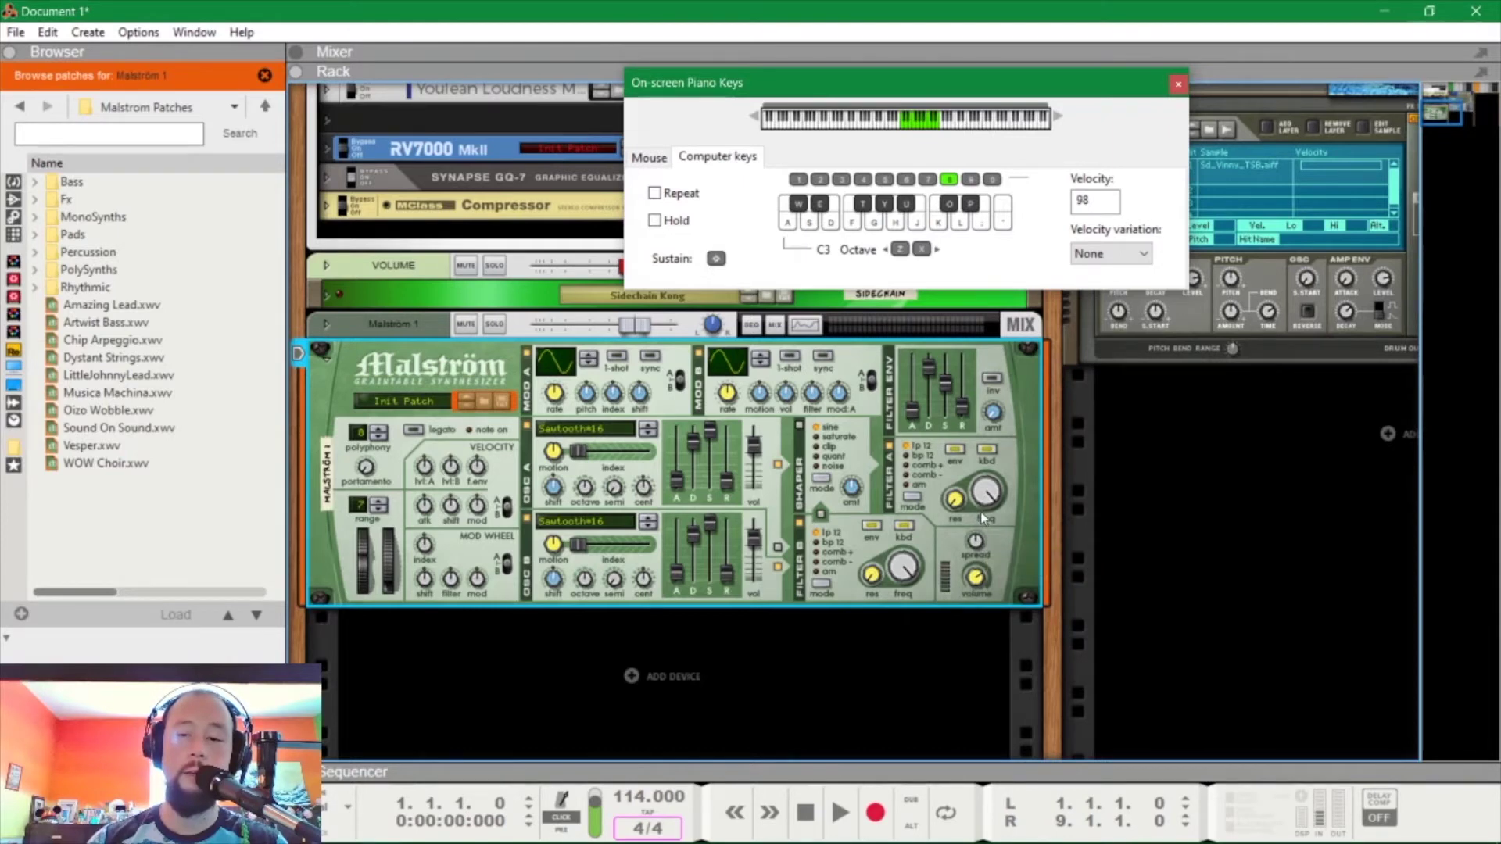
key(a)
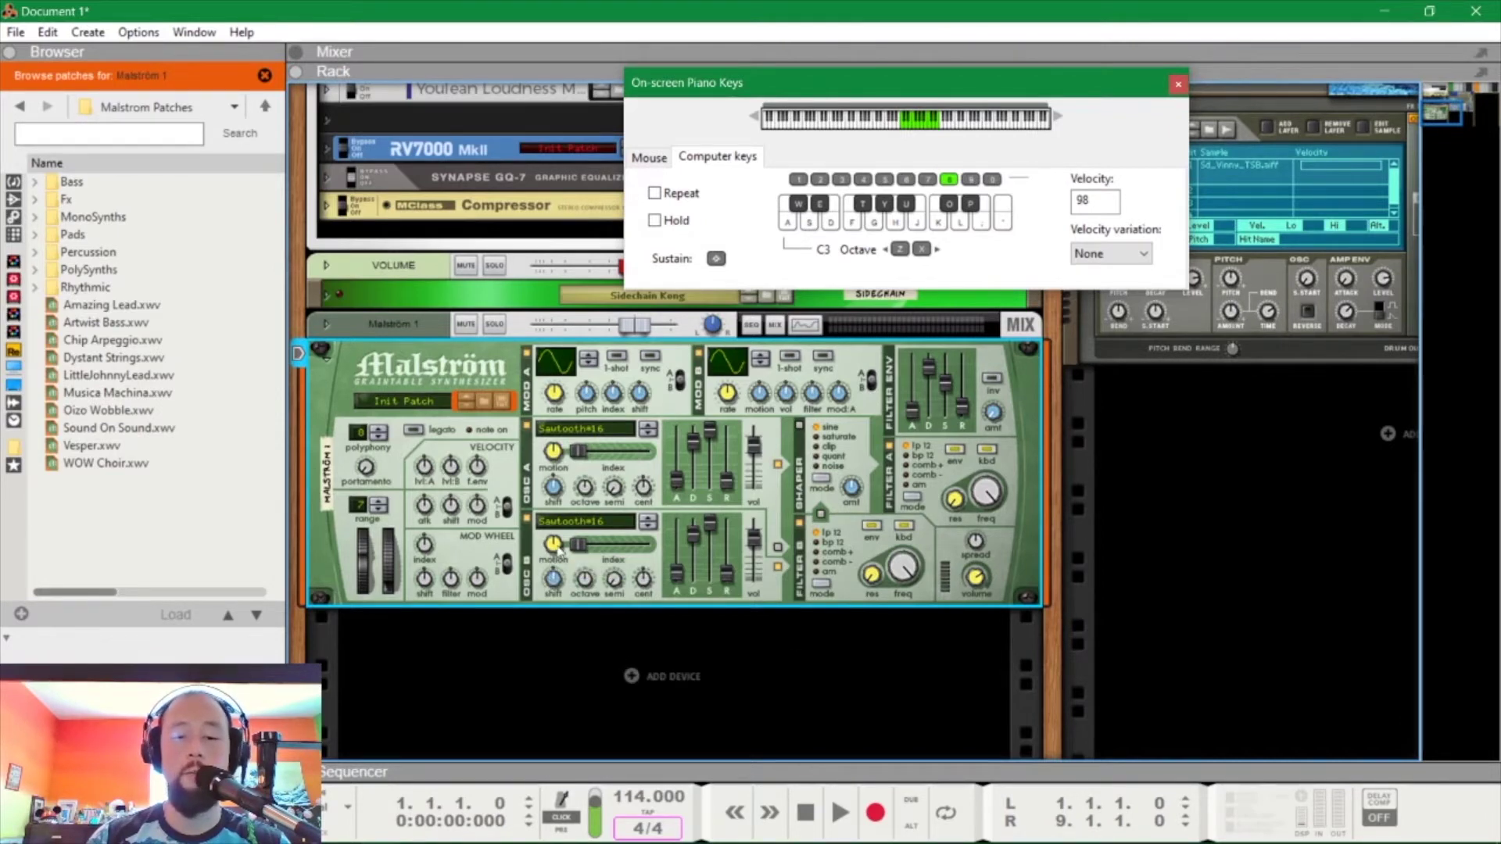
Step: Drag oscillator B's Cent knob to 0 and audition sustained notes using Tab sustain
key(Tab)
drag(648, 592, 655, 569)
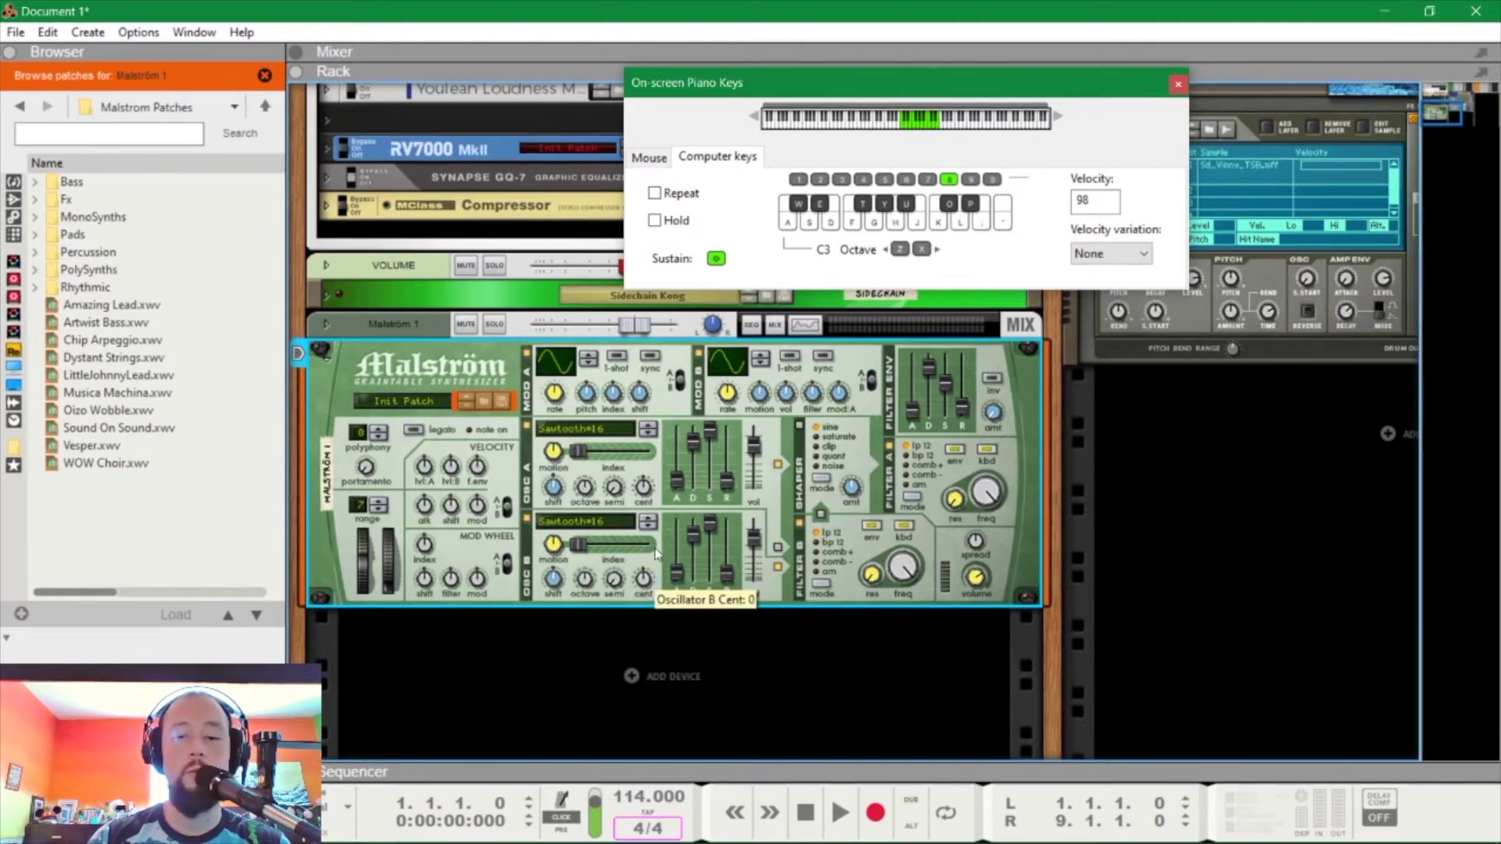
key(Tab)
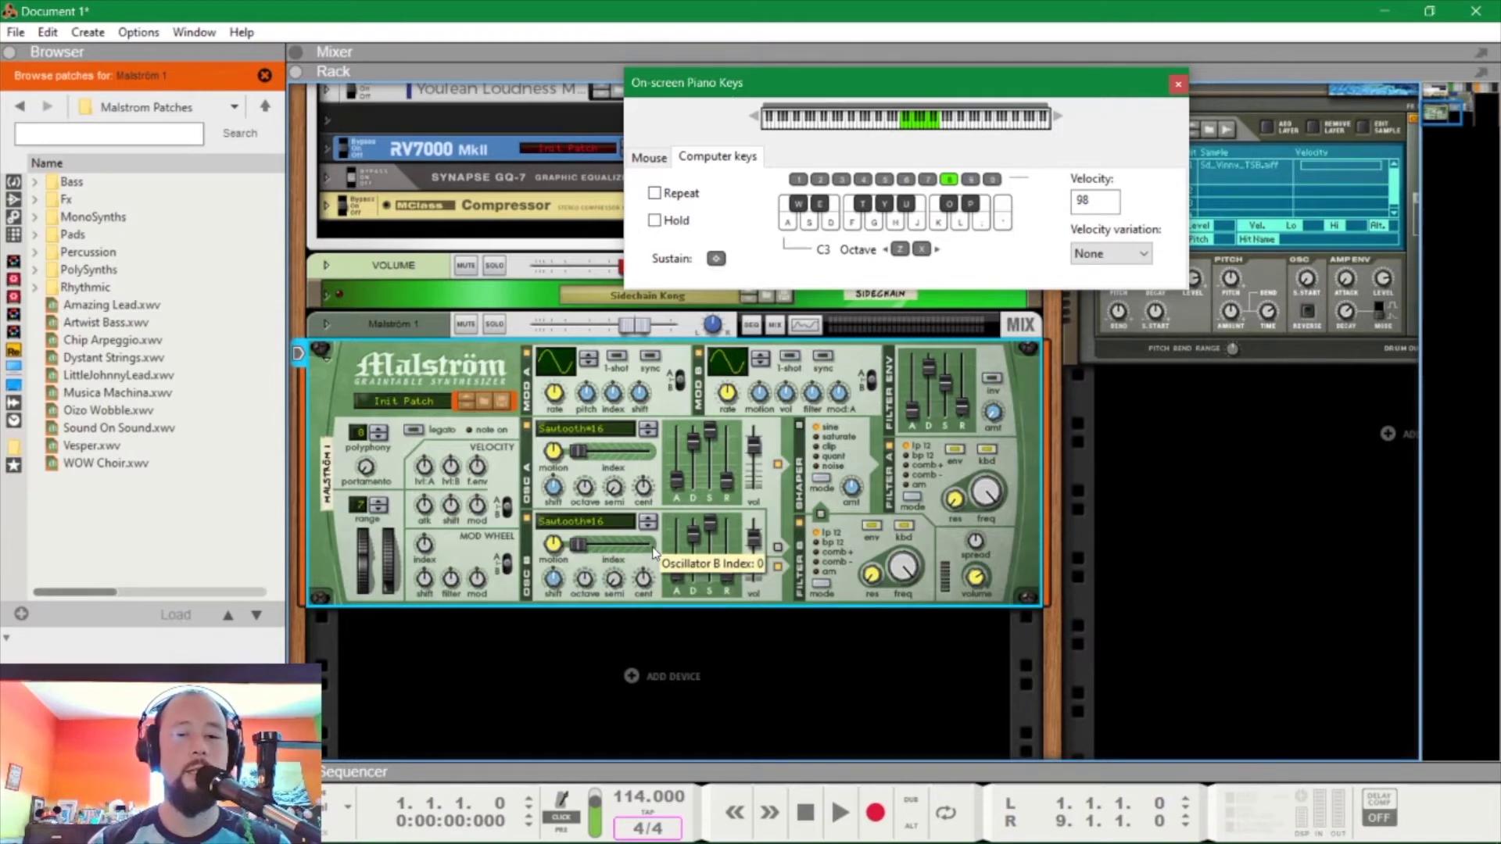
key(Tab)
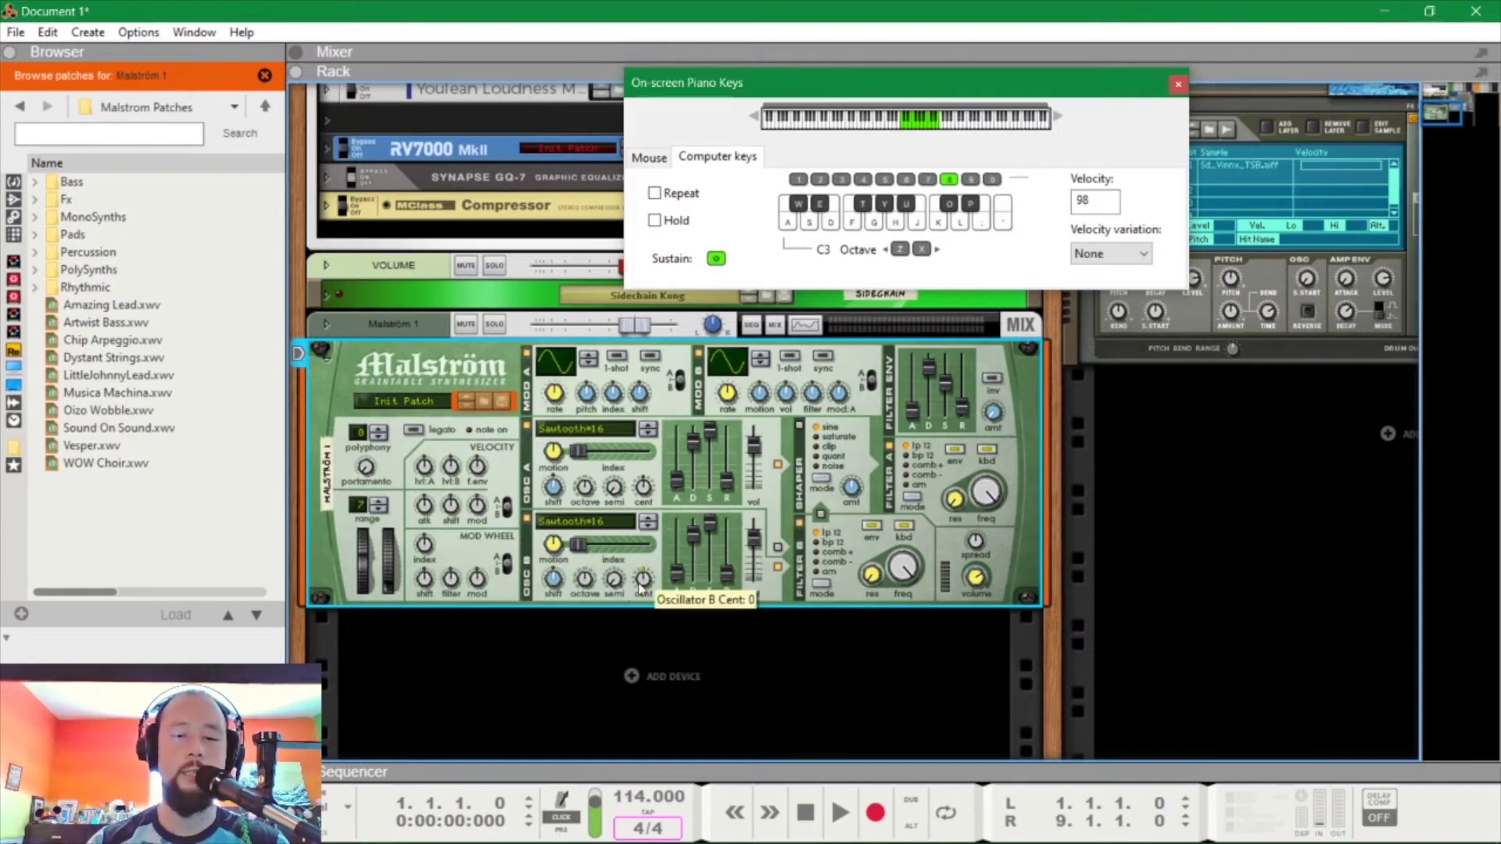
key(Tab)
key(d)
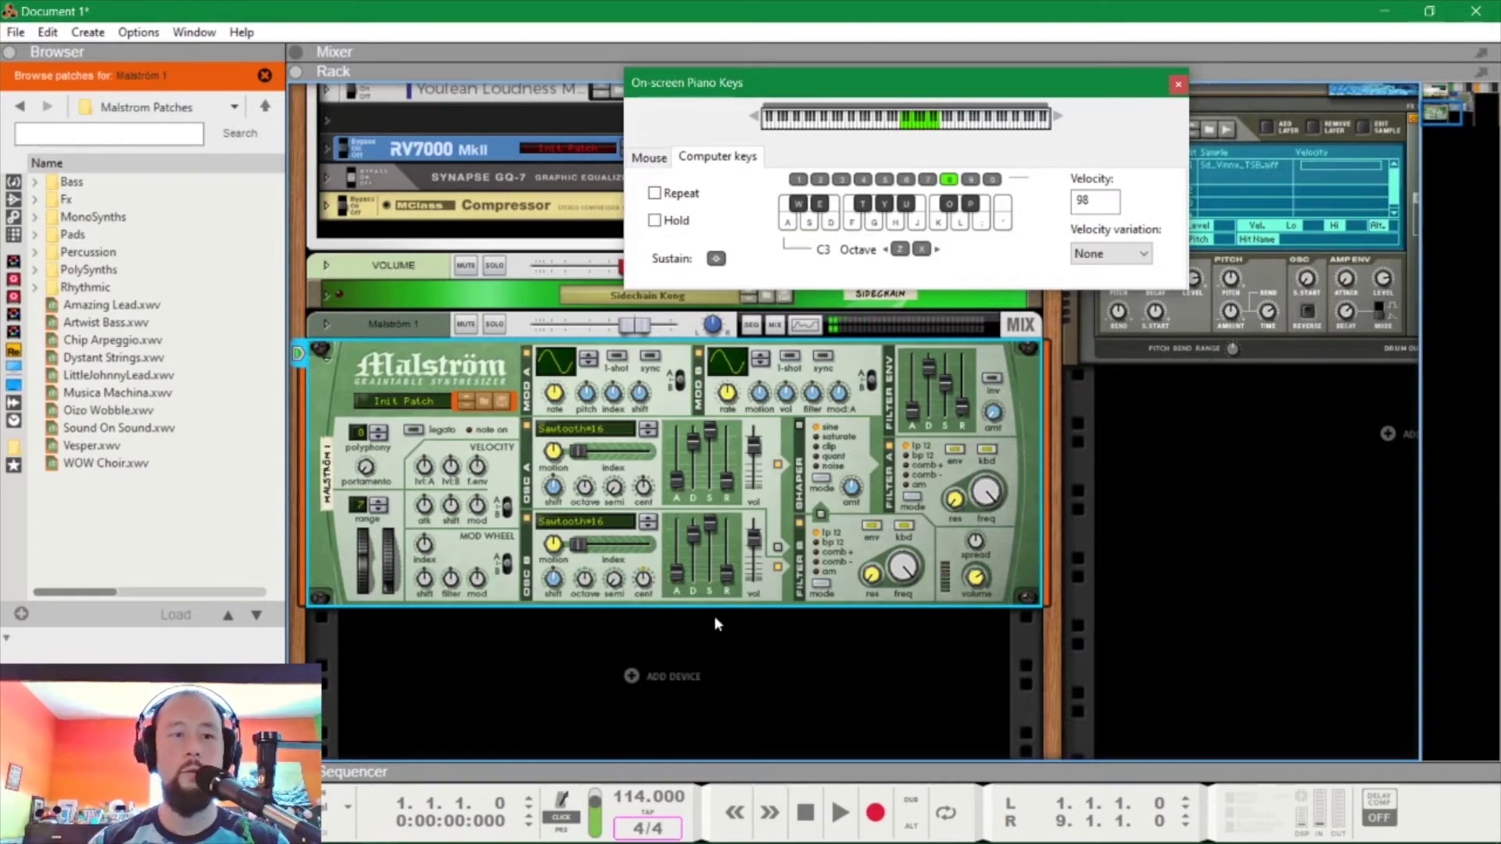
scroll(714, 620, up, 3)
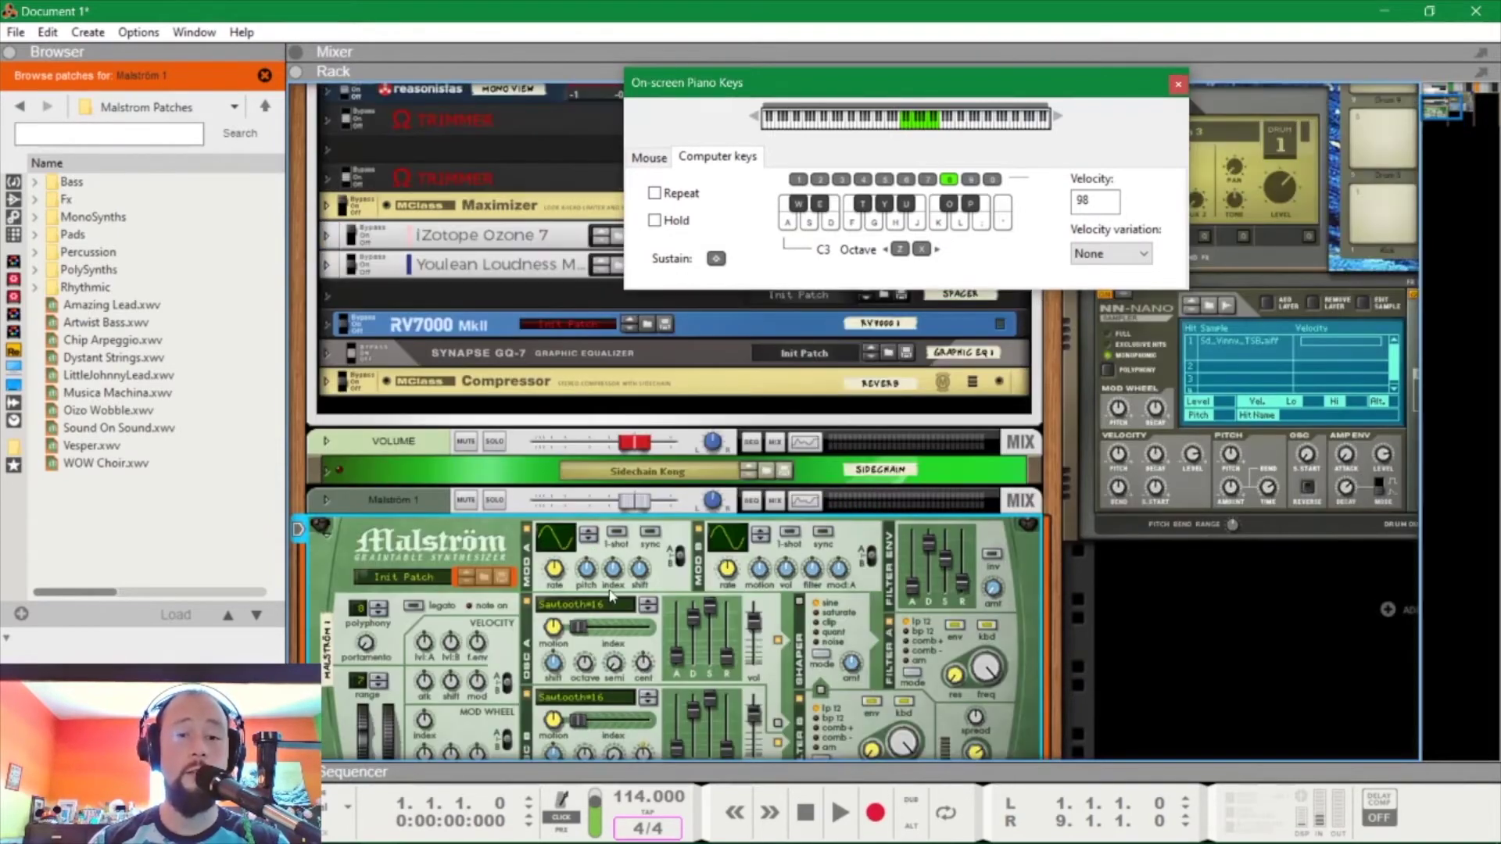
Step: Play notes on keys A and D while watching the master section's stereo meters
key(d)
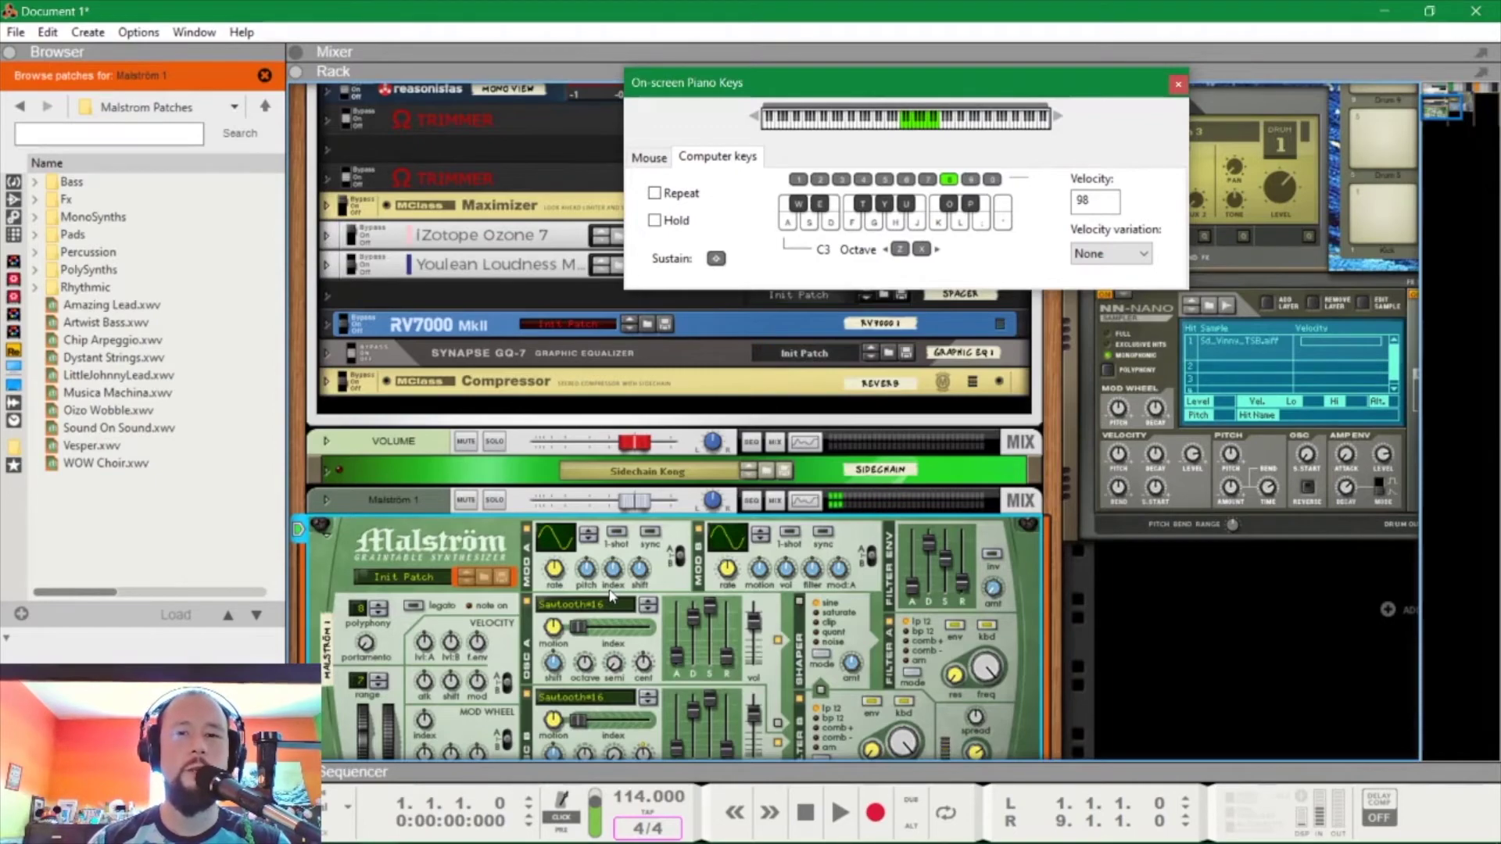
scroll(610, 598, down, 3)
scroll(626, 547, up, 8)
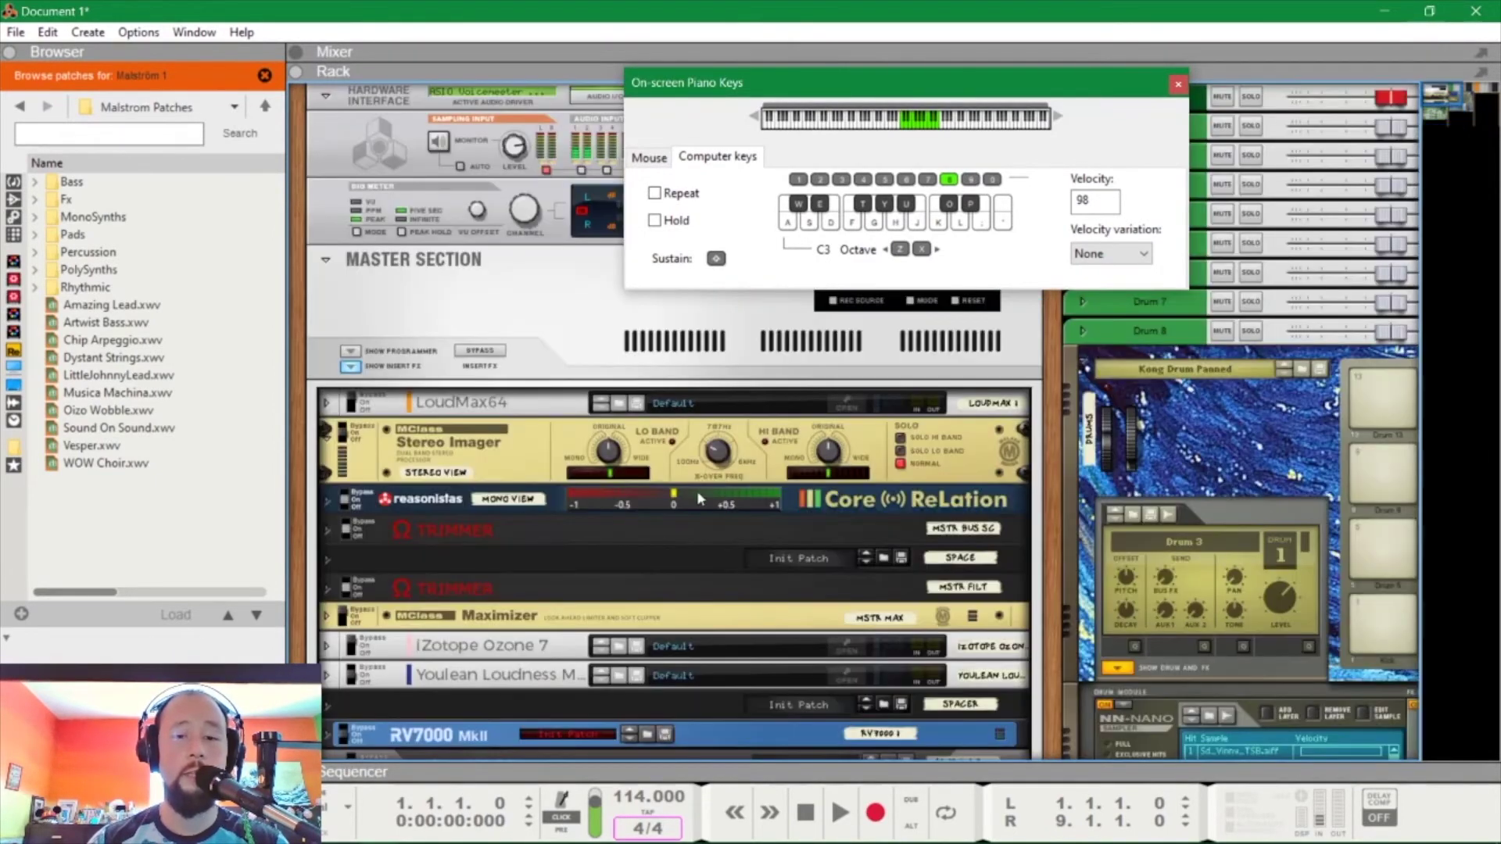
key(a)
key(d)
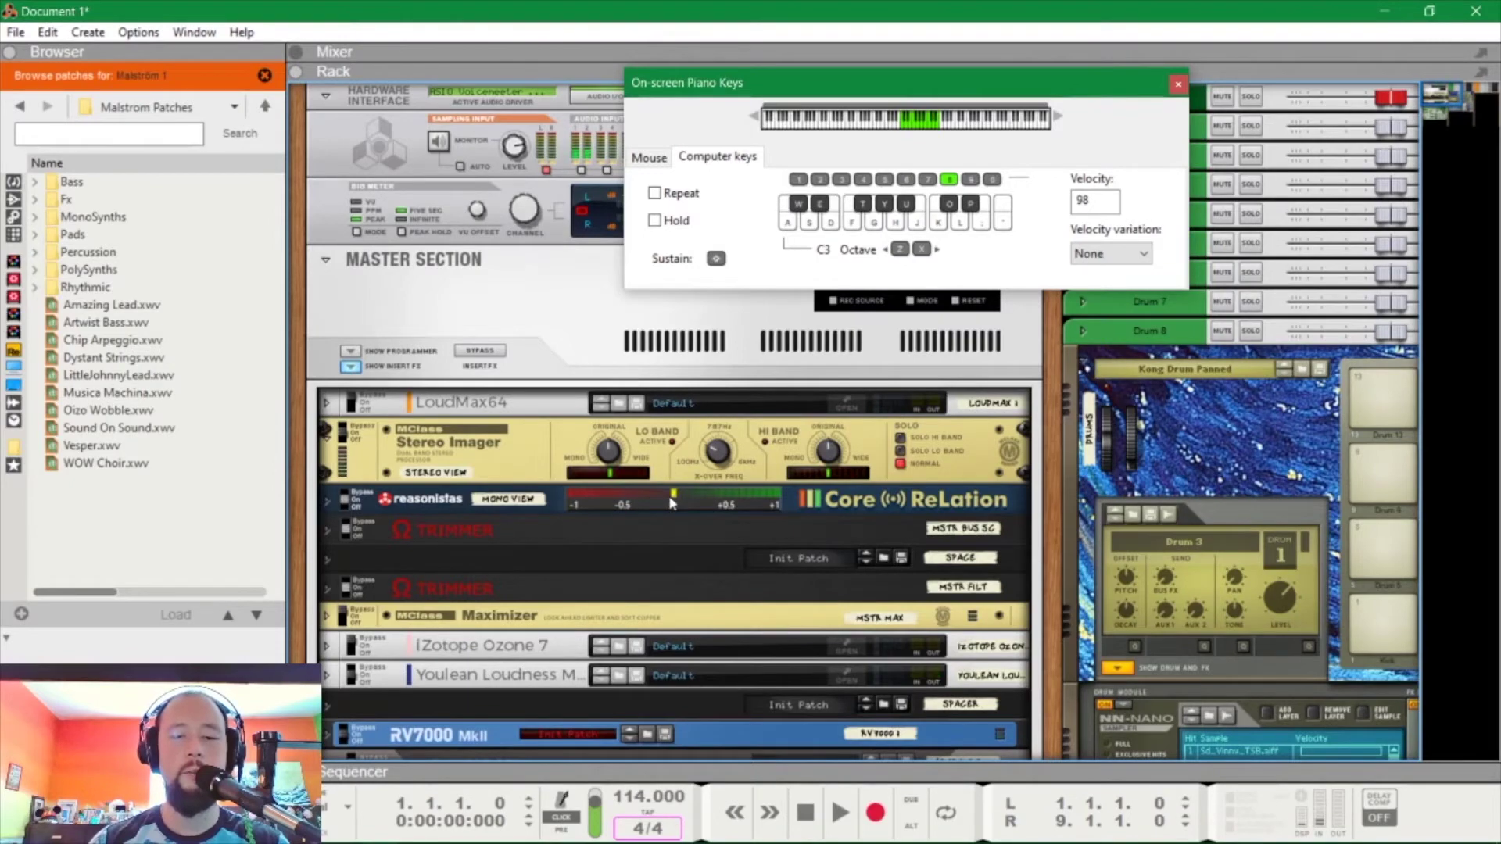
scroll(687, 495, down, 10)
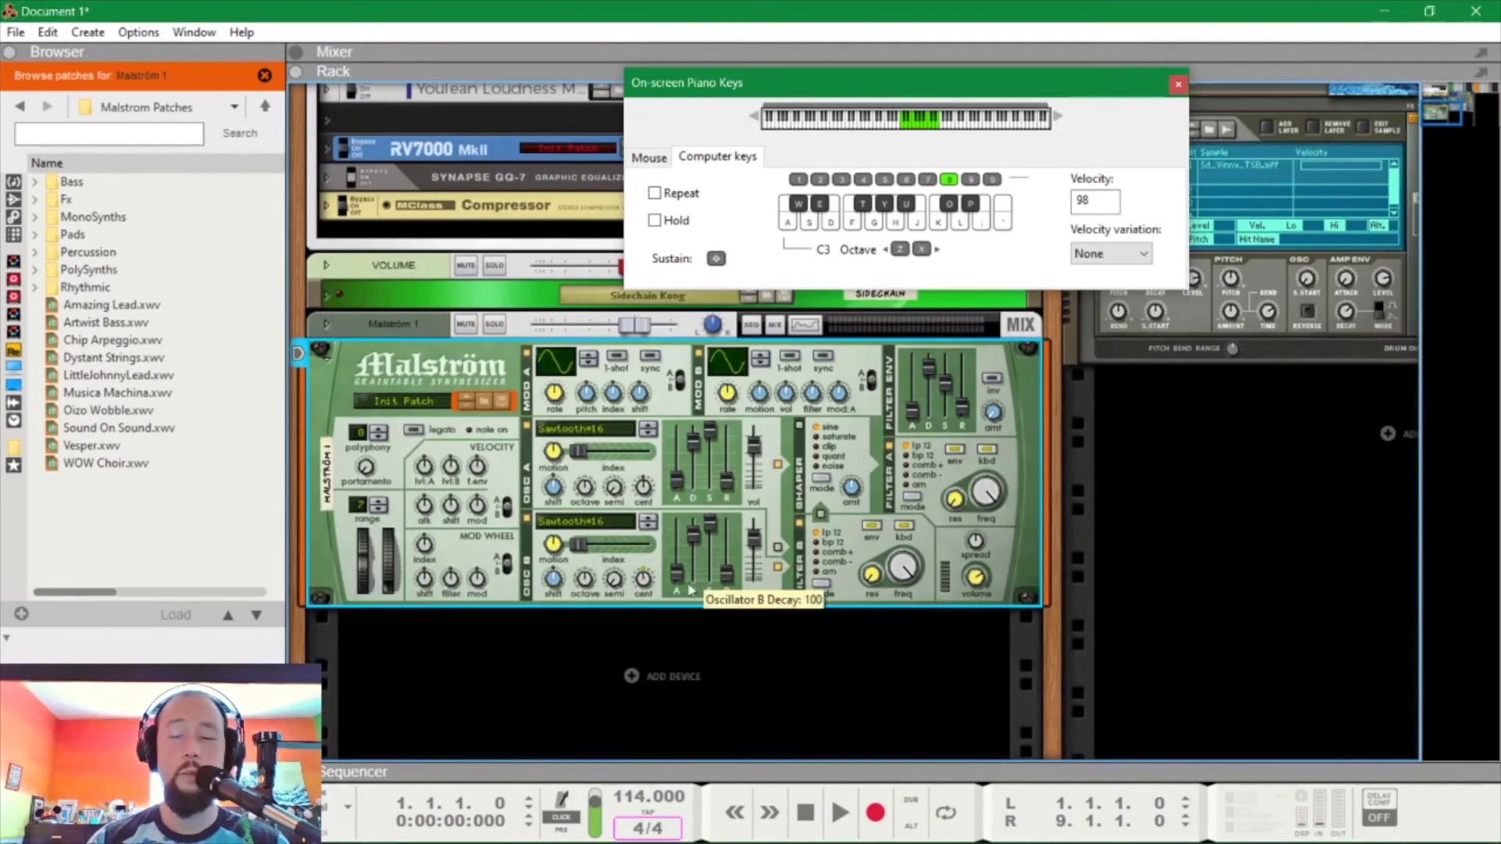
scroll(815, 614, up, 3)
Step: Monitor the master in mono via Insert FX Button 4 in the Mixer, then return to the Rack
key(F5)
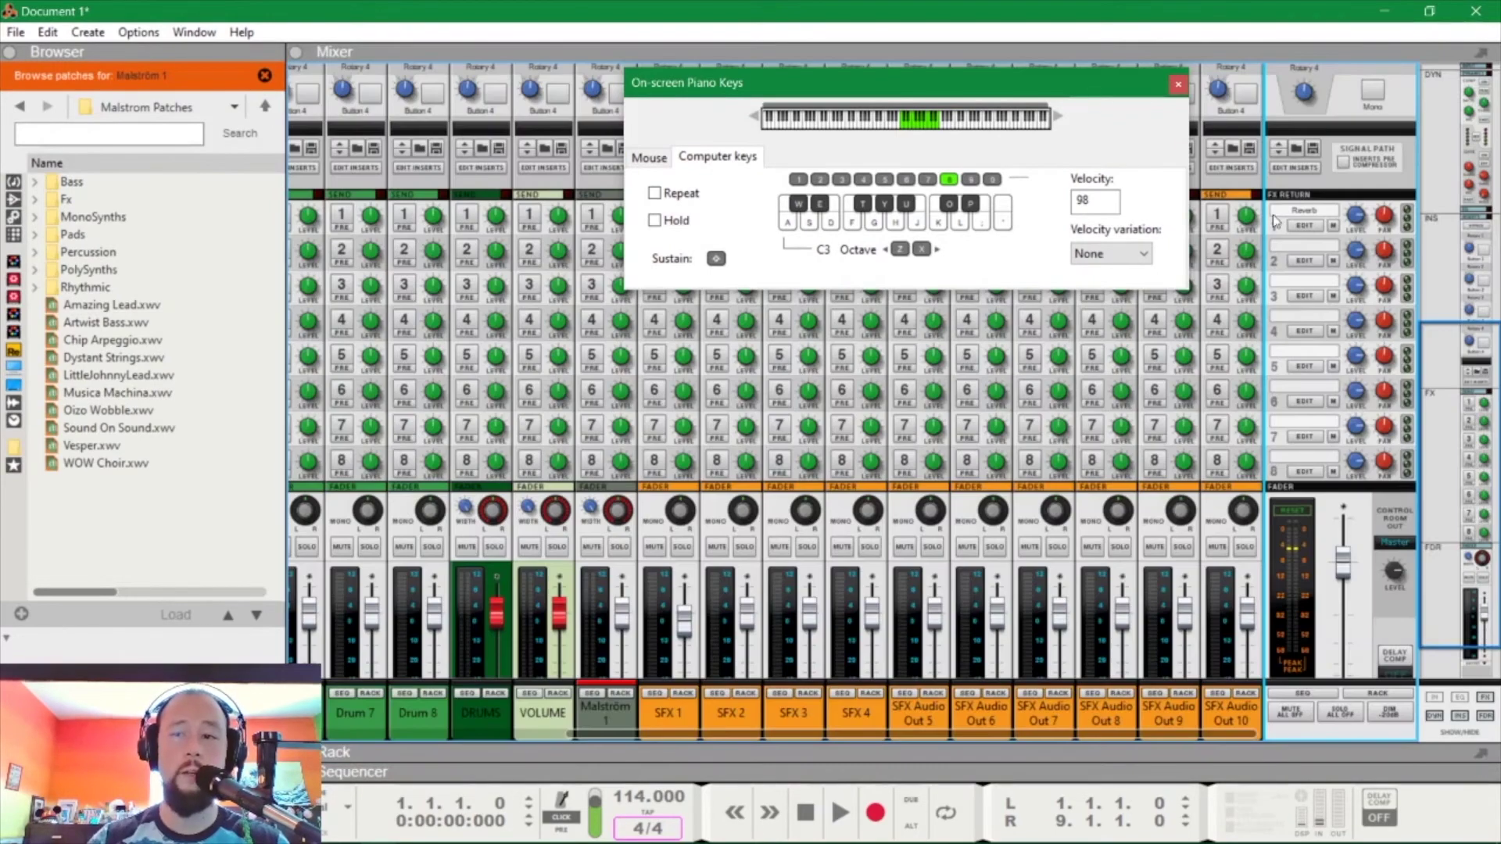
click(1373, 91)
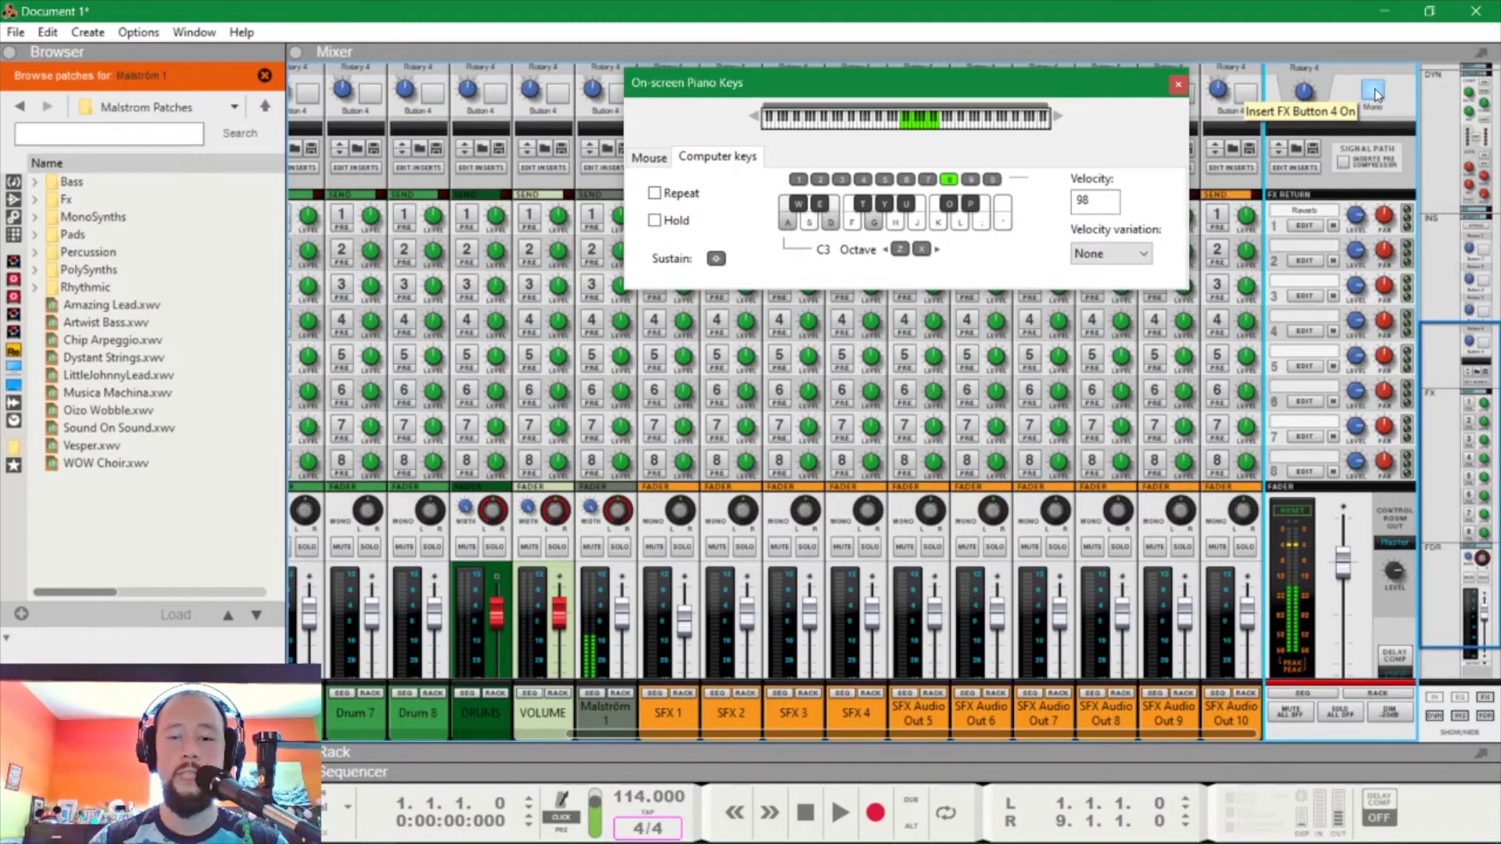
key(F6)
scroll(673, 465, down, 3)
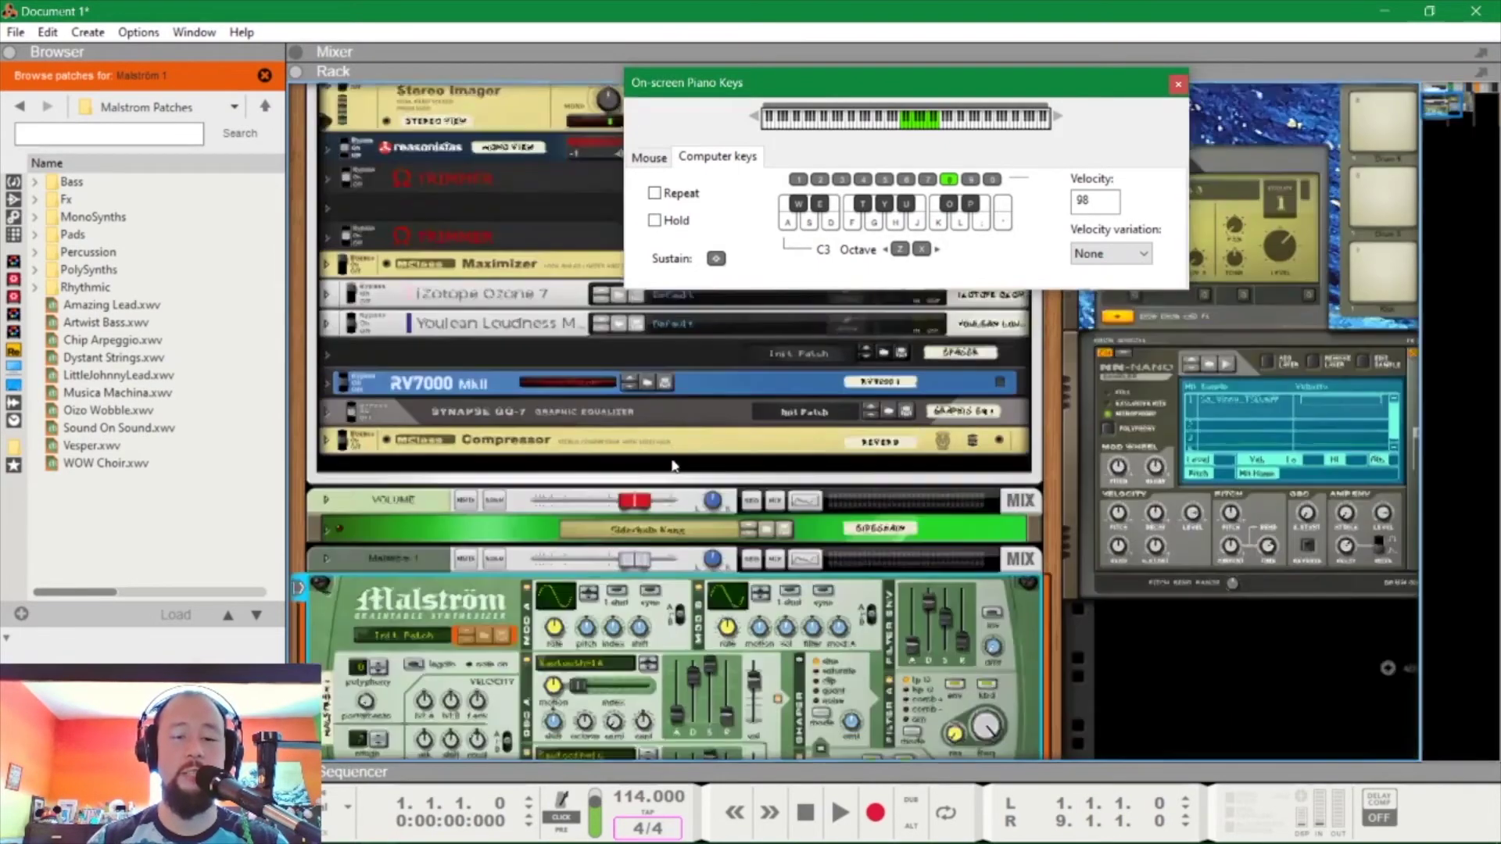
scroll(672, 465, down, 3)
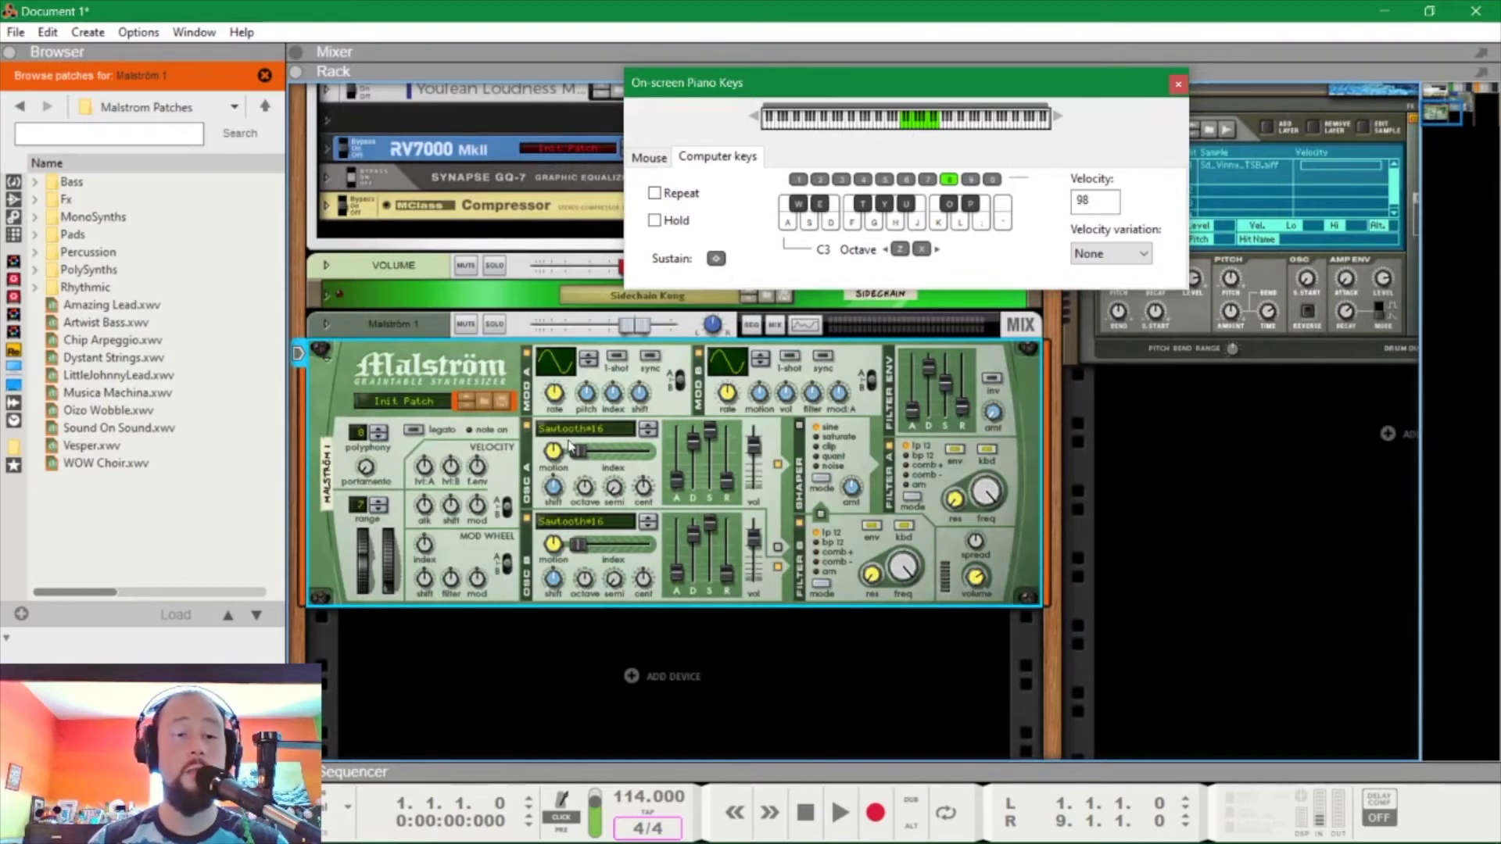
Step: Hold sustain and play a C-major chord from the Mixer view
key(Tab)
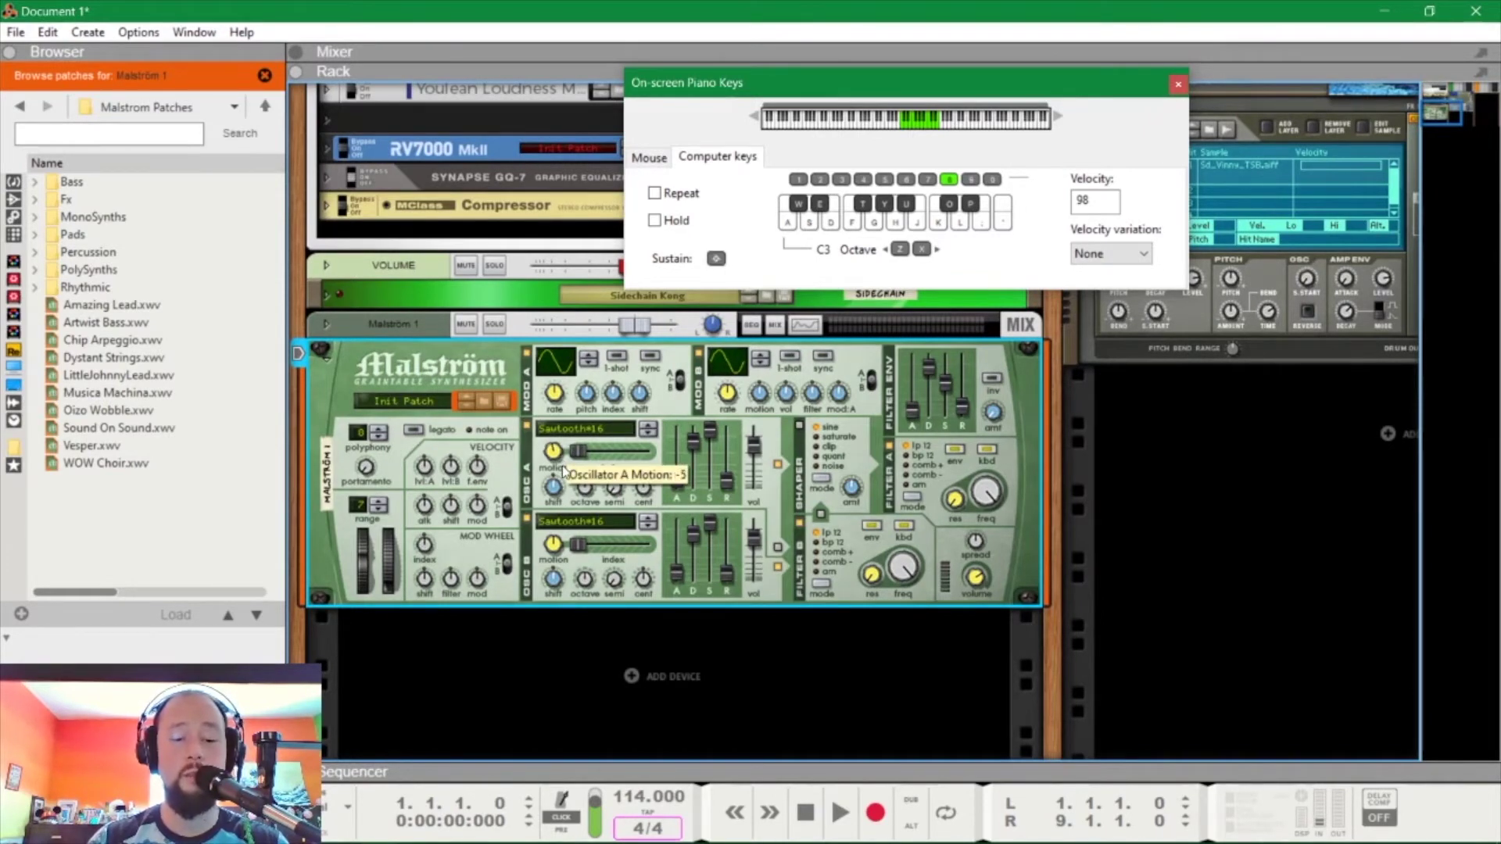
scroll(826, 556, up, 8)
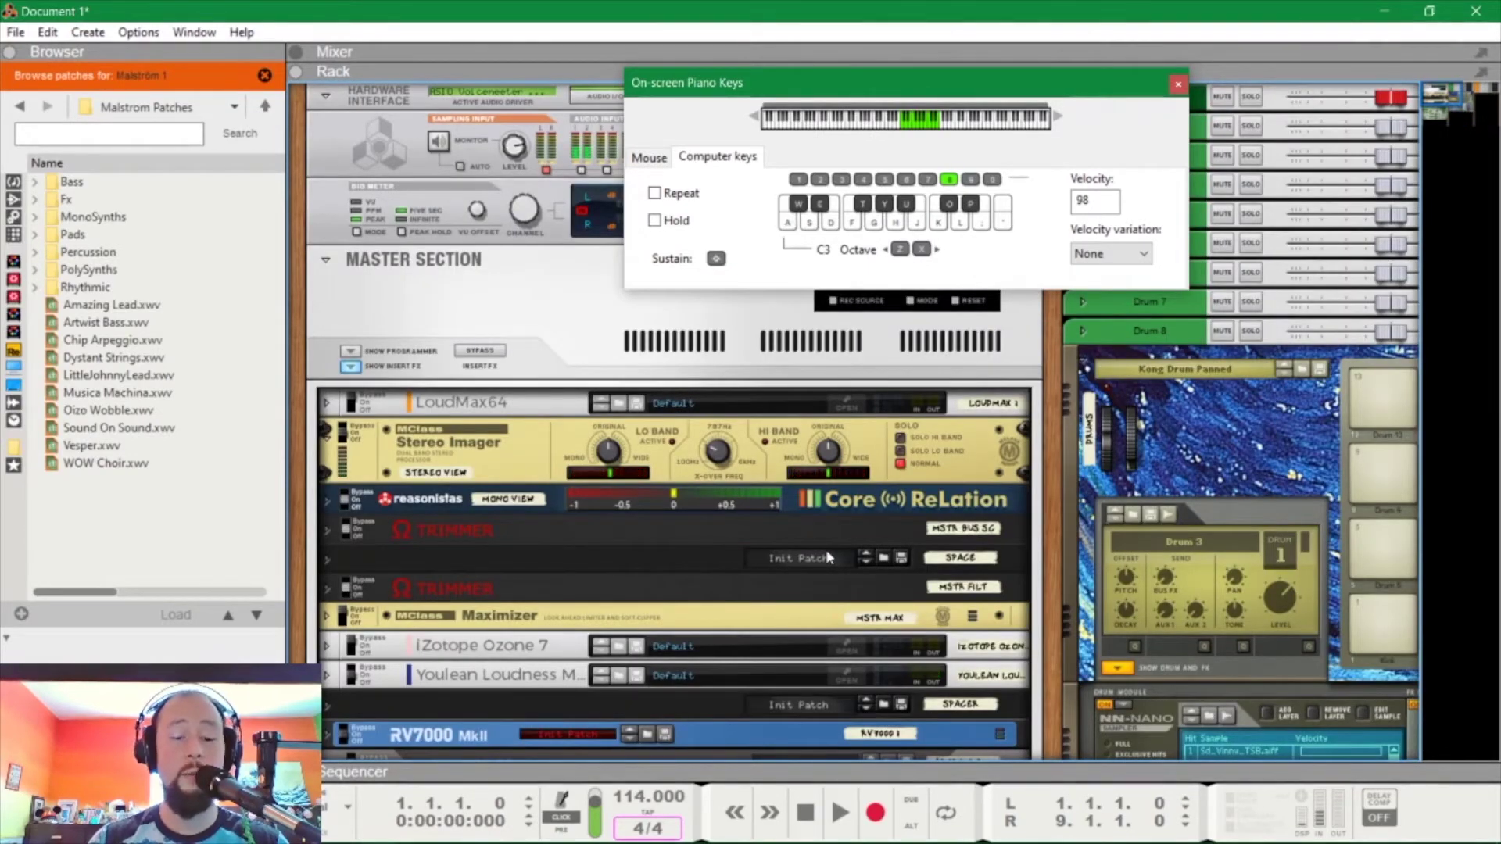
key(F5)
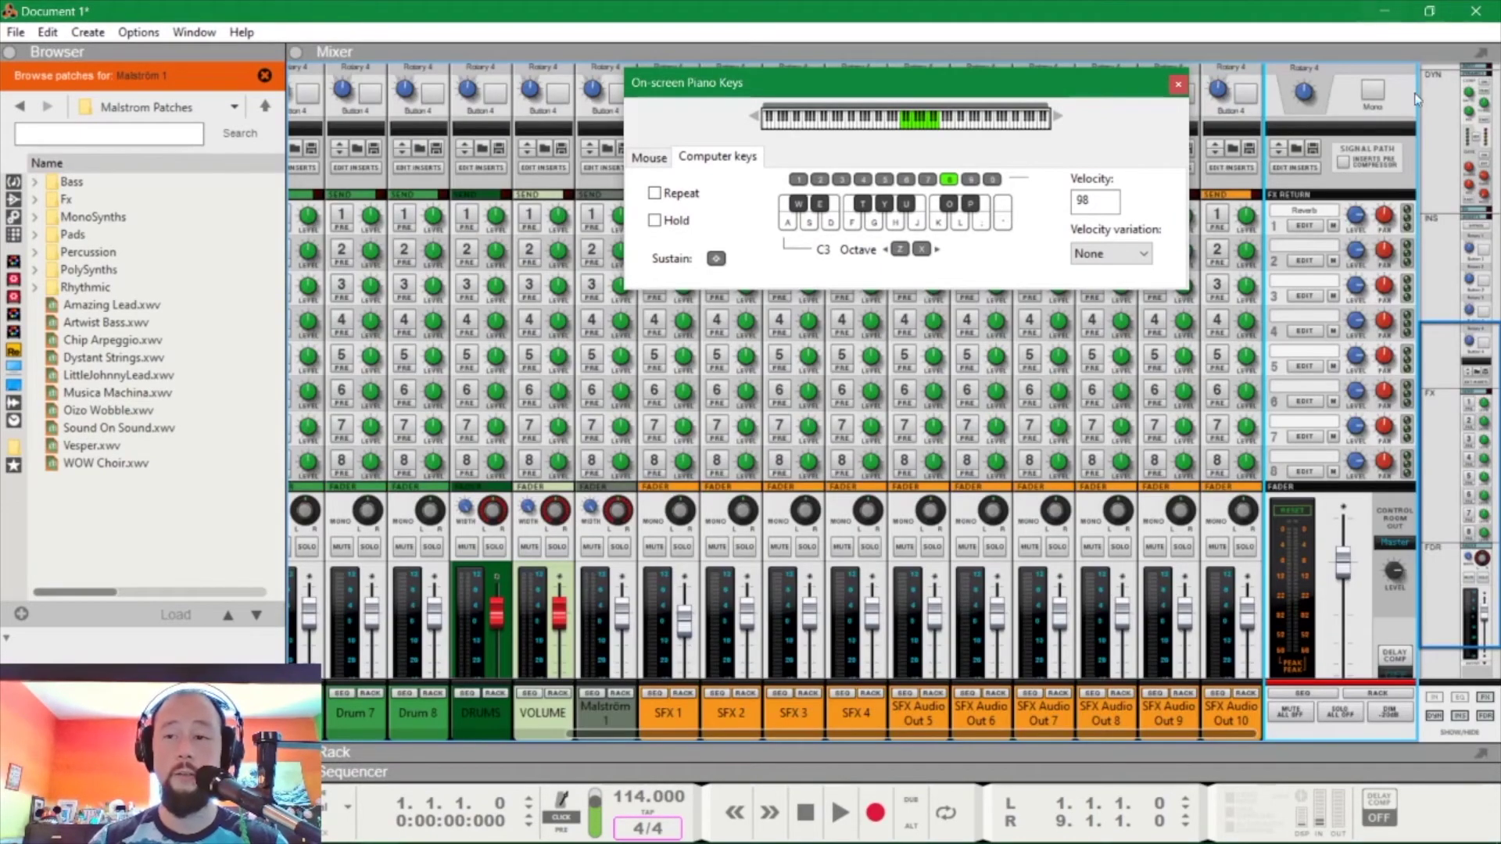
key(a)
key(d)
key(g)
Step: Toggle the master Mono check on and back off, then switch between Rack and Mixer
click(1375, 89)
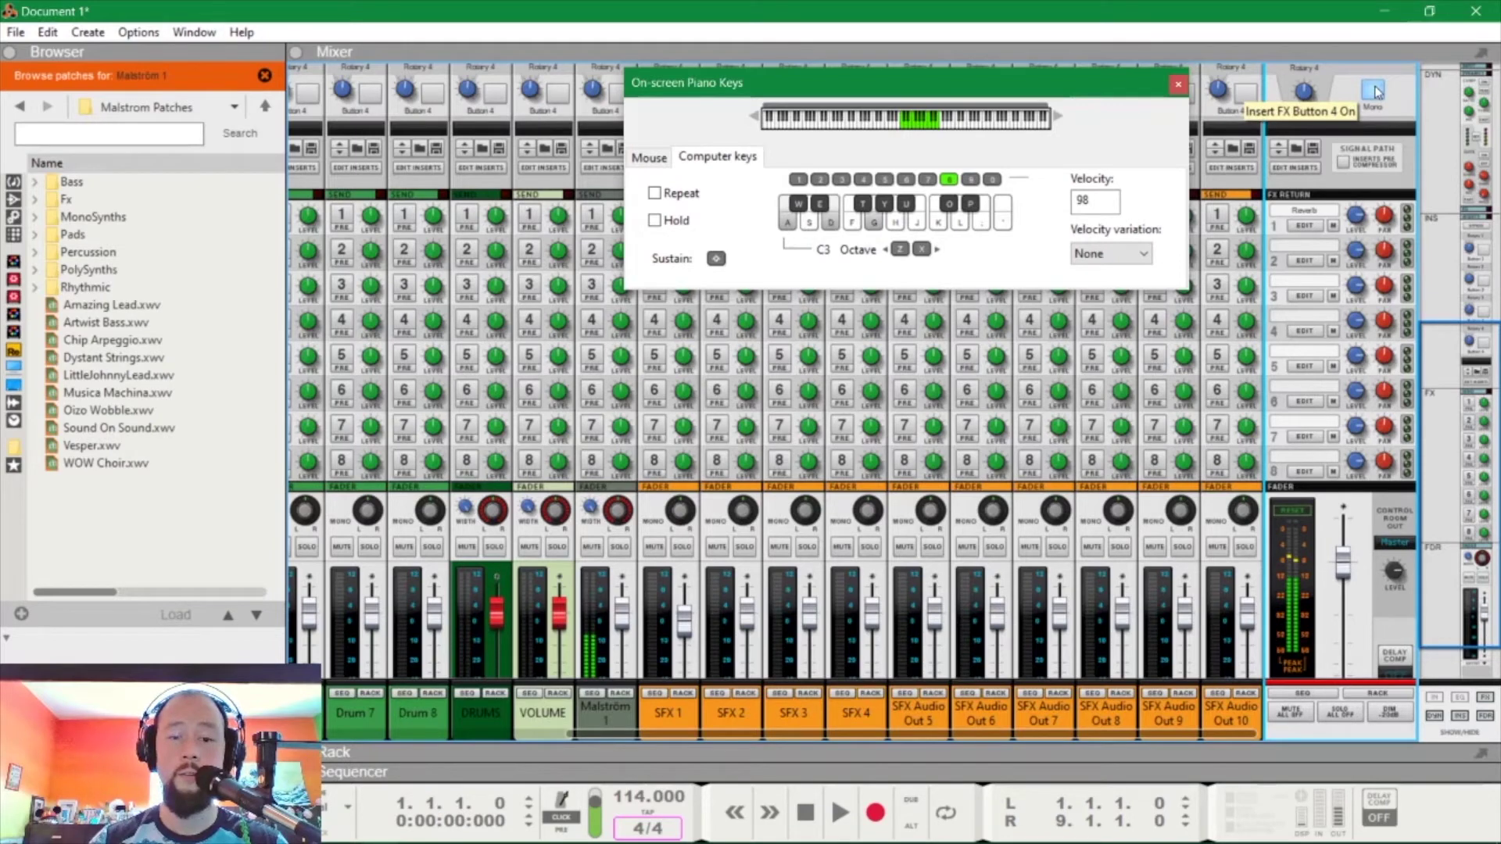
click(1380, 88)
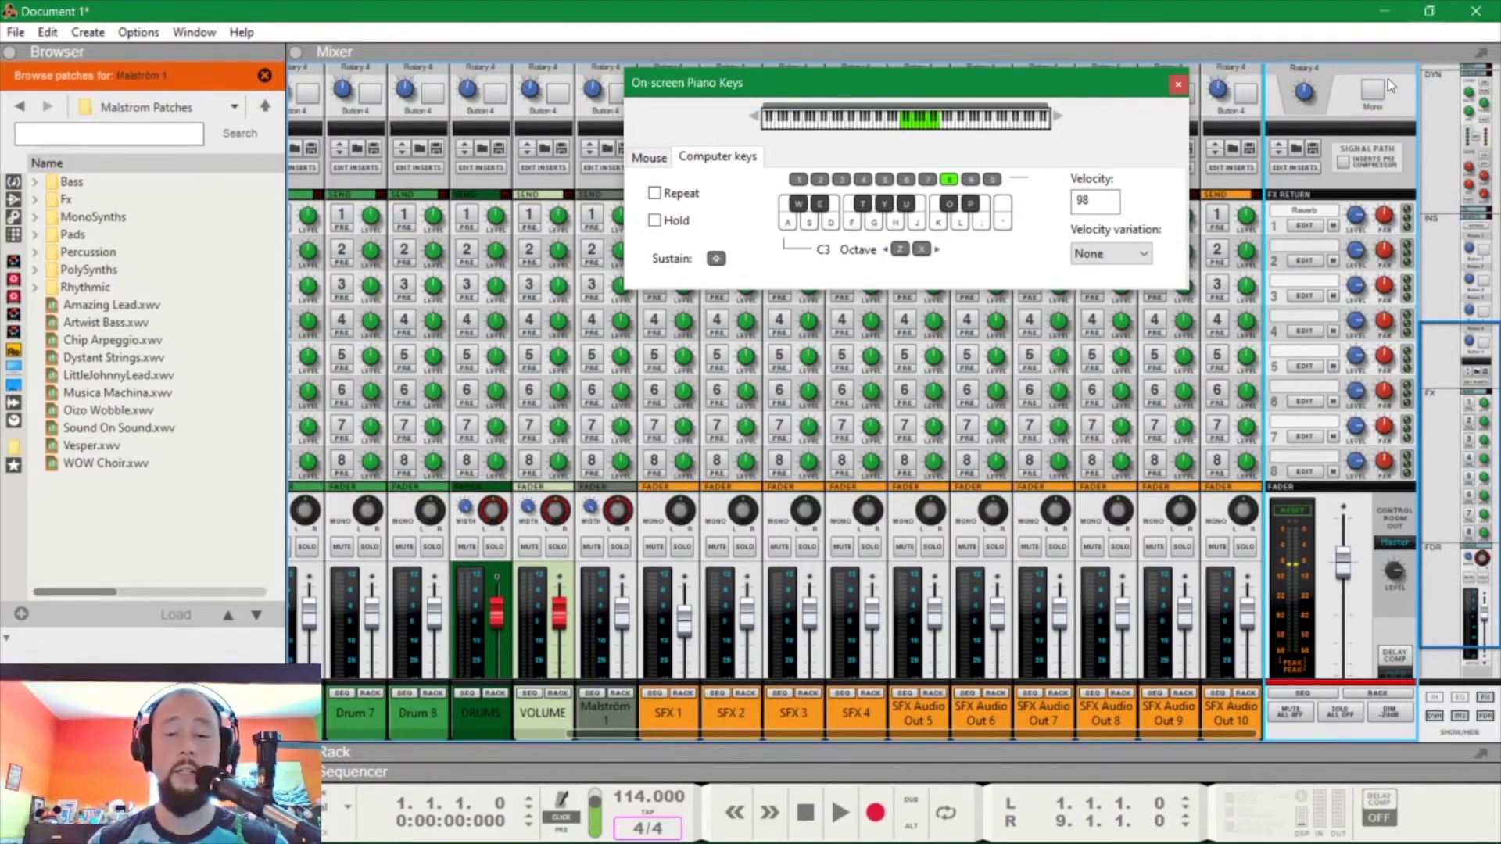
key(F6)
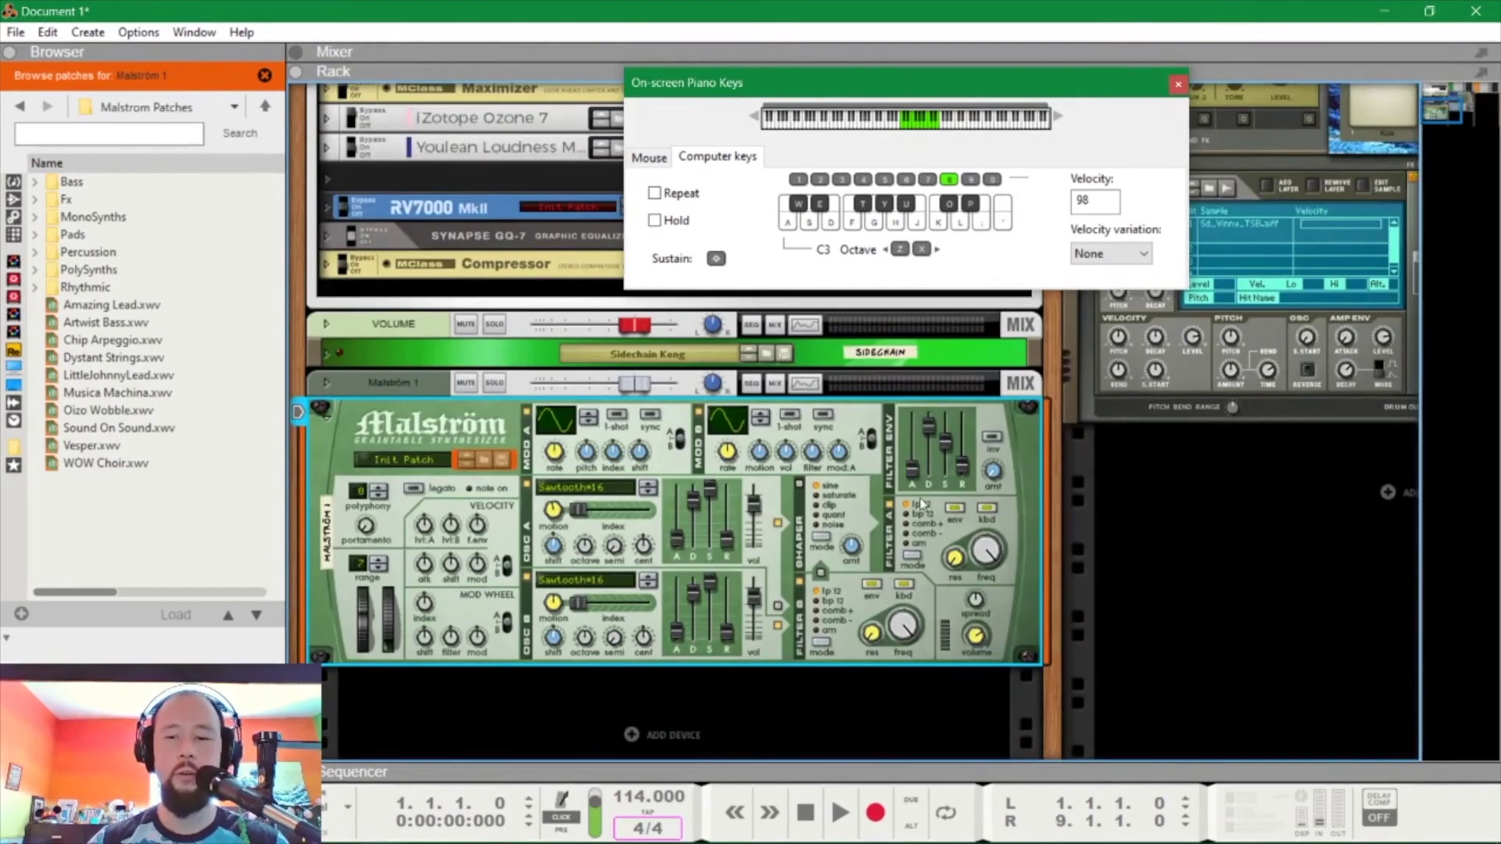
key(Tab)
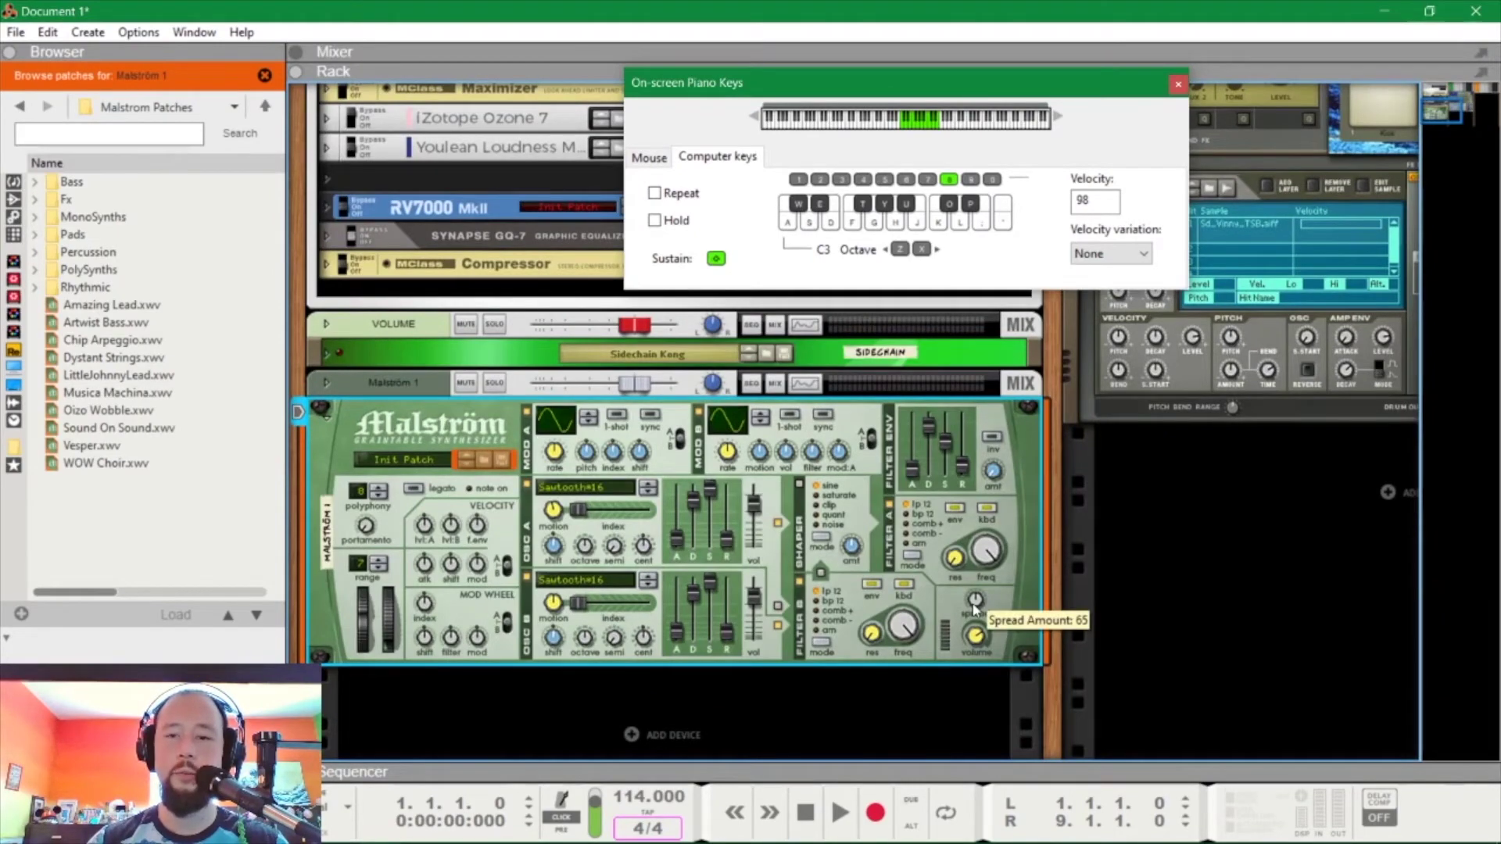
key(F5)
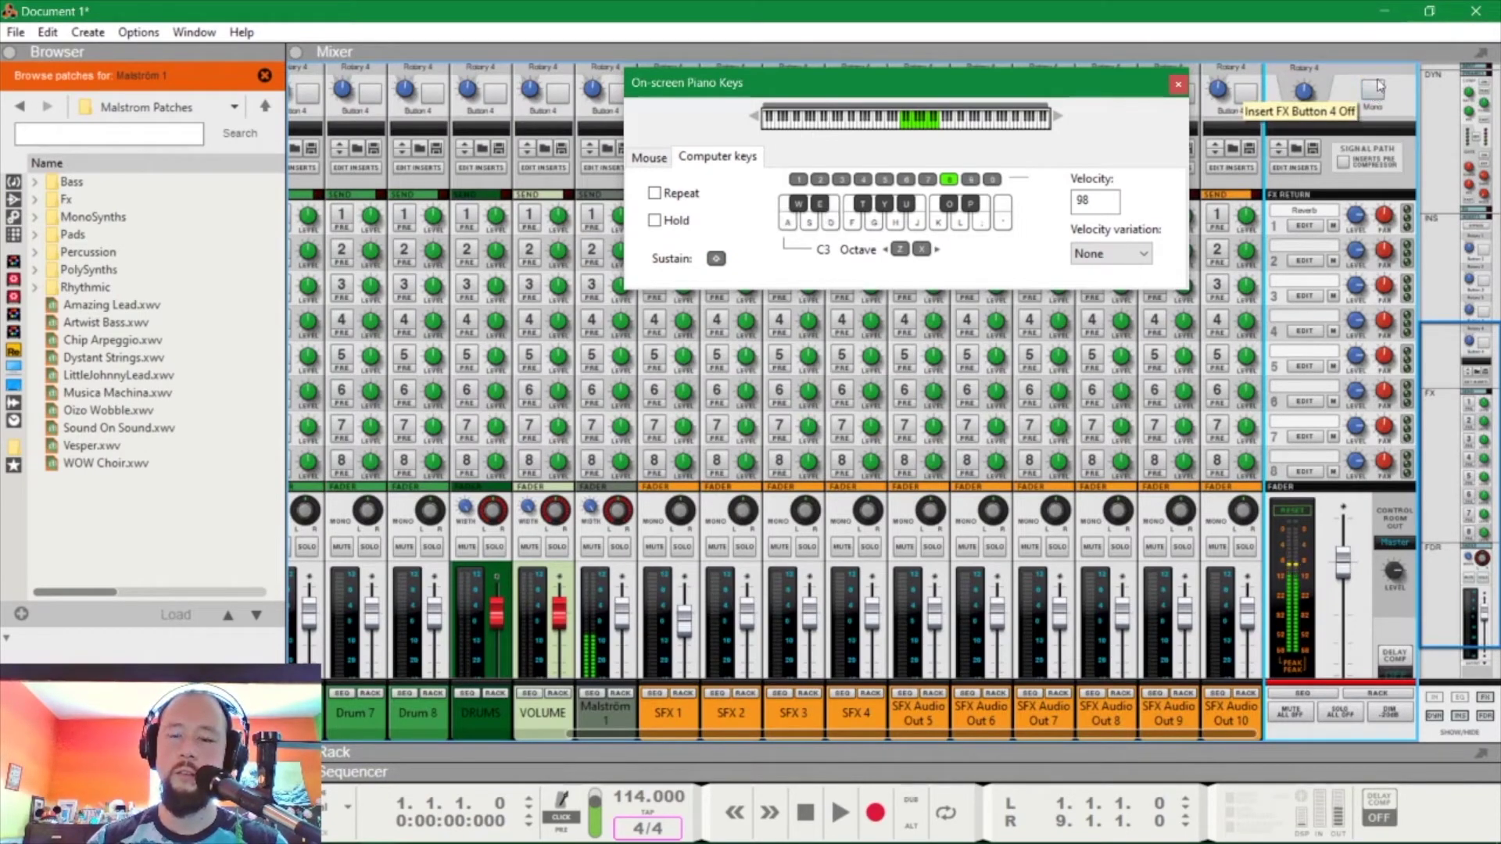
key(F6)
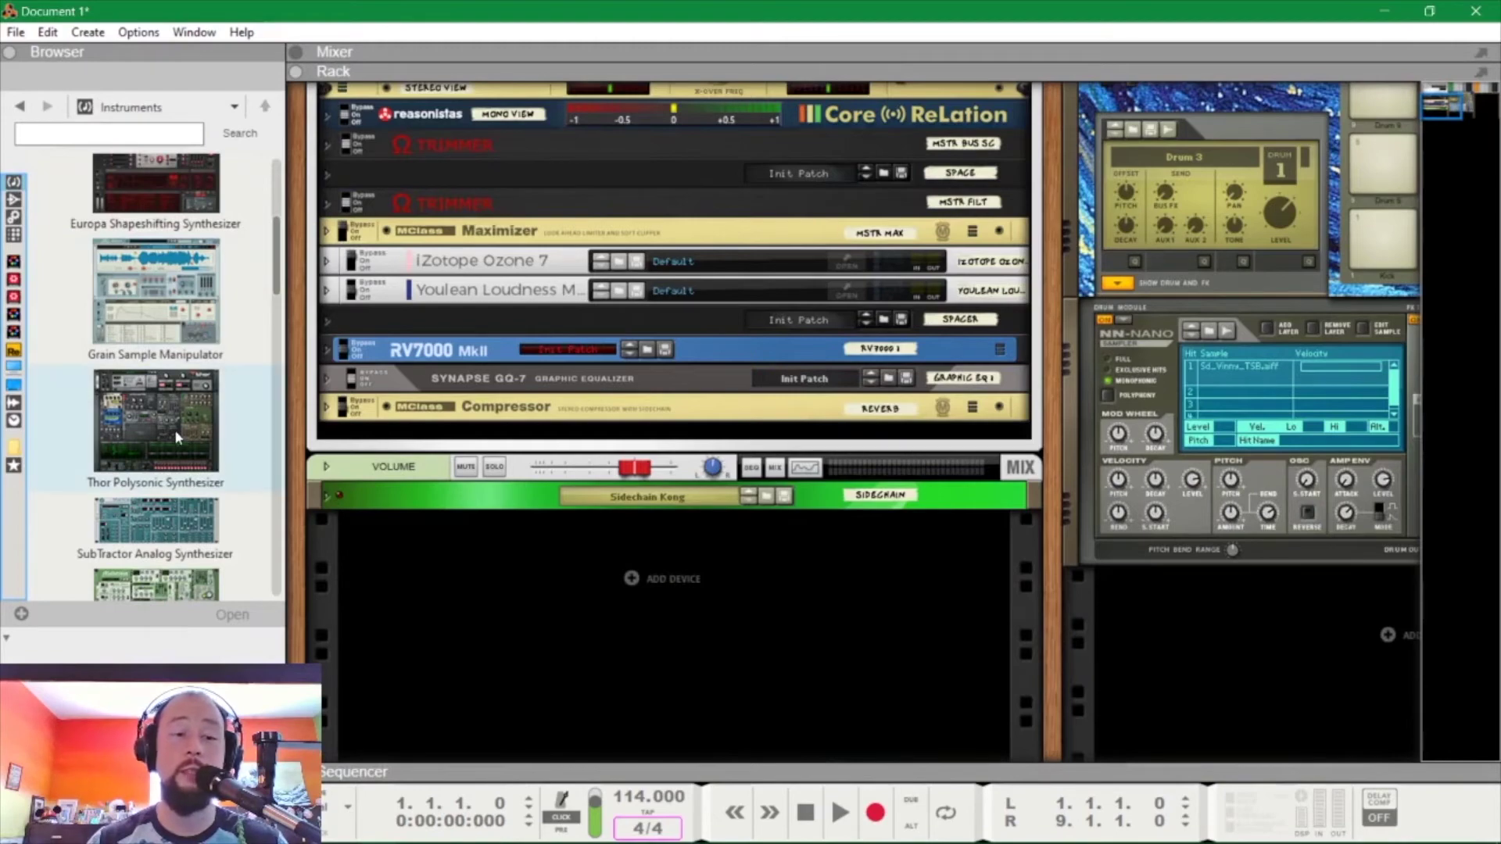
Step: Drop a Thor Polysonic Synthesizer into the empty rack space and unfold its programmer panel
drag(154, 424, 489, 631)
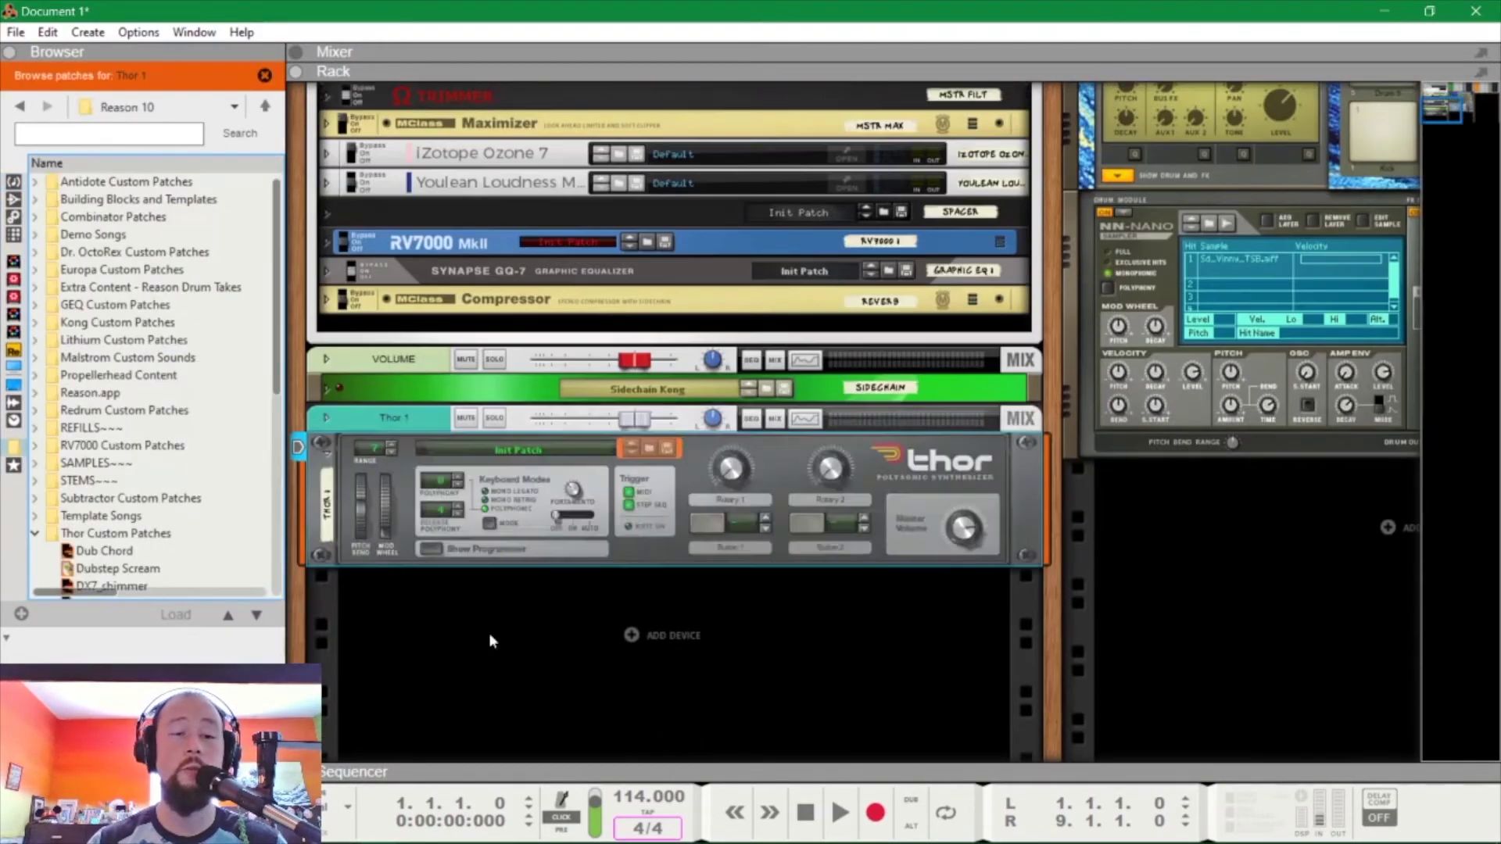
click(431, 549)
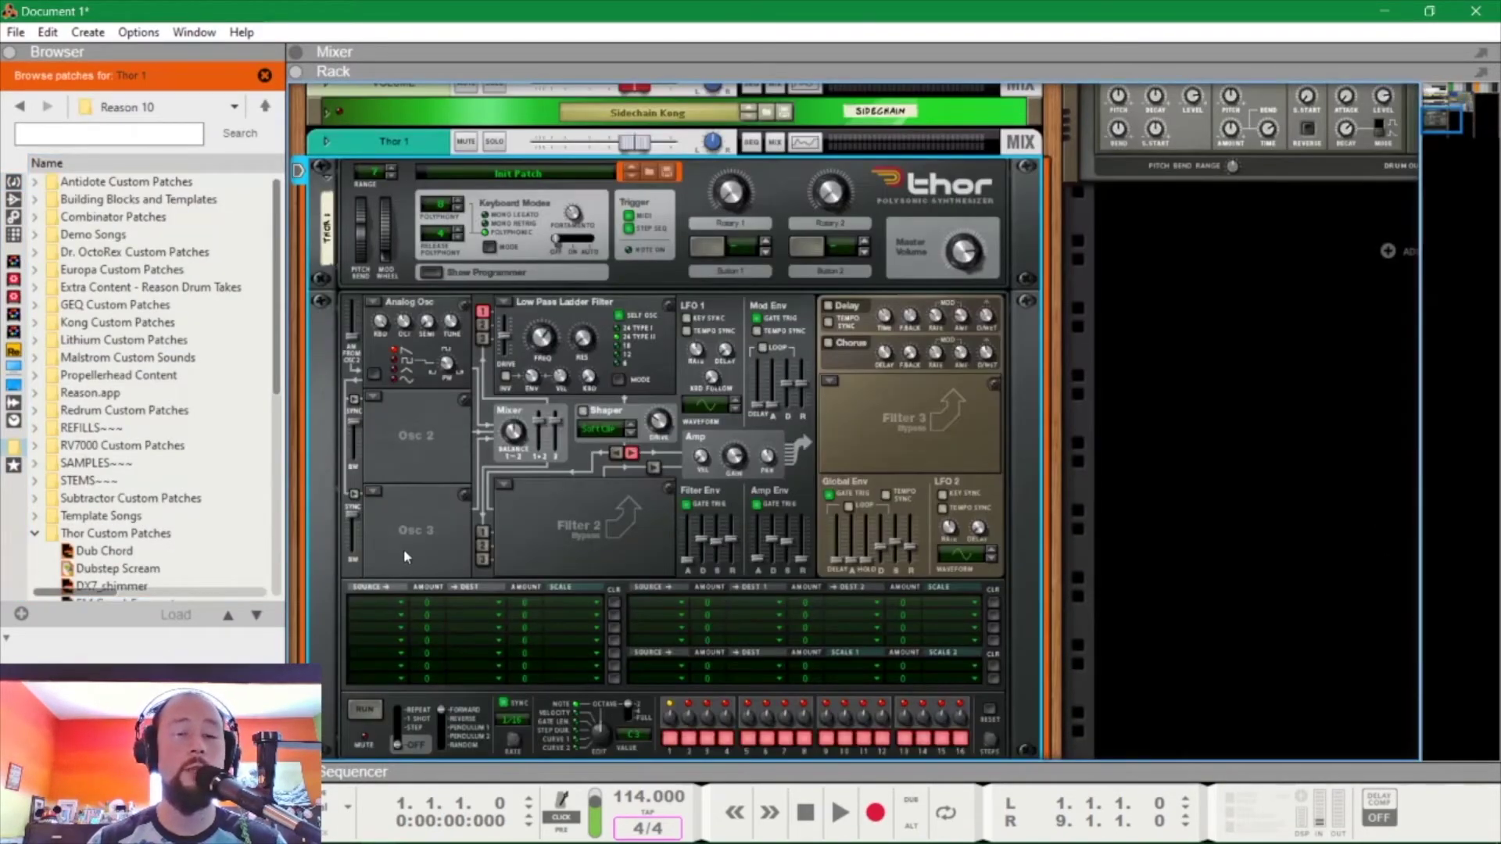
scroll(676, 375, up, 3)
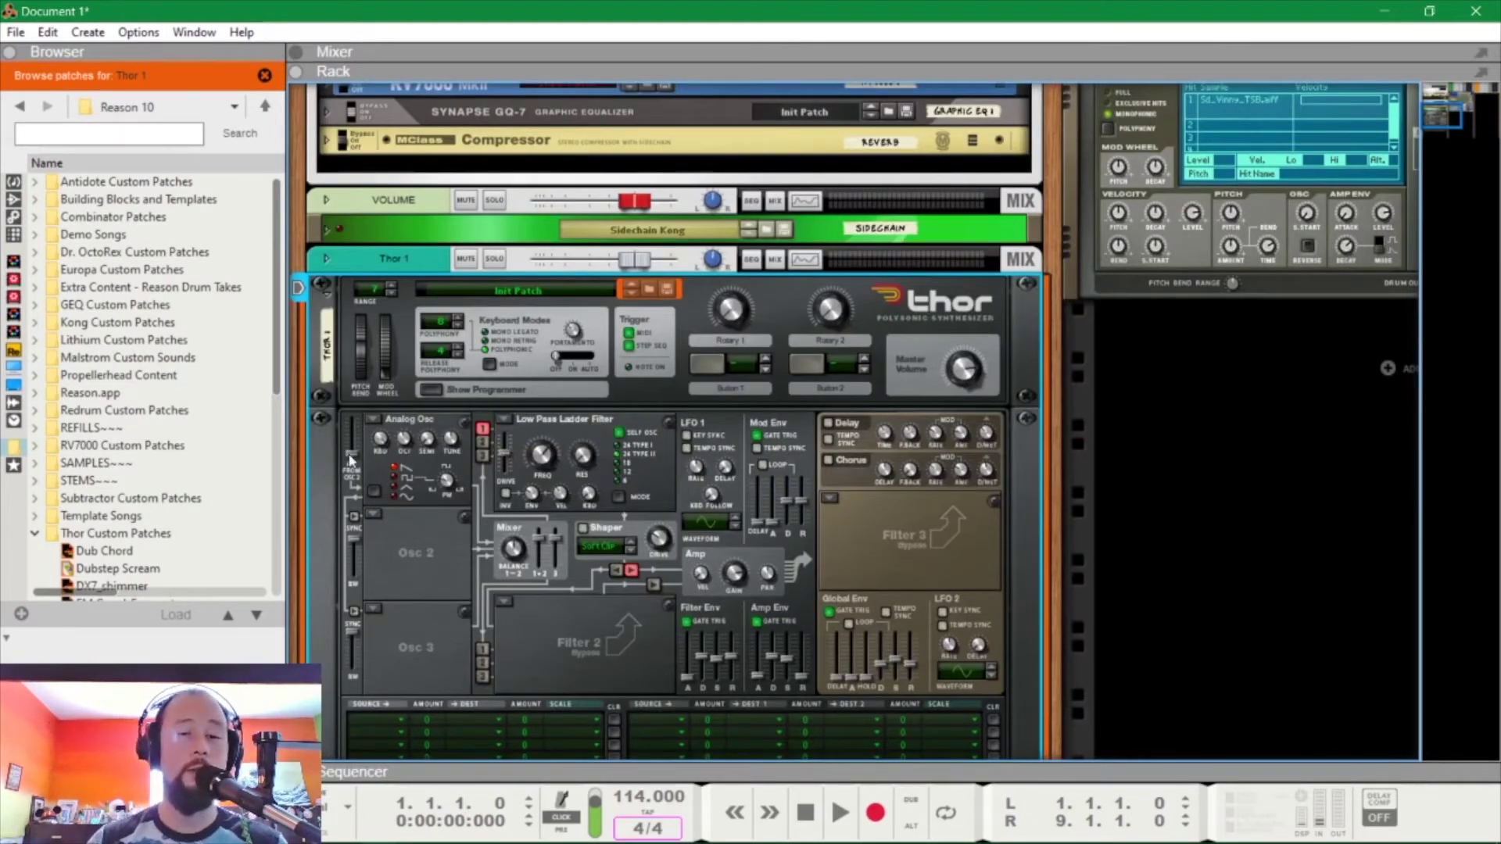
scroll(559, 512, down, 3)
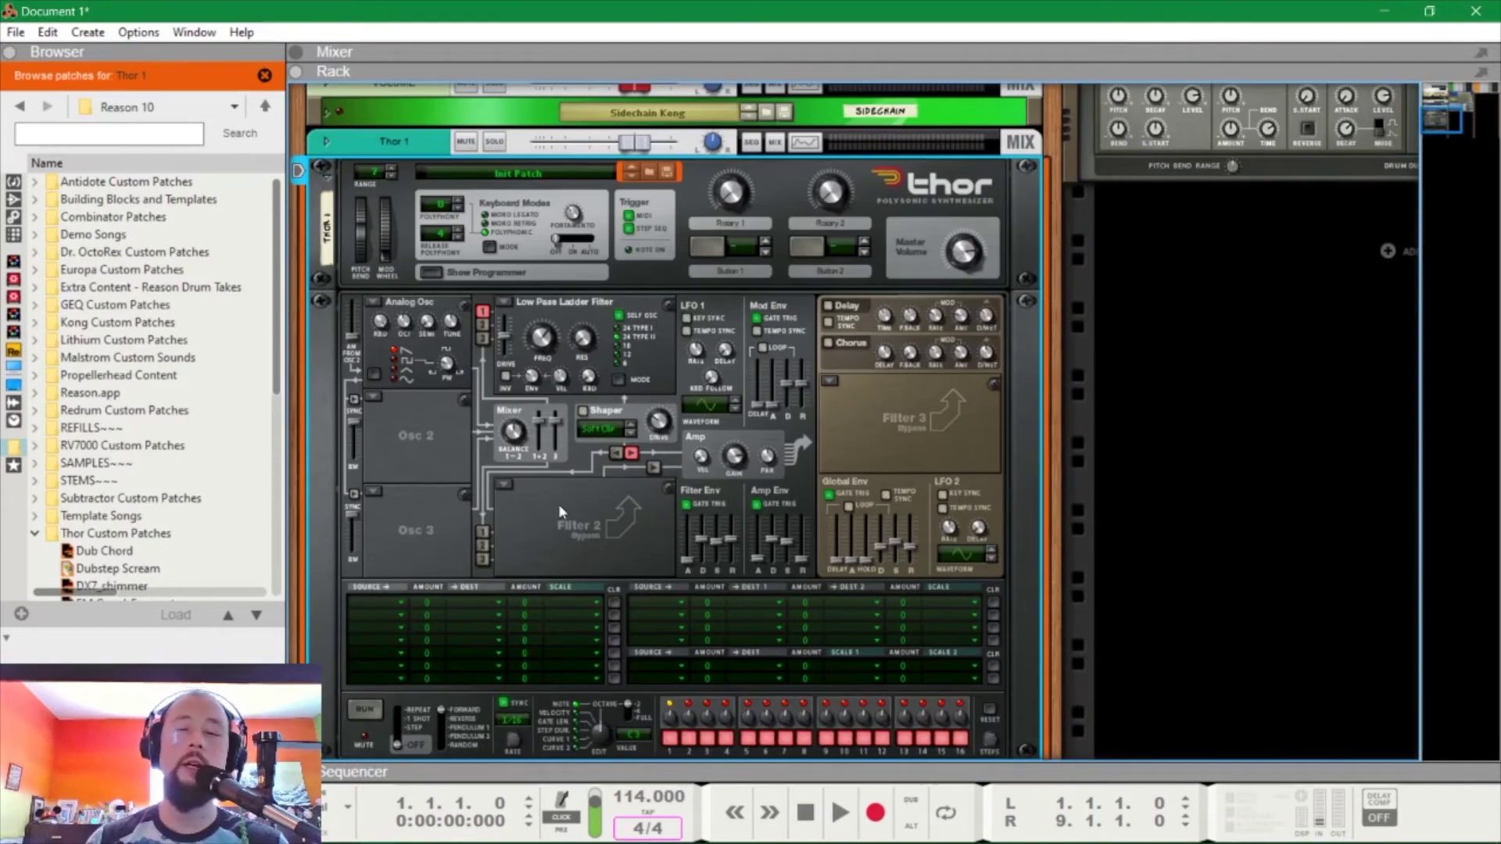
key(Tab)
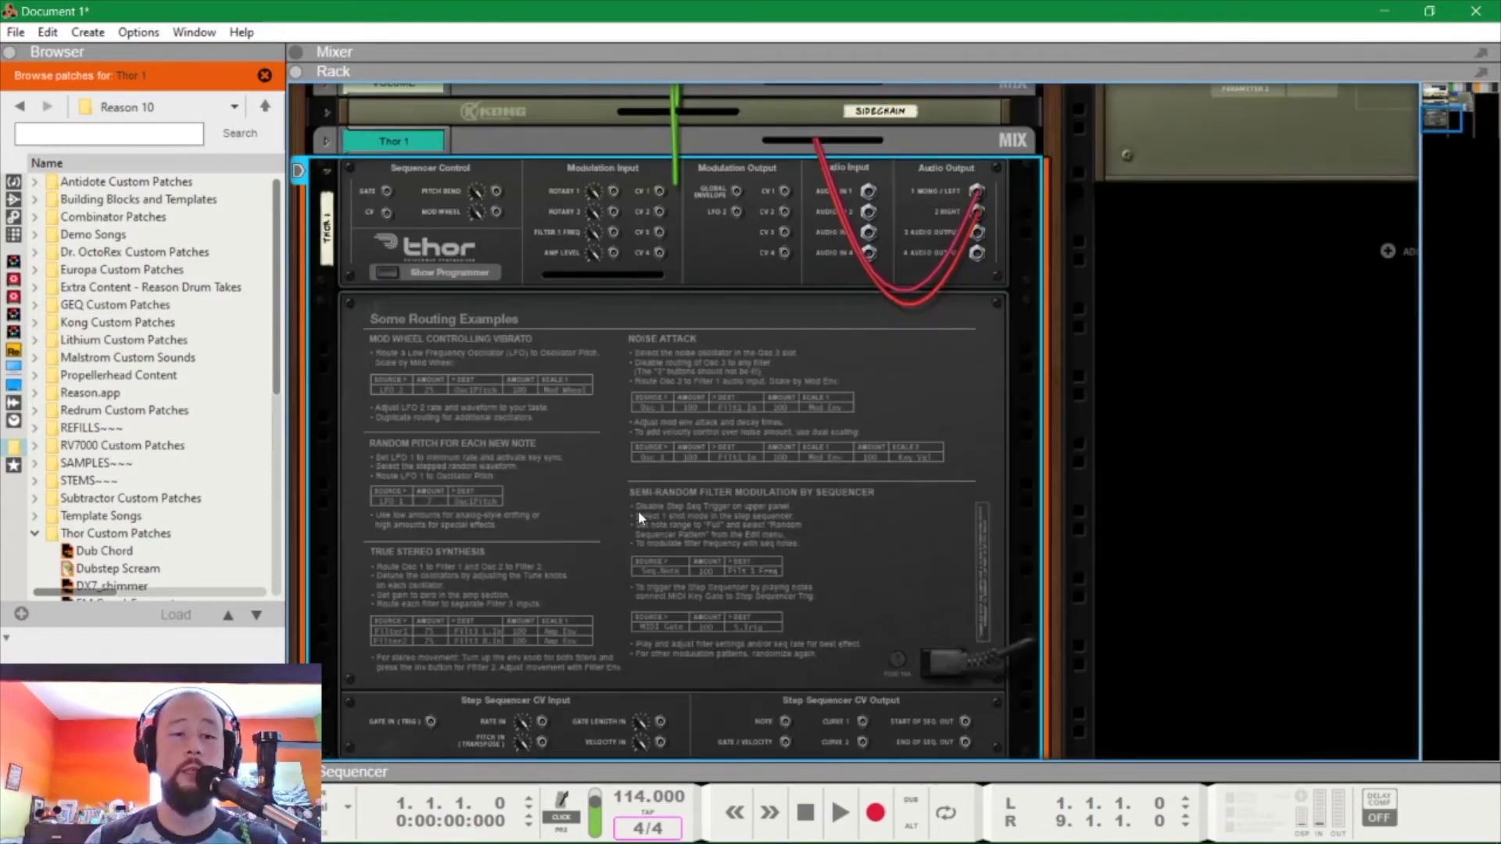
scroll(638, 509, down, 4)
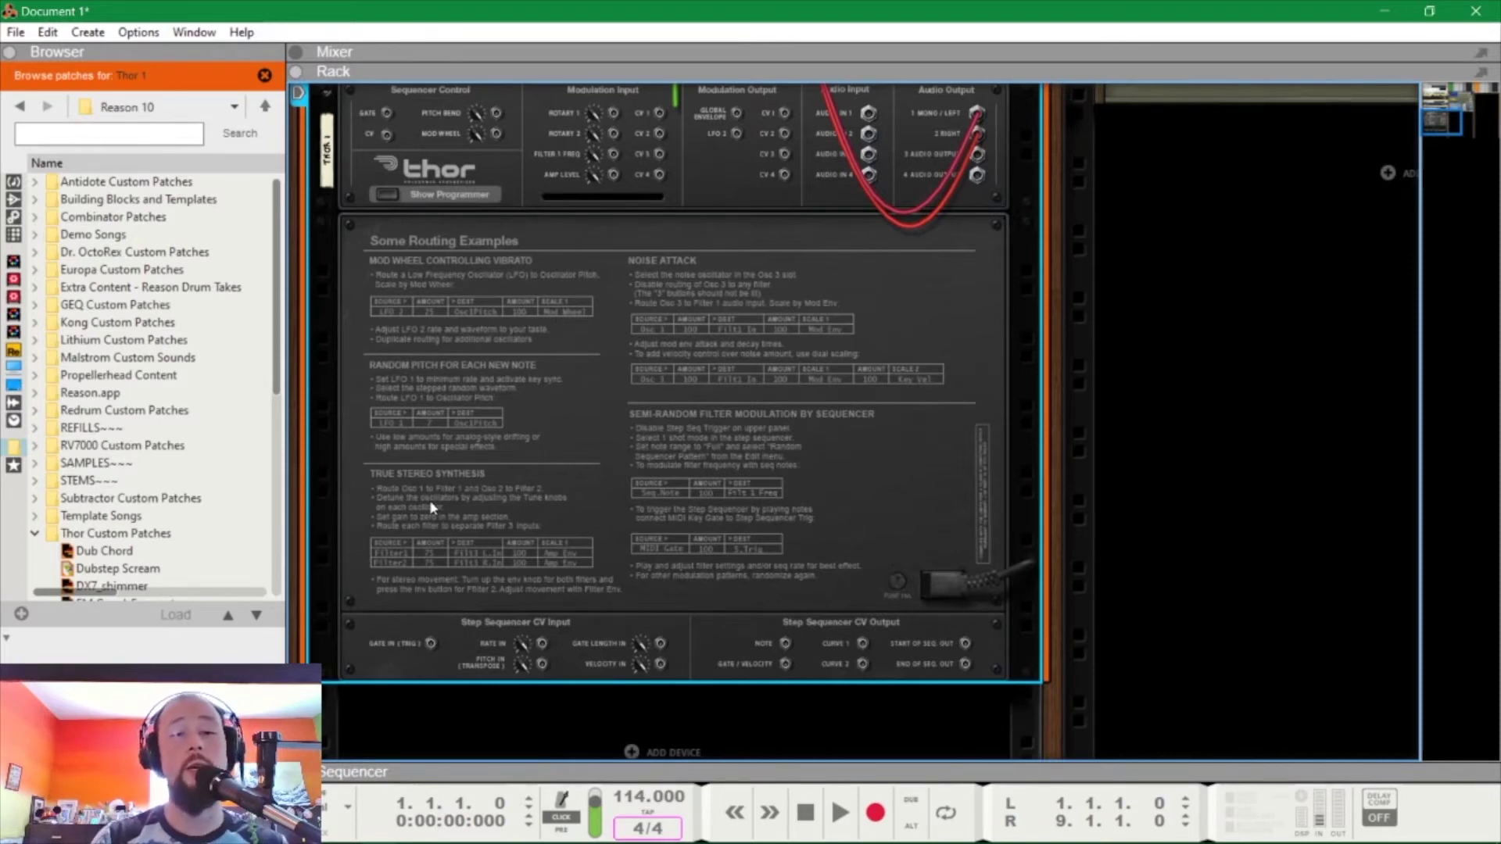
key(Tab)
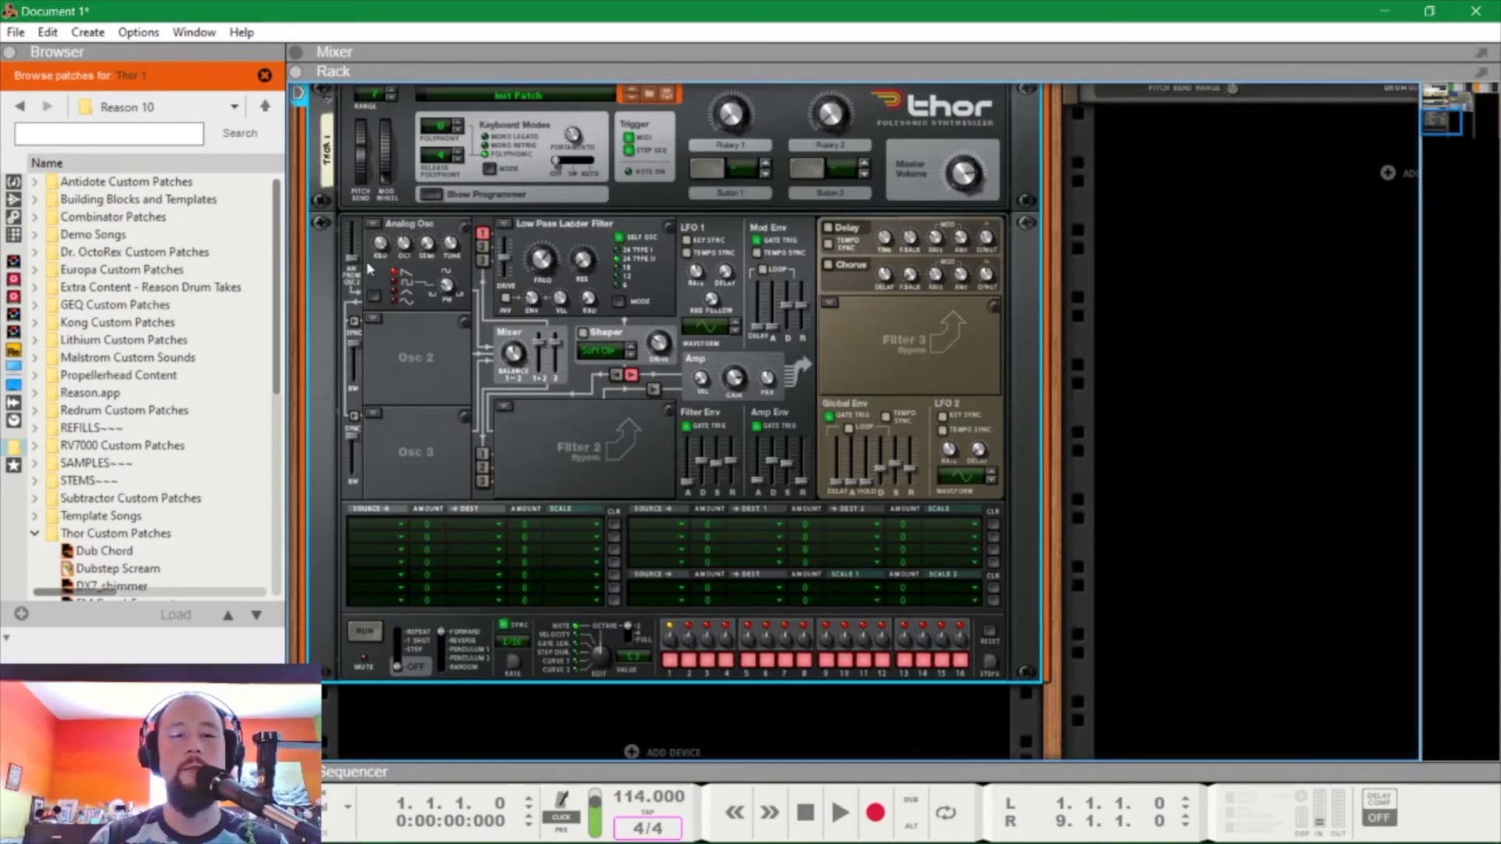
Step: Set both Osc 1 and Osc 2 to Multi Oscillator
click(455, 357)
click(414, 443)
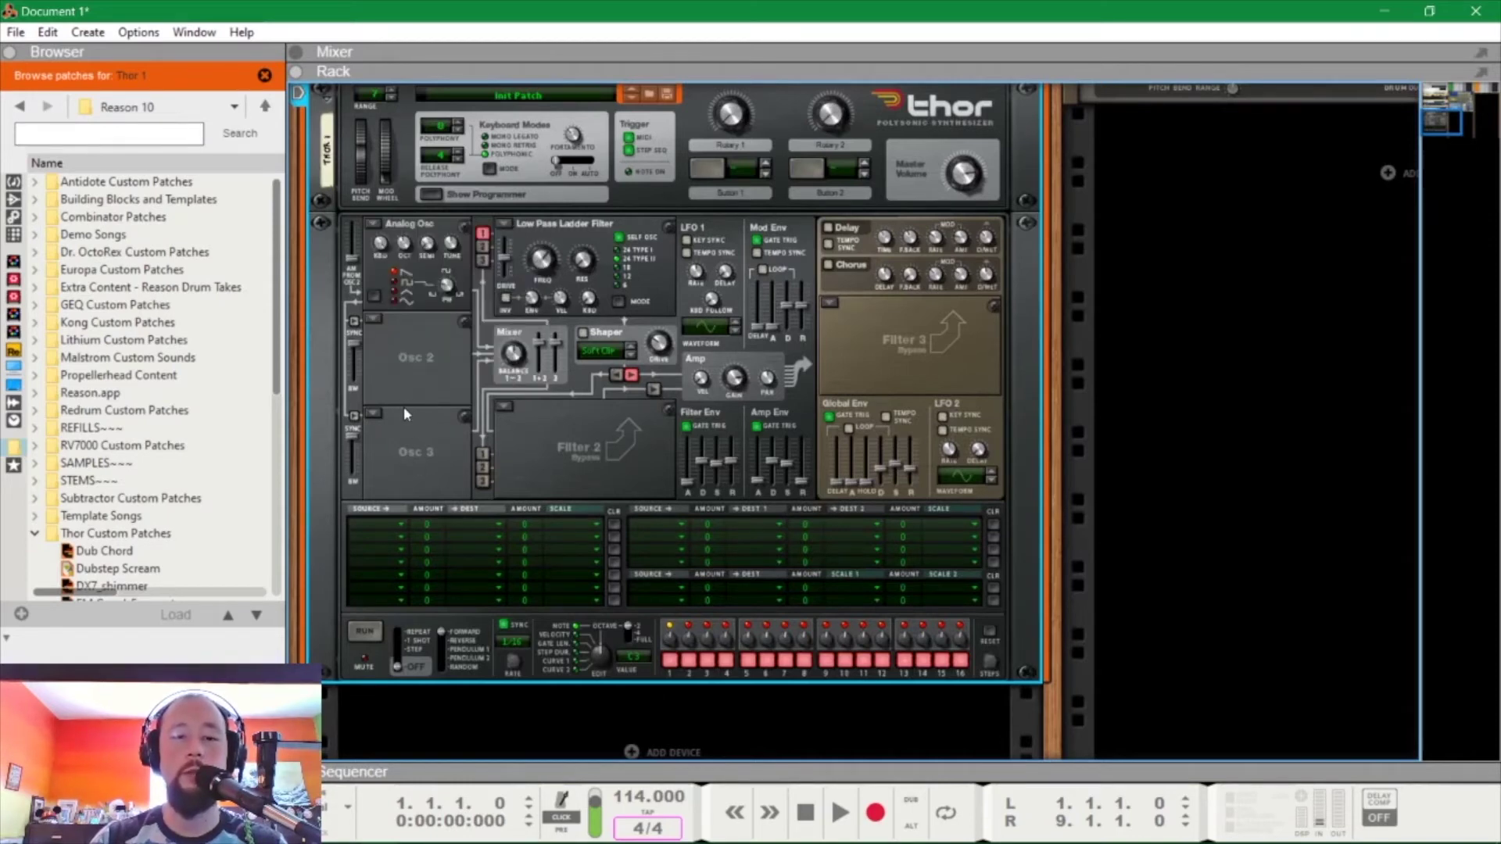
click(381, 225)
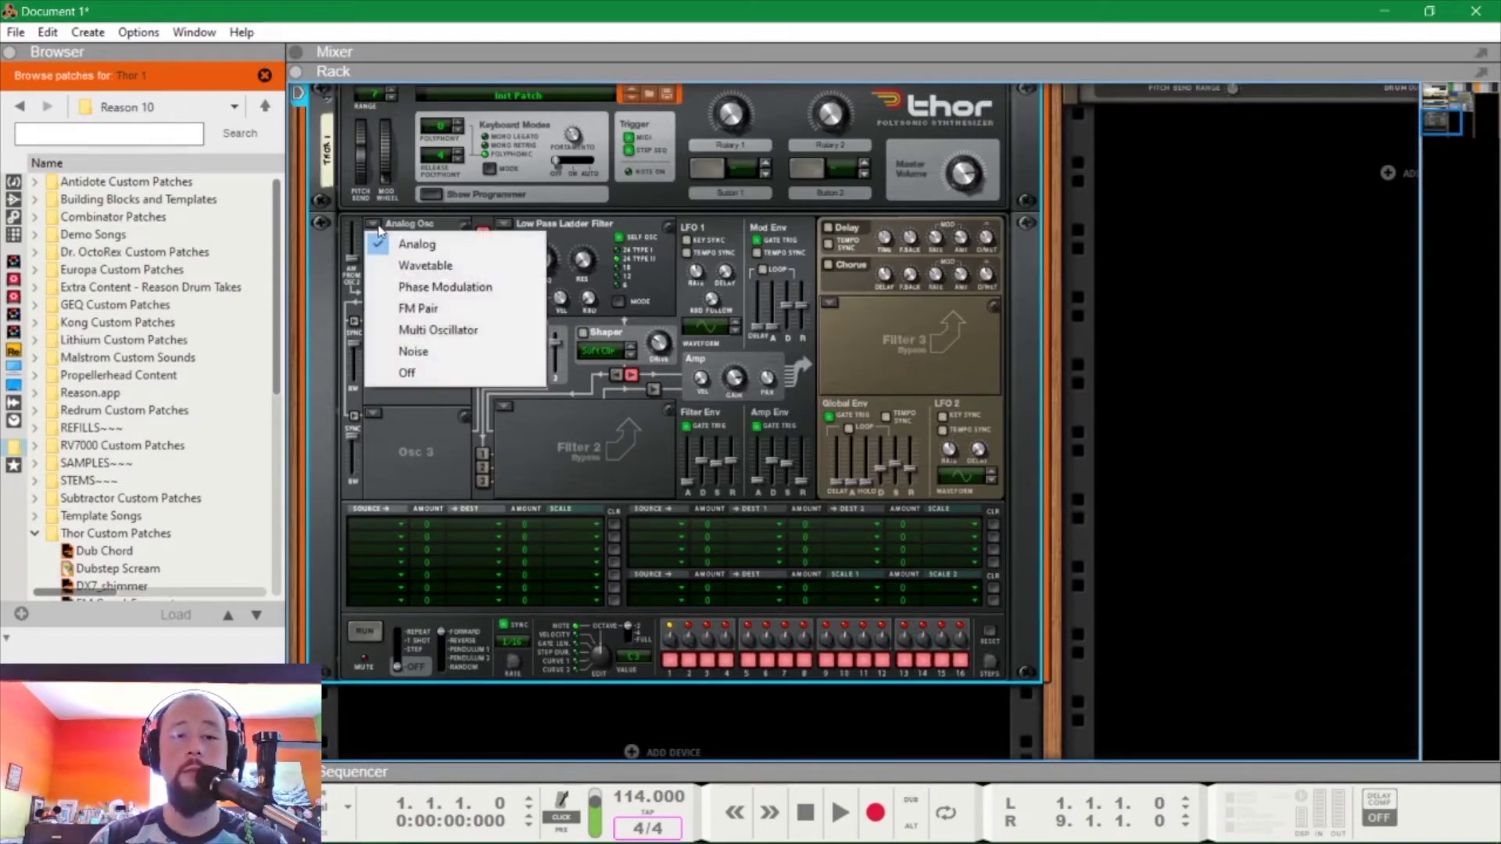
click(459, 333)
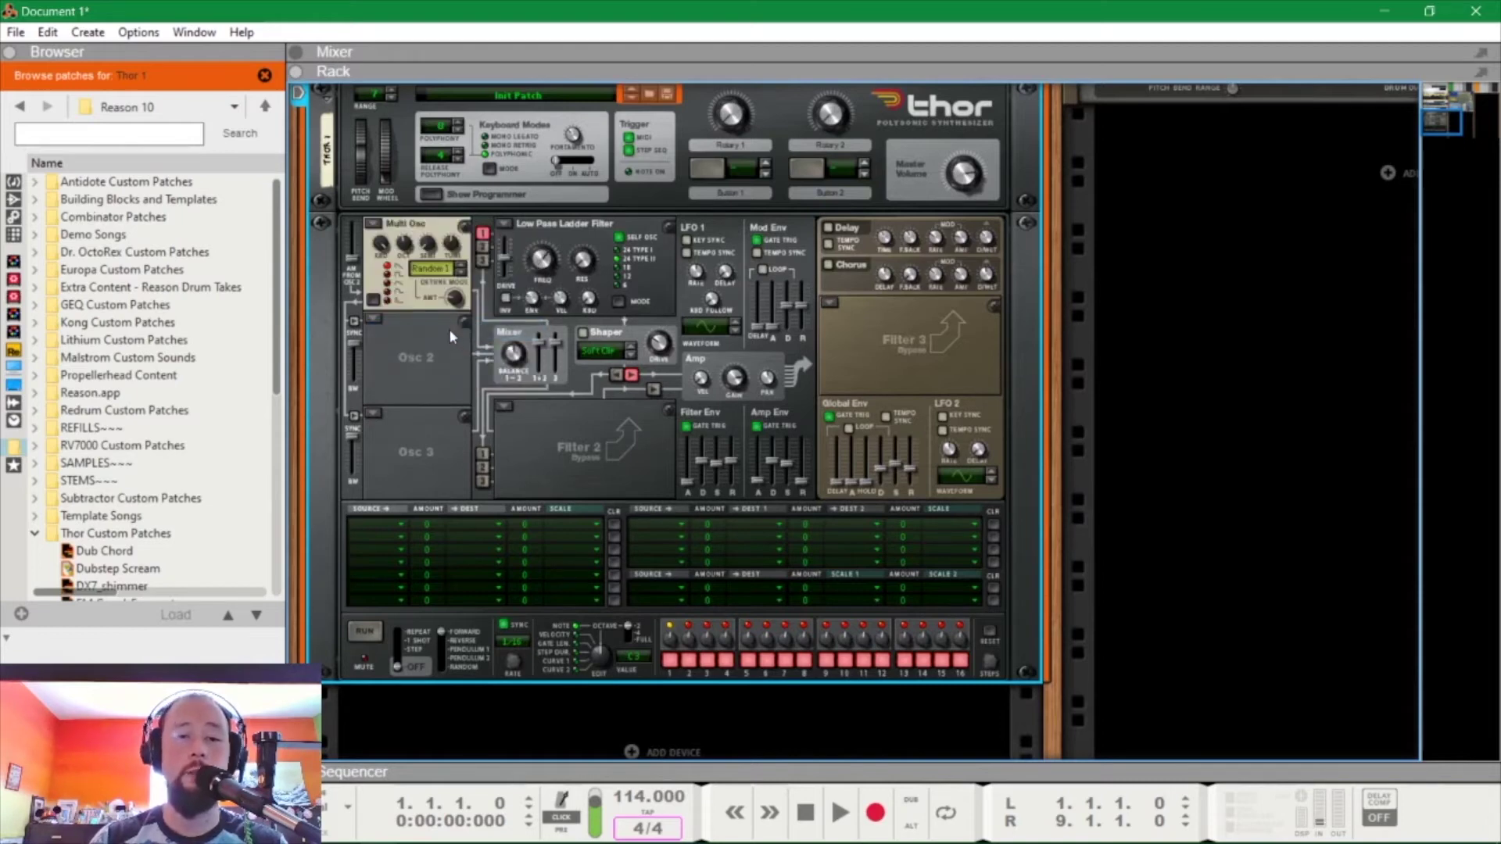
click(382, 370)
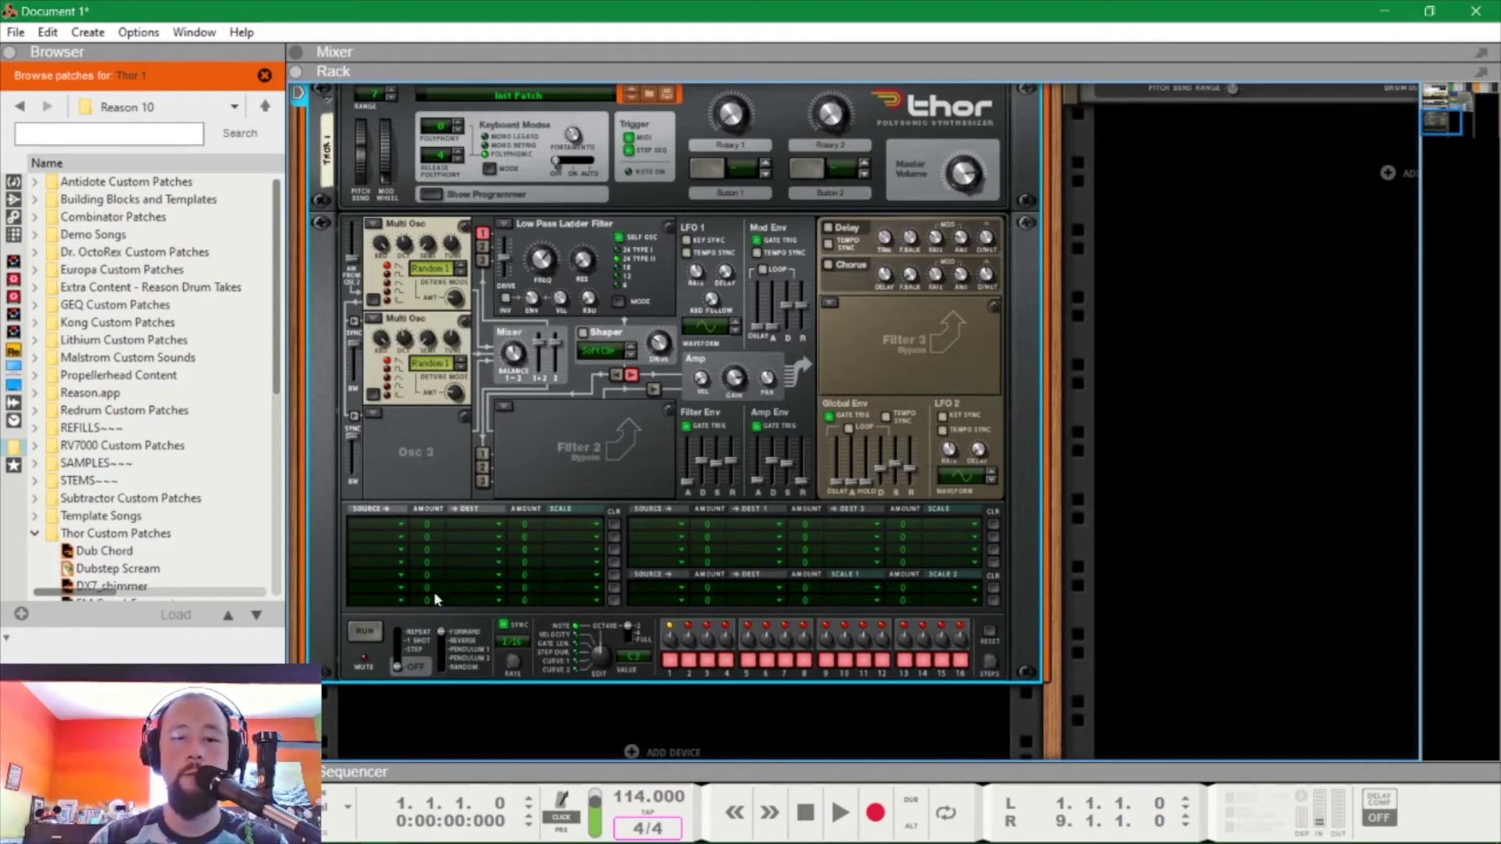
Step: Route Osc 2 into a Low Pass Ladder Filter 2 and raise Amp Env decay and sustain
click(483, 468)
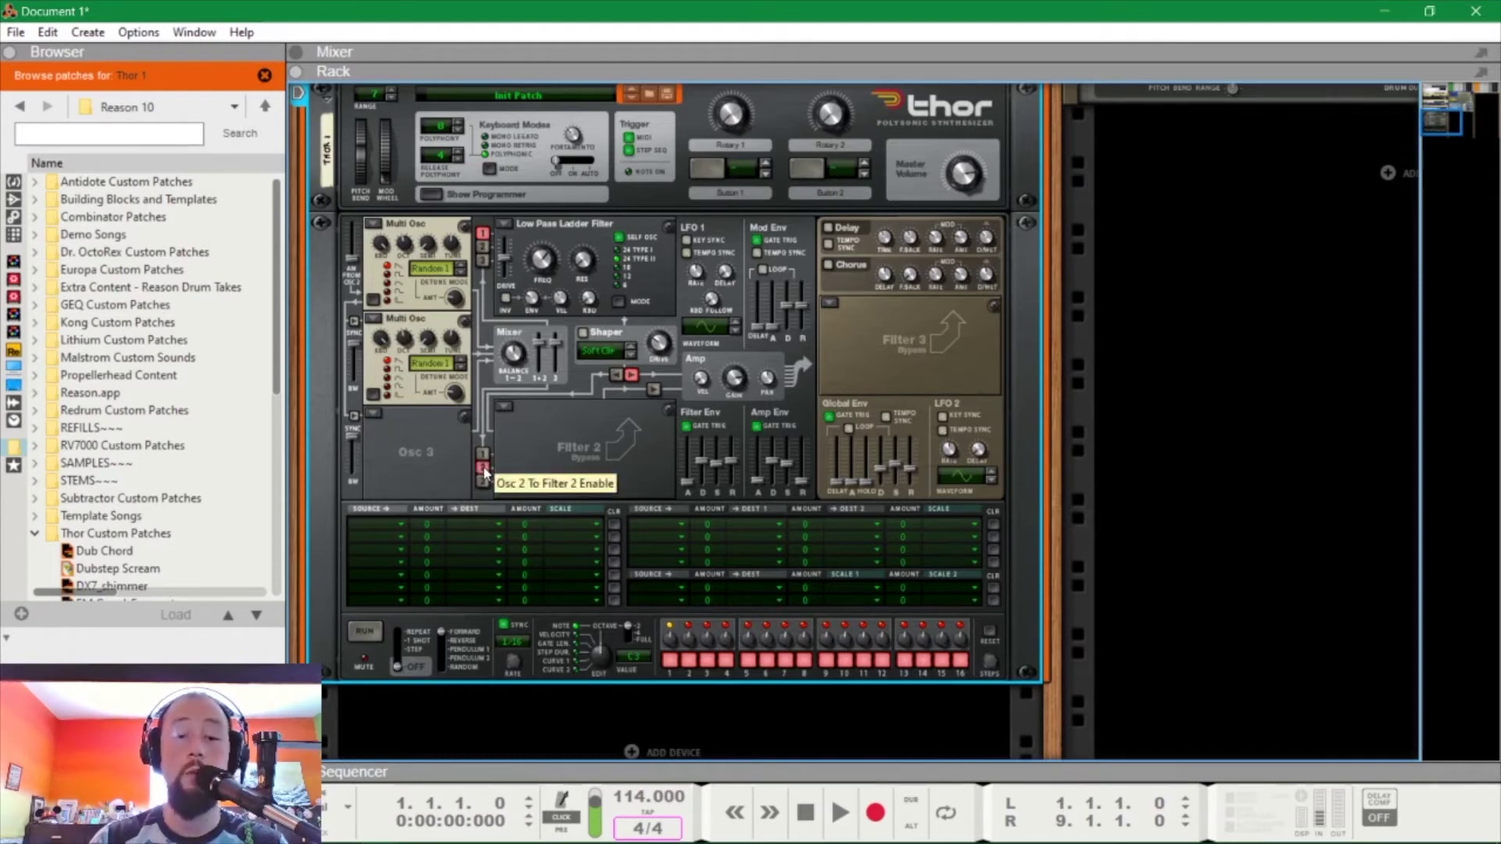
click(504, 408)
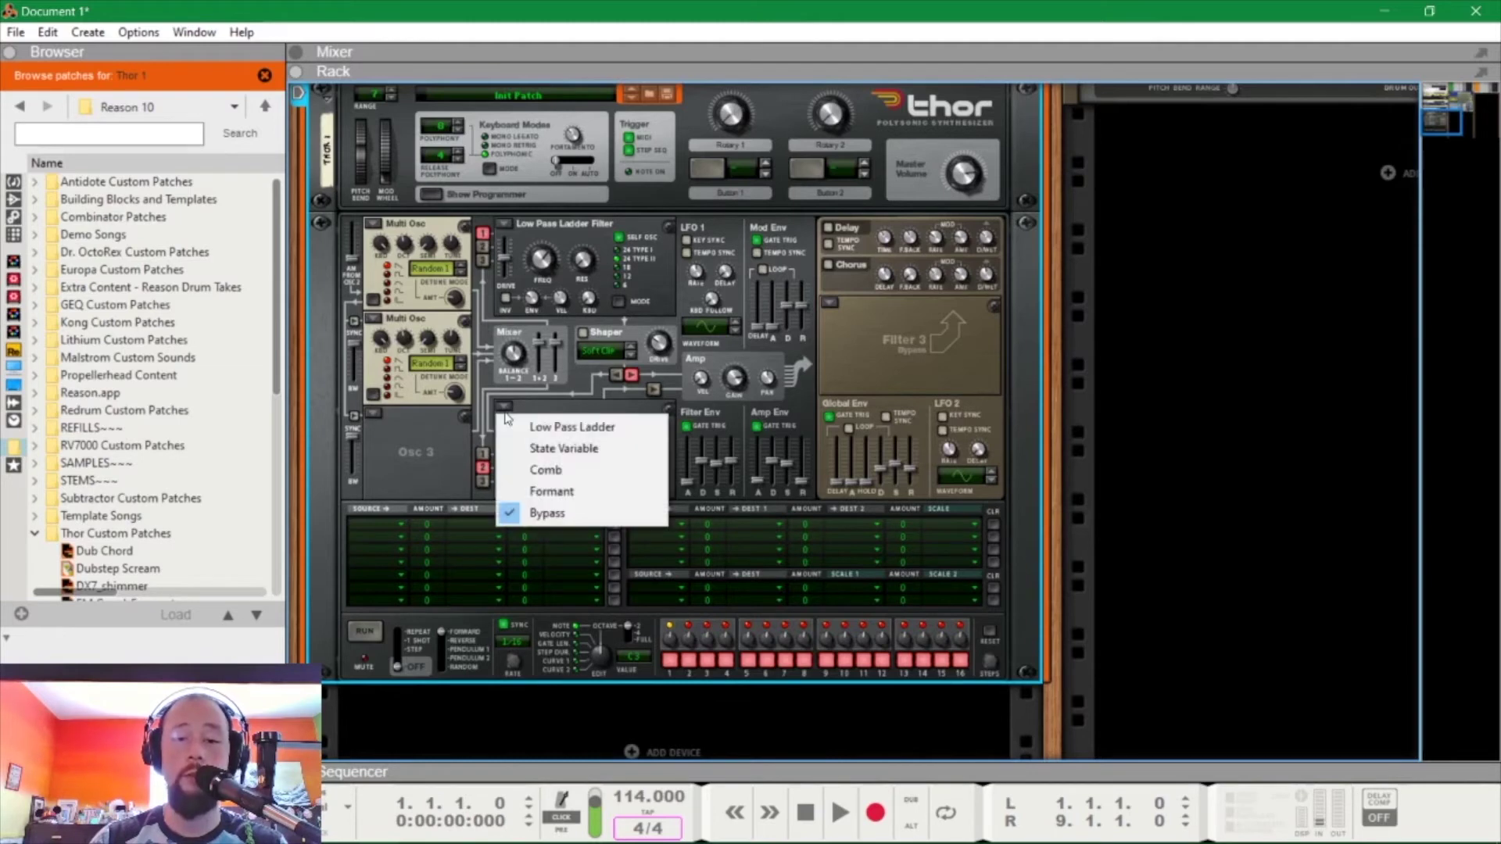
click(571, 428)
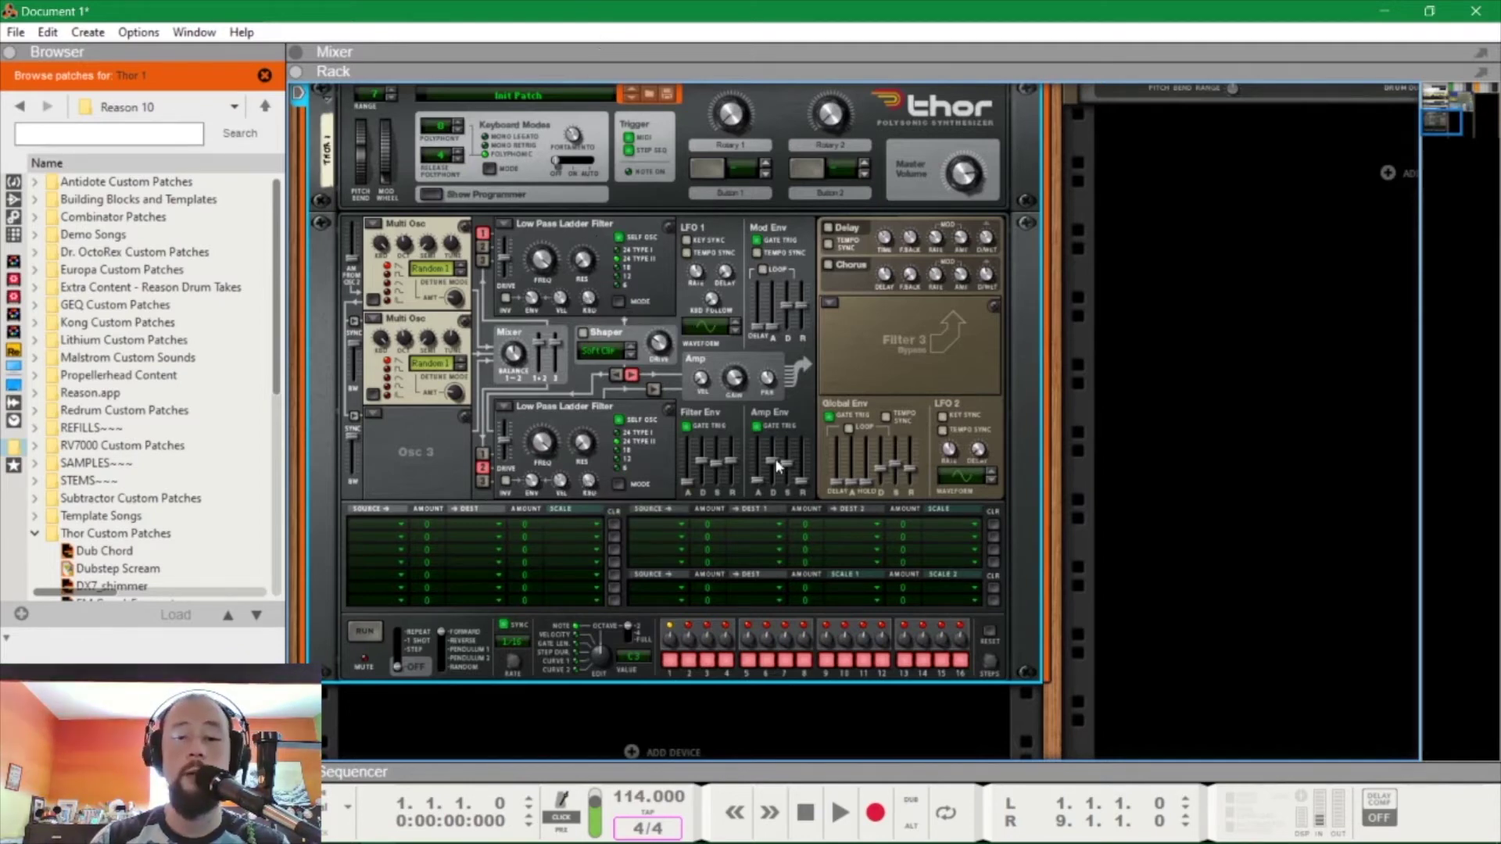
drag(776, 468, 789, 443)
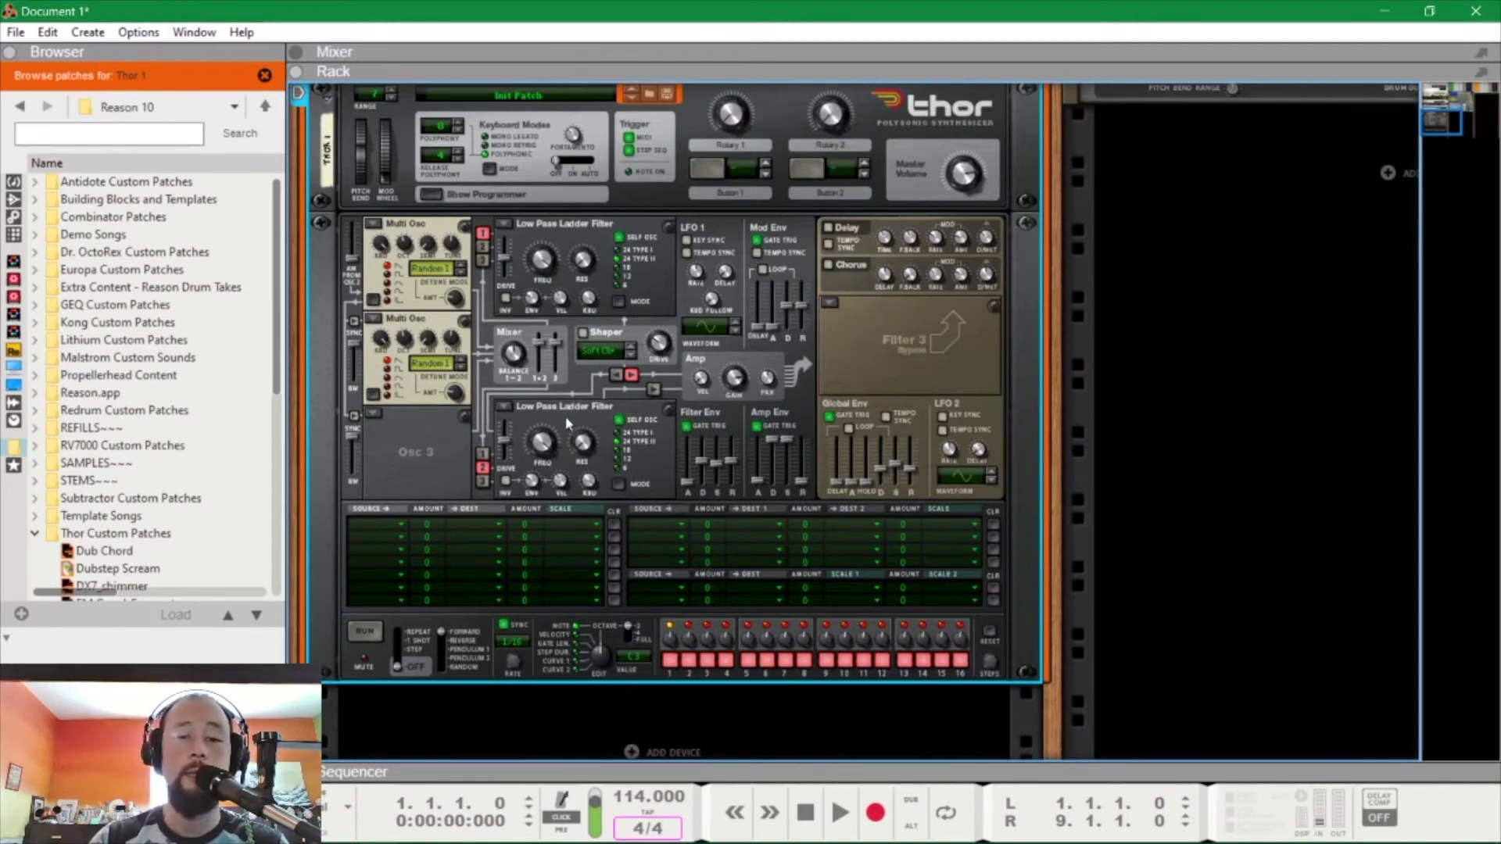
click(654, 390)
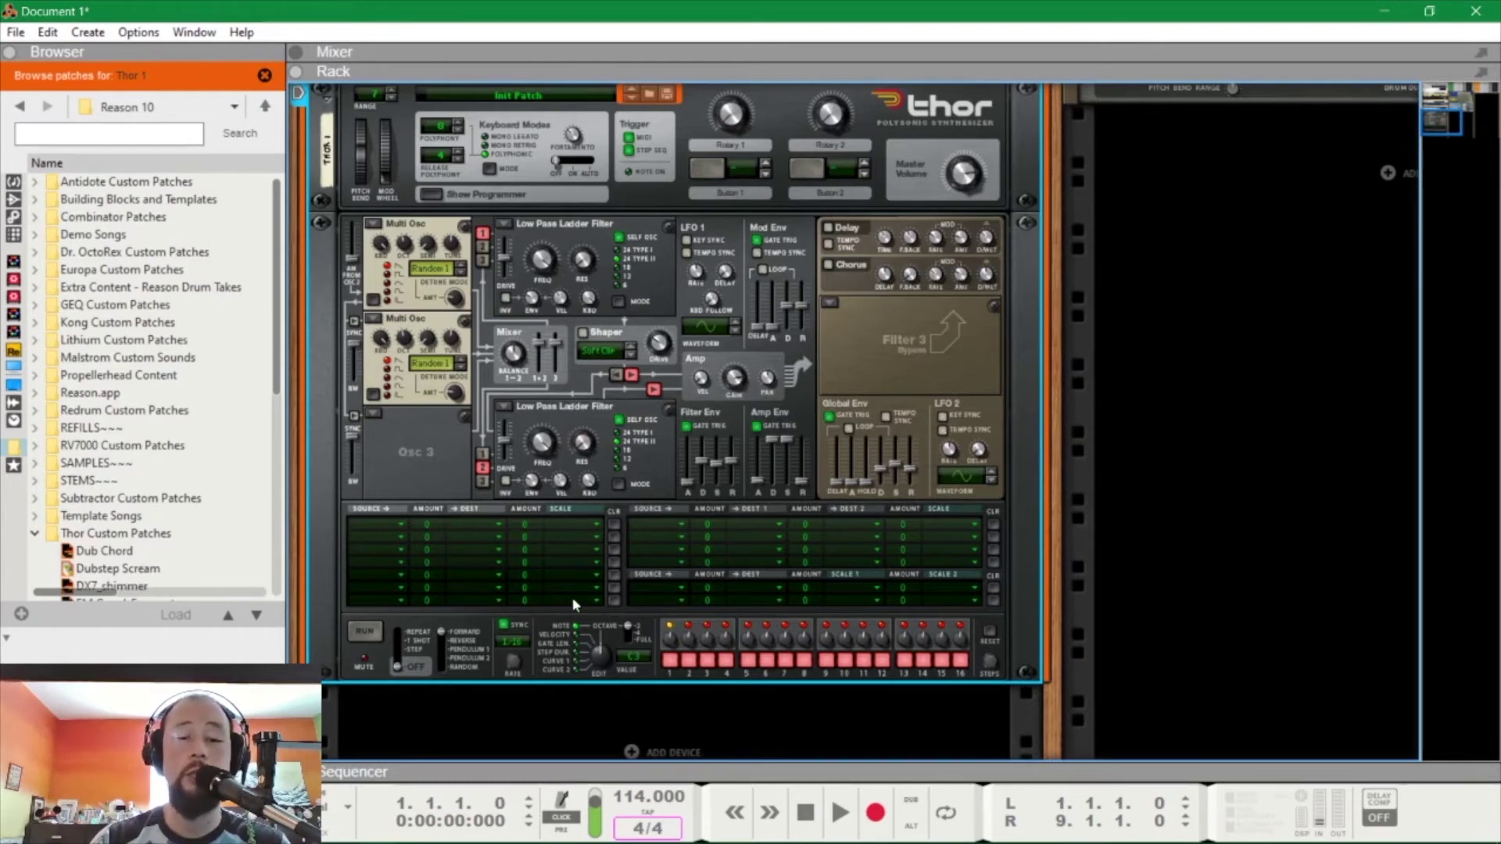
Step: Set mod-matrix row 1 to send Filter 1 into Filter 3's left input
click(372, 528)
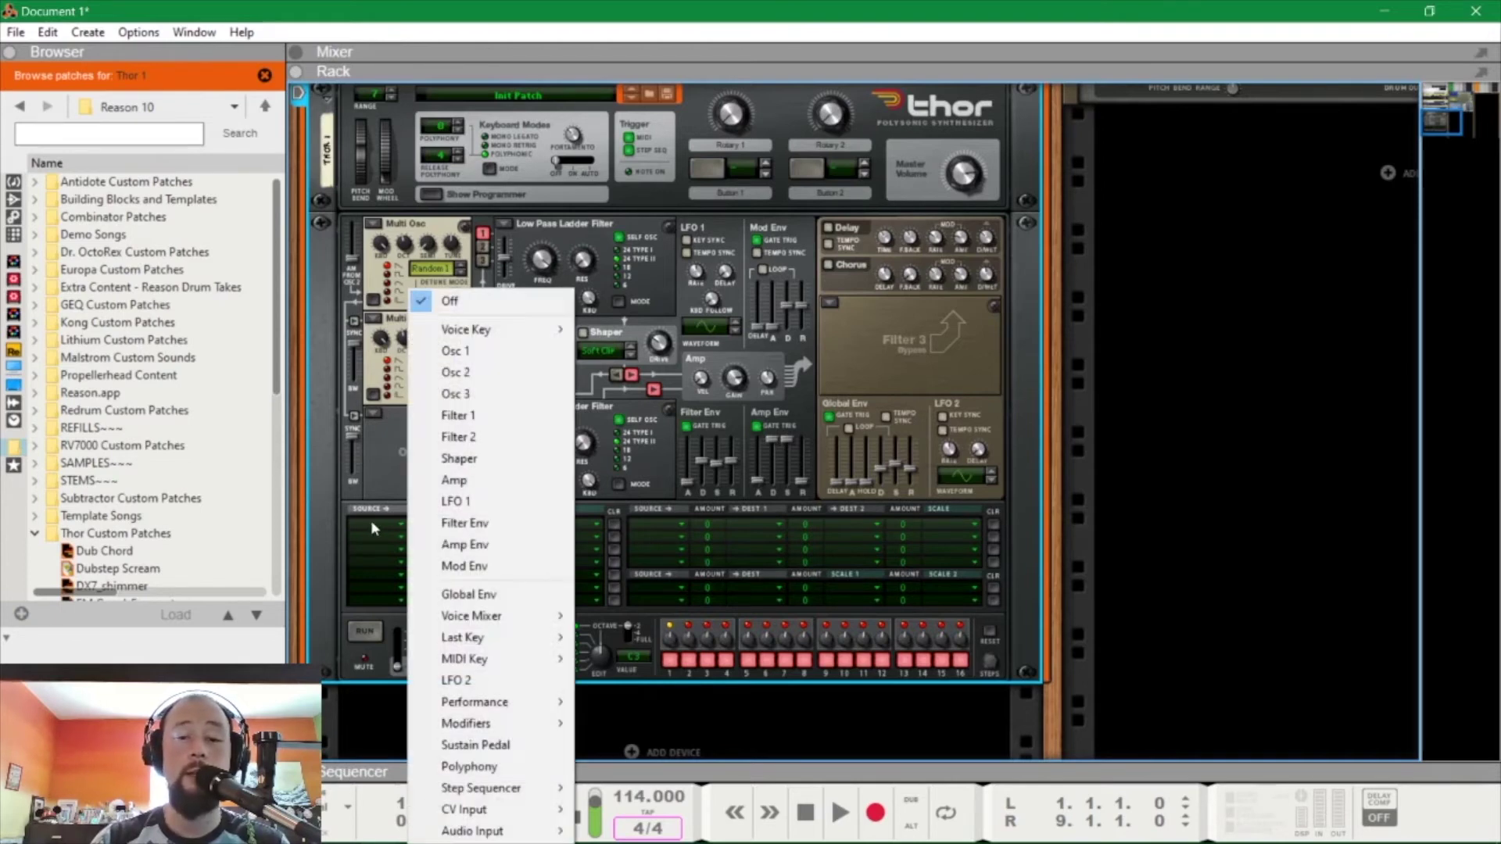
click(468, 416)
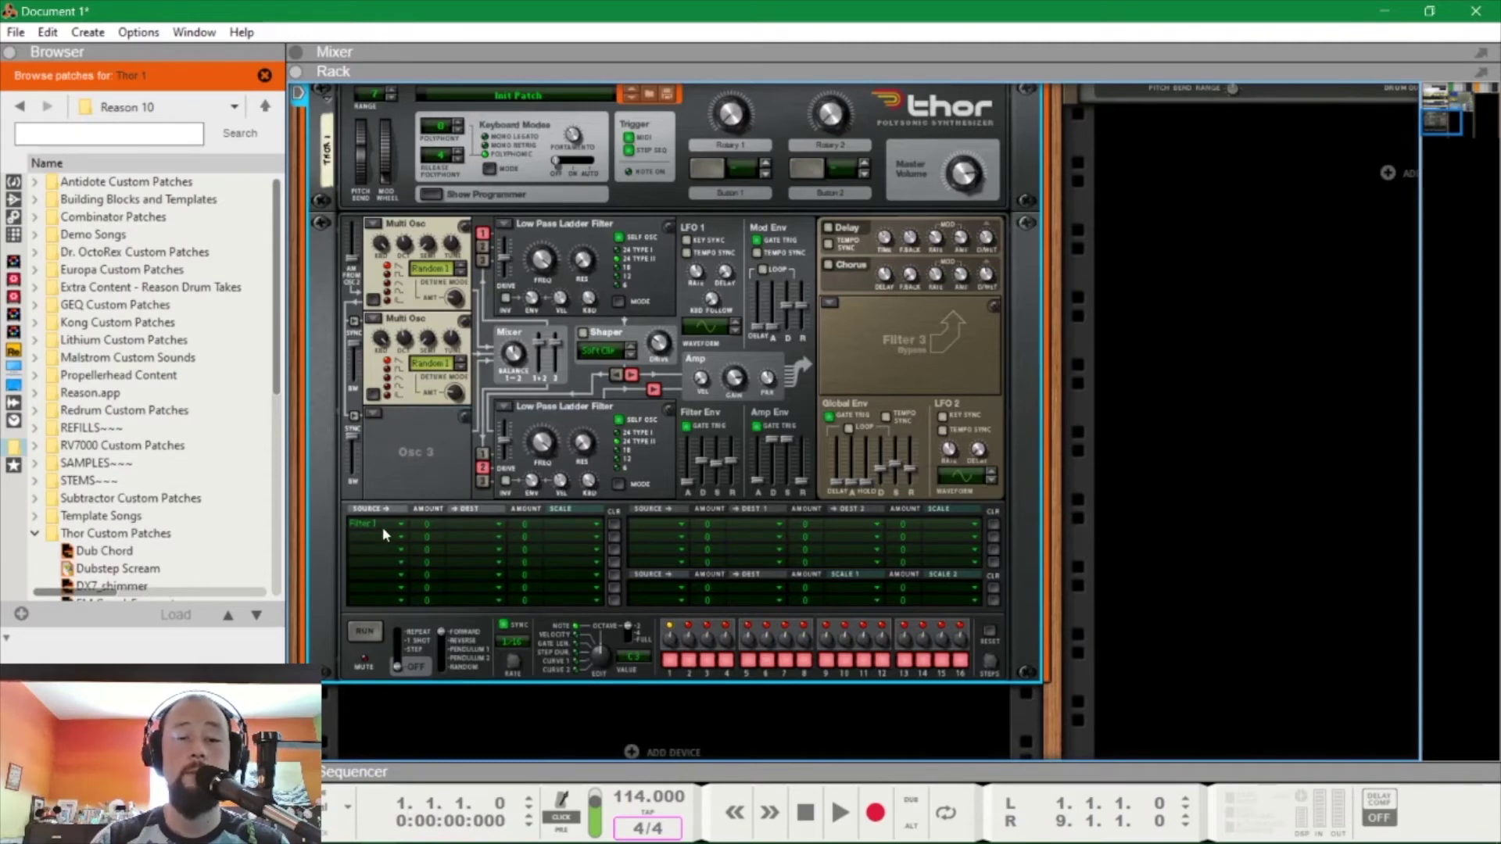
click(479, 523)
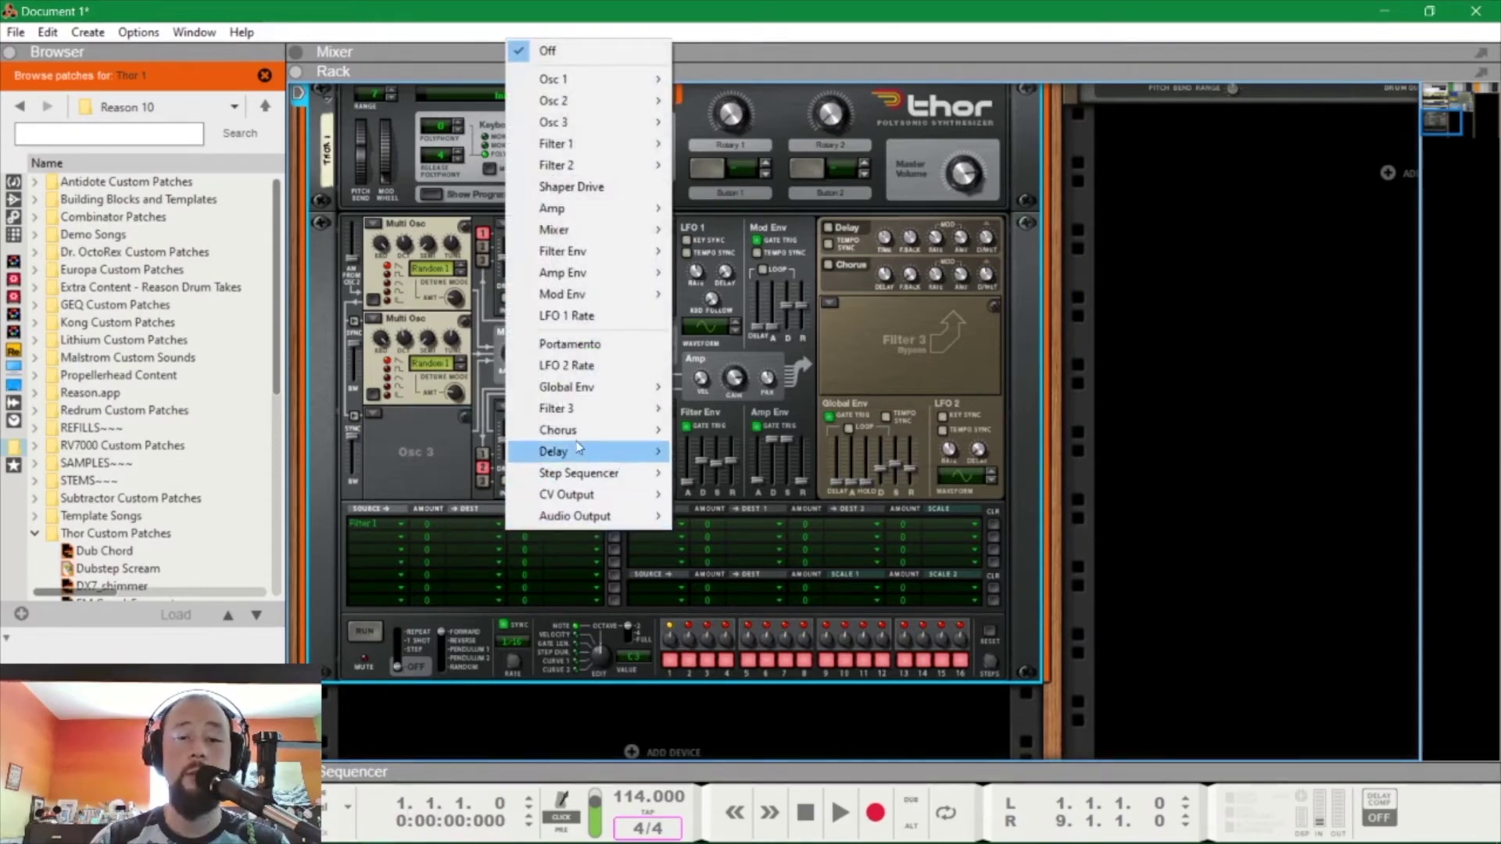
mouse_move(580, 414)
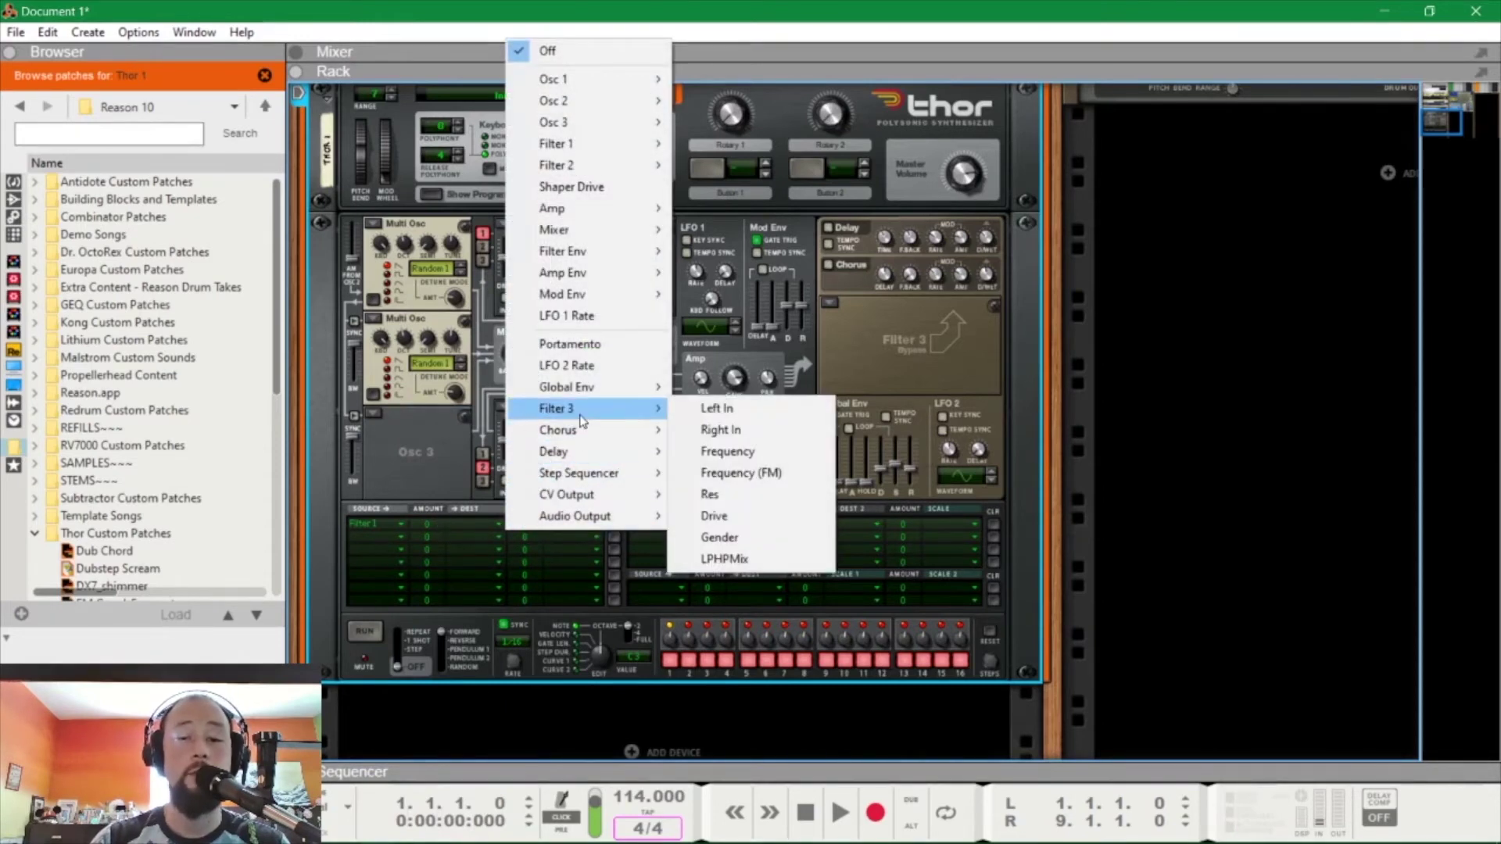
click(739, 408)
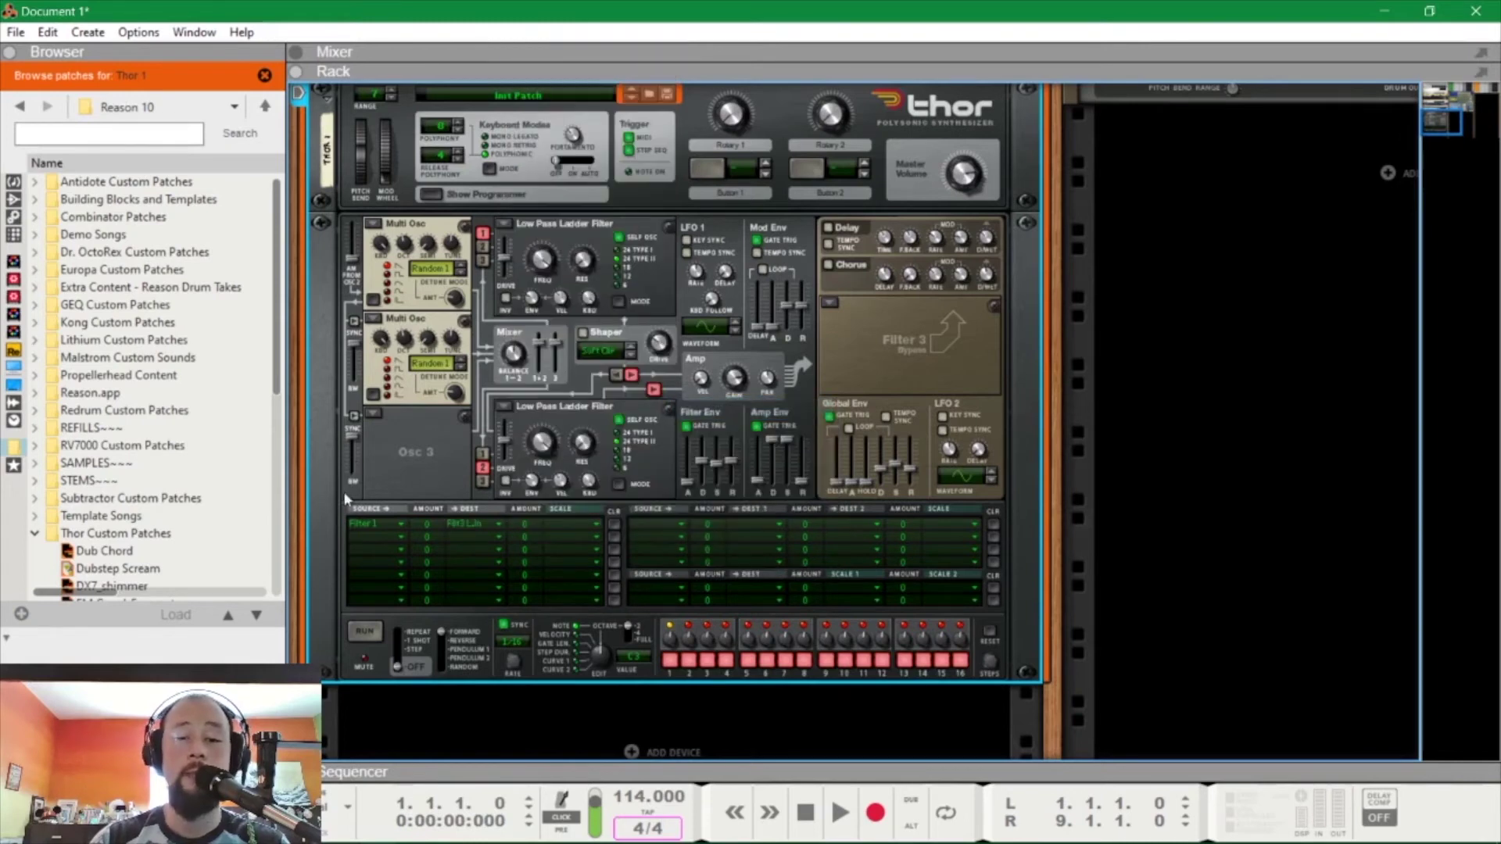
Step: Set mod-matrix row 2 to send Filter 2 into Filter 3's right input
click(361, 536)
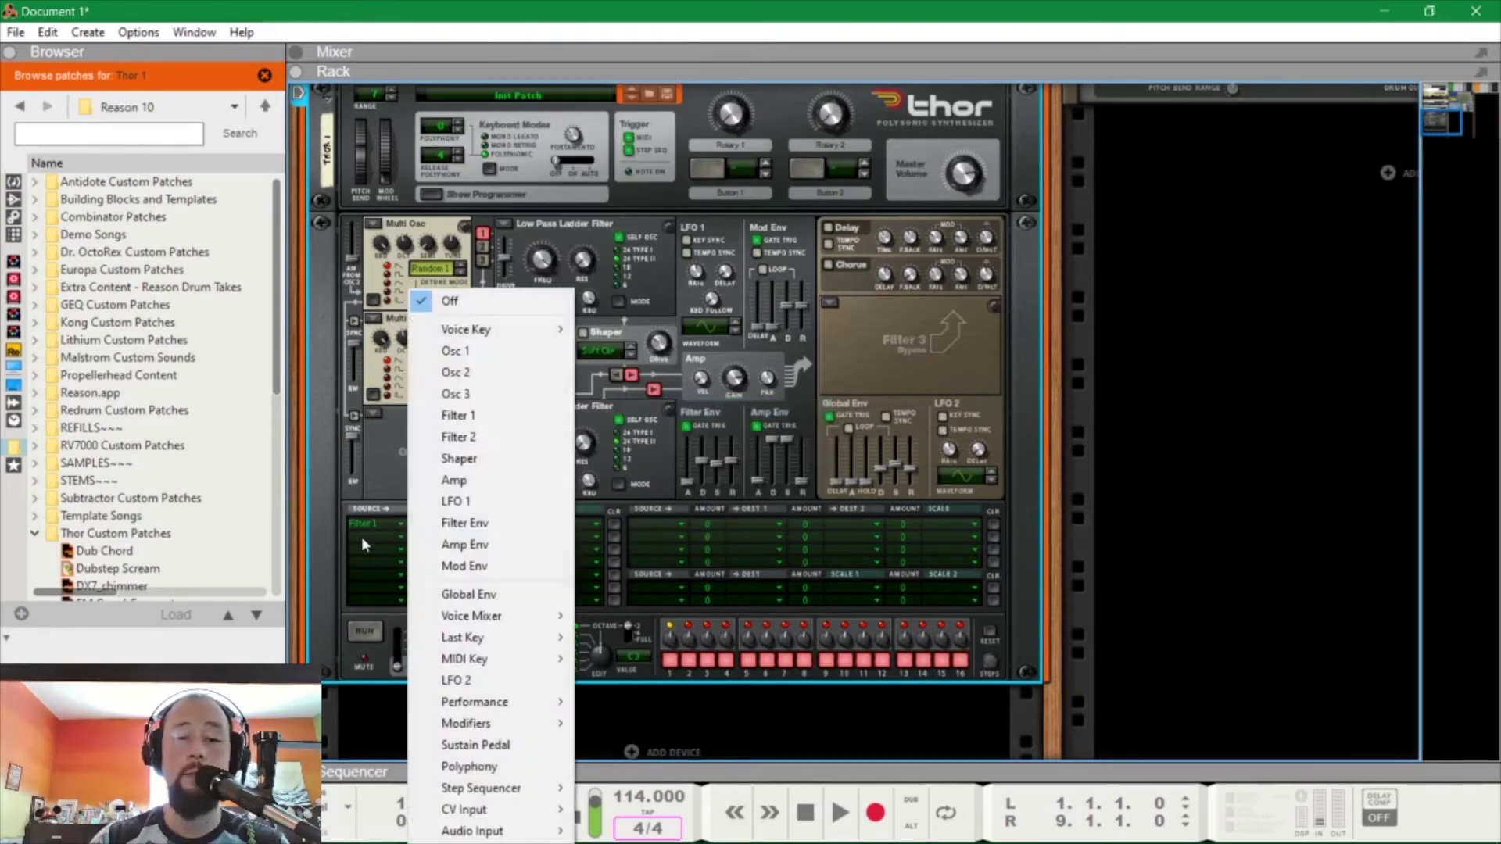
click(508, 438)
click(456, 535)
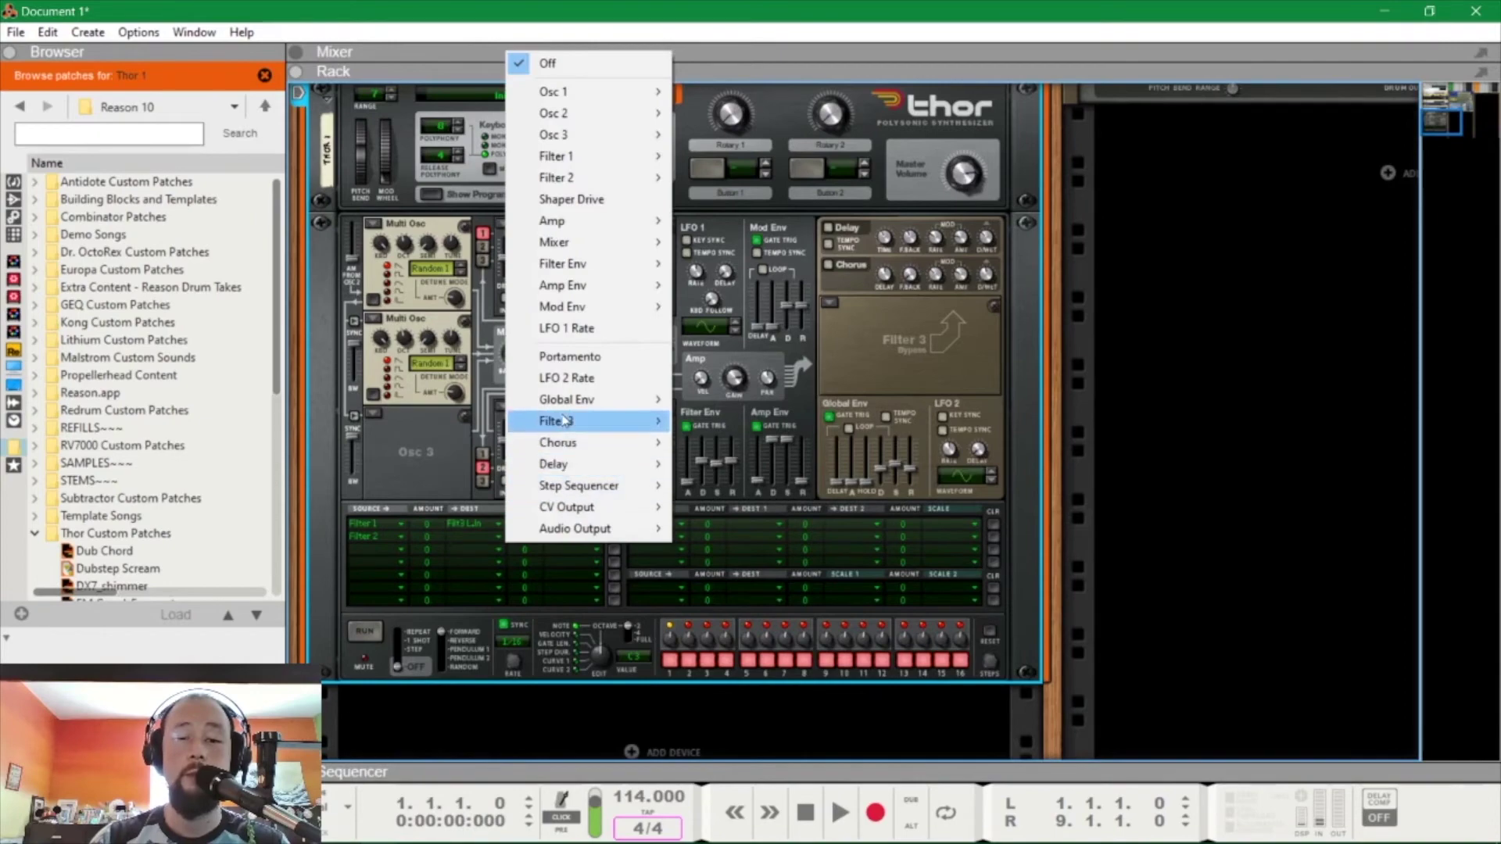
mouse_move(564, 421)
click(738, 442)
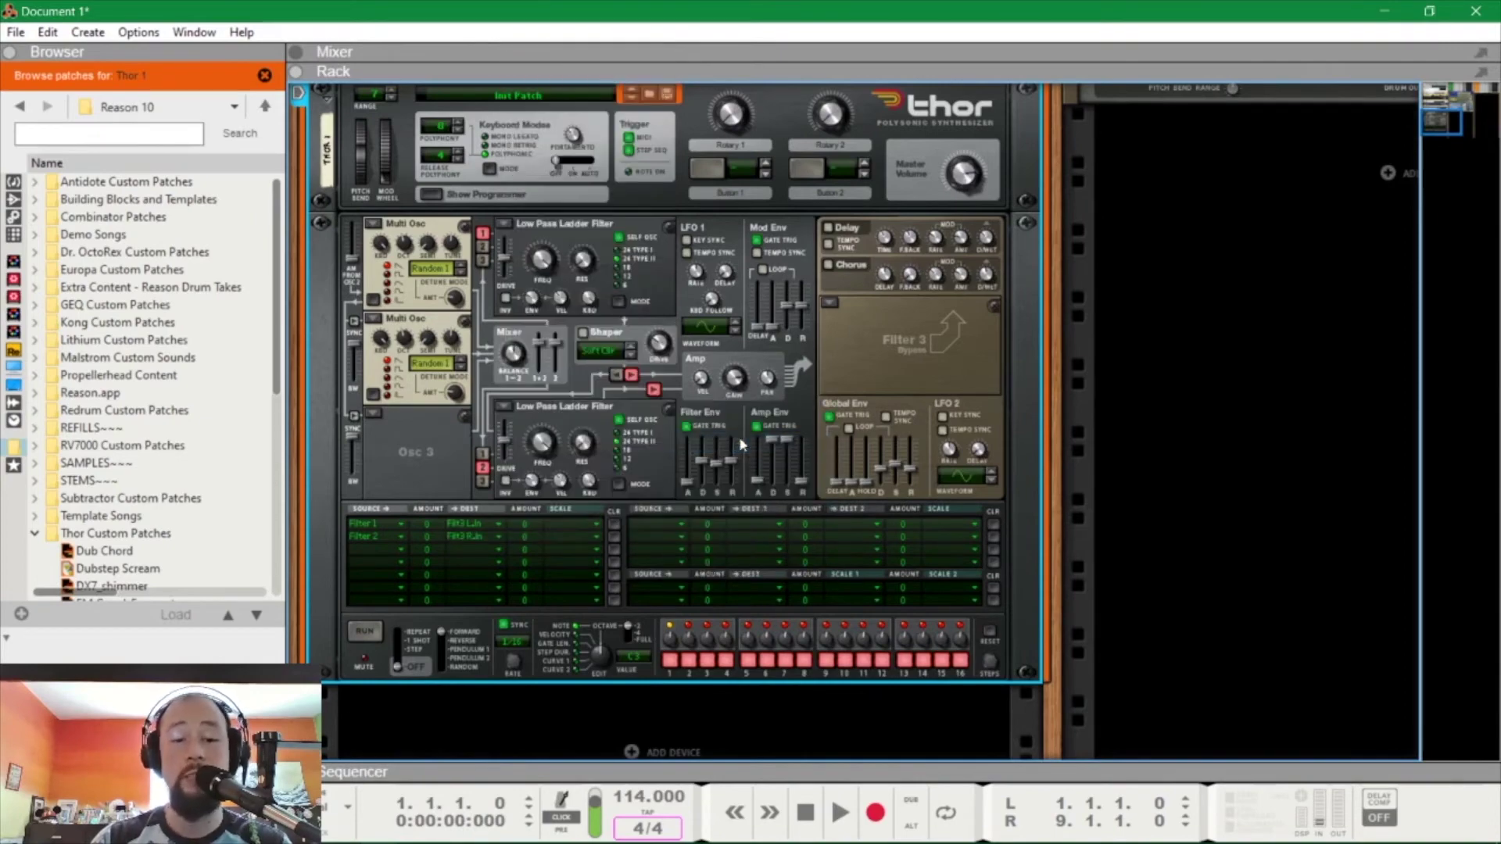
key(Tab)
key(Tab)
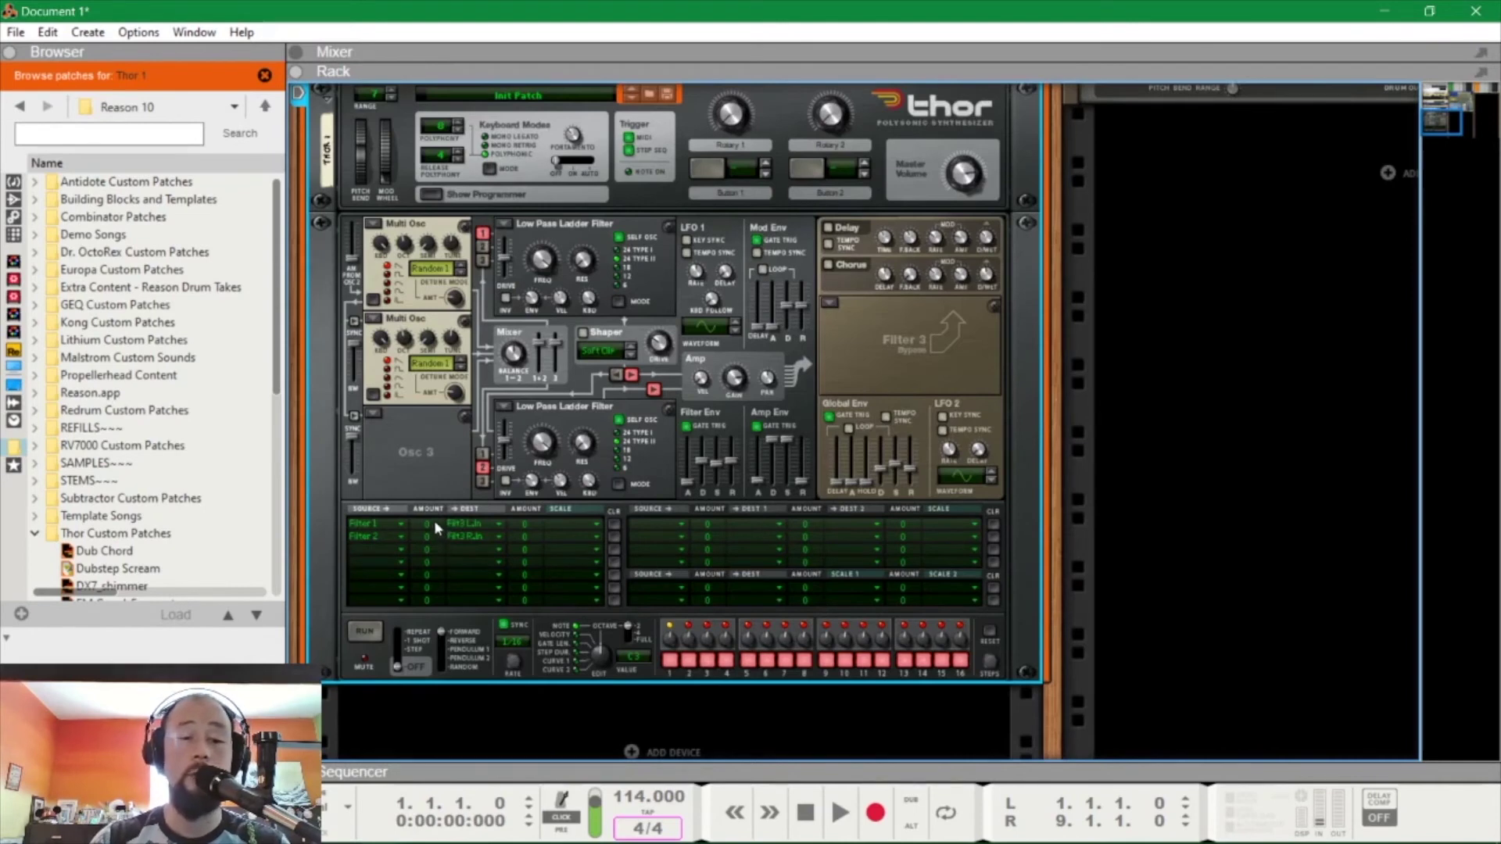
Step: Set both Filter row amounts to 75 and scale row 1 by Amp Env
drag(434, 519, 449, 489)
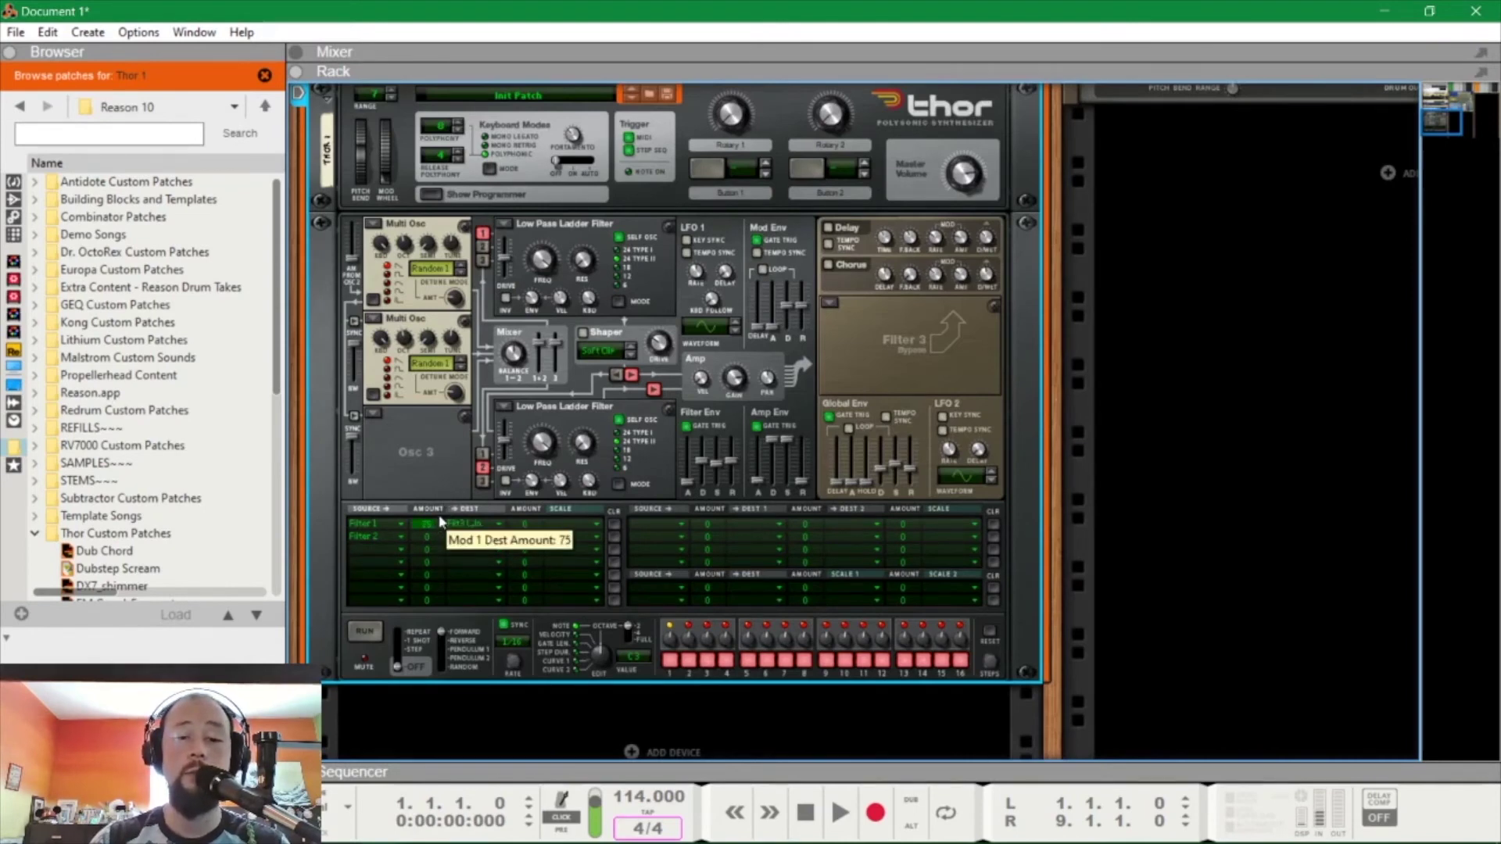
drag(428, 547, 435, 534)
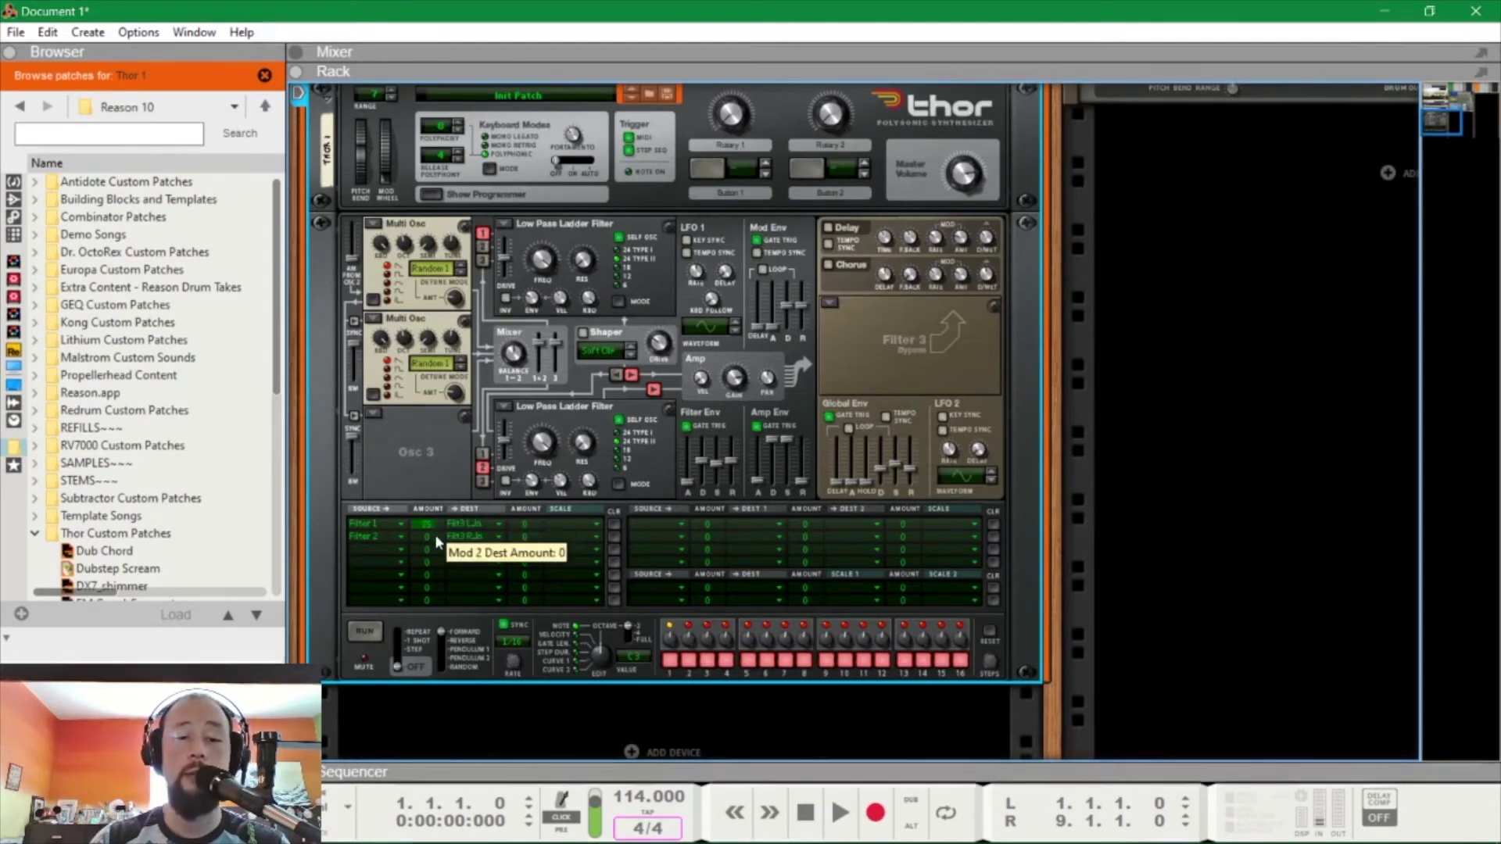
click(560, 522)
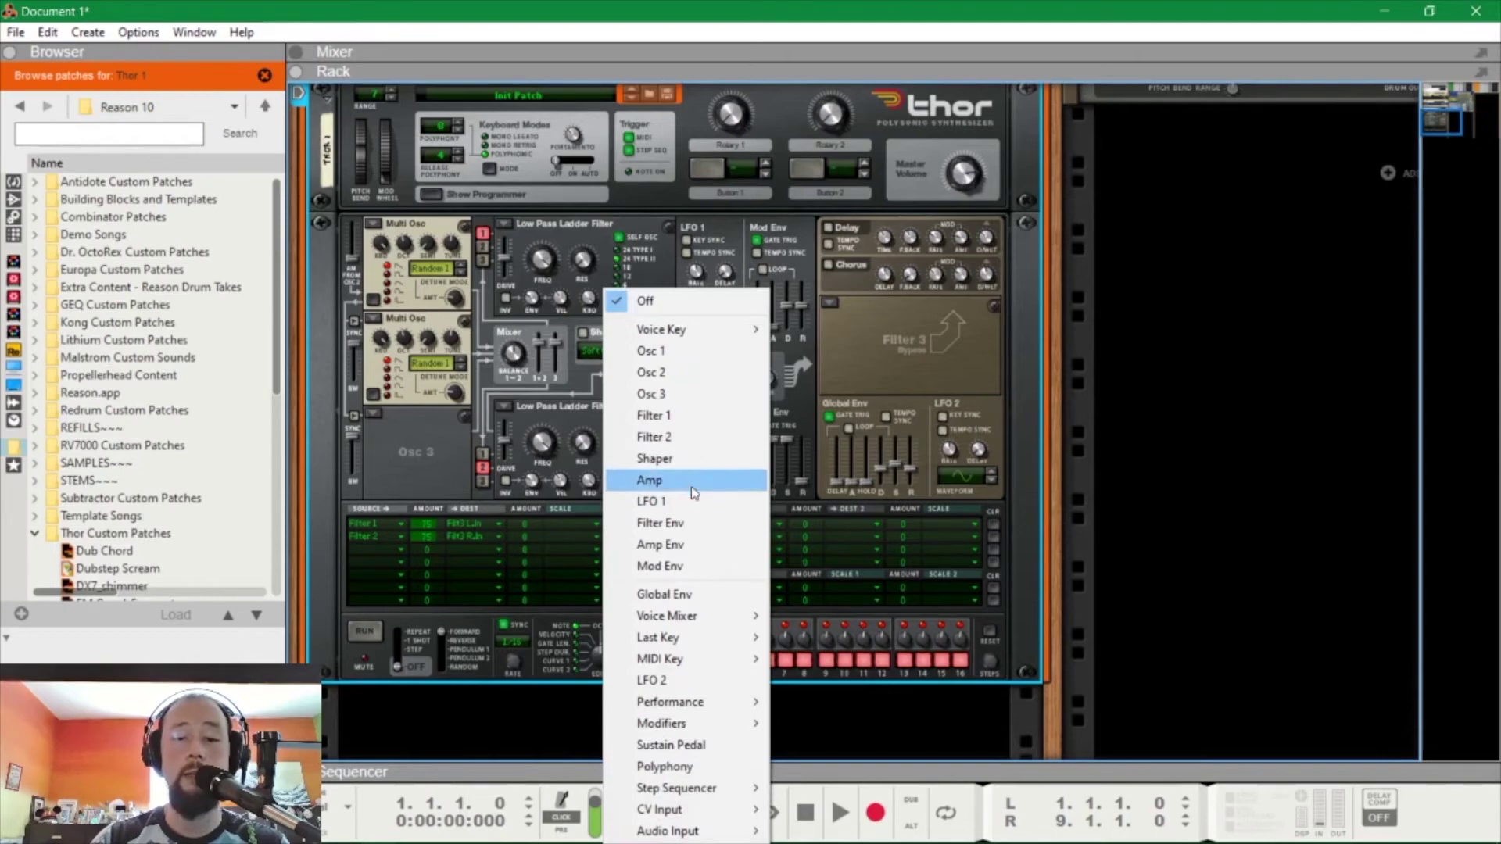
click(663, 544)
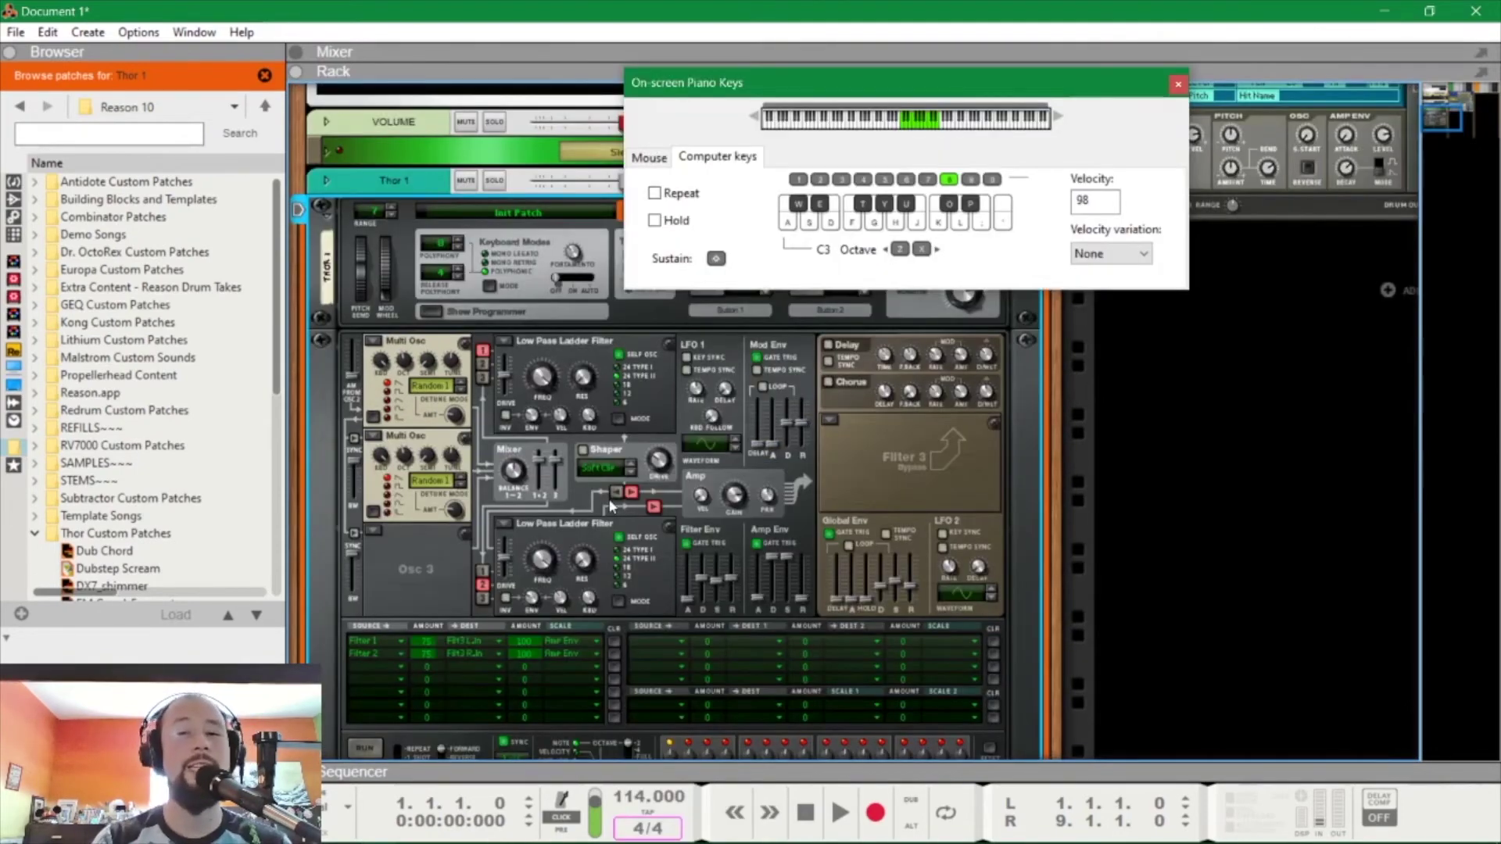
Step: Scroll the rack to Thor and lower its Master Volume to about -14 dB
scroll(609, 504, up, 3)
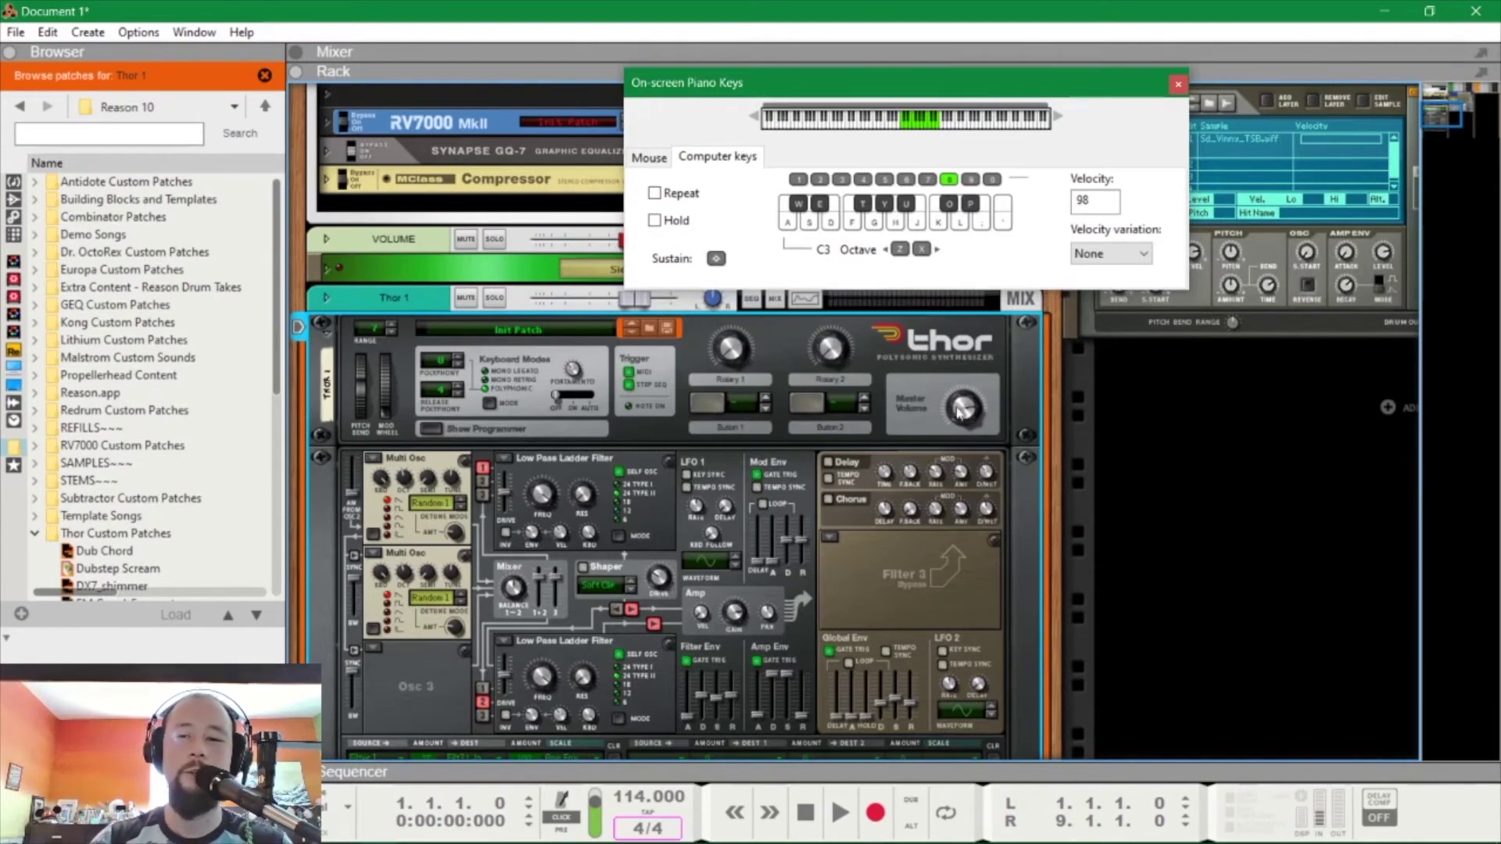
mouse_move(972, 436)
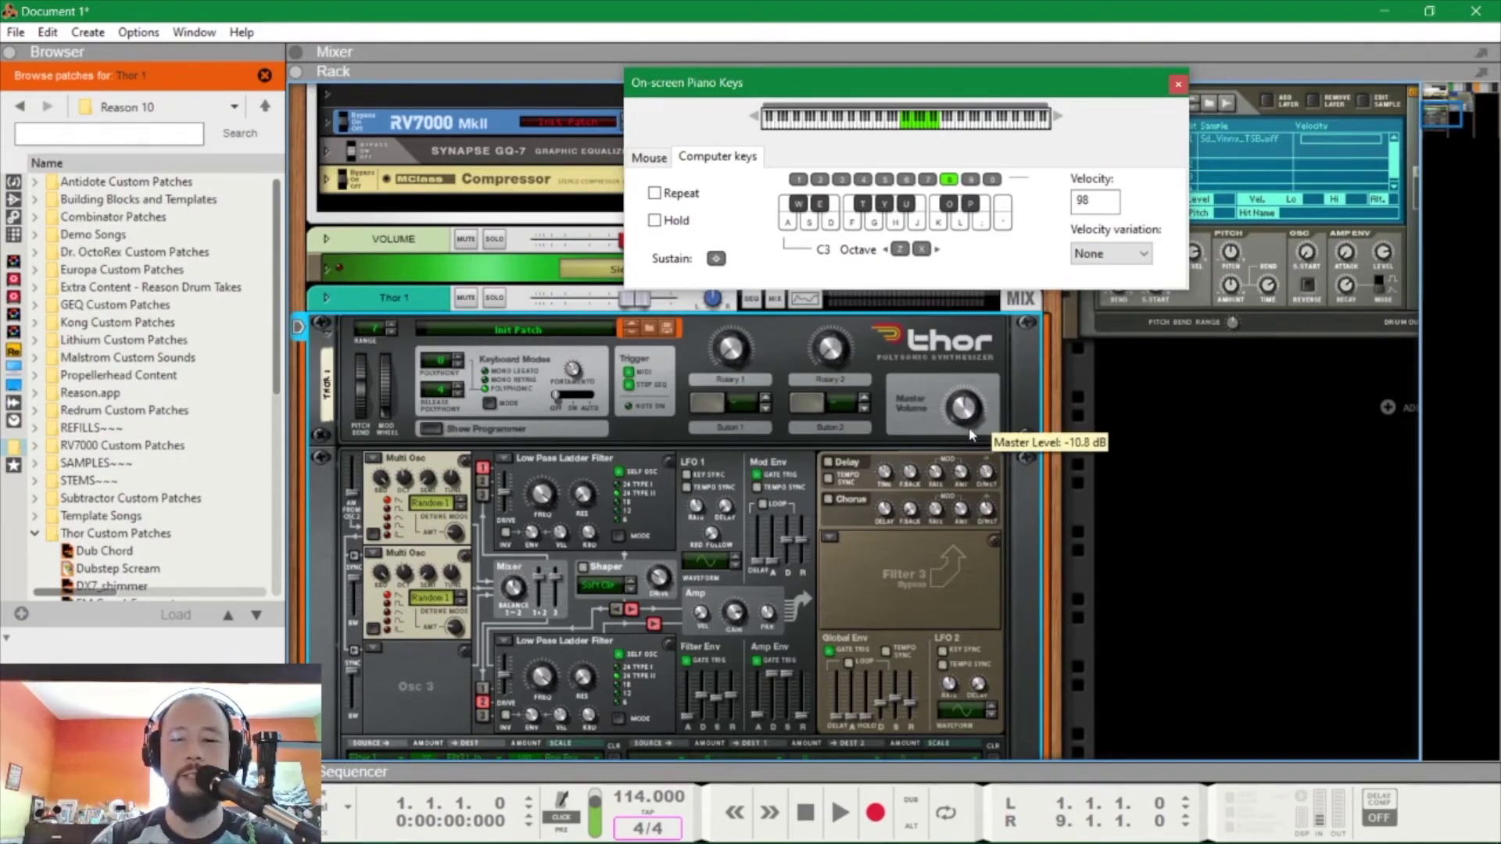
scroll(971, 436, down, 2)
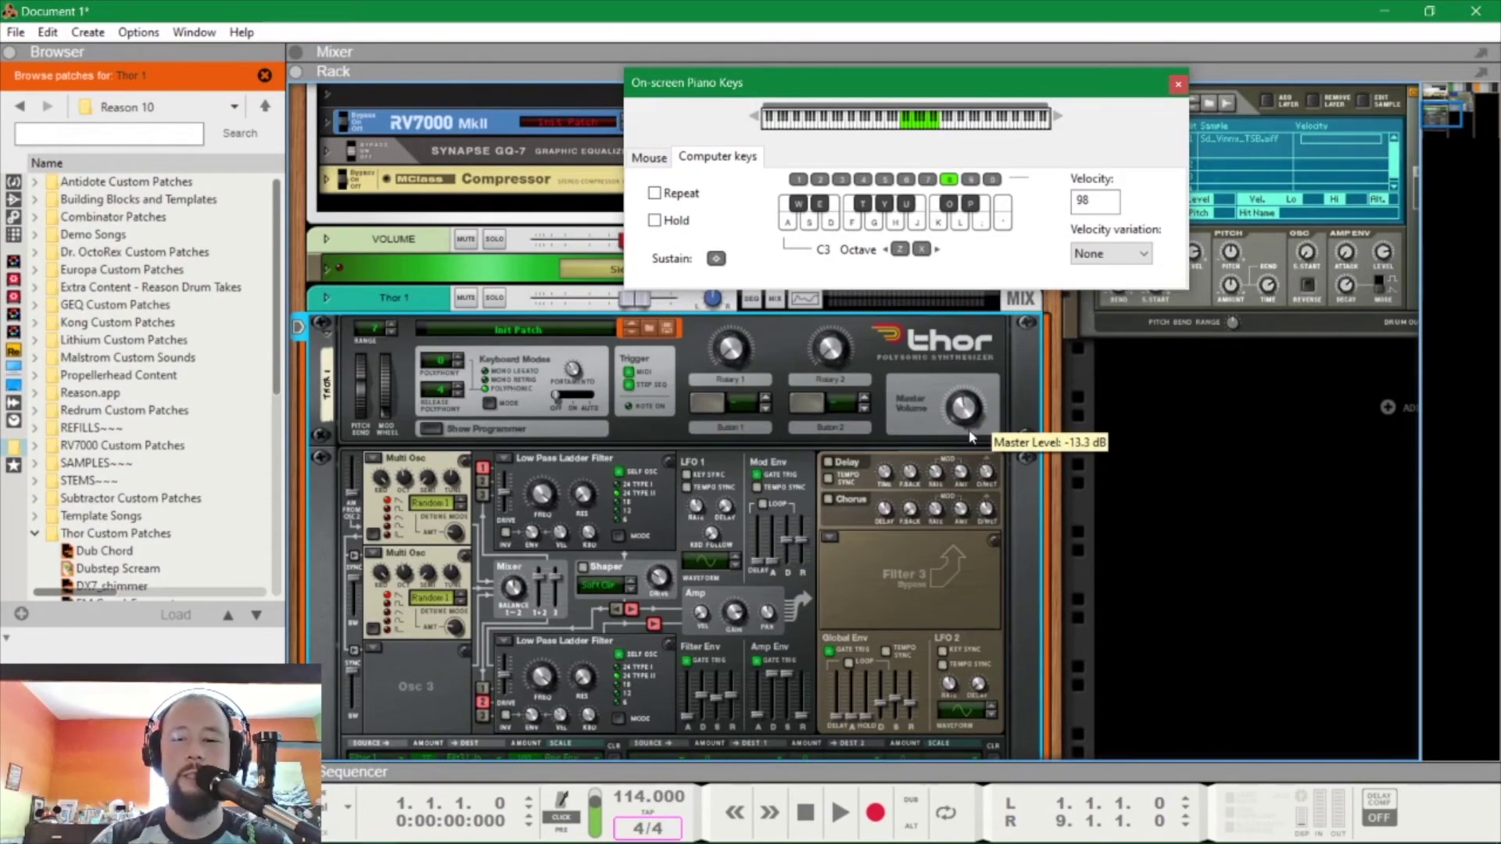
scroll(680, 574, down, 5)
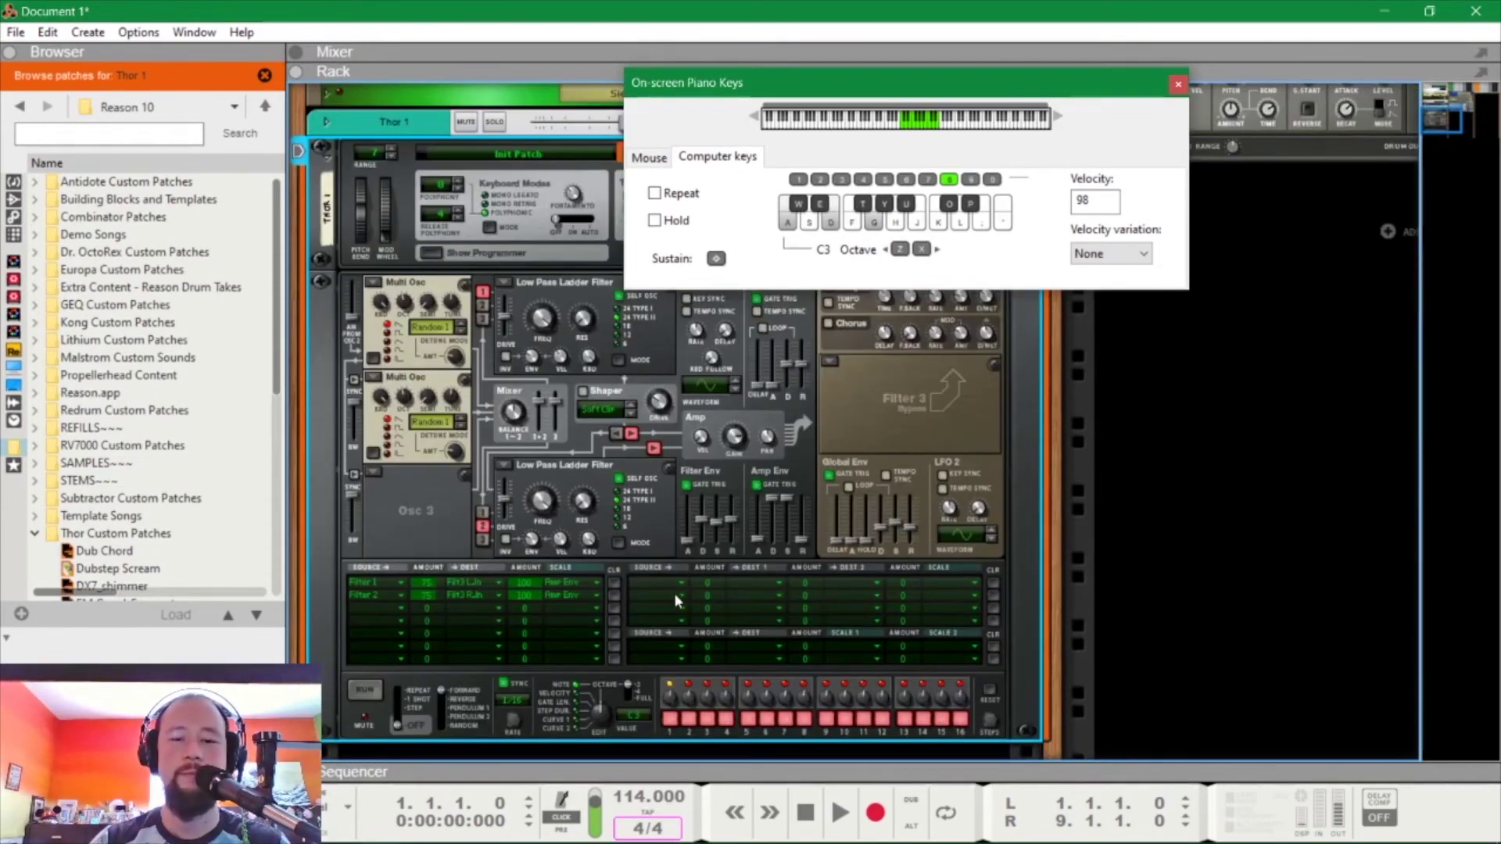
scroll(671, 503, up, 5)
scroll(673, 504, up, 15)
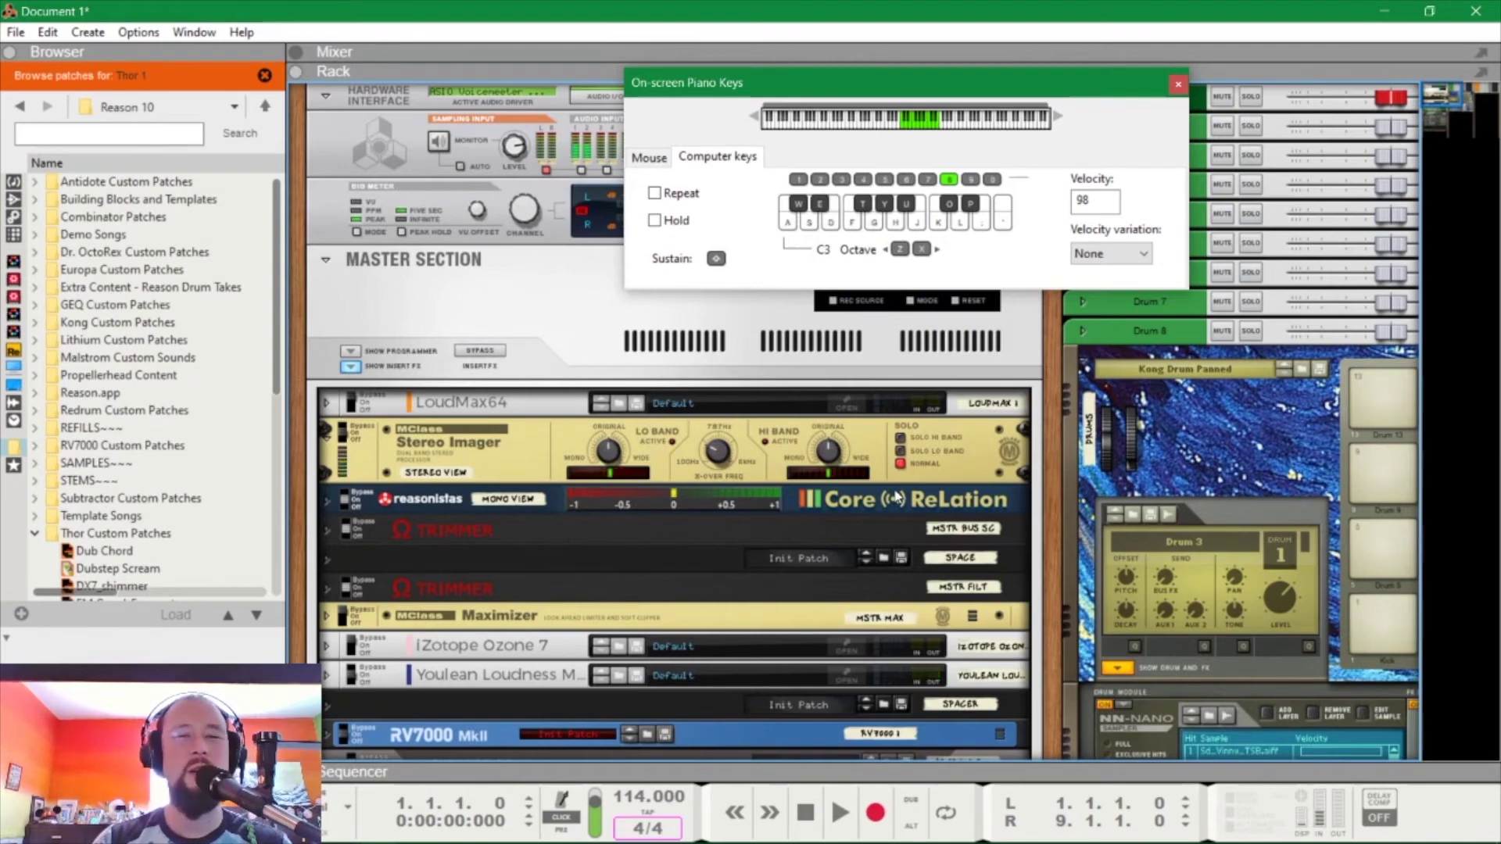
scroll(889, 547, down, 10)
scroll(887, 528, down, 3)
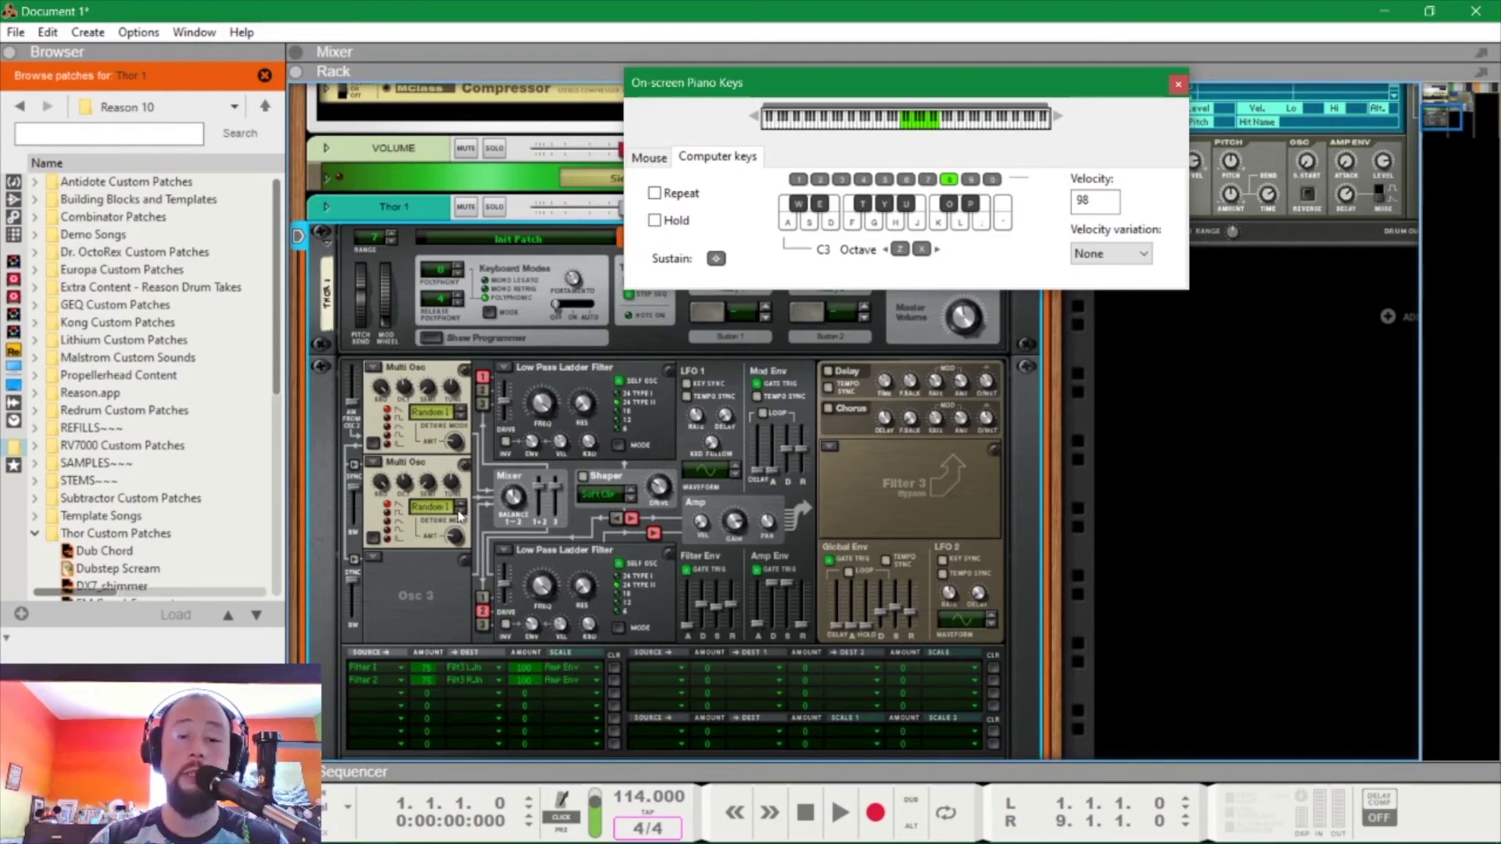
Step: Give the second Multi Osc the Random 2 waveform and raise Filter 2 resonance to 5
click(460, 512)
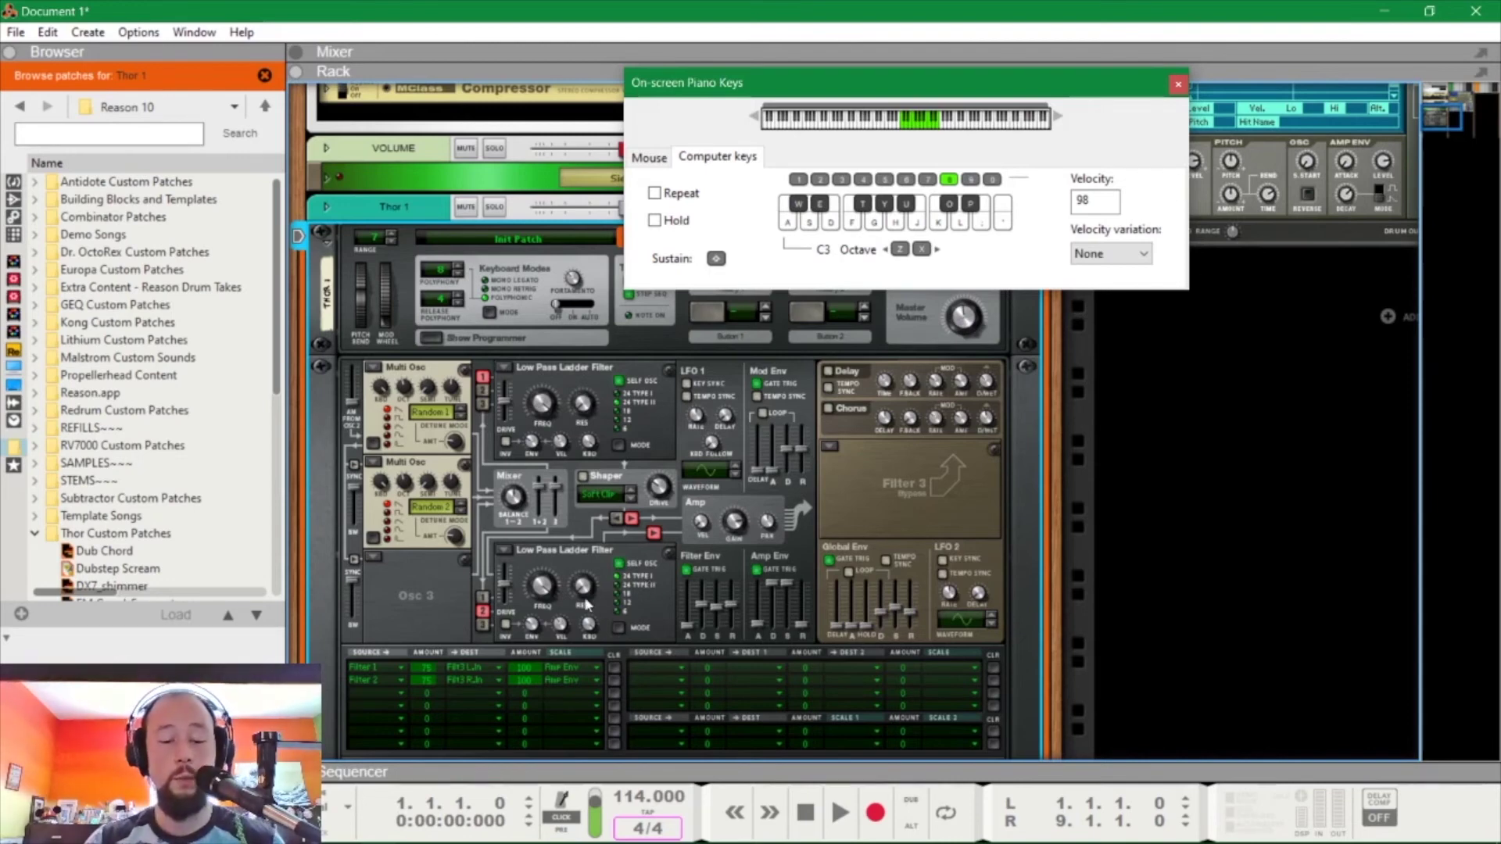
mouse_move(585, 608)
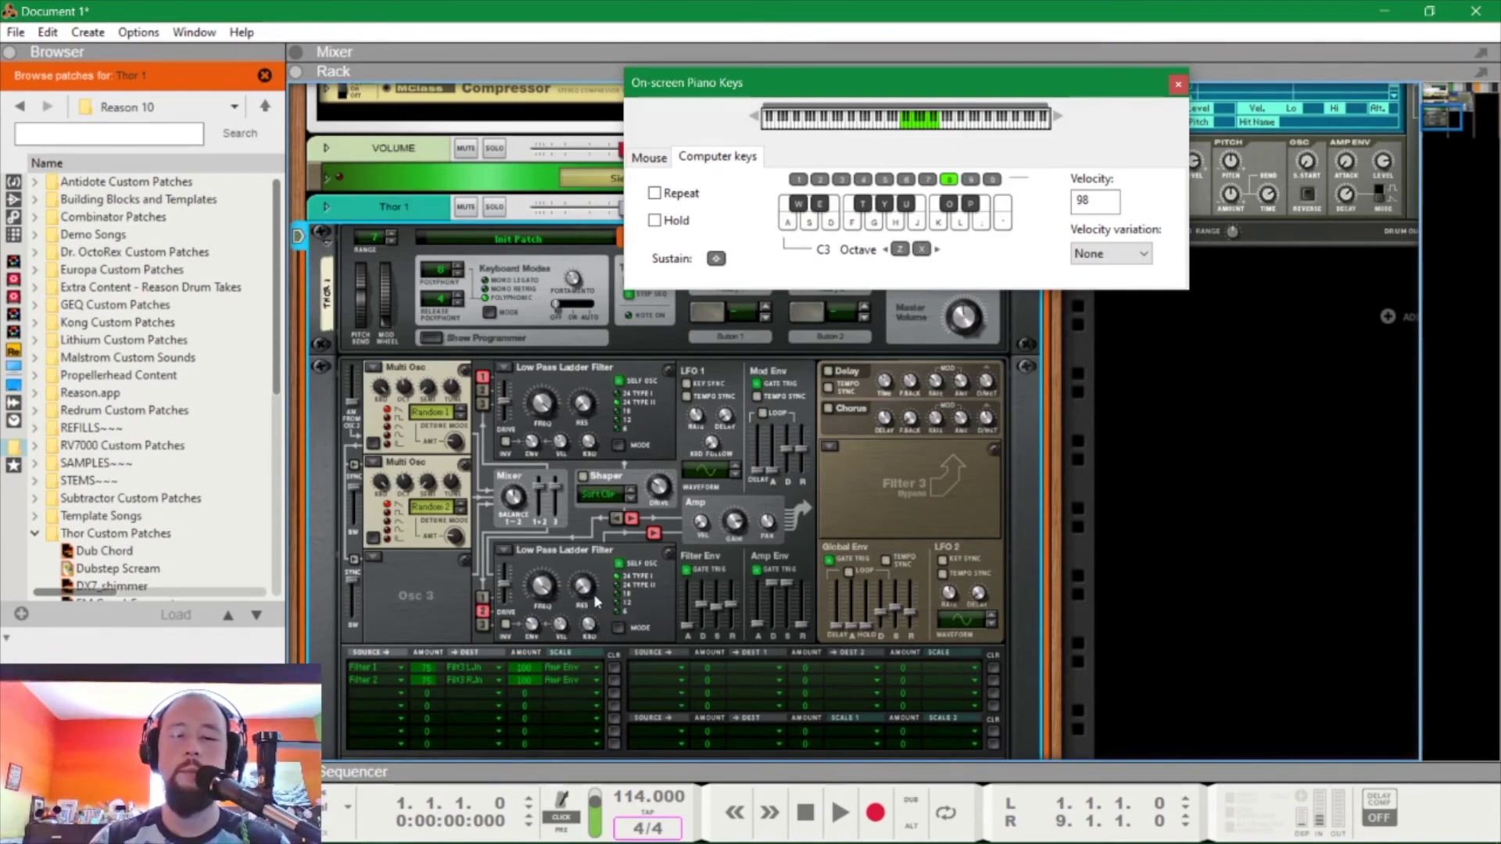
key(Tab)
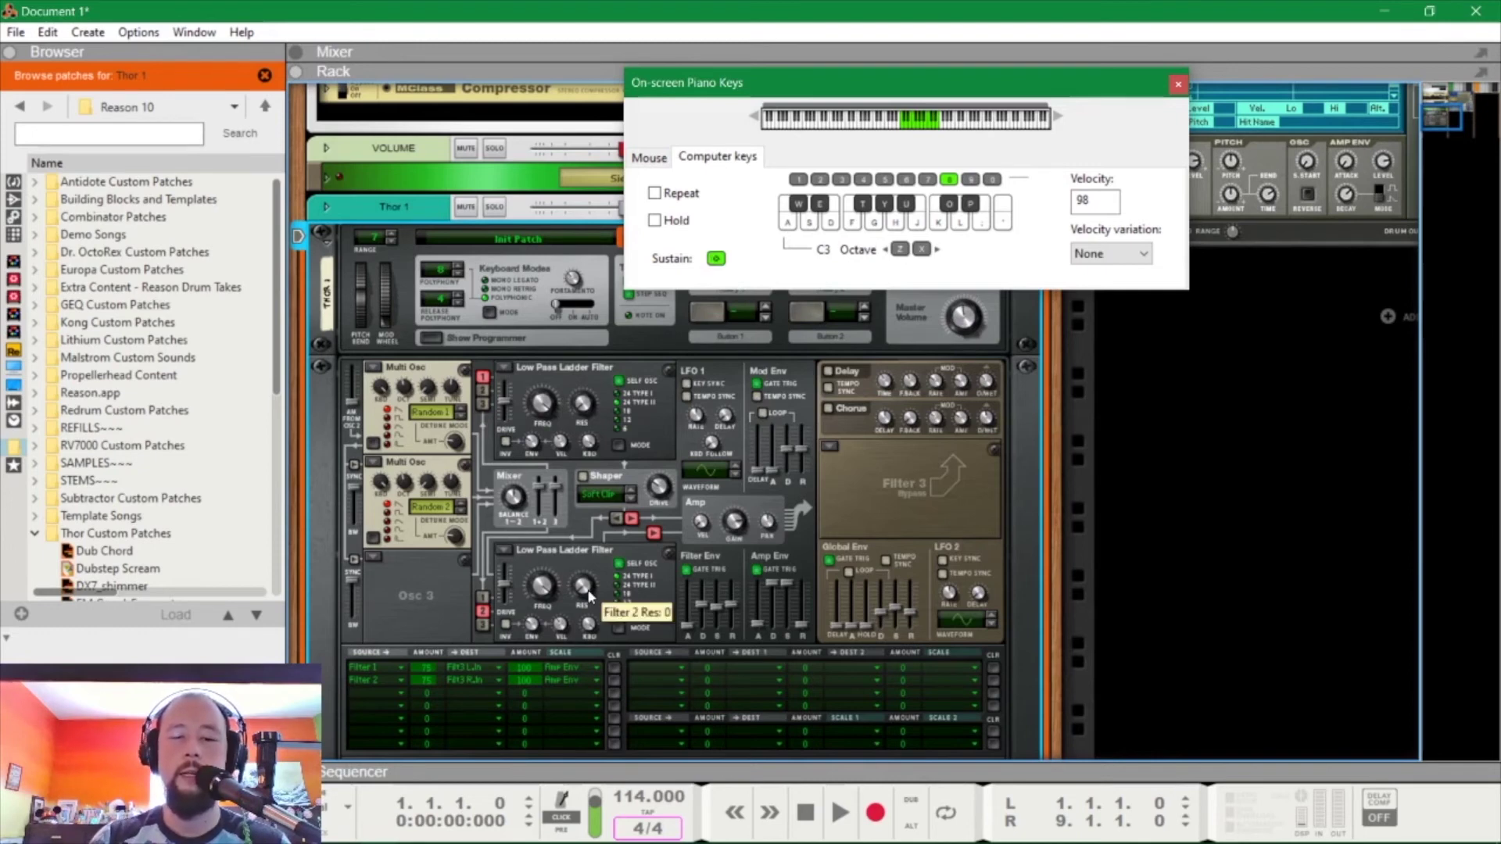
drag(589, 596, 592, 587)
Step: Audition the patch with an A-D-G chord, toggling sustain off afterwards
key(a)
key(d)
key(g)
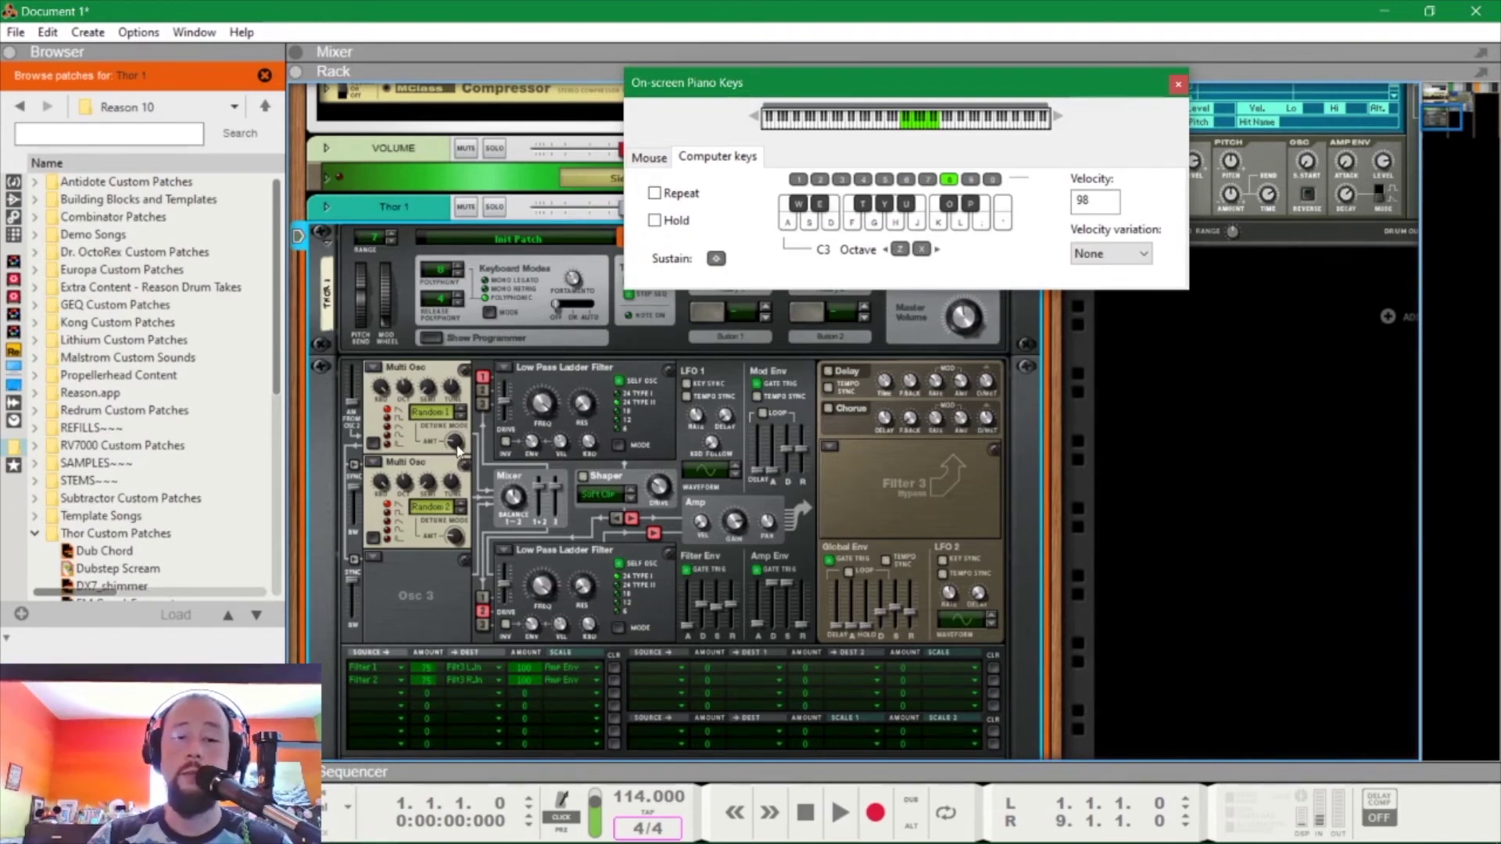
key(Tab)
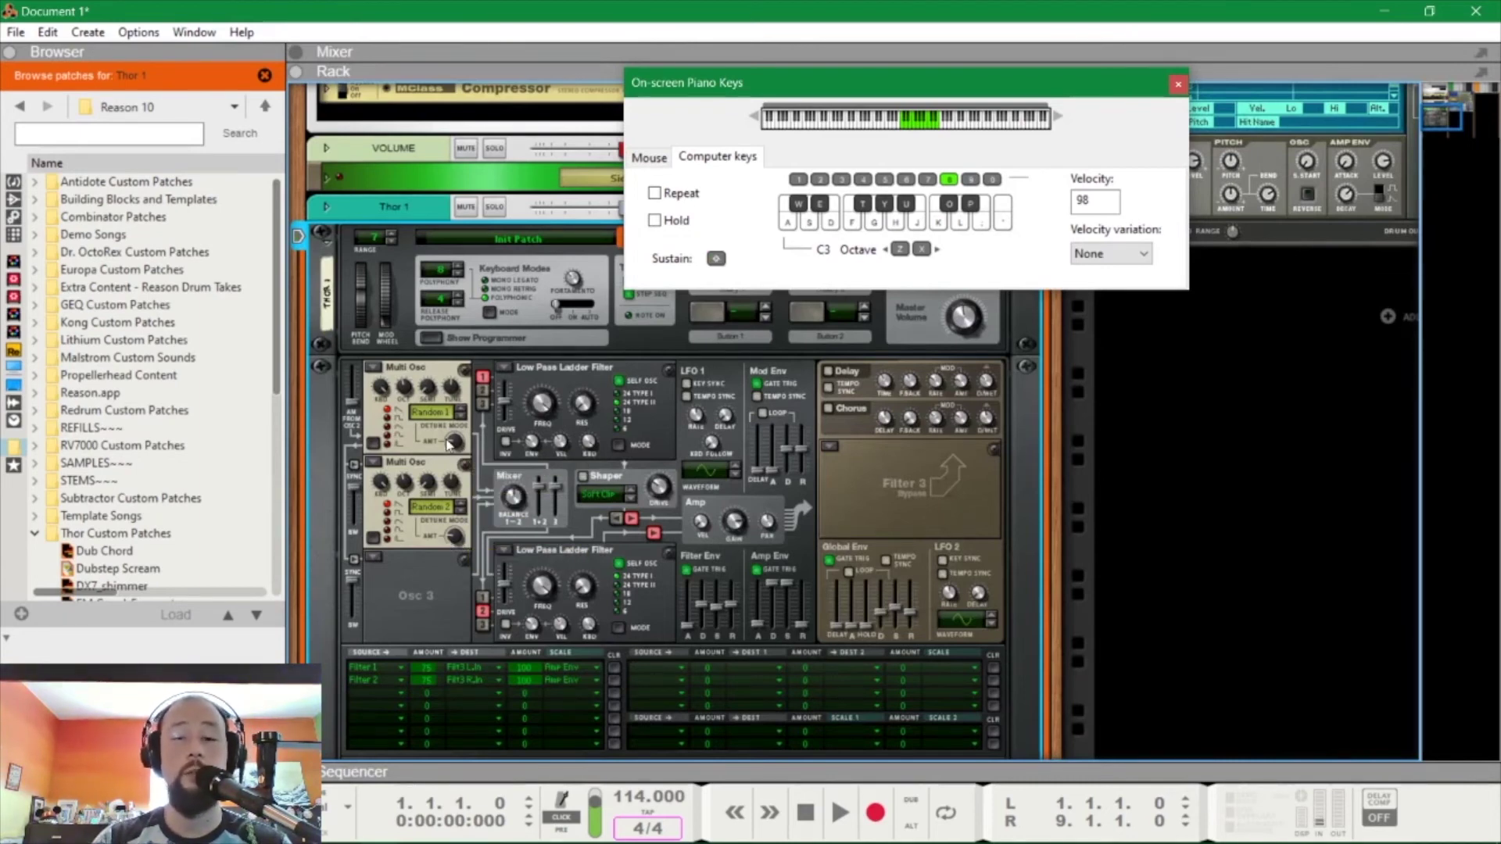
mouse_move(449, 444)
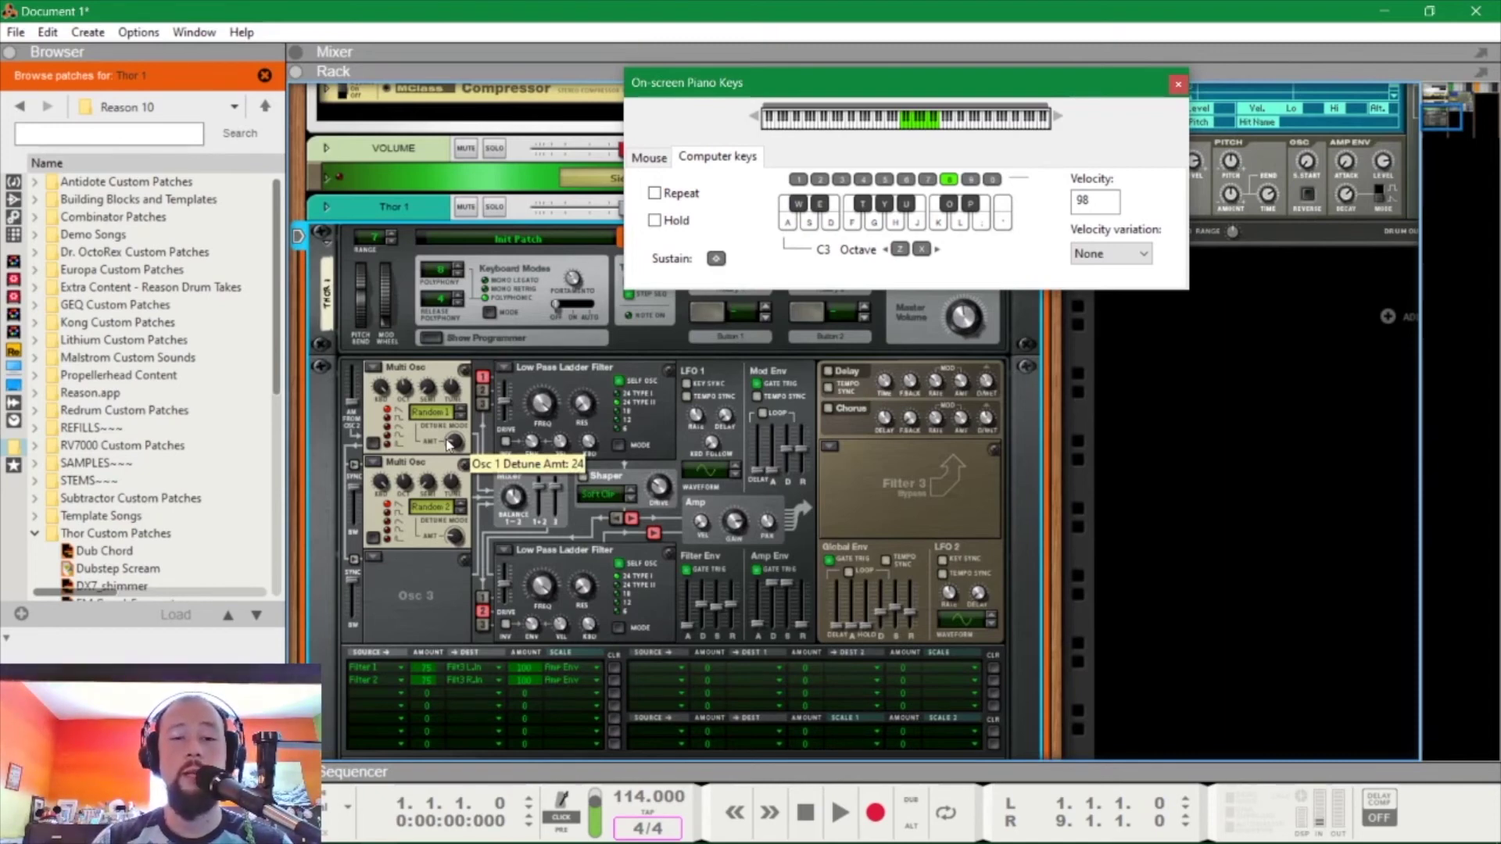
key(a)
key(d)
key(g)
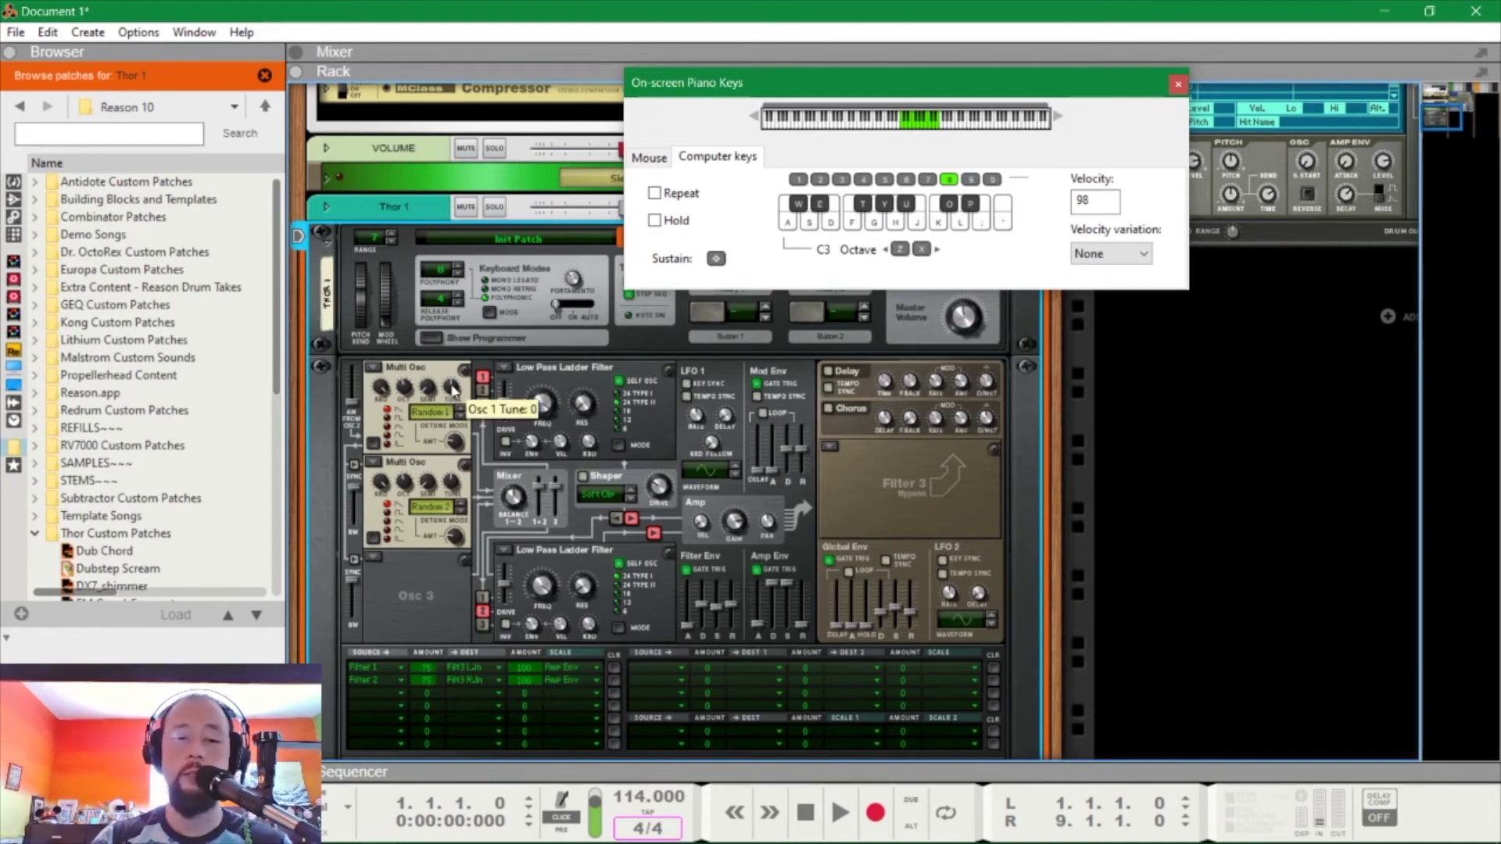
key(Tab)
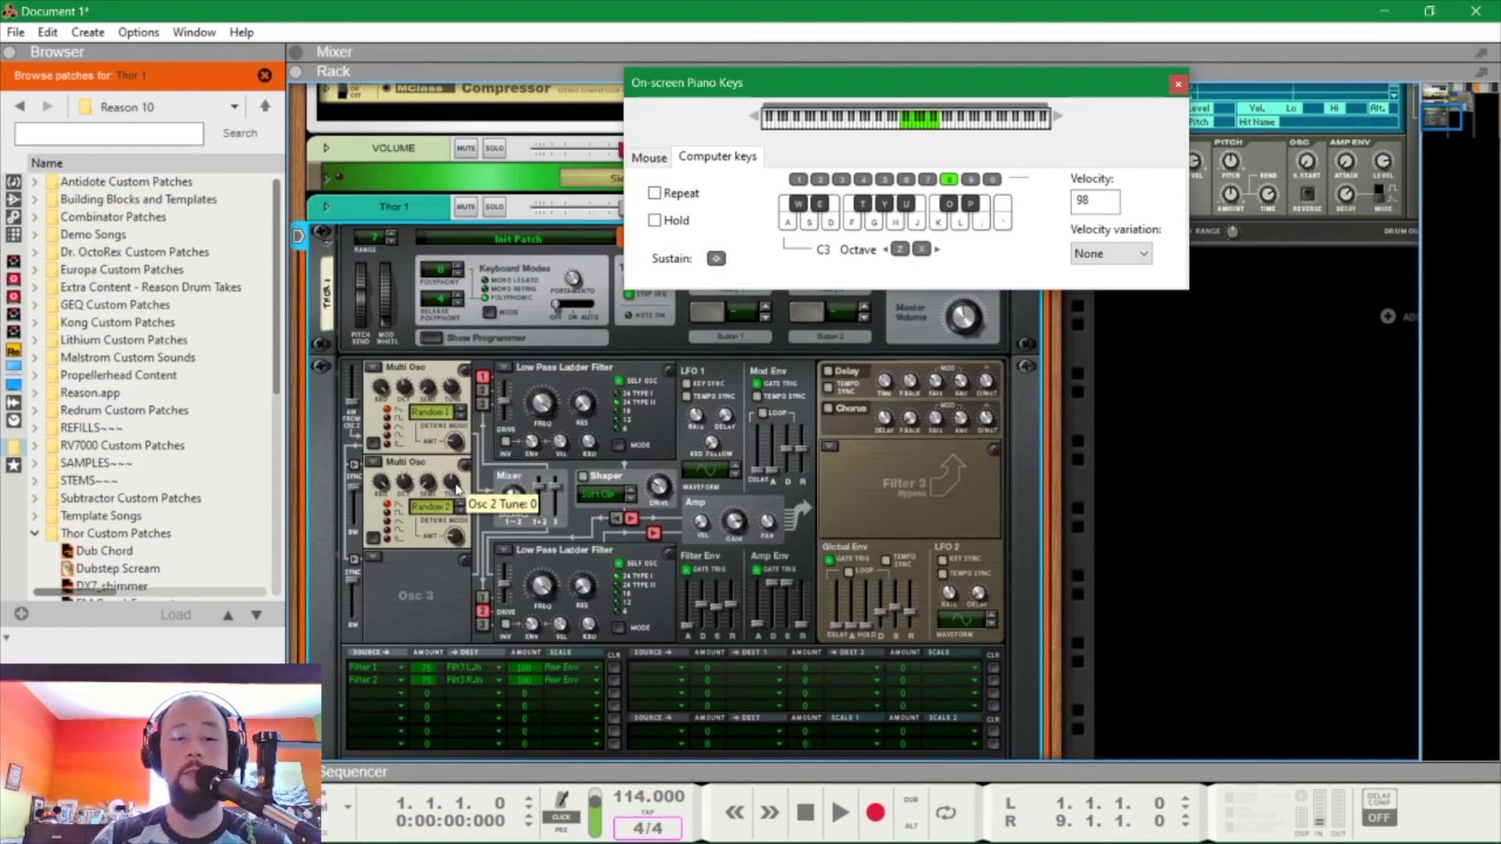
key(Tab)
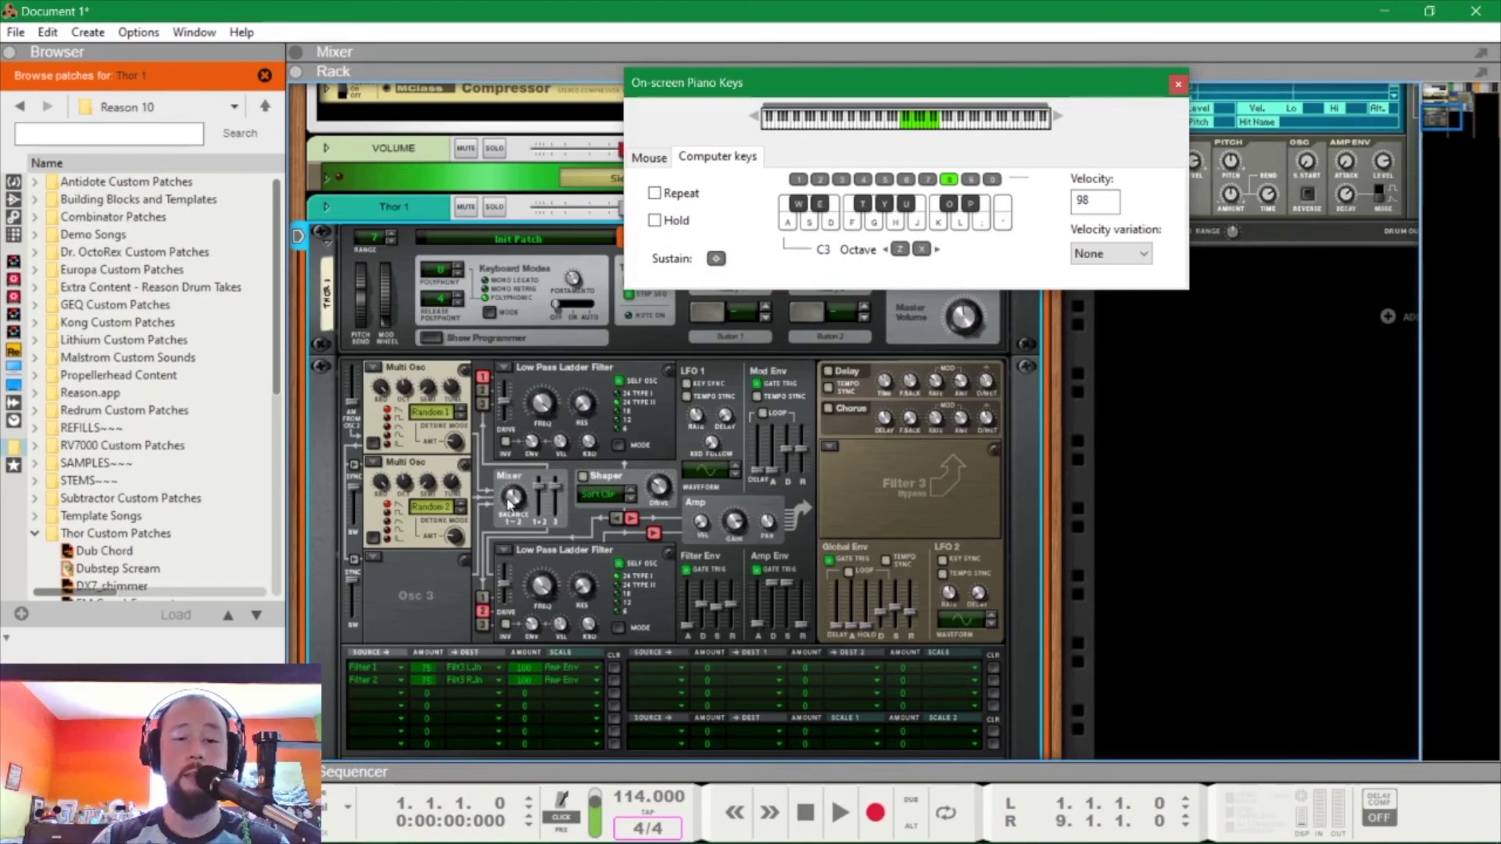
key(a)
key(d)
key(g)
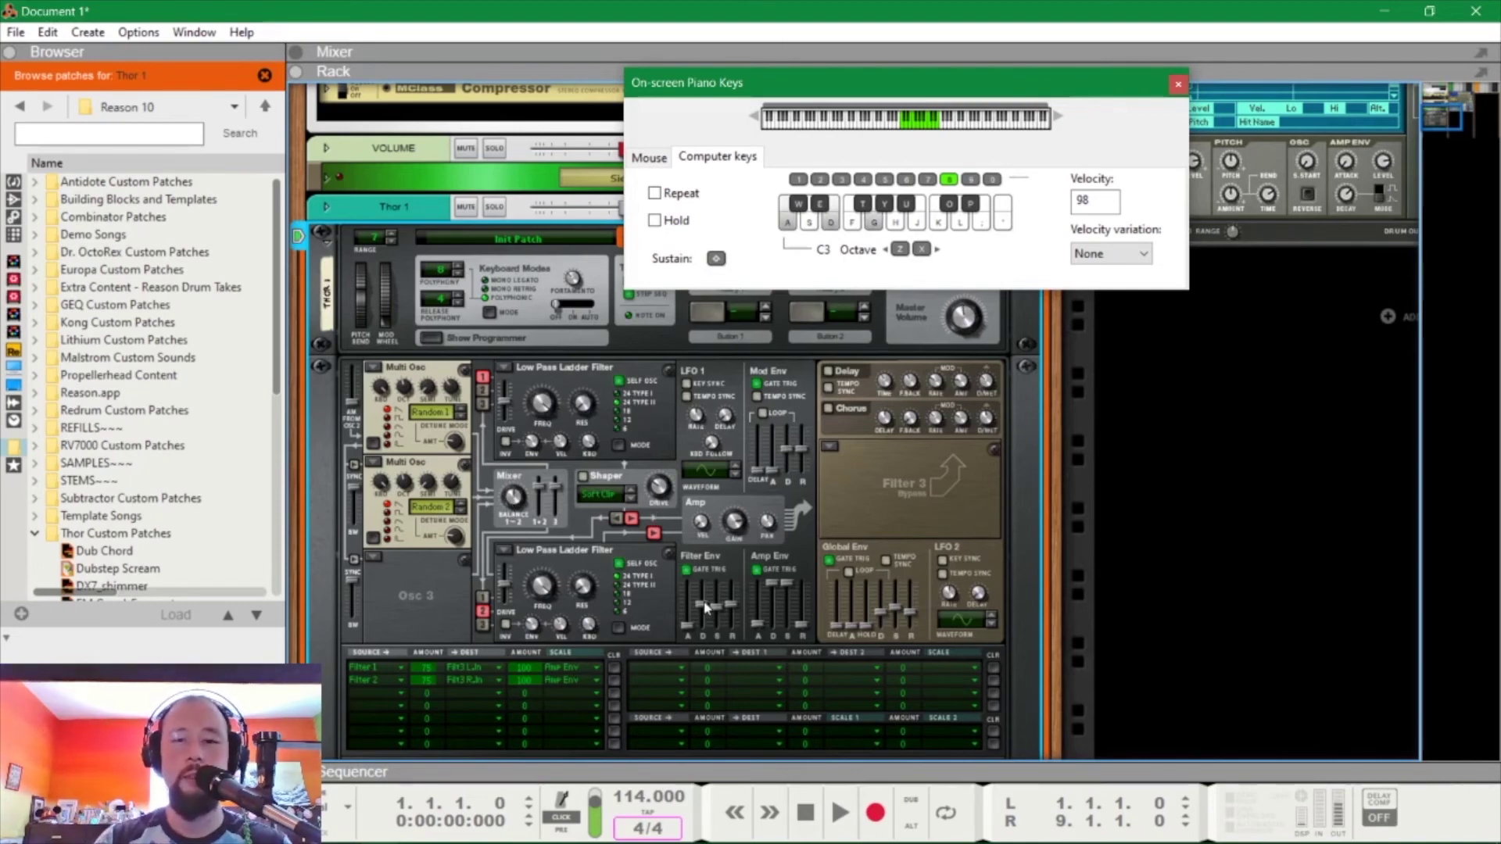
scroll(703, 602, up, 10)
scroll(704, 580, down, 10)
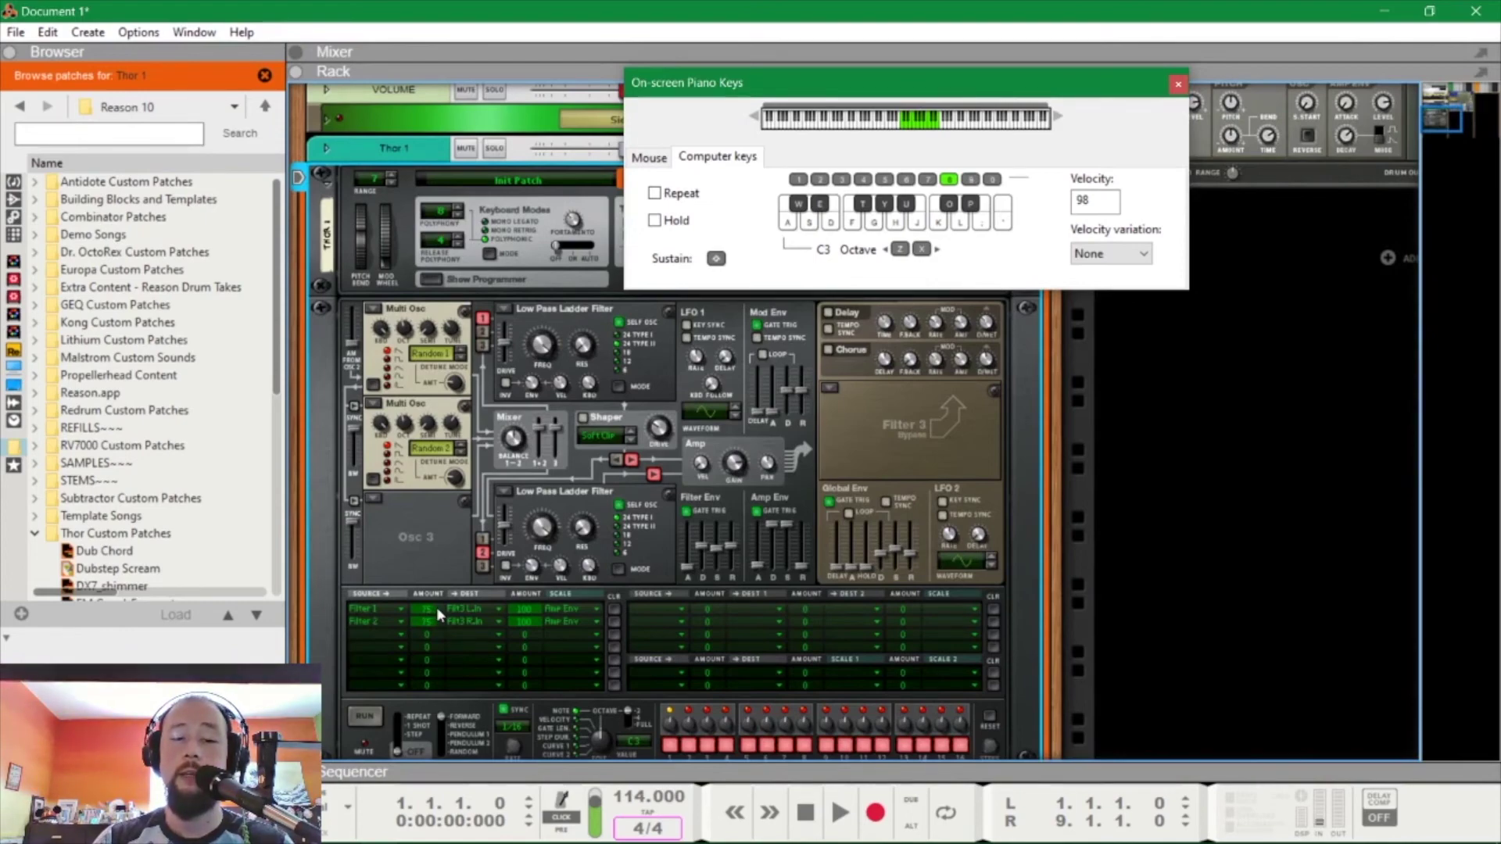
Step: Raise Filter 1's modulation amount to 100 and play an A-D-G chord
drag(436, 607, 435, 596)
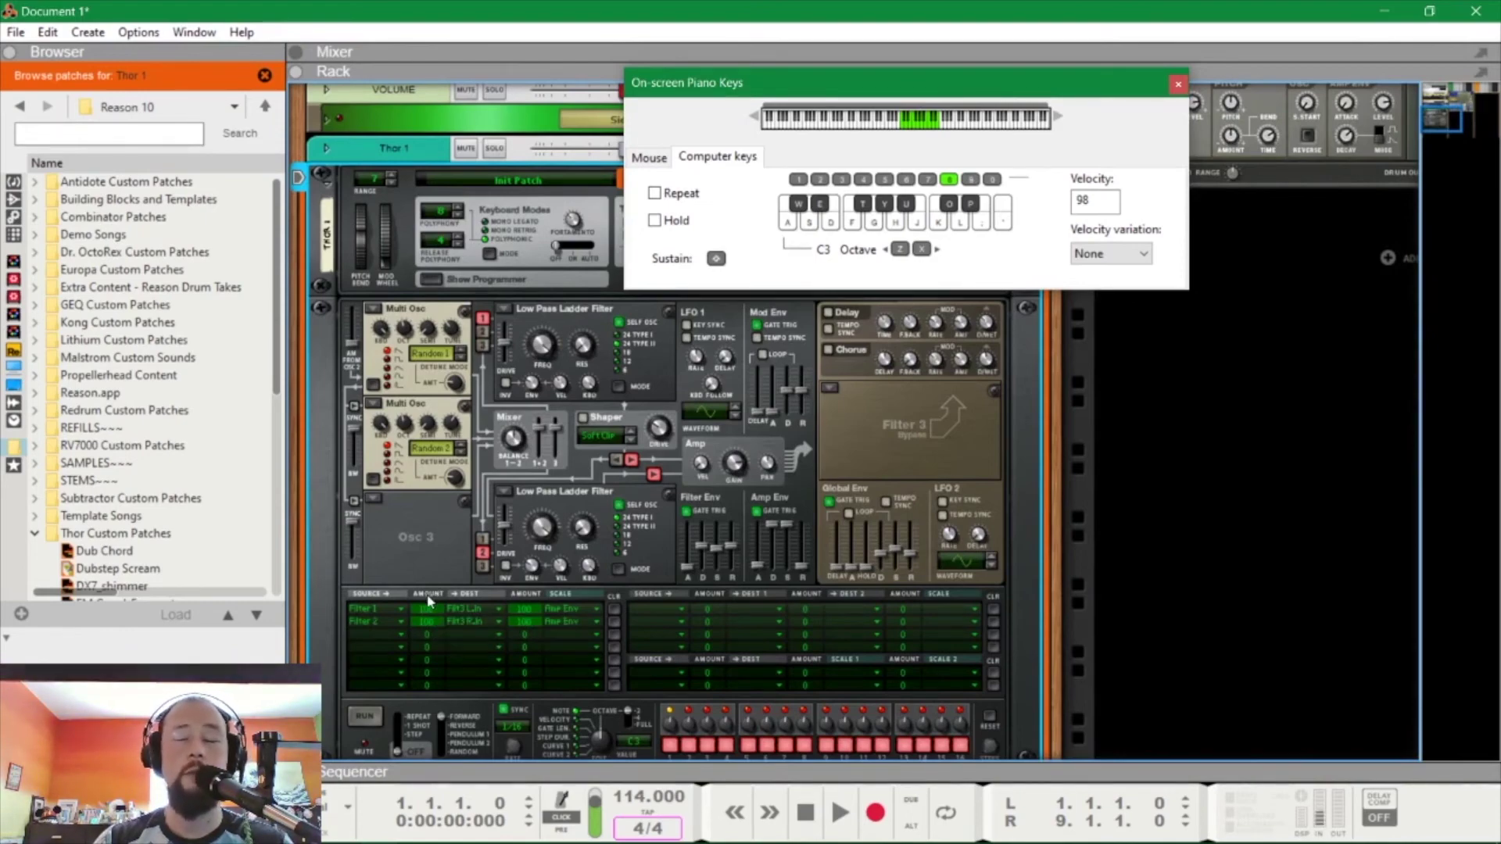
scroll(431, 551, up, 10)
key(a)
key(d)
key(g)
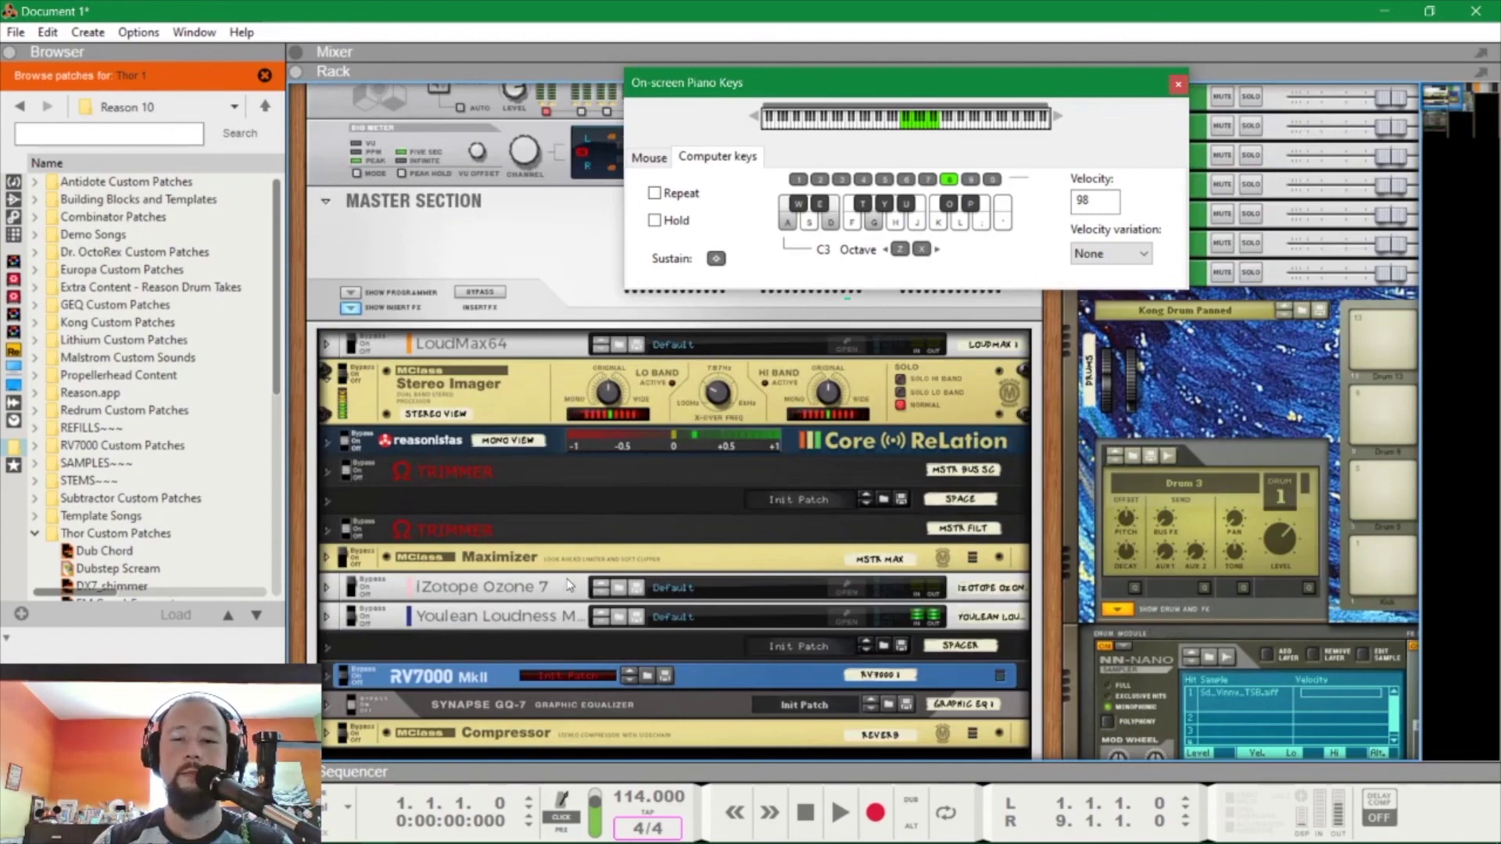
scroll(755, 560, down, 3)
scroll(755, 559, down, 7)
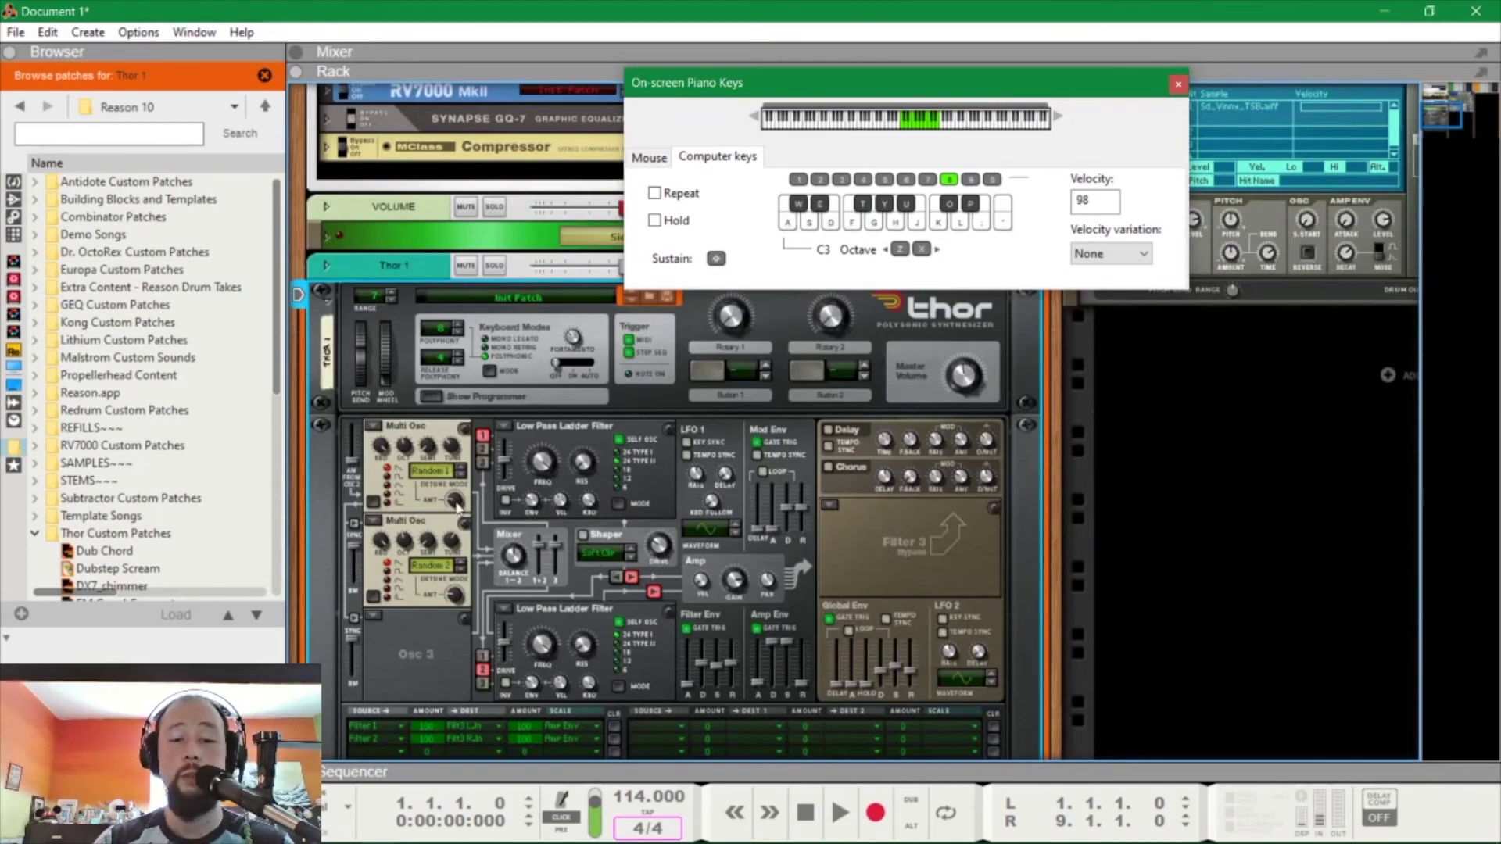
Step: Sustain the chord, close the on-screen piano keys and scroll back to Thor's oscillators
key(Tab)
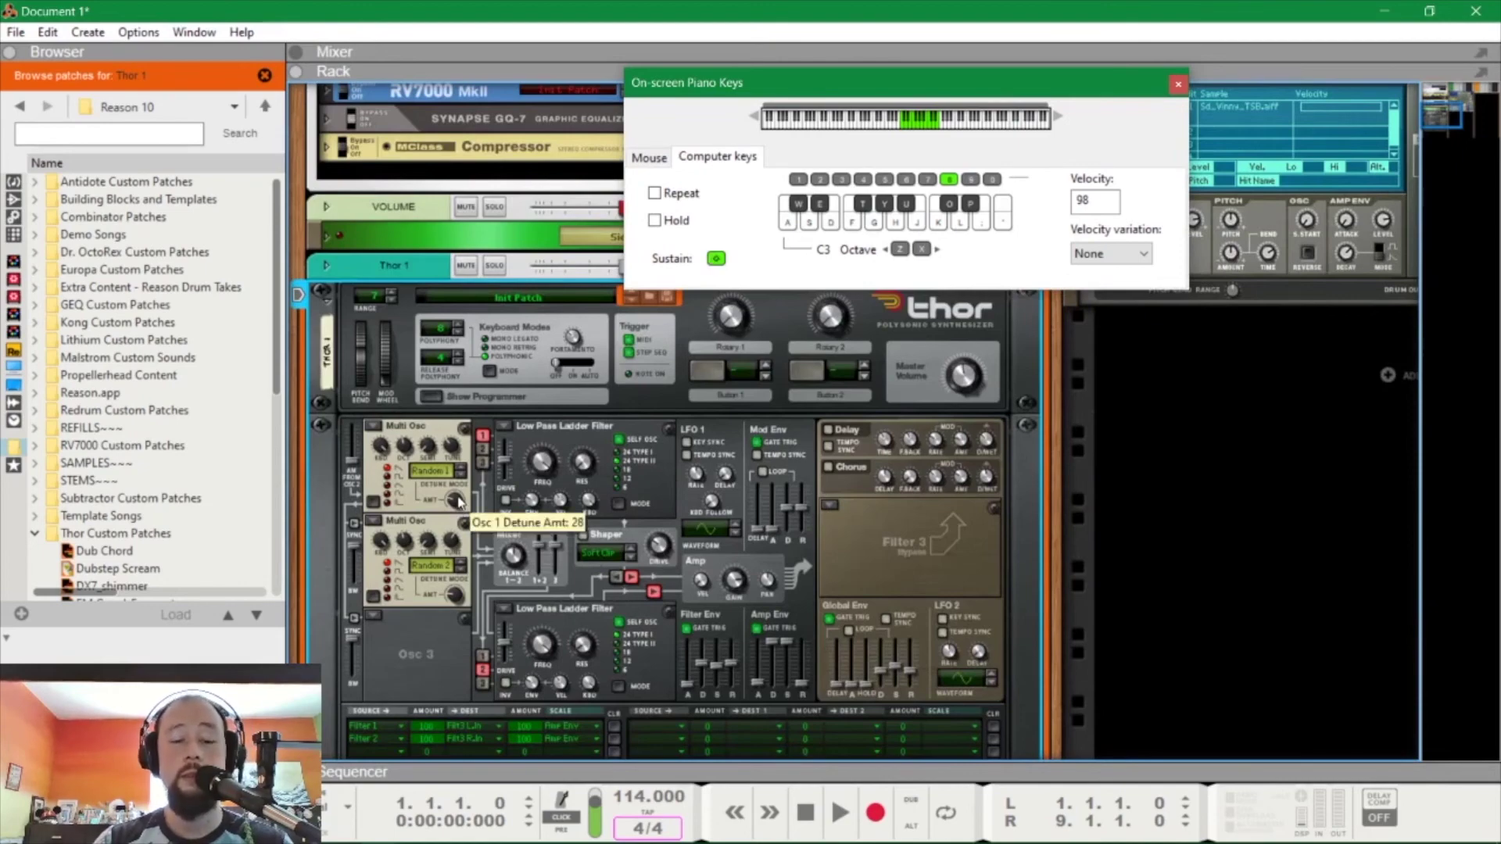
scroll(568, 561, up, 10)
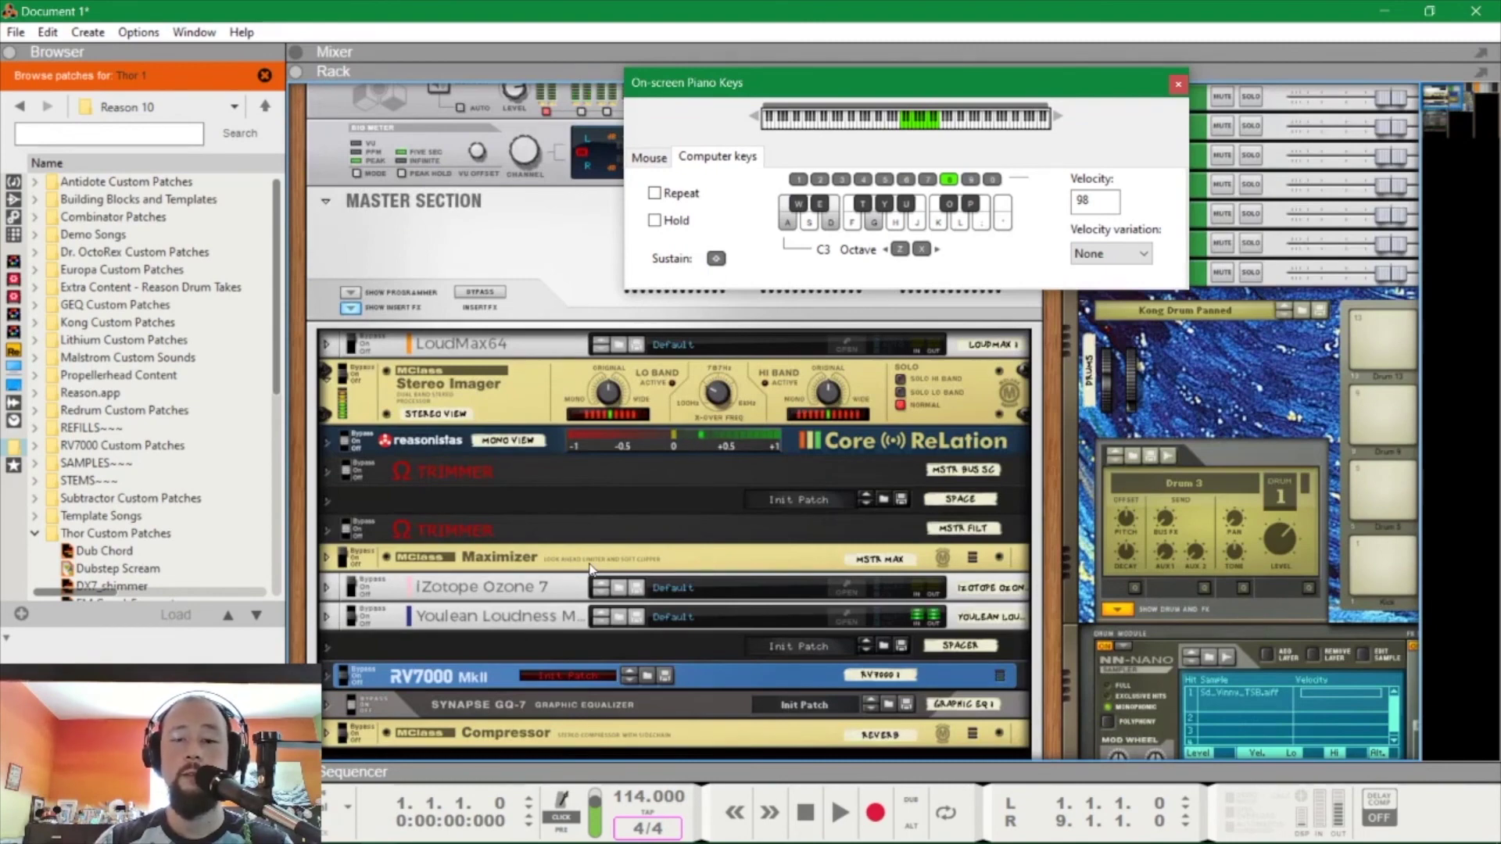
key(F4)
scroll(744, 538, down, 10)
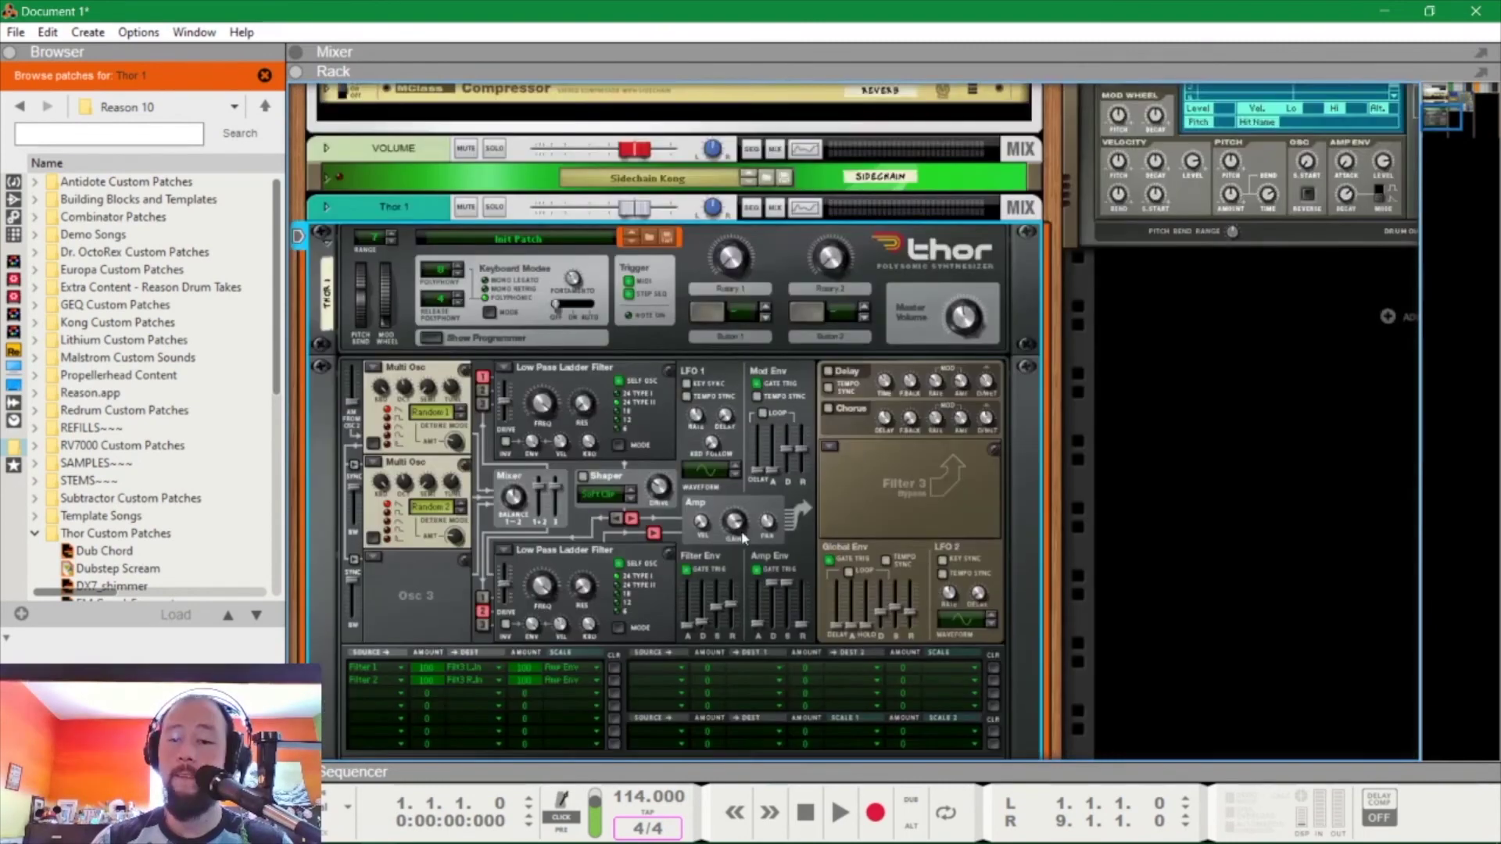
scroll(743, 538, down, 3)
scroll(742, 540, down, 1)
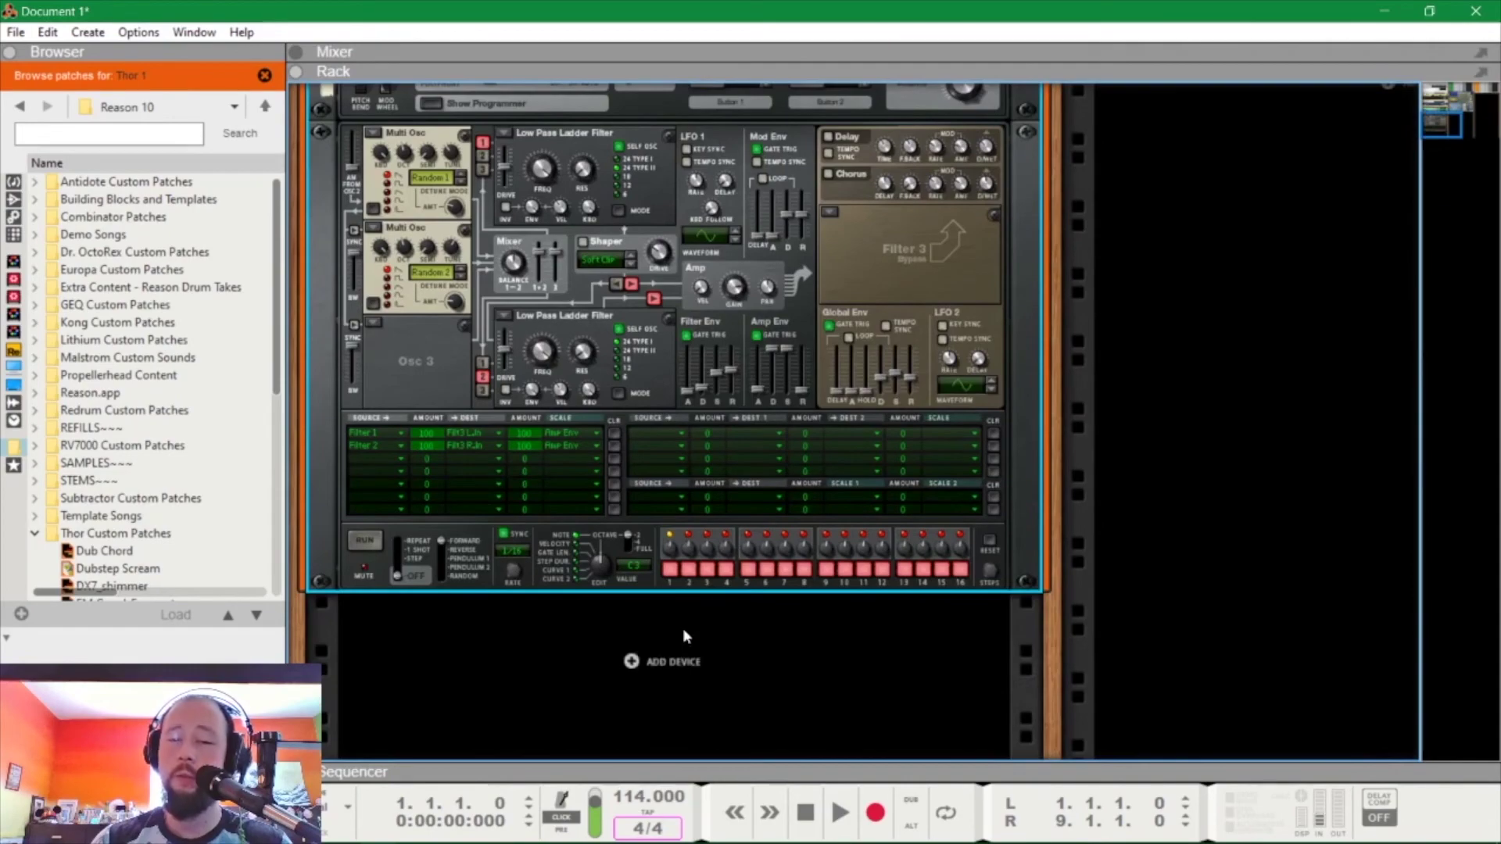
scroll(660, 622, up, 13)
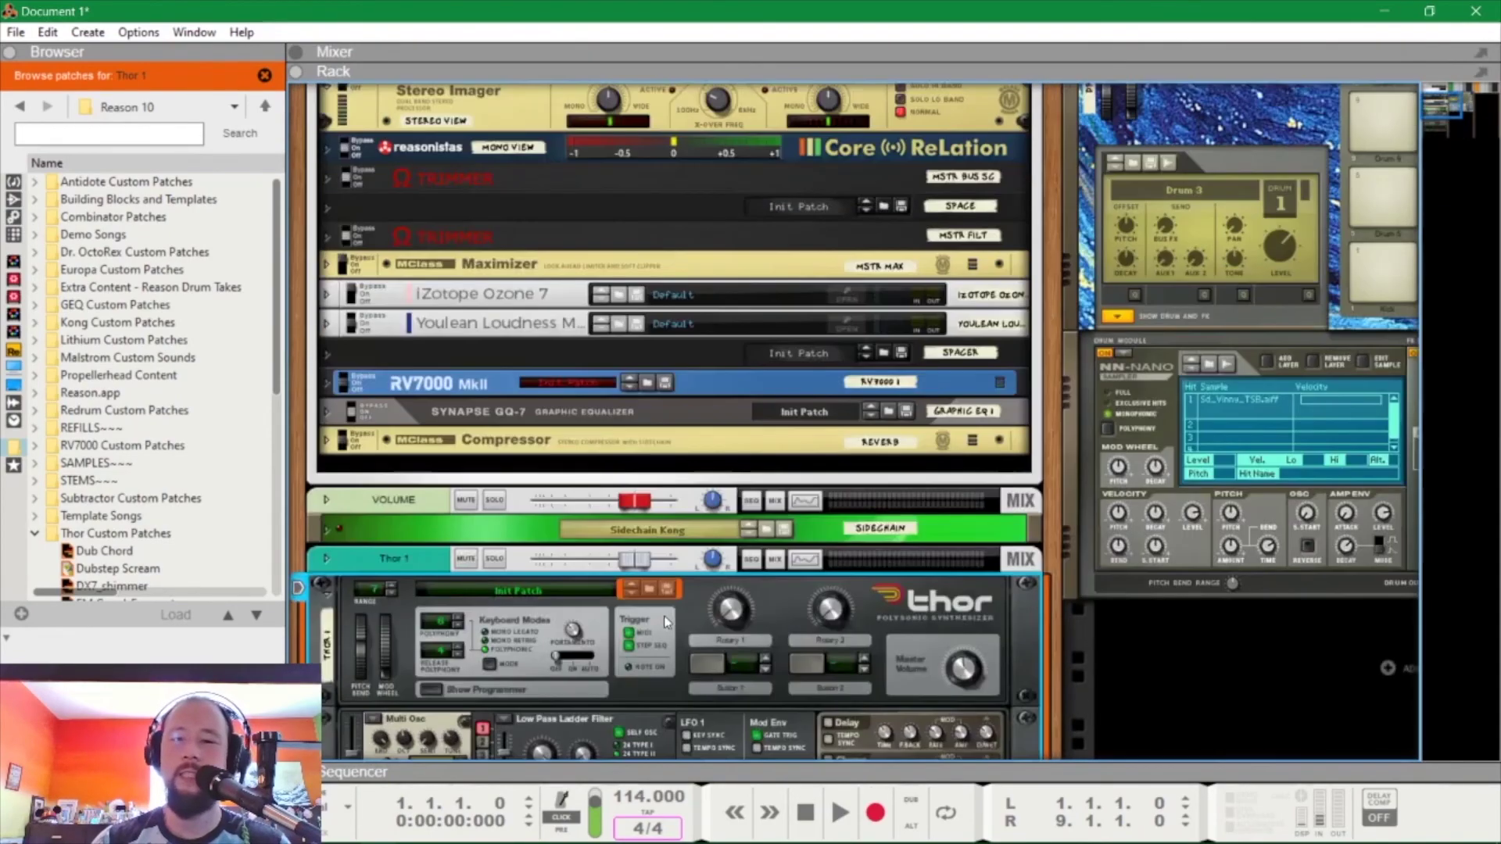
scroll(574, 587, down, 5)
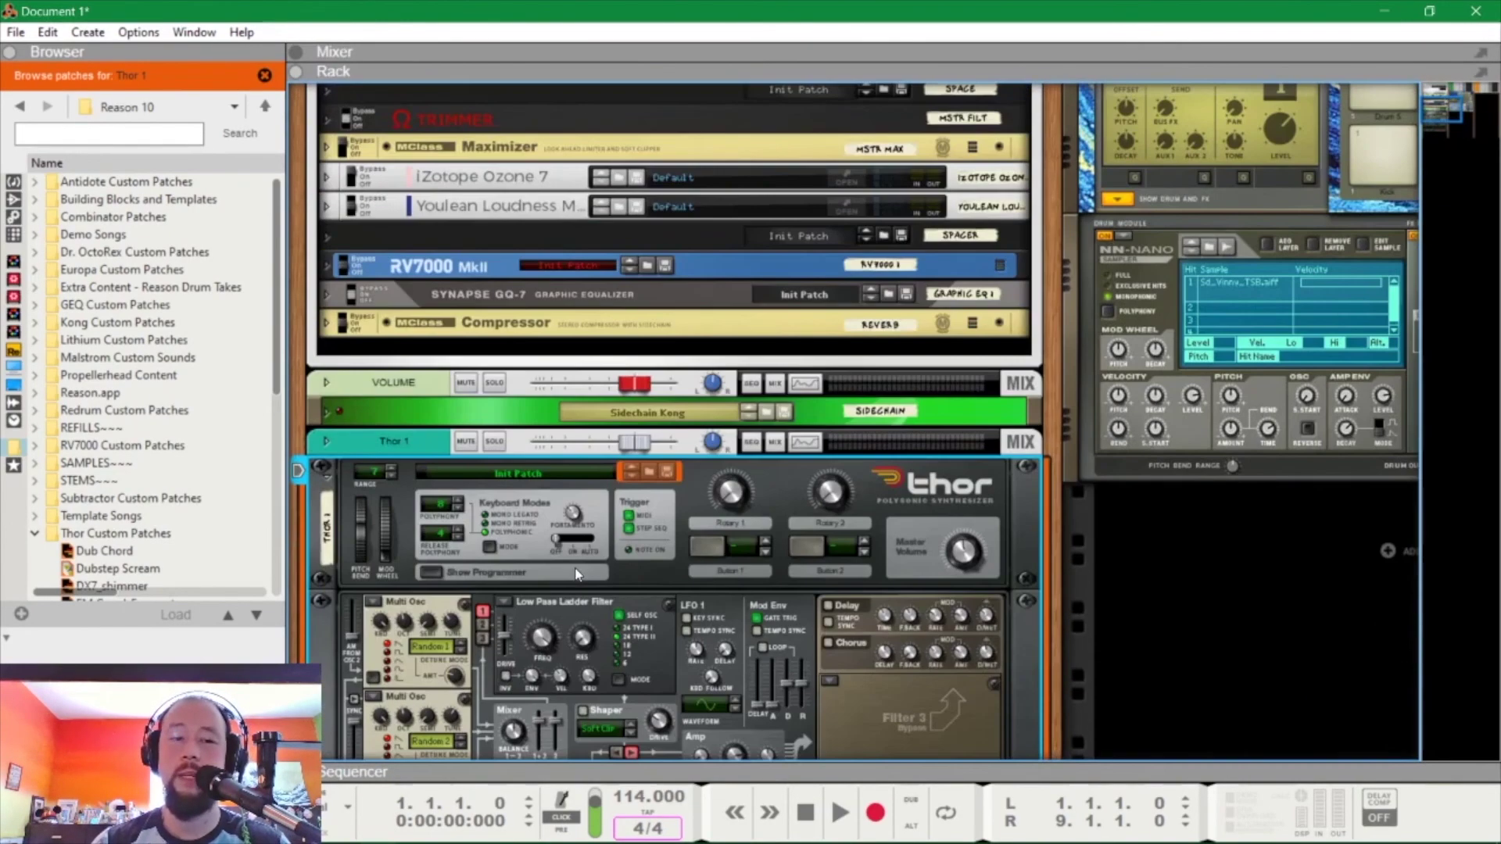
scroll(508, 566, down, 7)
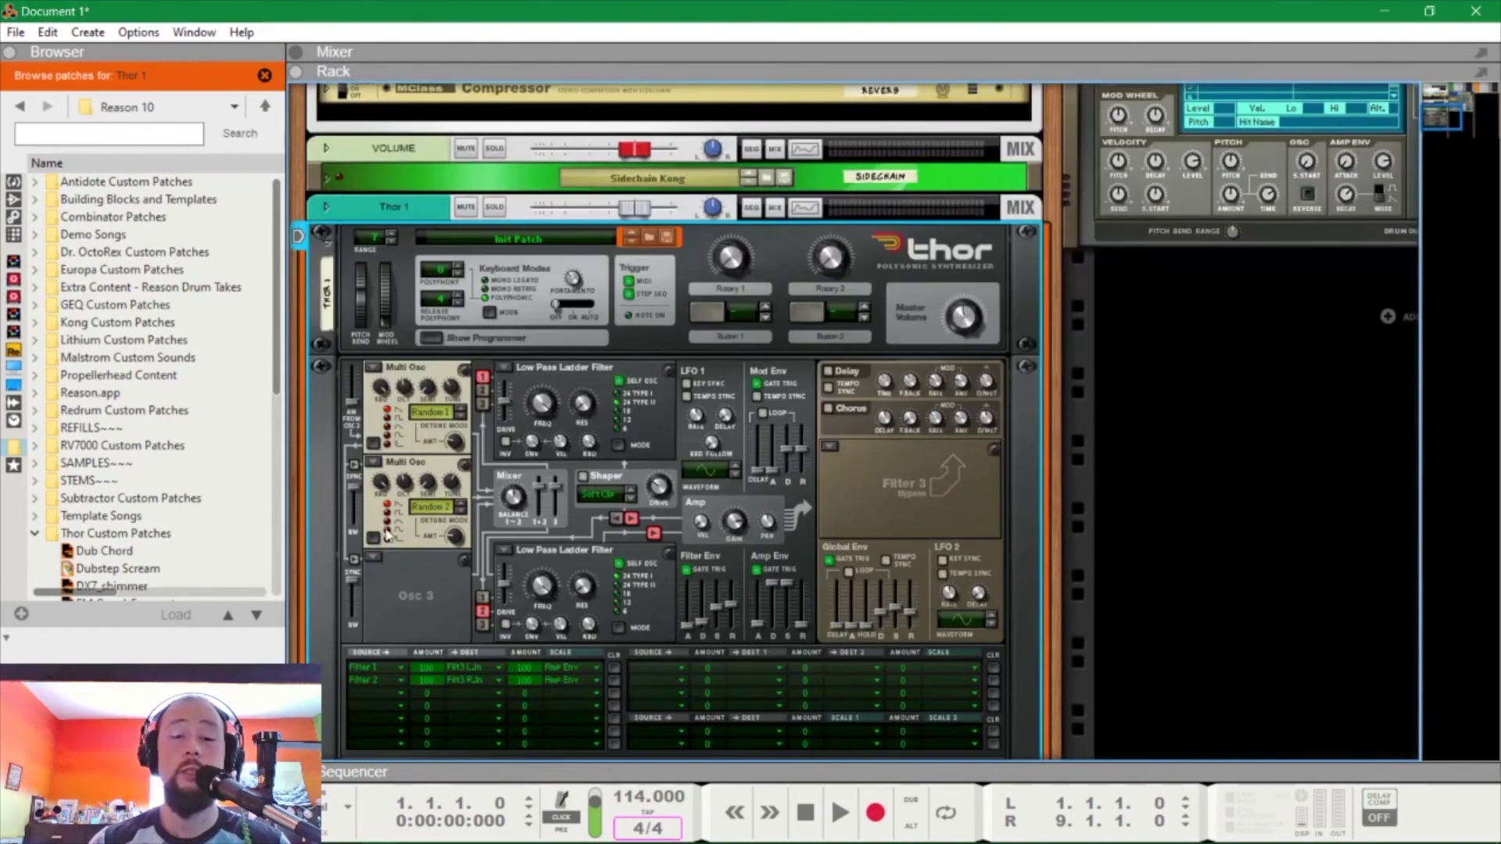
scroll(521, 366, up, 1)
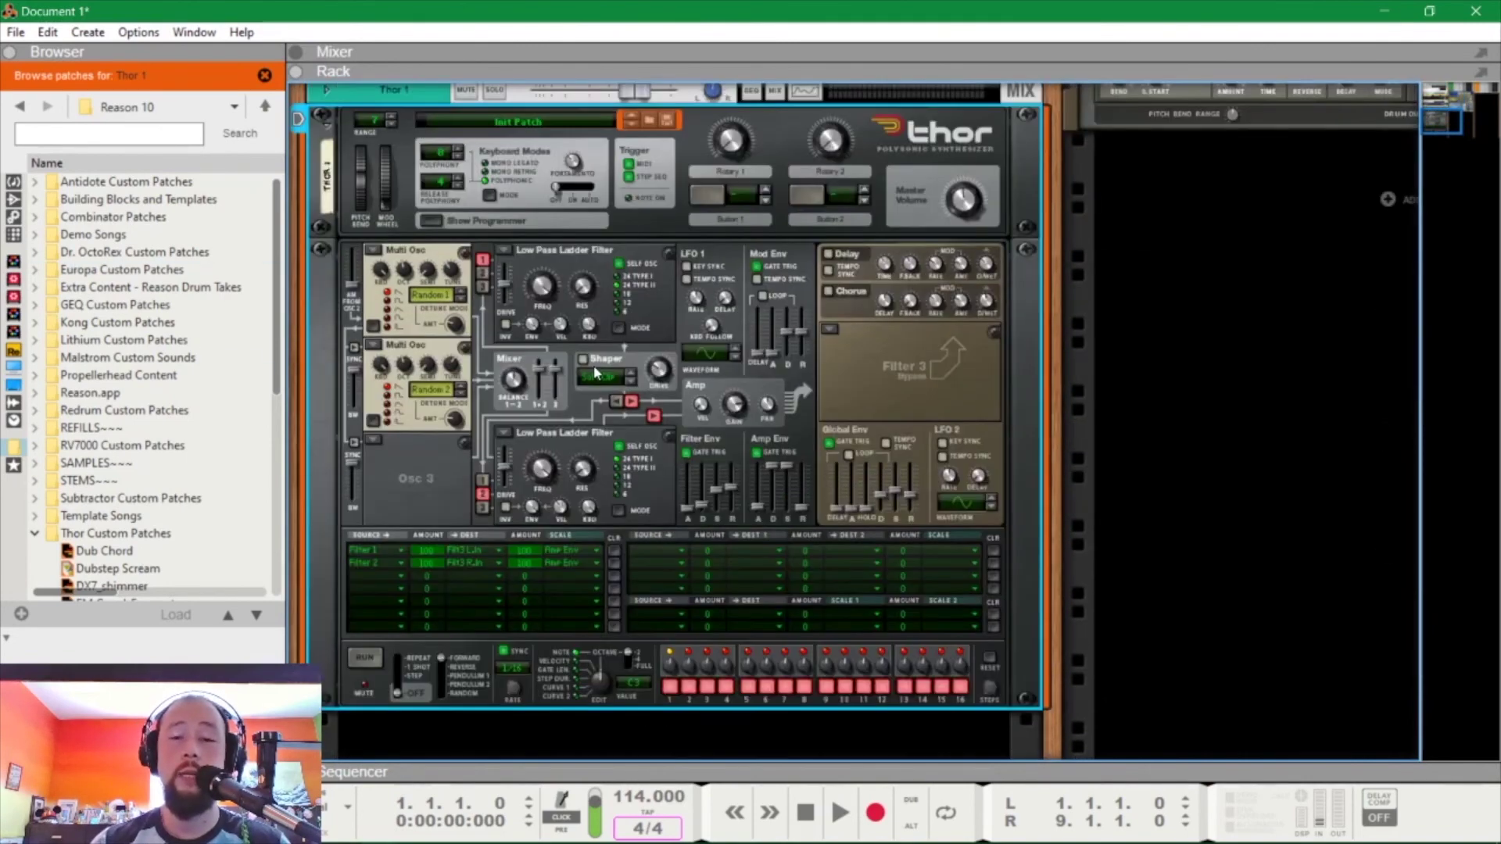
click(425, 497)
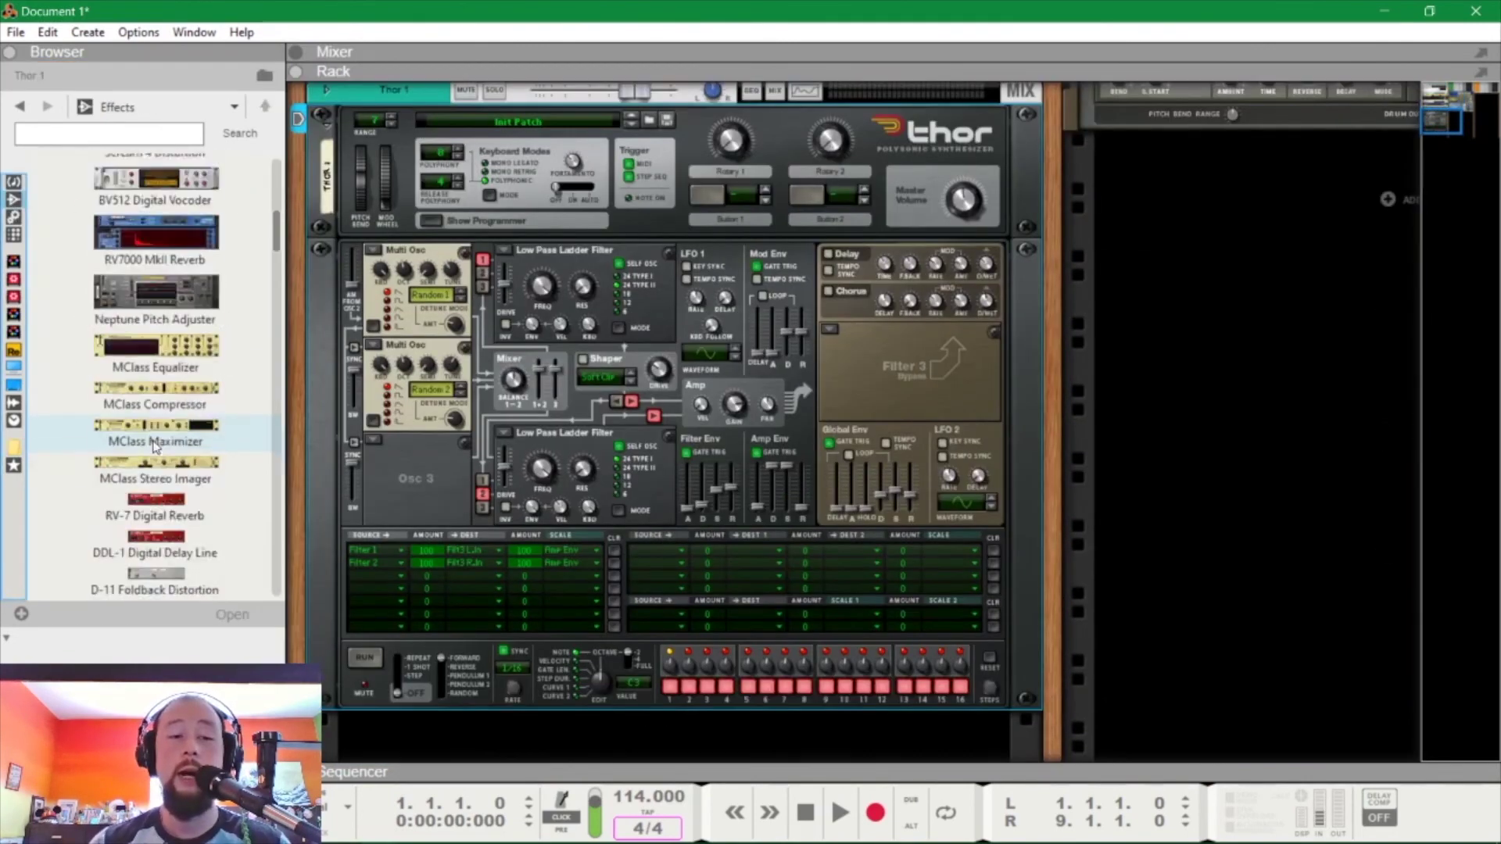
scroll(424, 500, down, 3)
drag(156, 415, 568, 637)
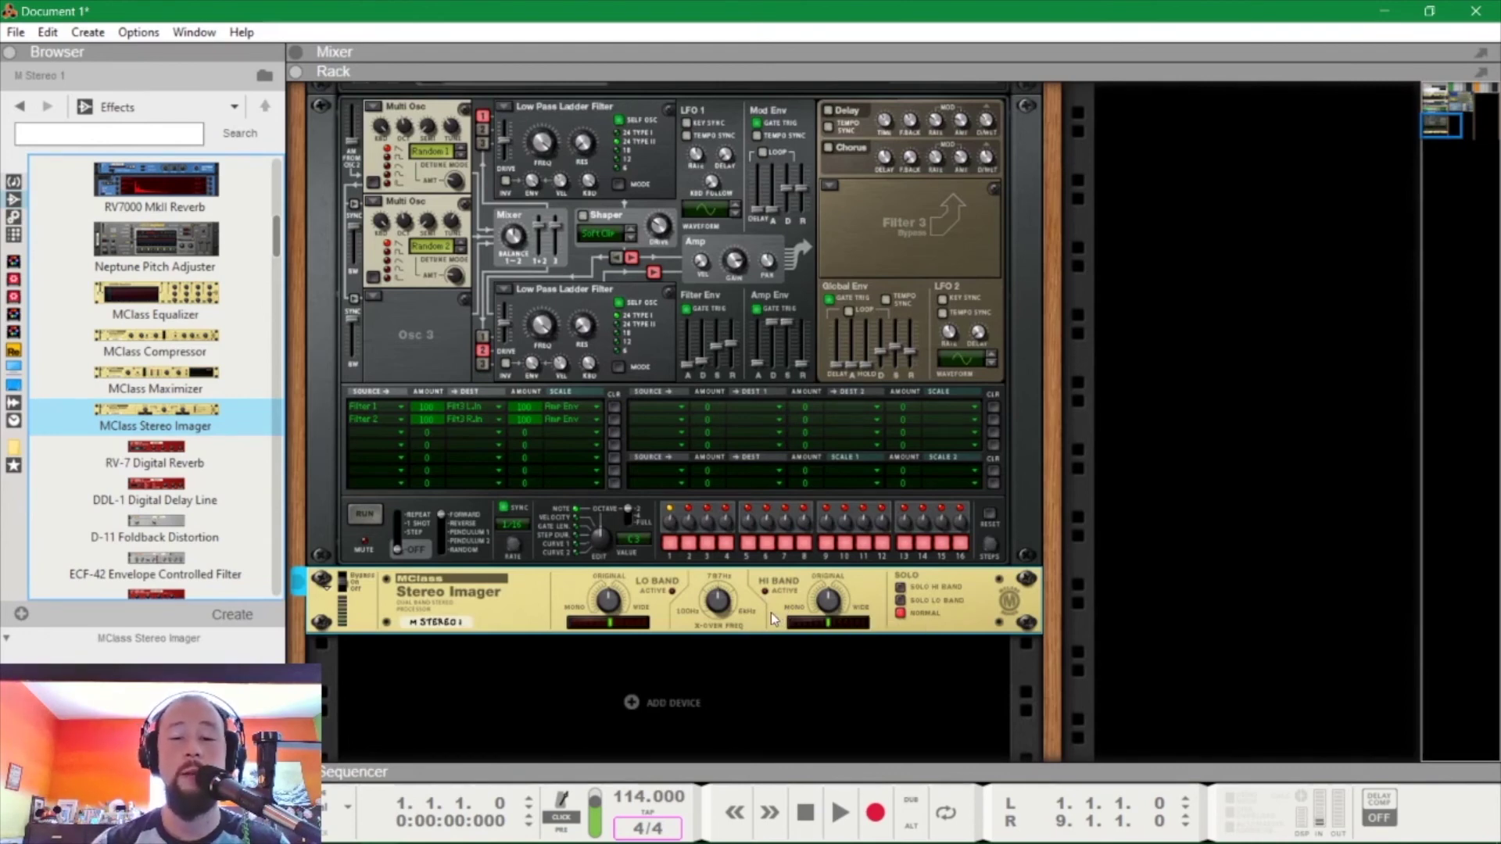
click(771, 612)
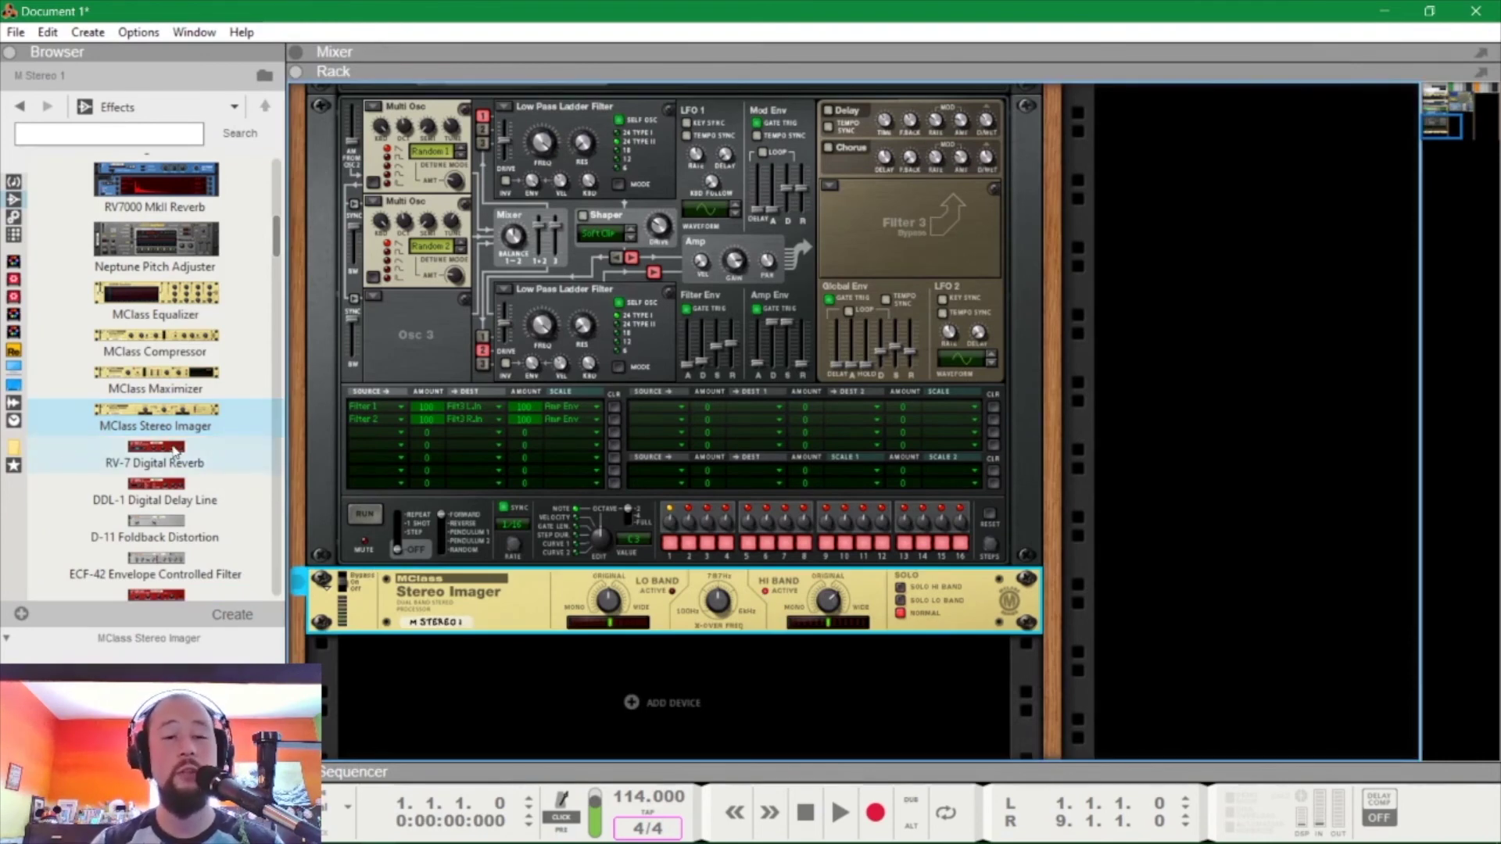
scroll(173, 452, down, 10)
key(Delete)
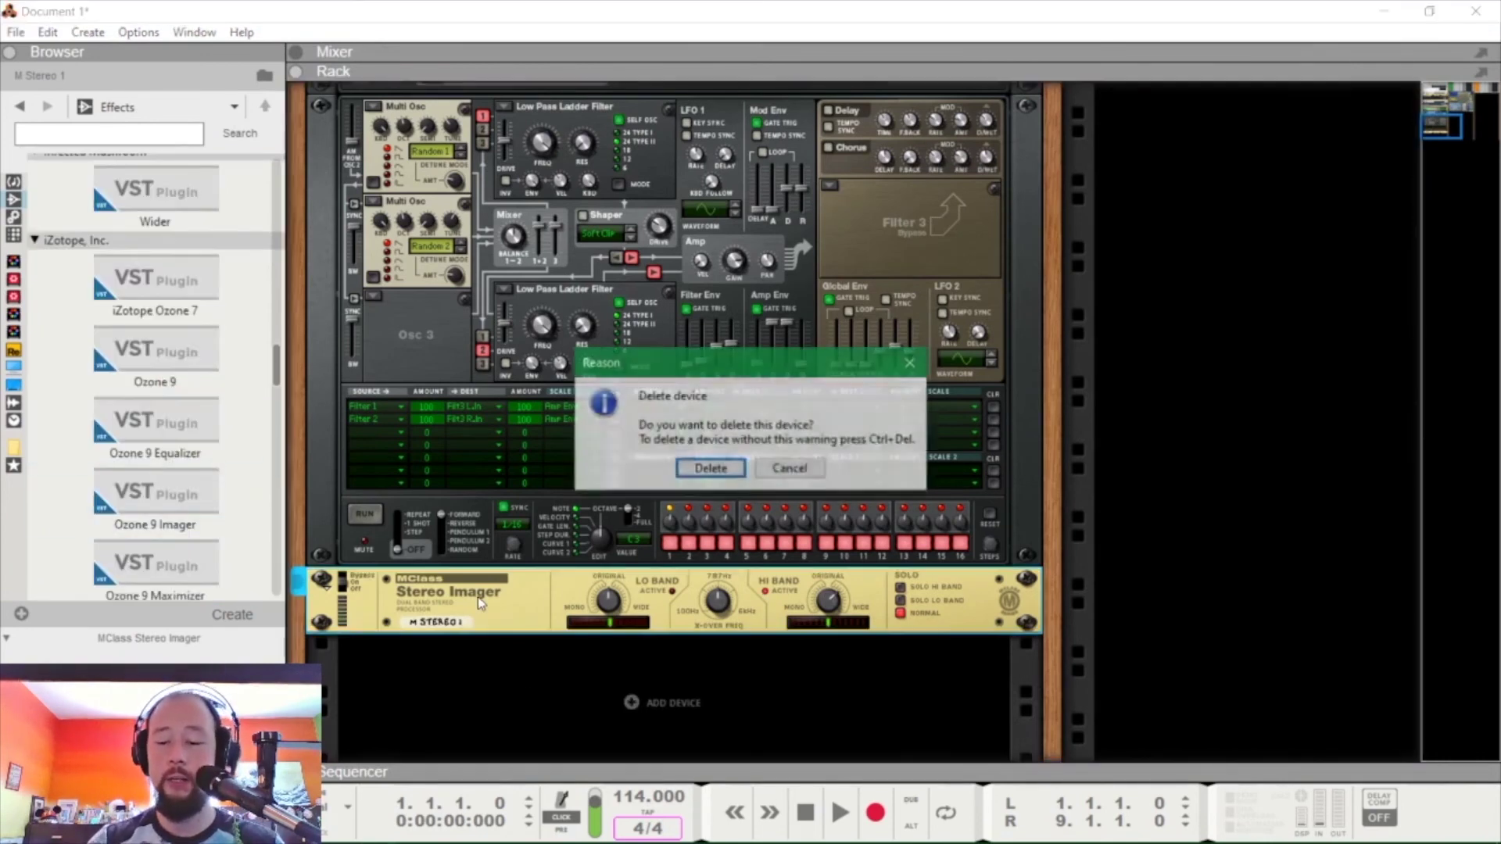
key(Return)
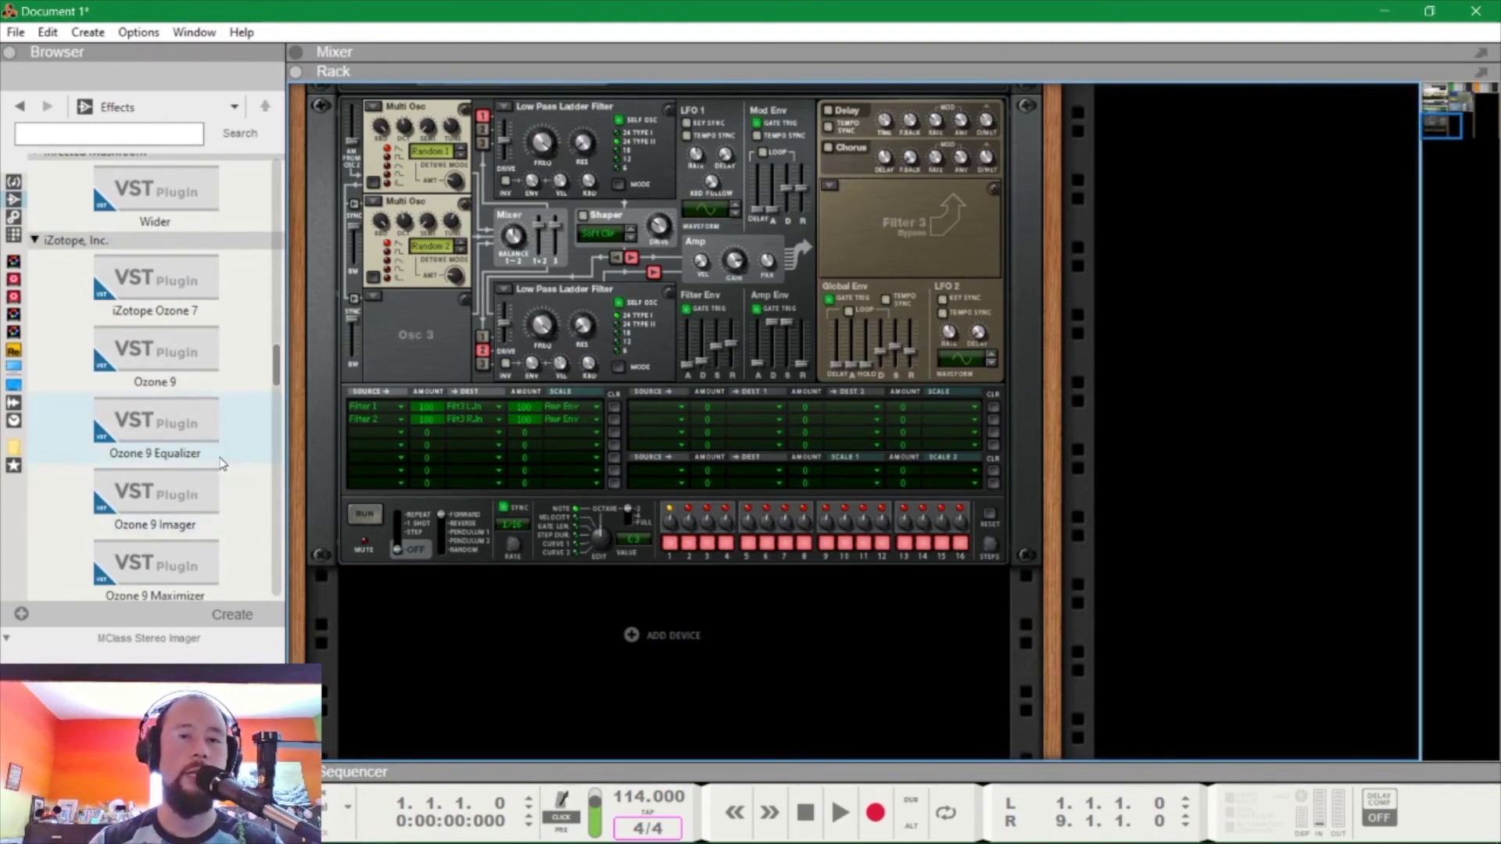
Step: Drag kHs Stereo from the Browser into the rack below Thor 1
scroll(217, 449, down, 10)
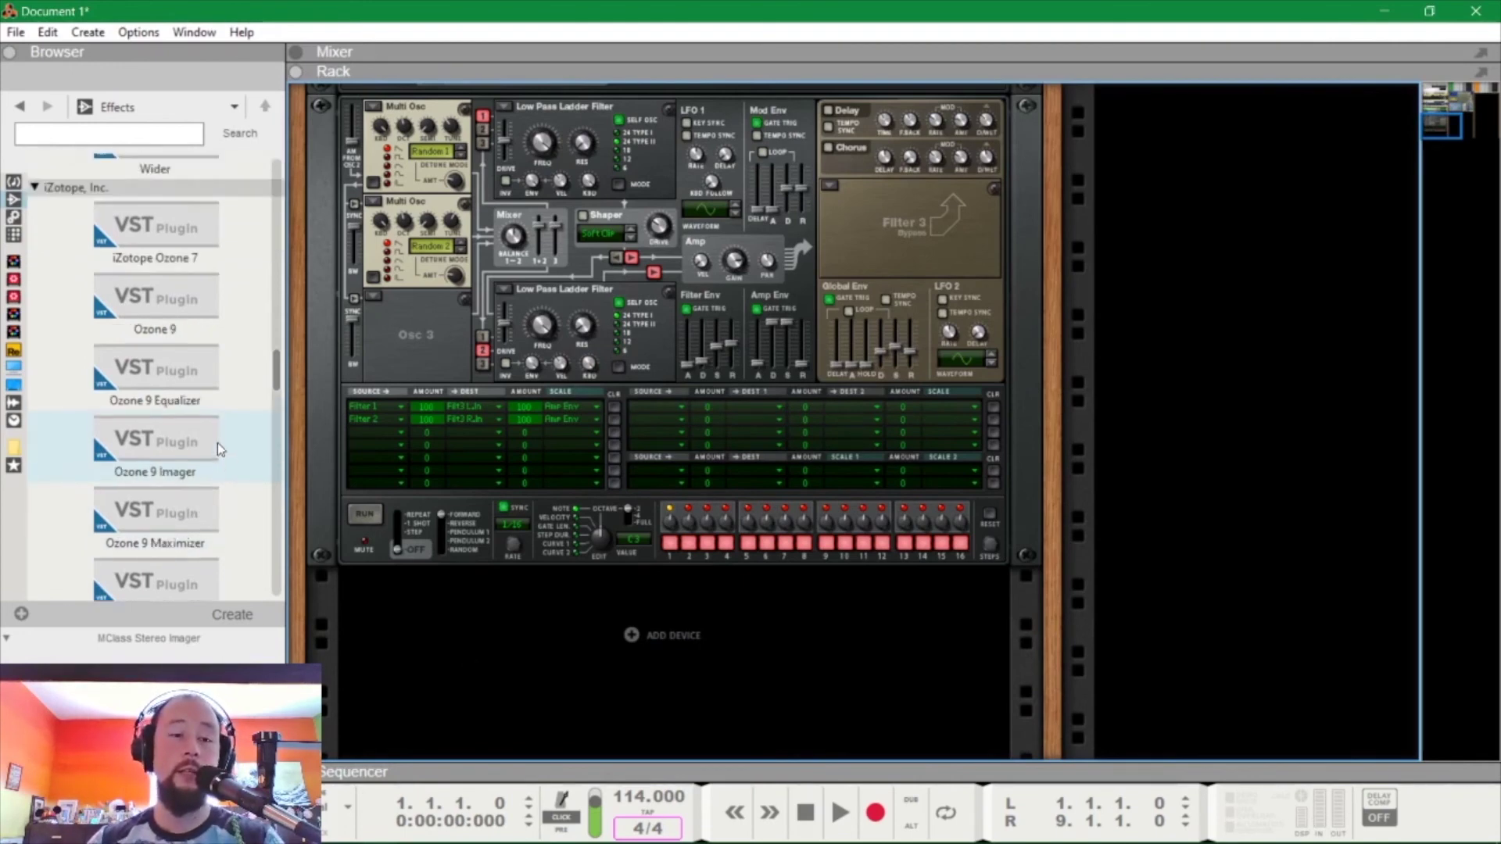
scroll(219, 448, down, 5)
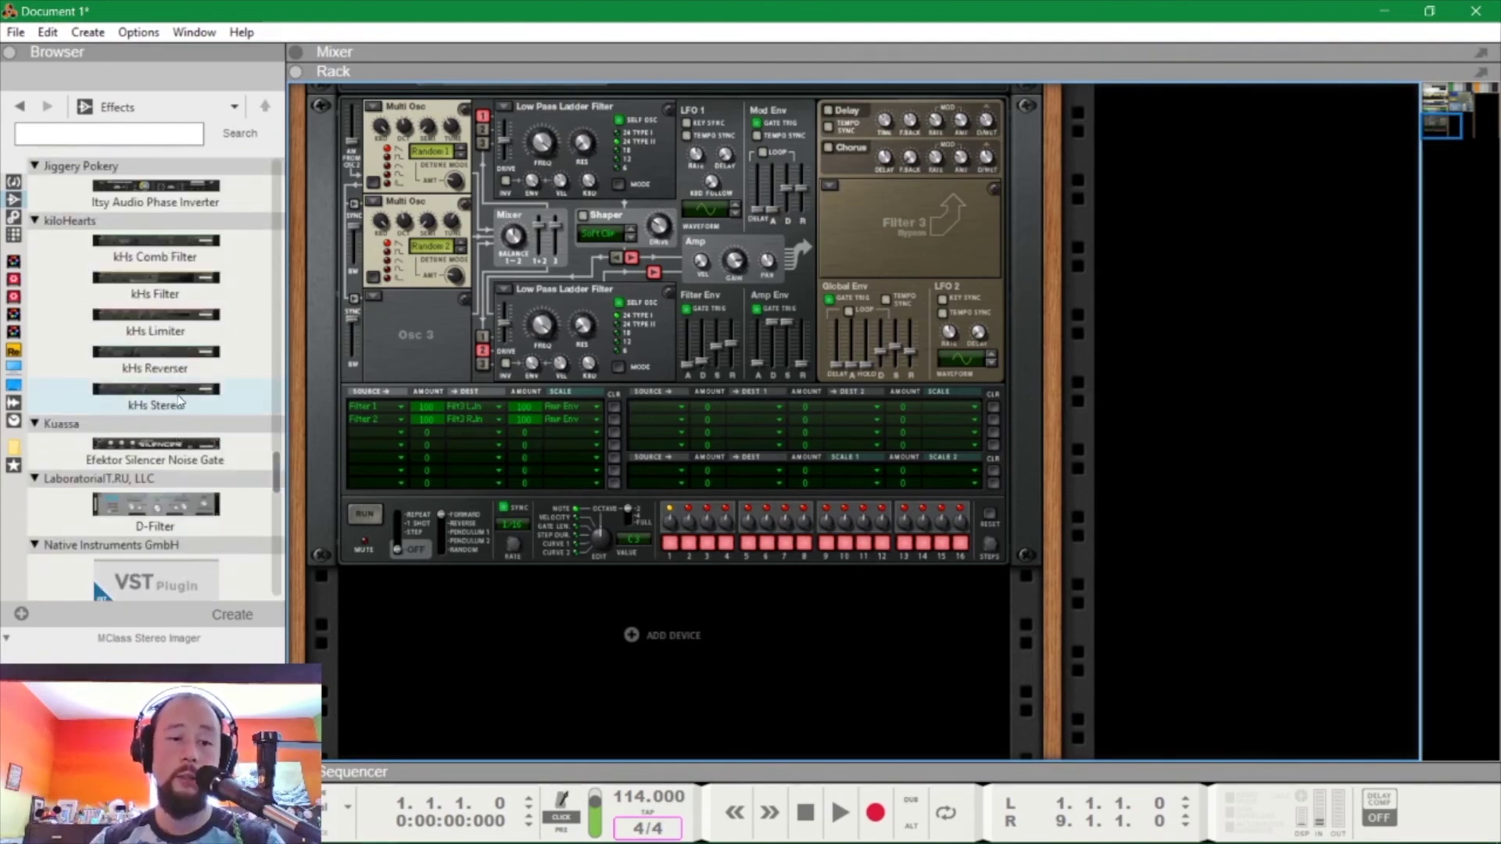
drag(175, 398, 594, 603)
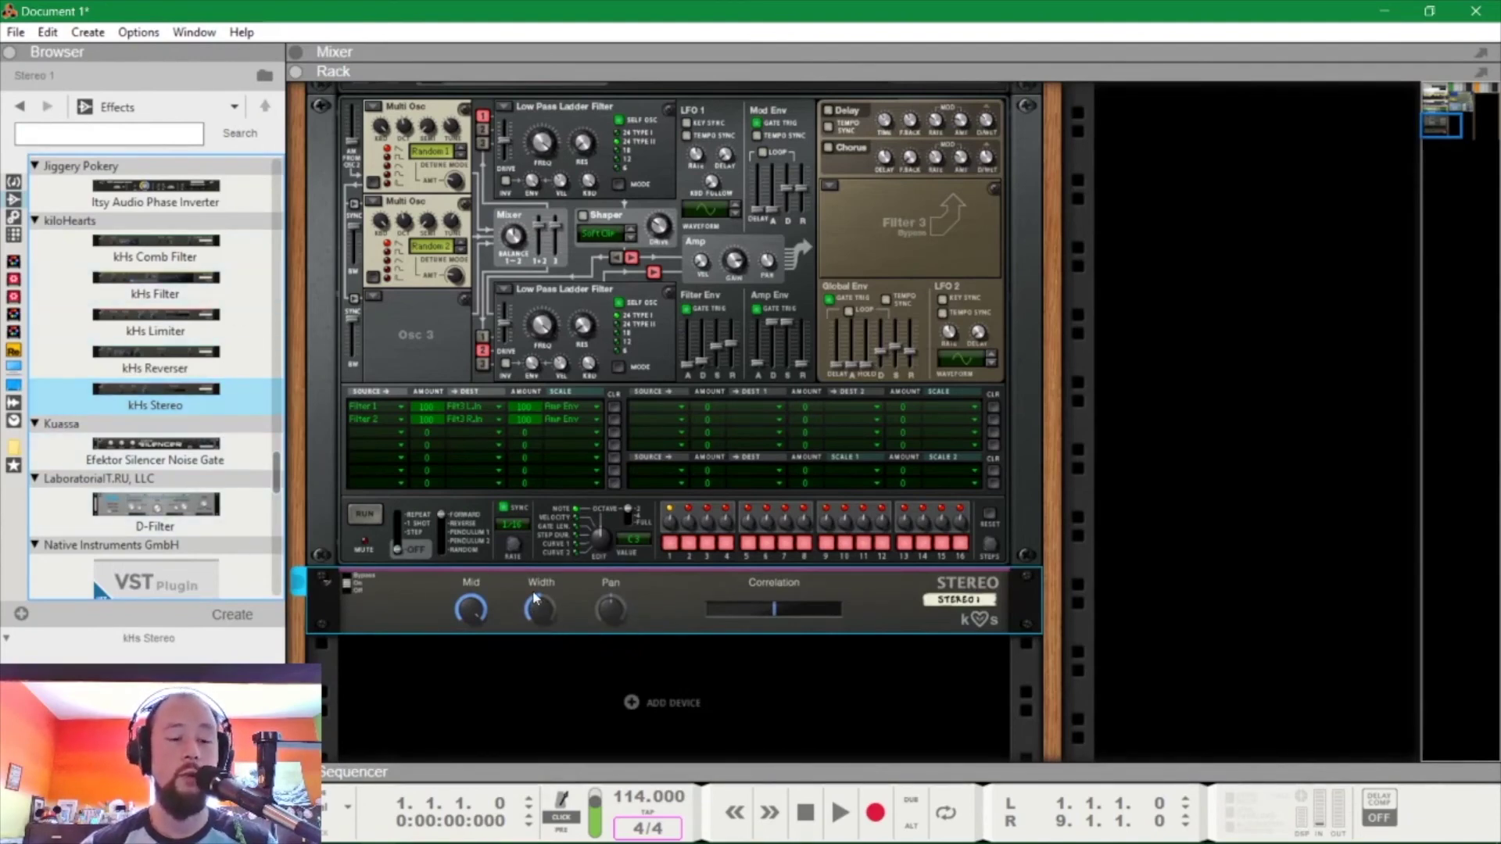
Step: Play an A-D-G chord on the on-screen piano keys and set kHs Stereo Width to 136%
key(F4)
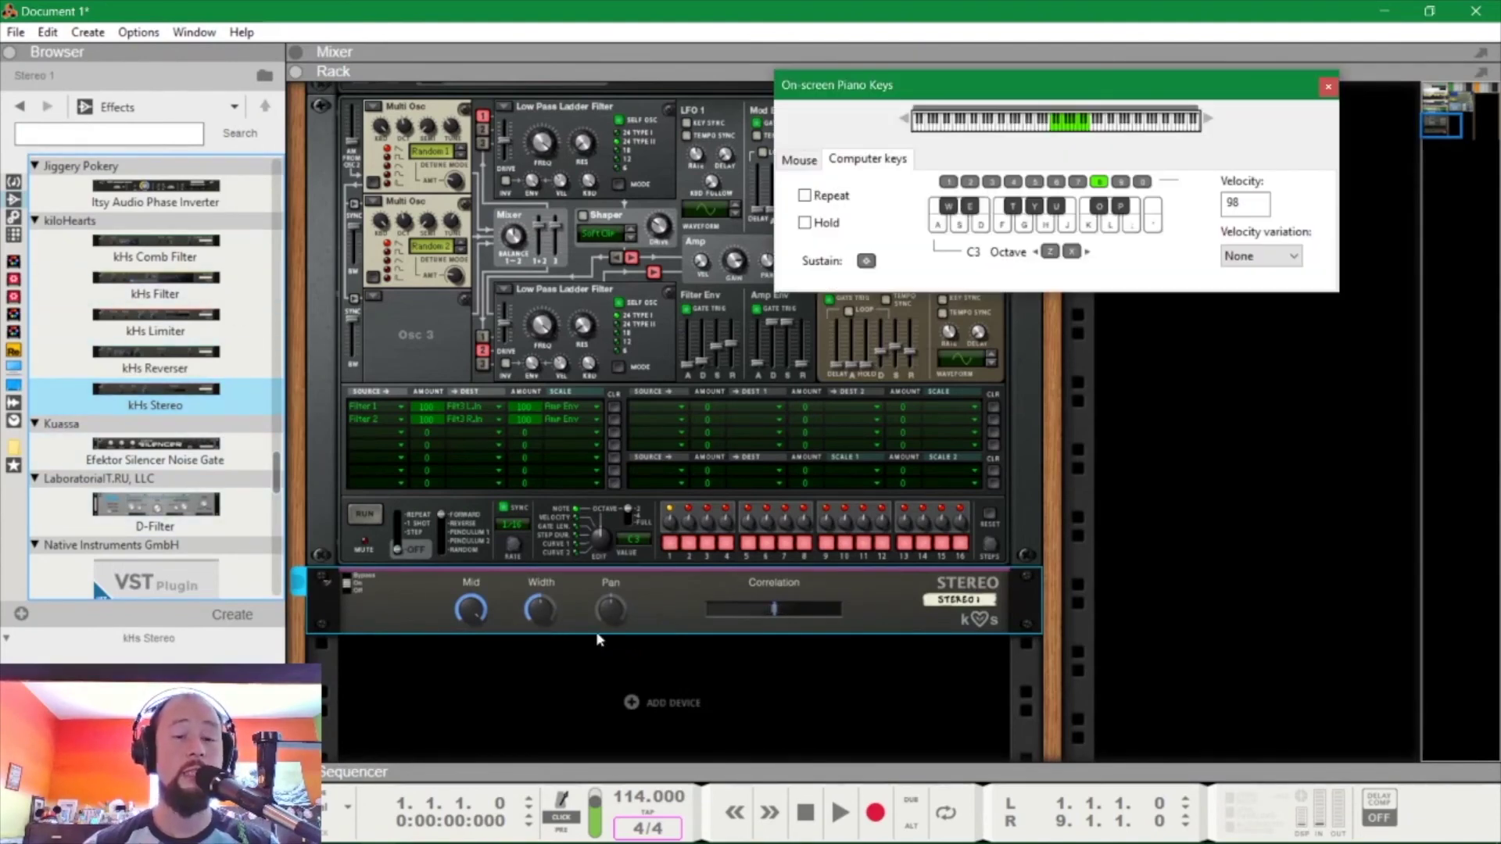
key(a)
key(d)
key(g)
click(546, 615)
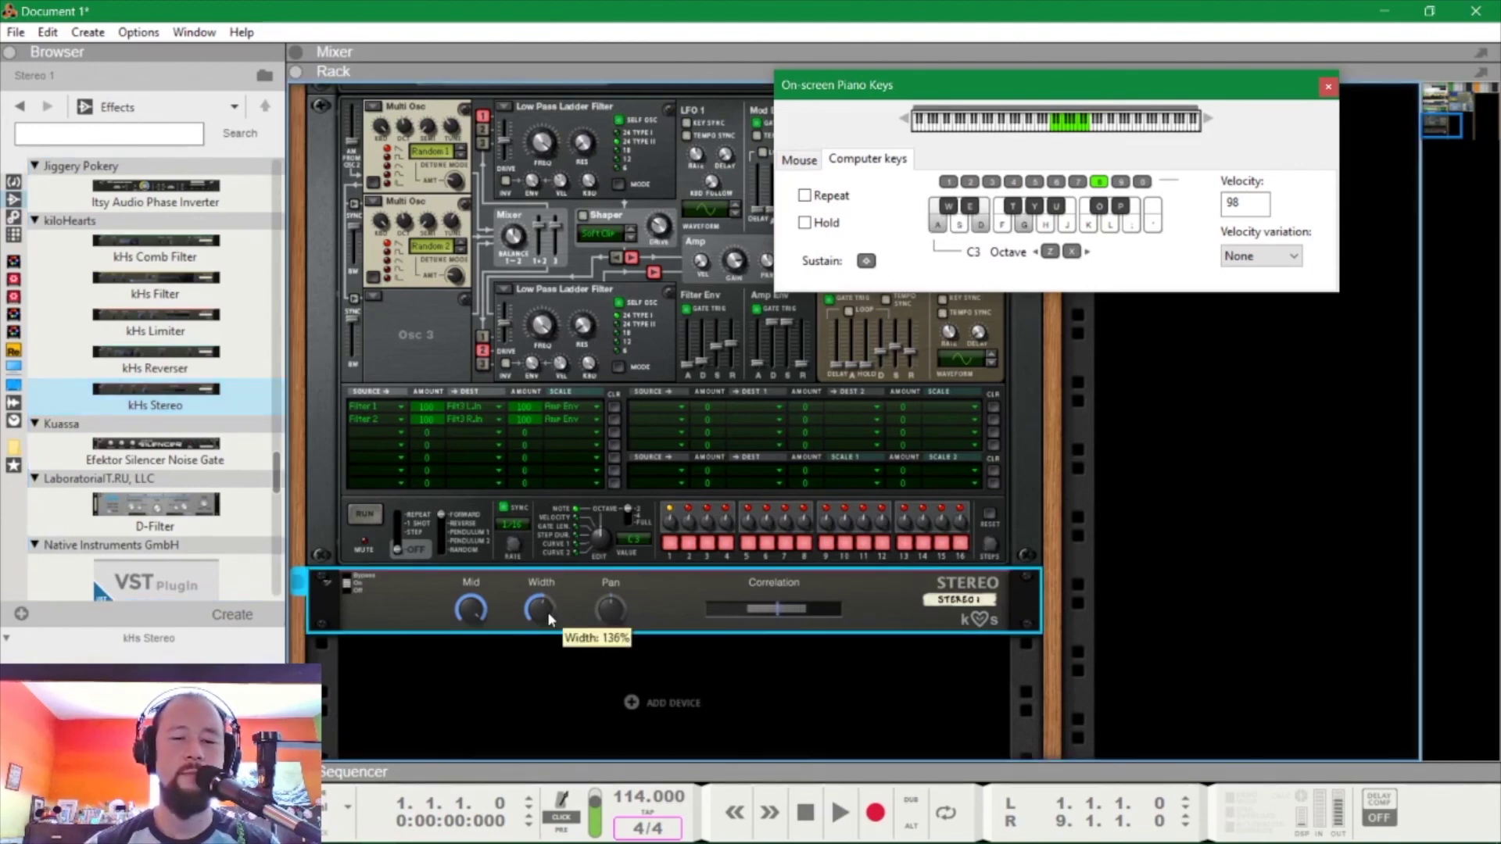
scroll(764, 660, up, 15)
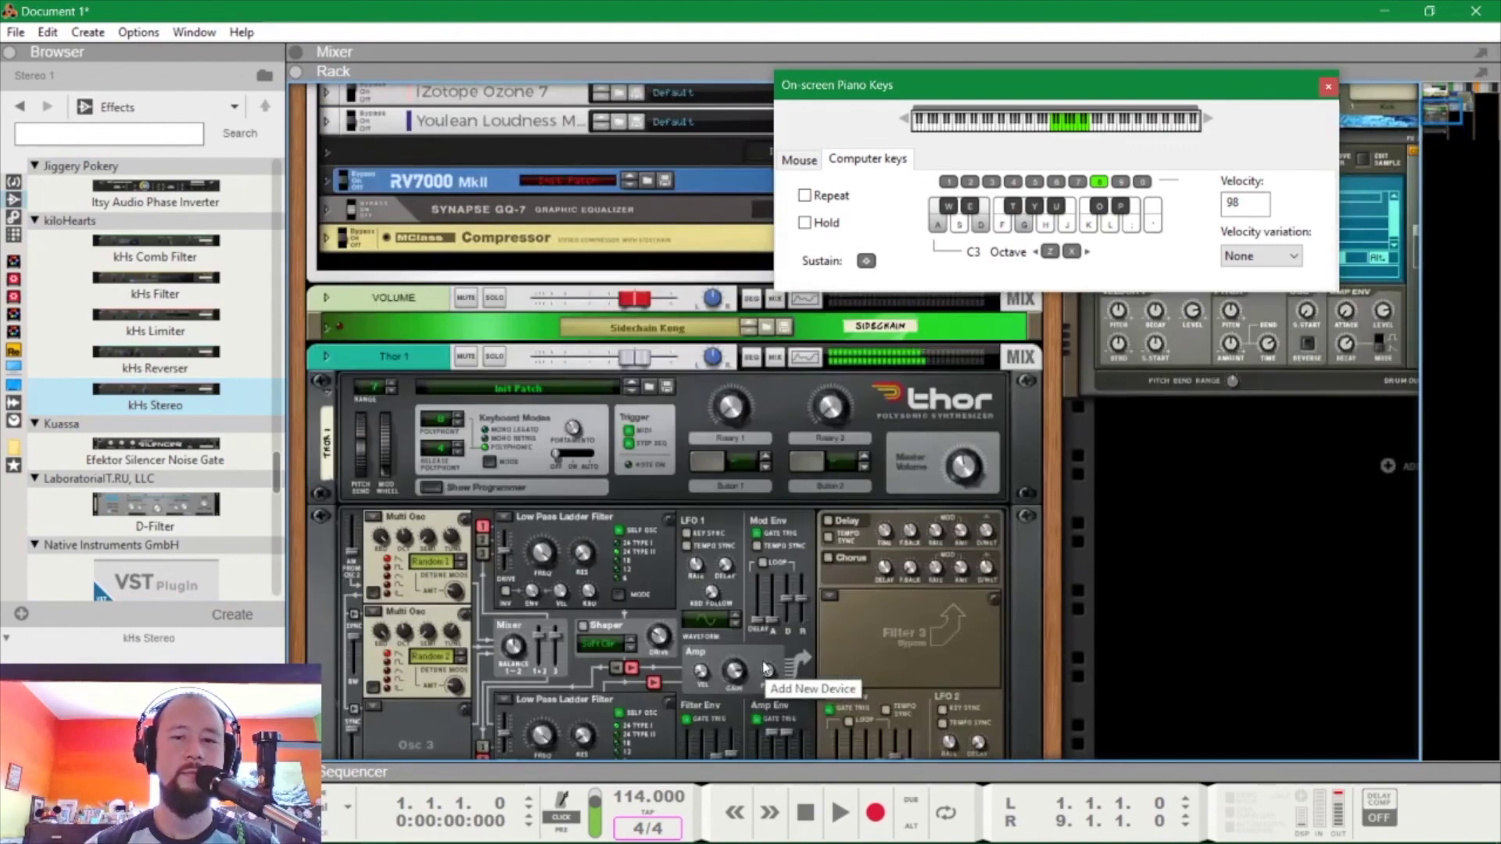
scroll(768, 653, down, 15)
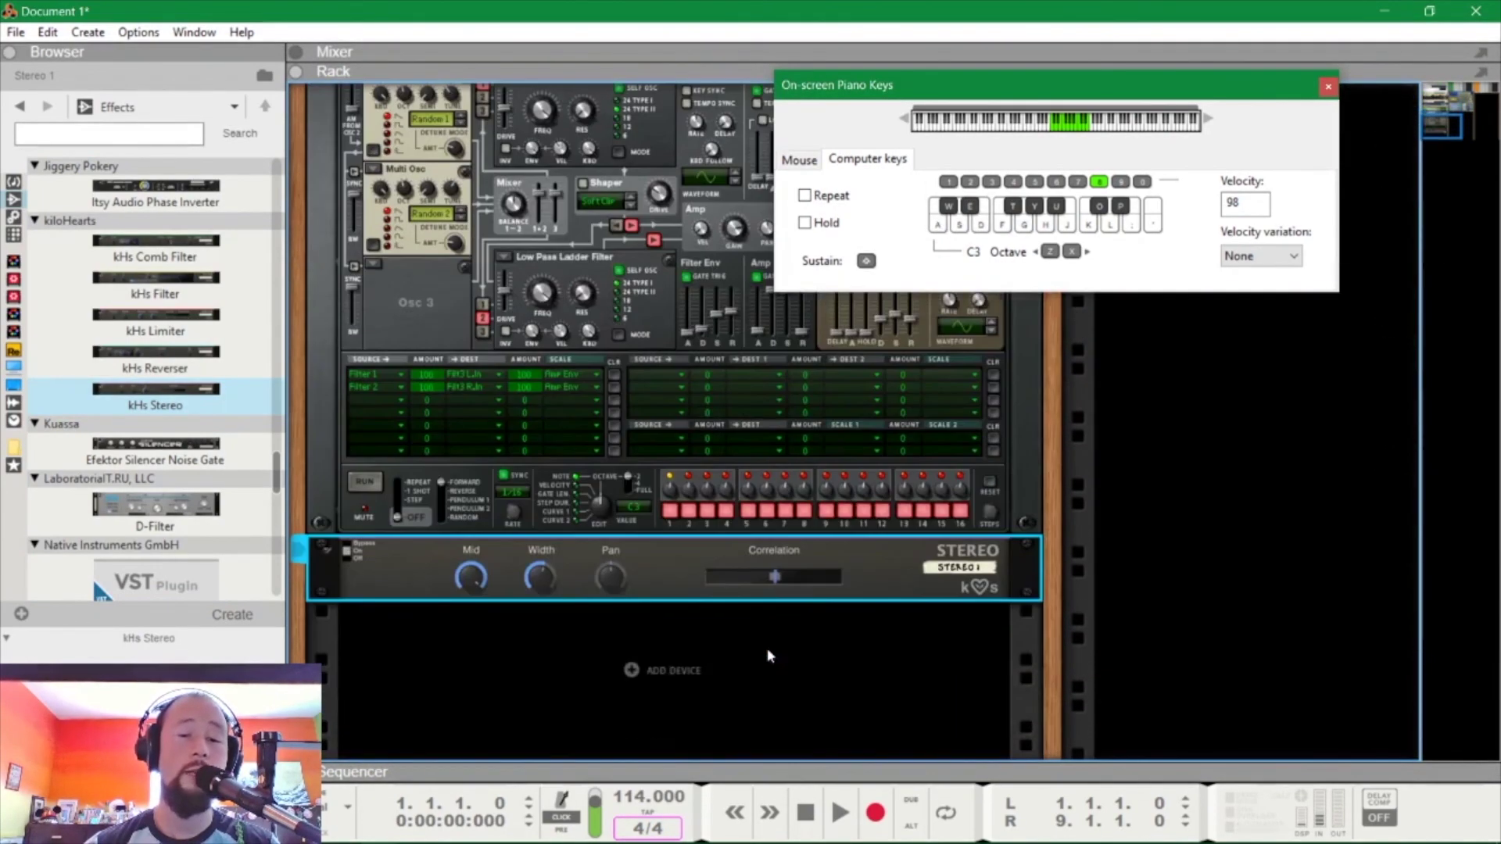
mouse_move(534, 580)
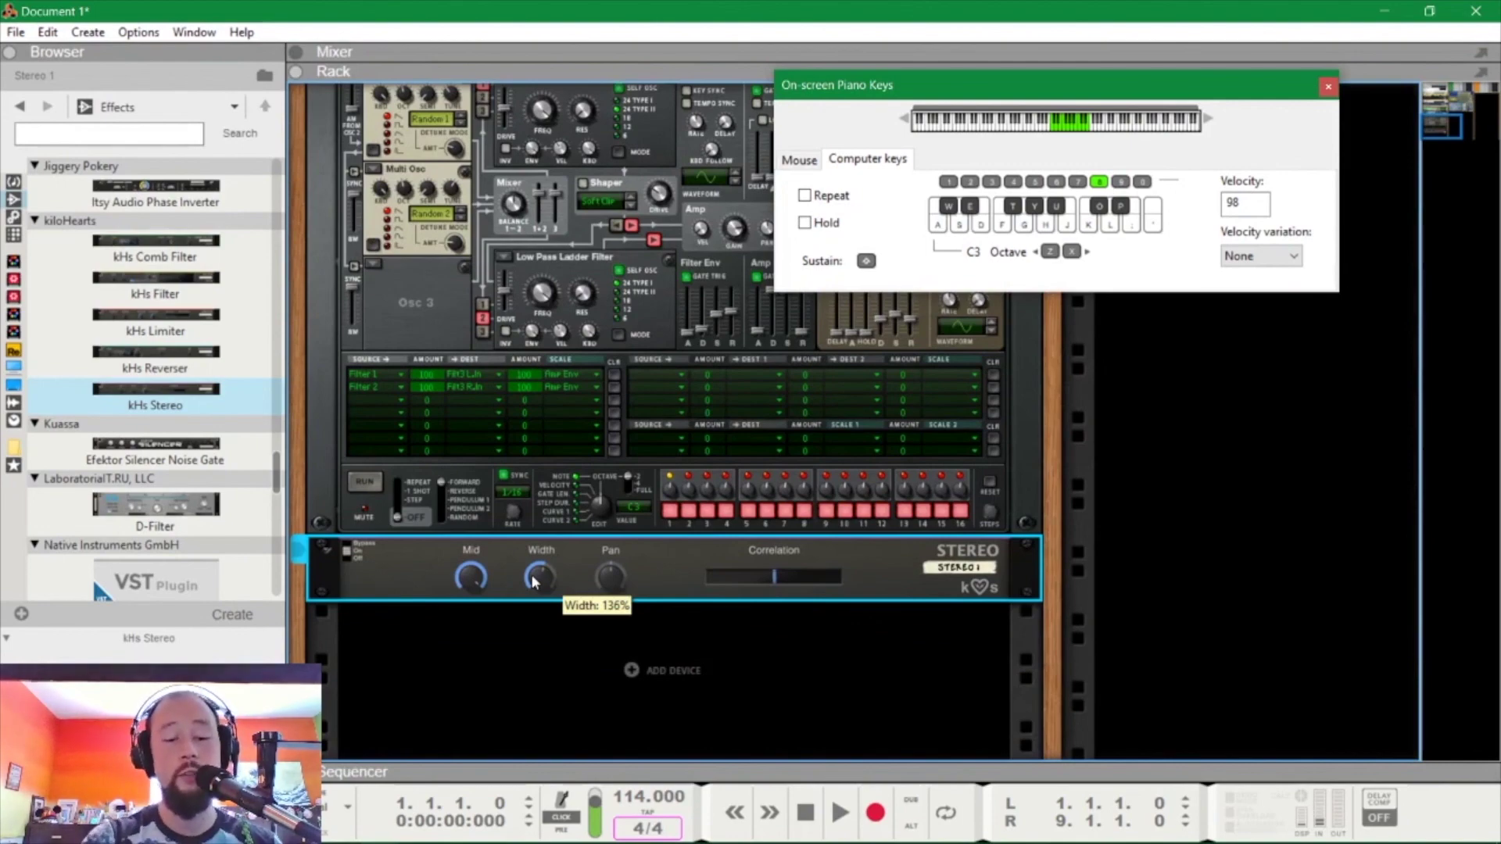
Step: Play a chord in the Mixer and toggle the master Mono check, then return to the Rack
key(F5)
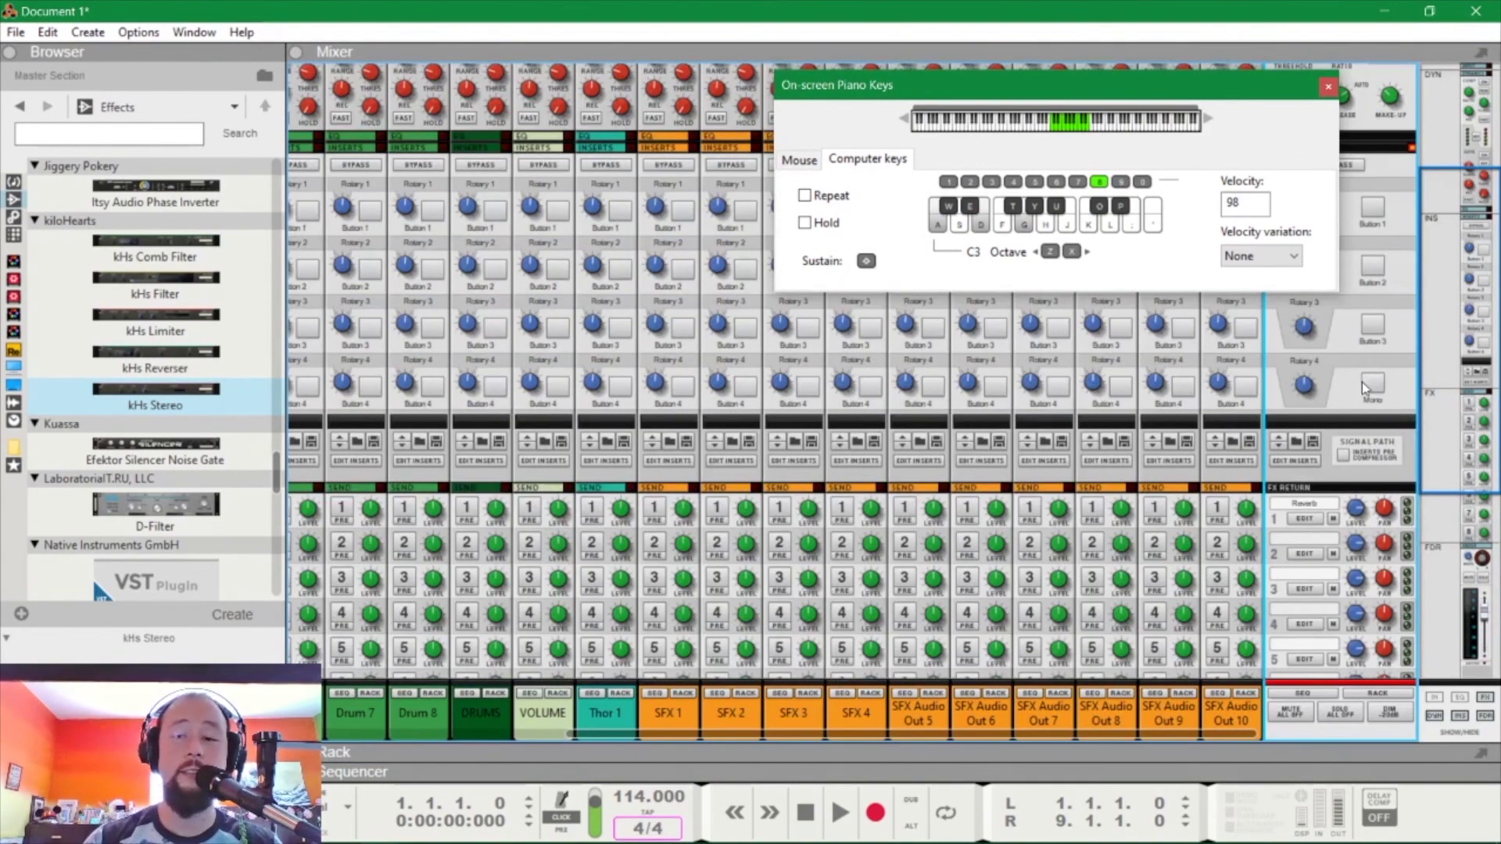
key(a+d)
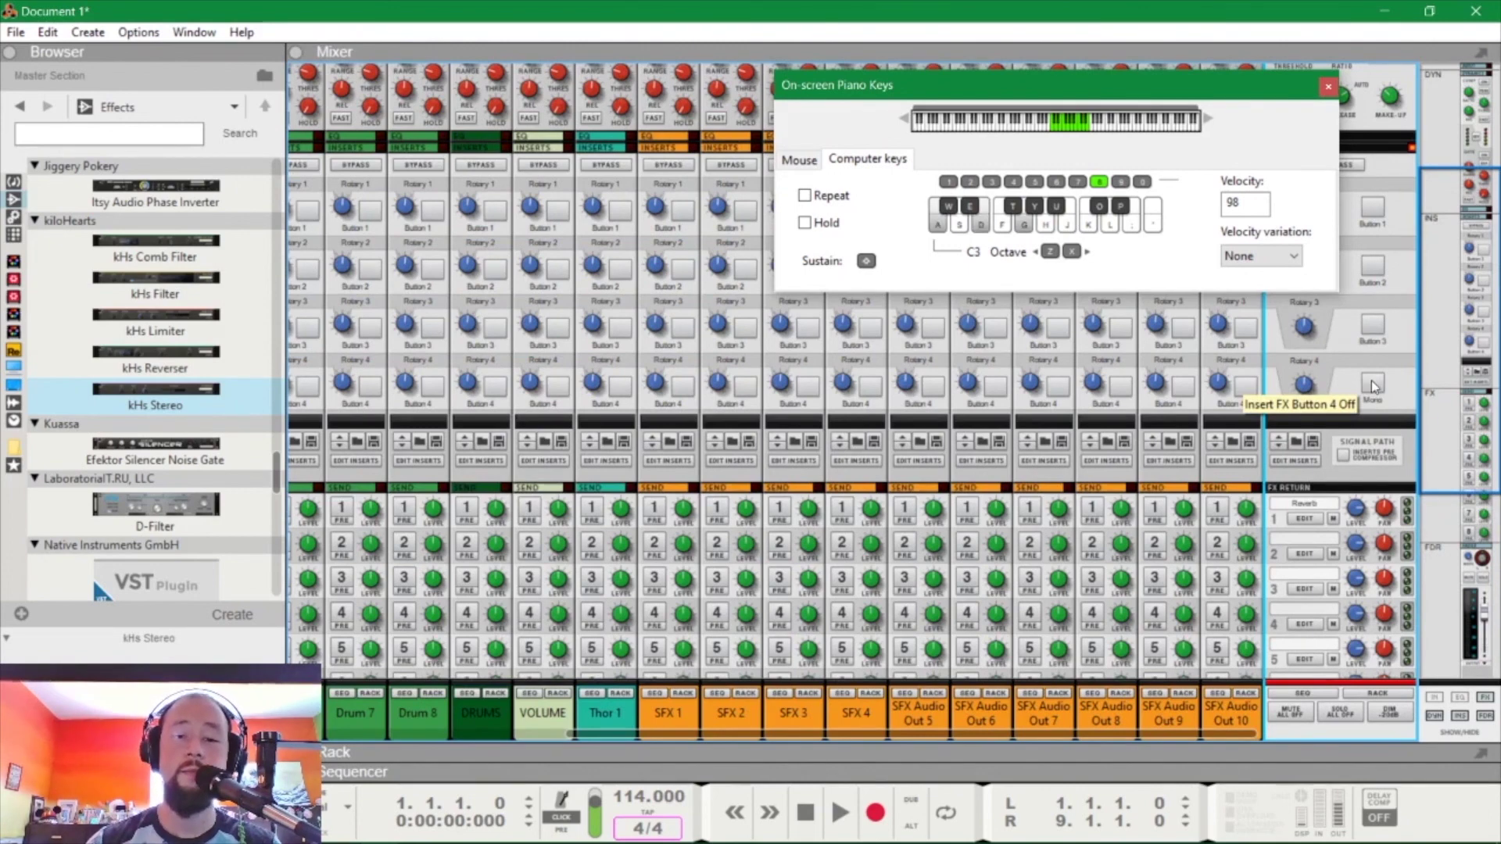
click(1372, 383)
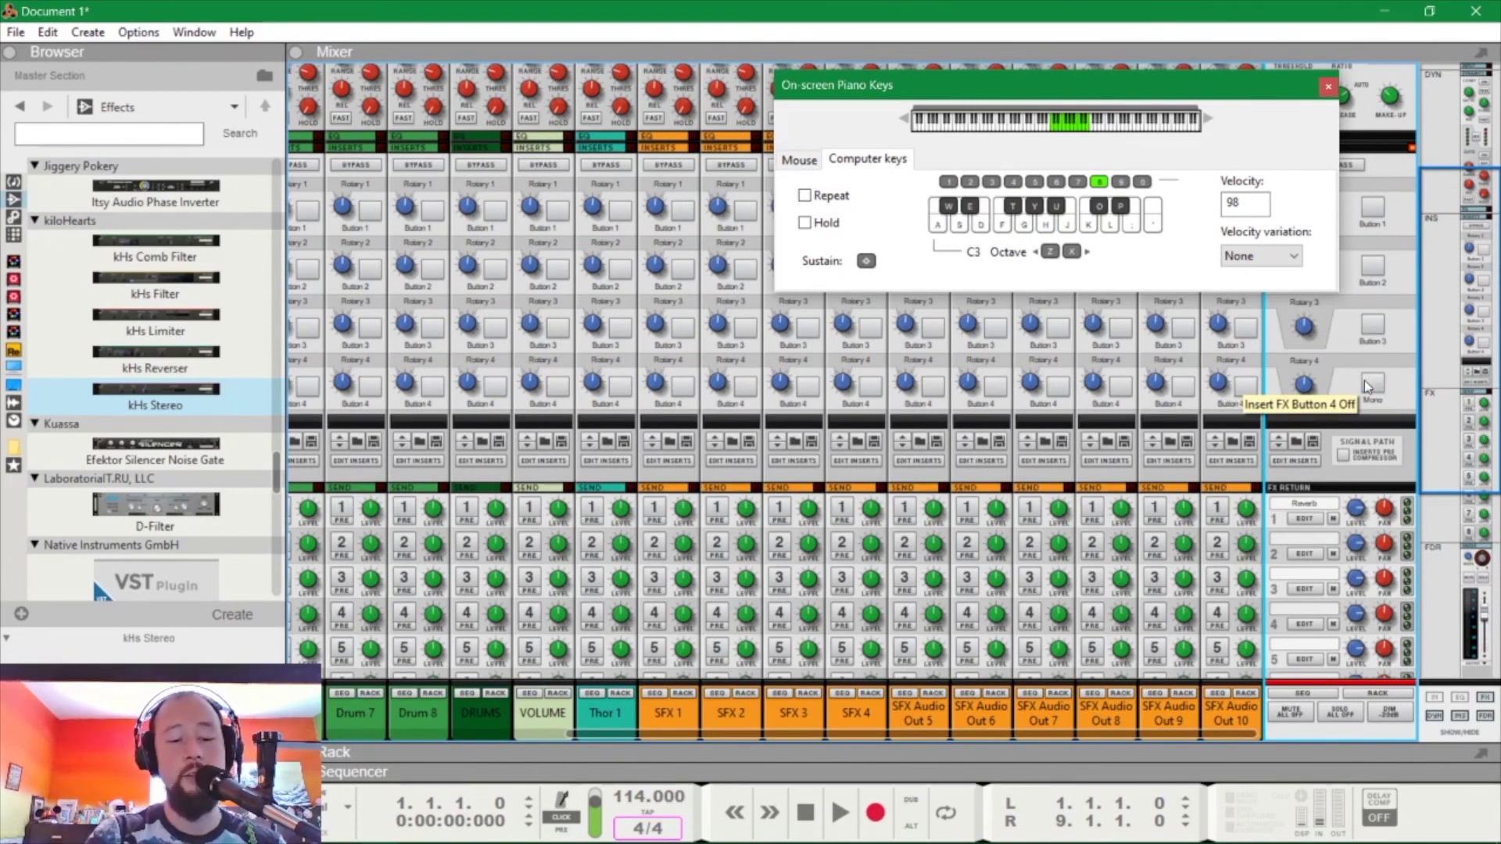
key(F6)
Step: With Thor selected, replay the A-D-G chord in the Mixer and toggle master Mono again
scroll(456, 389, up, 4)
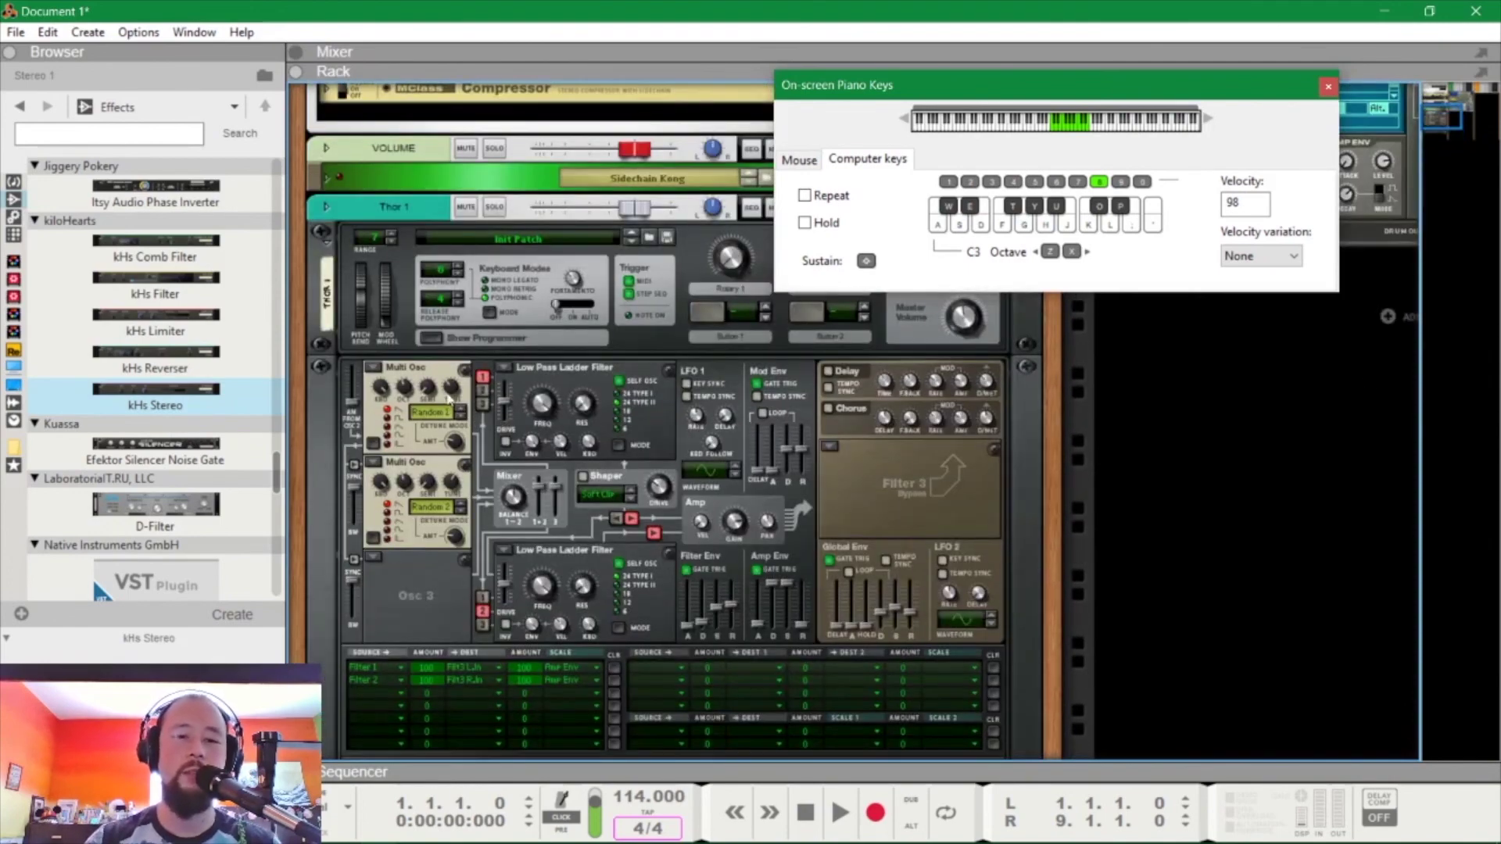
click(541, 378)
key(F5)
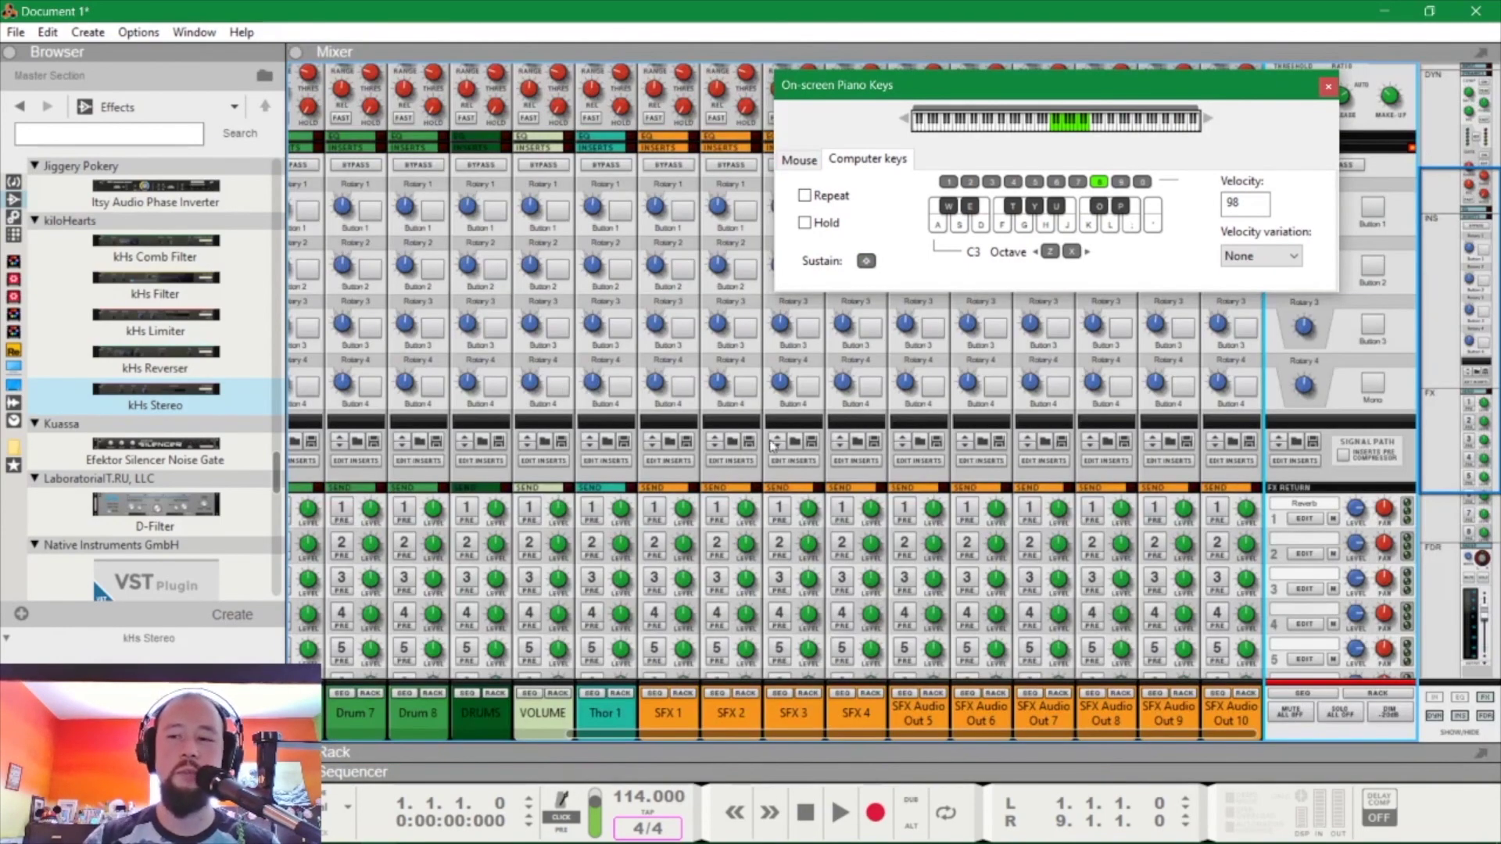
key(a)
key(d)
key(g)
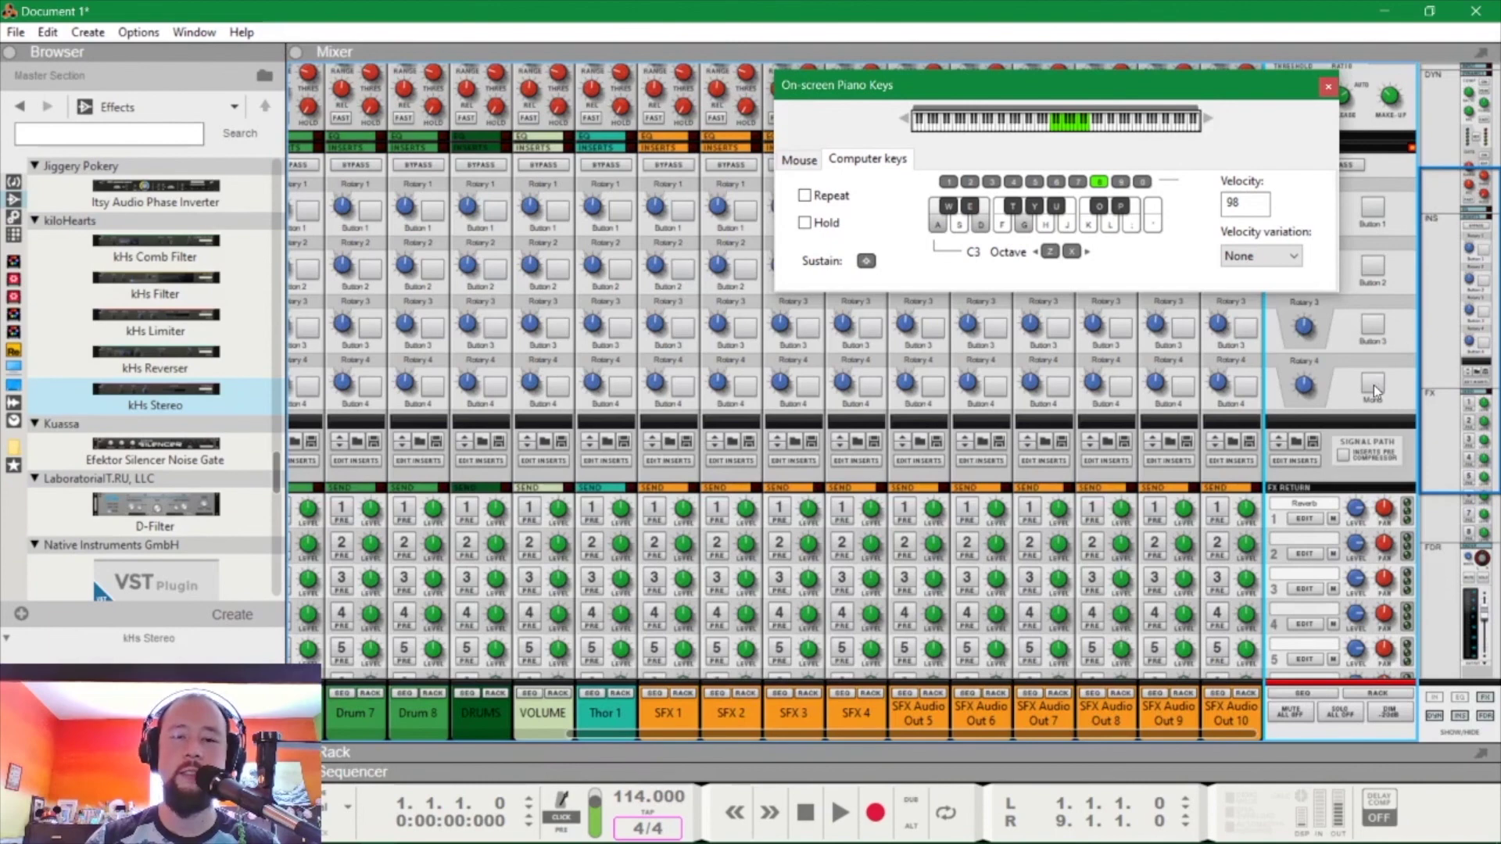
click(1373, 385)
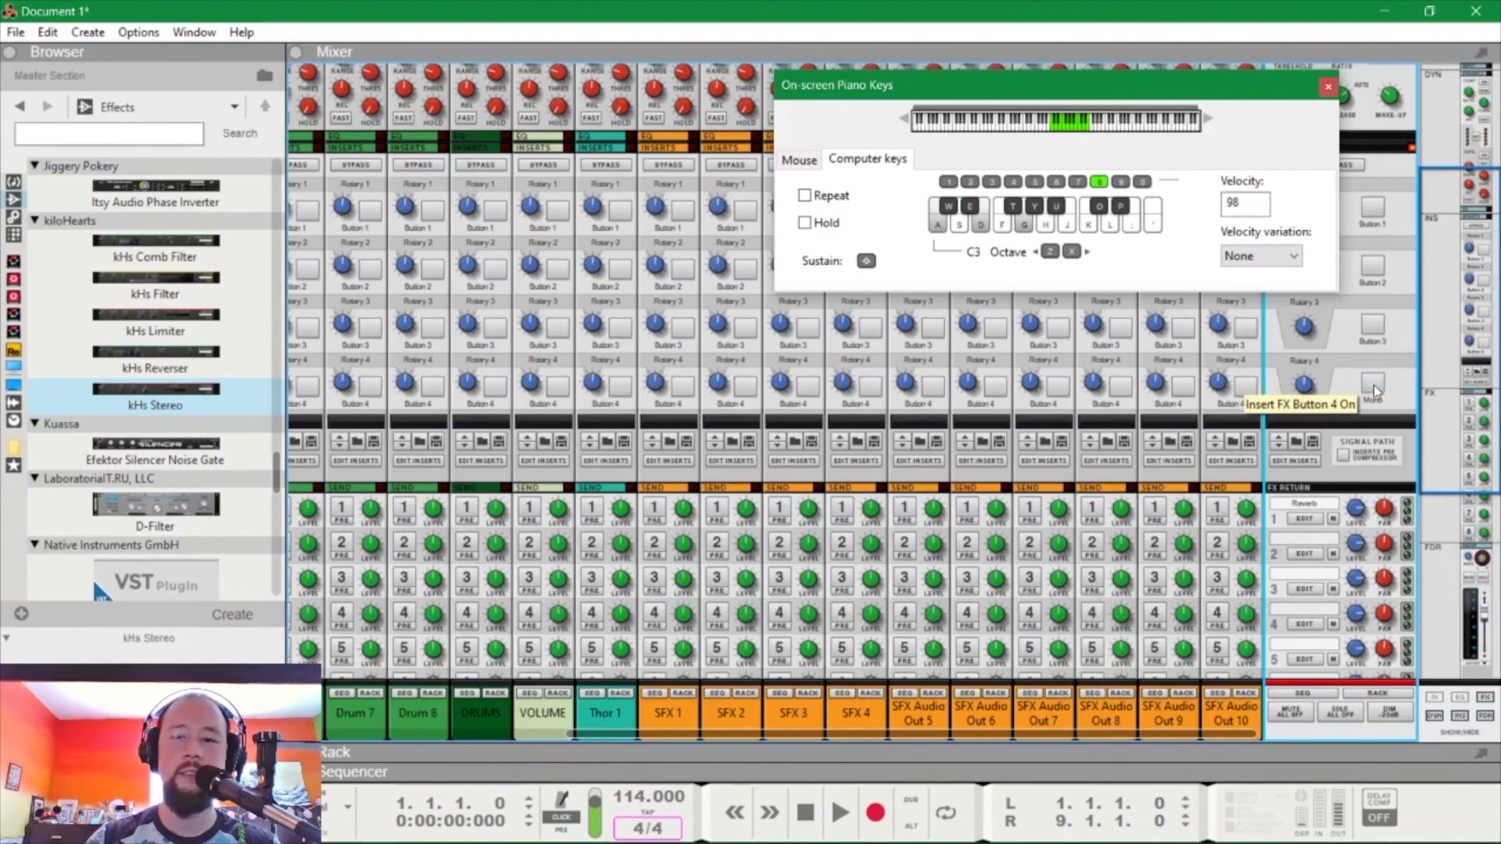
key(F6)
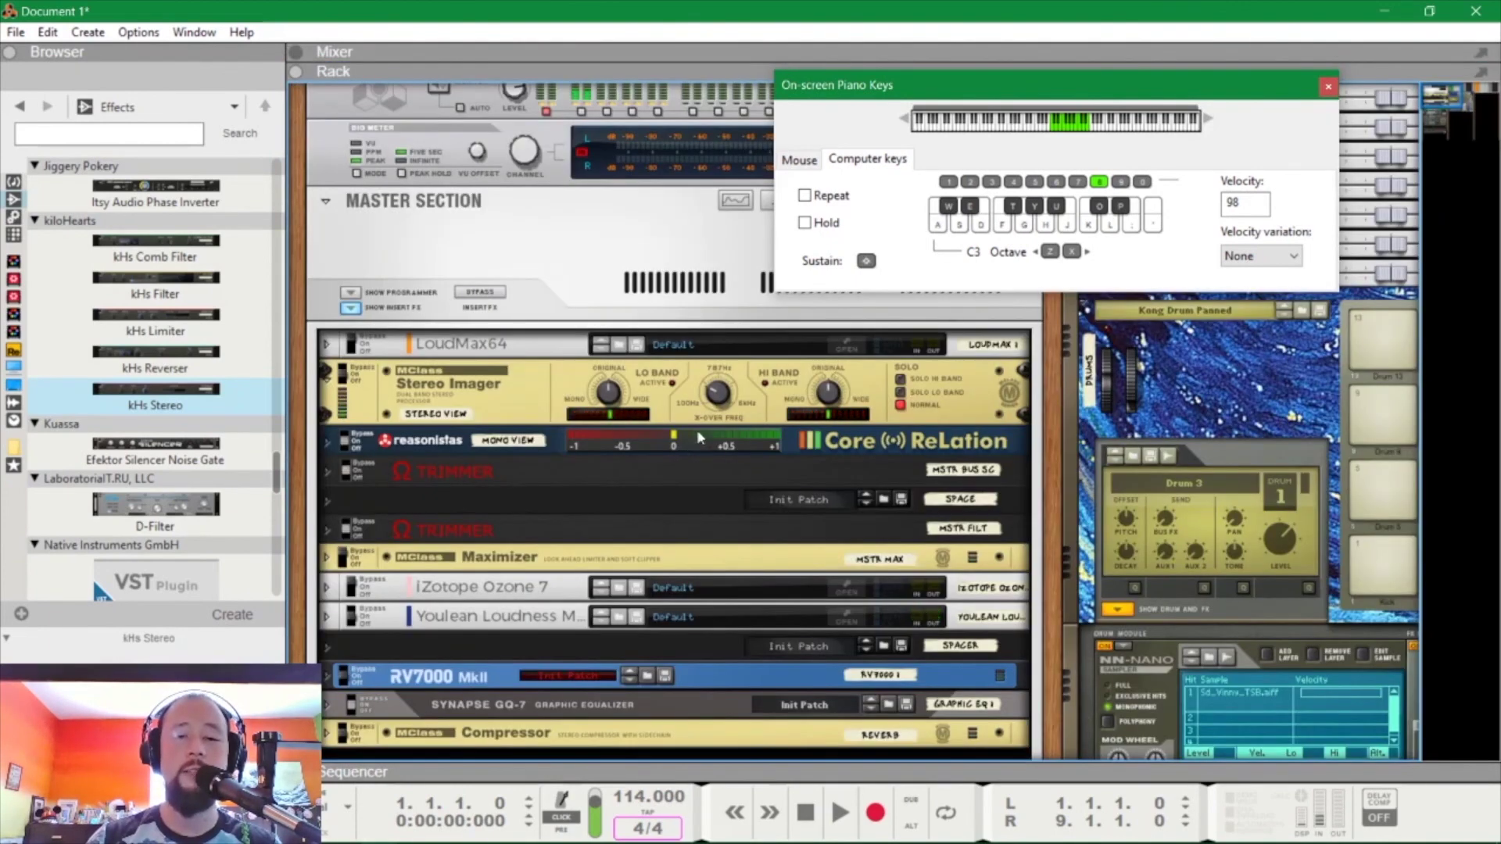
Step: Lower the kHs Stereo Width from 136% to 117% while sustain holds the notes
scroll(678, 438, down, 15)
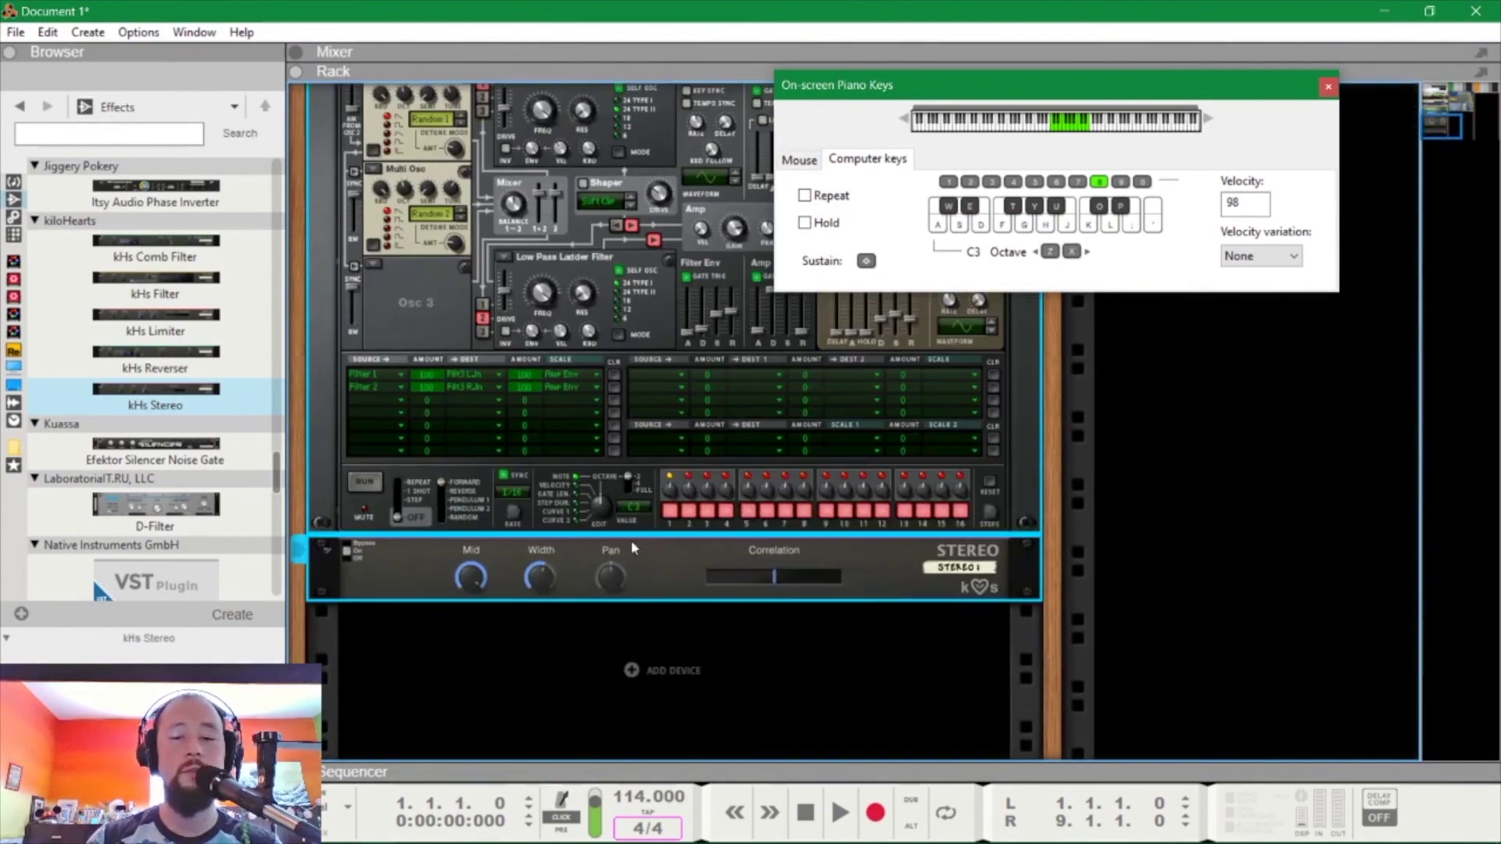
key(Tab)
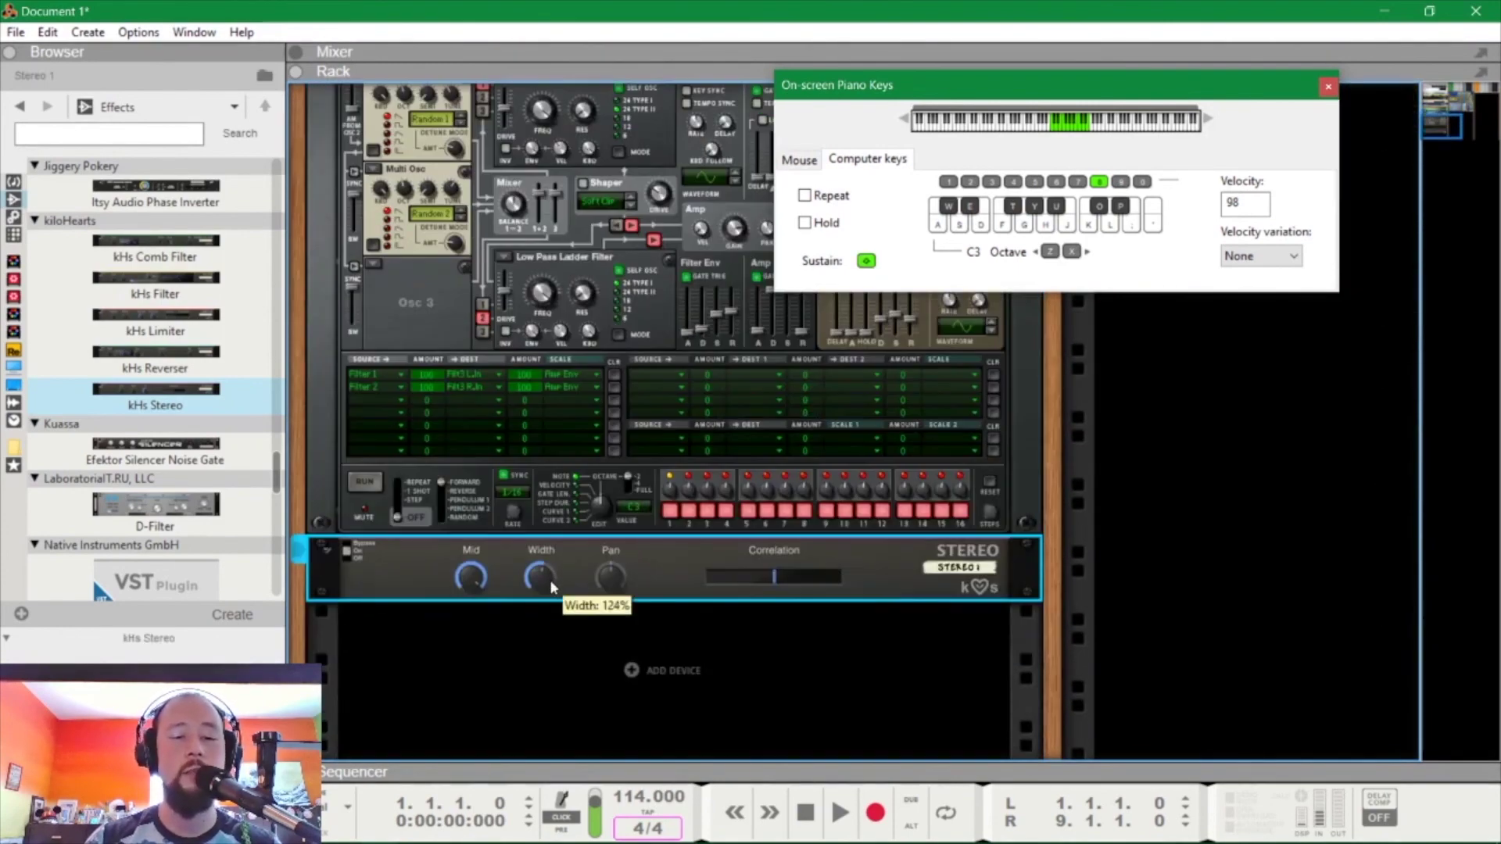
scroll(552, 580, down, 3)
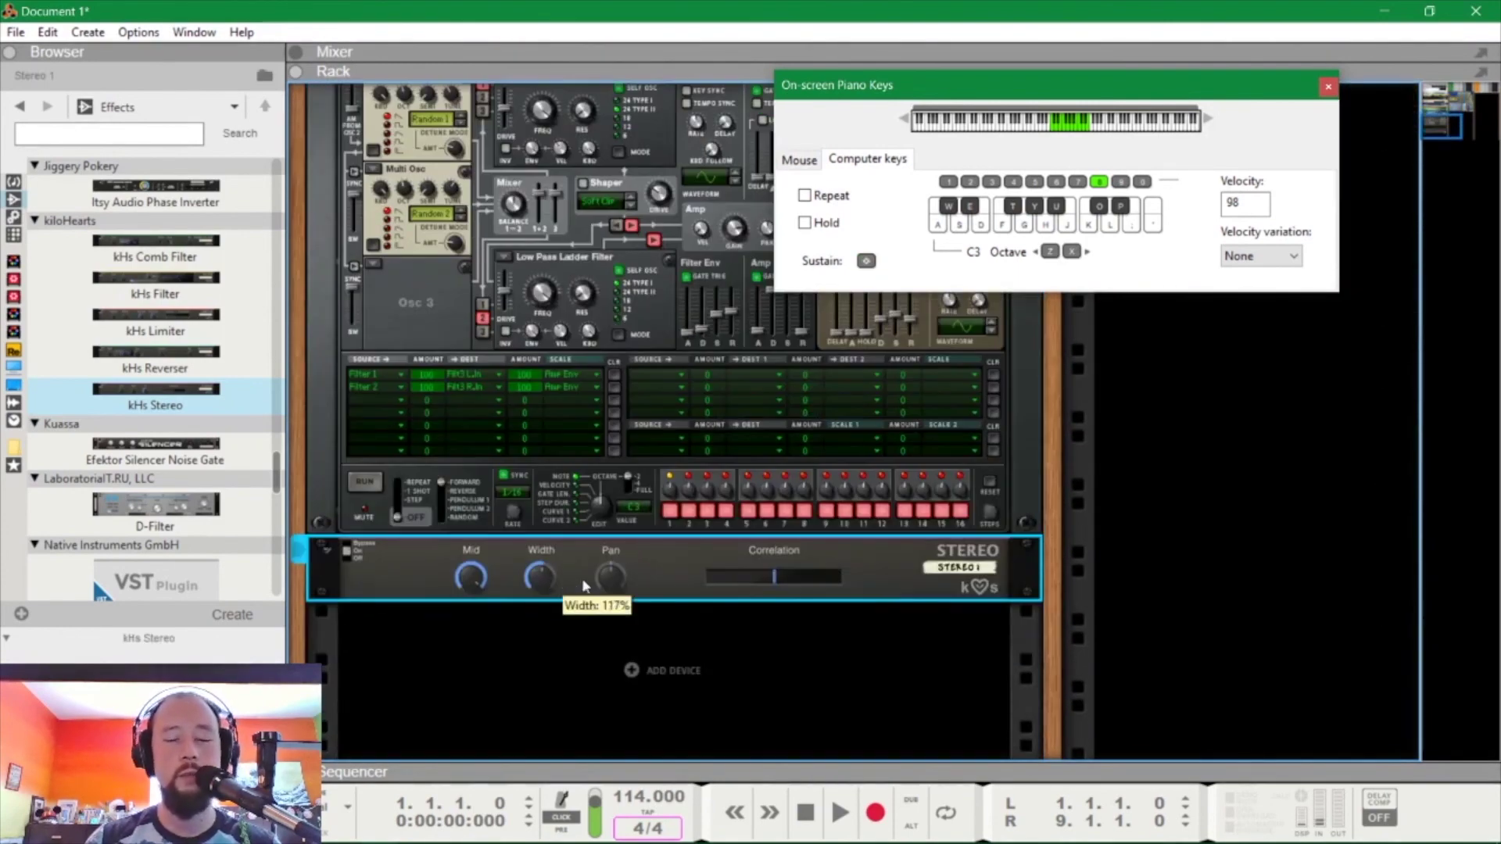
scroll(583, 585, up, 15)
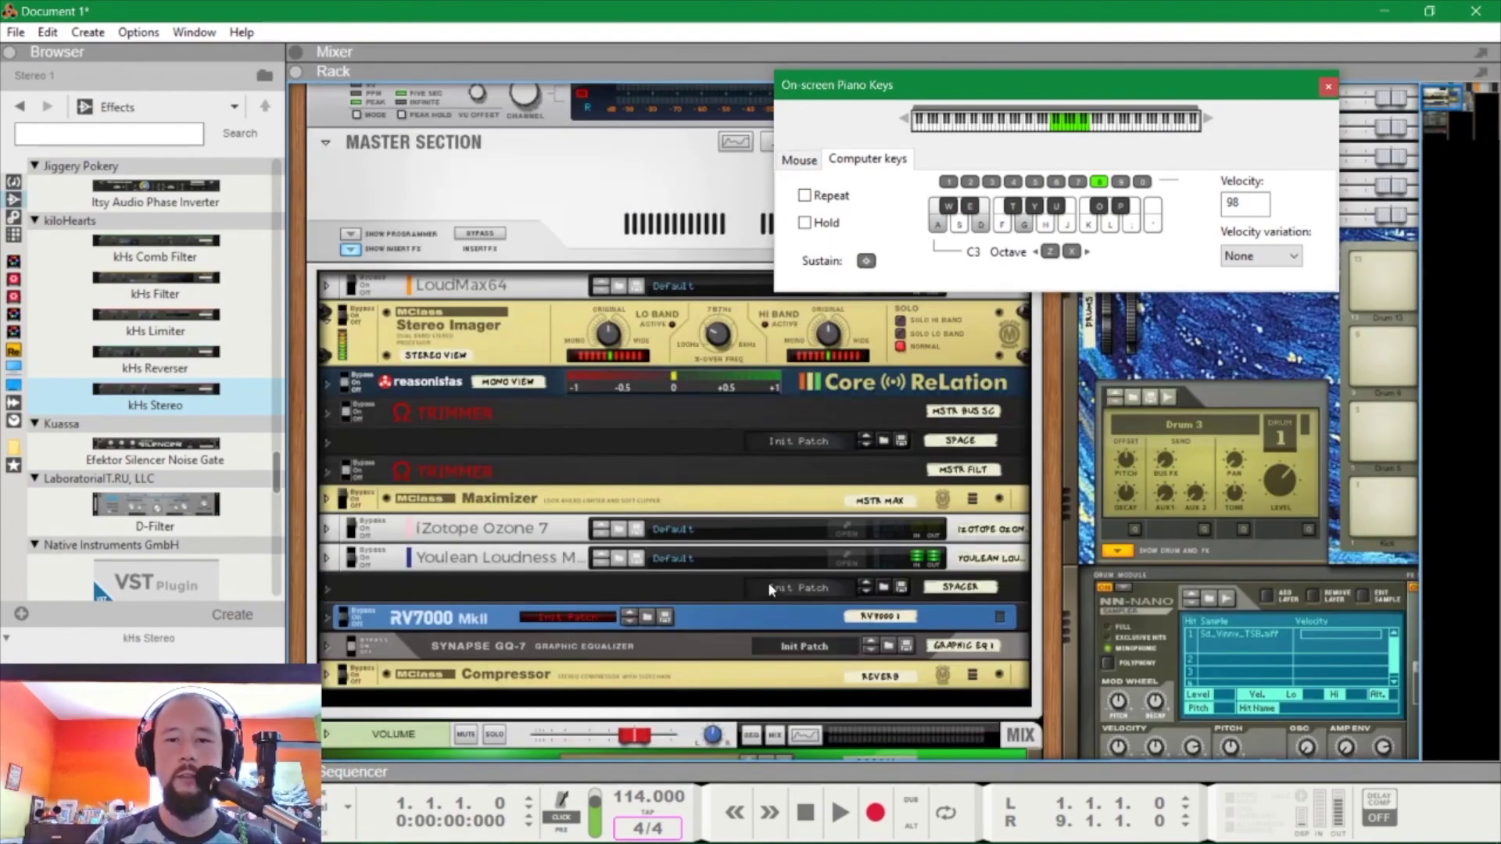